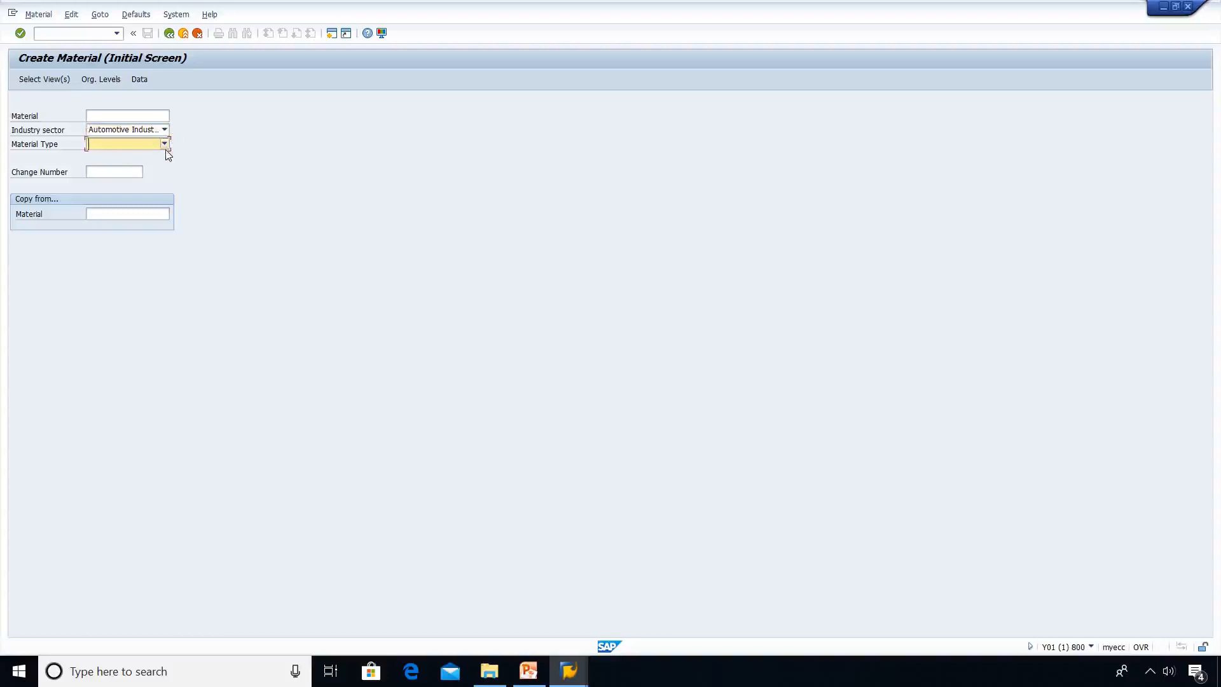
Set the material type to RAW MATERIAL Be1 for the new Automotive Industry material
left_click(165, 144)
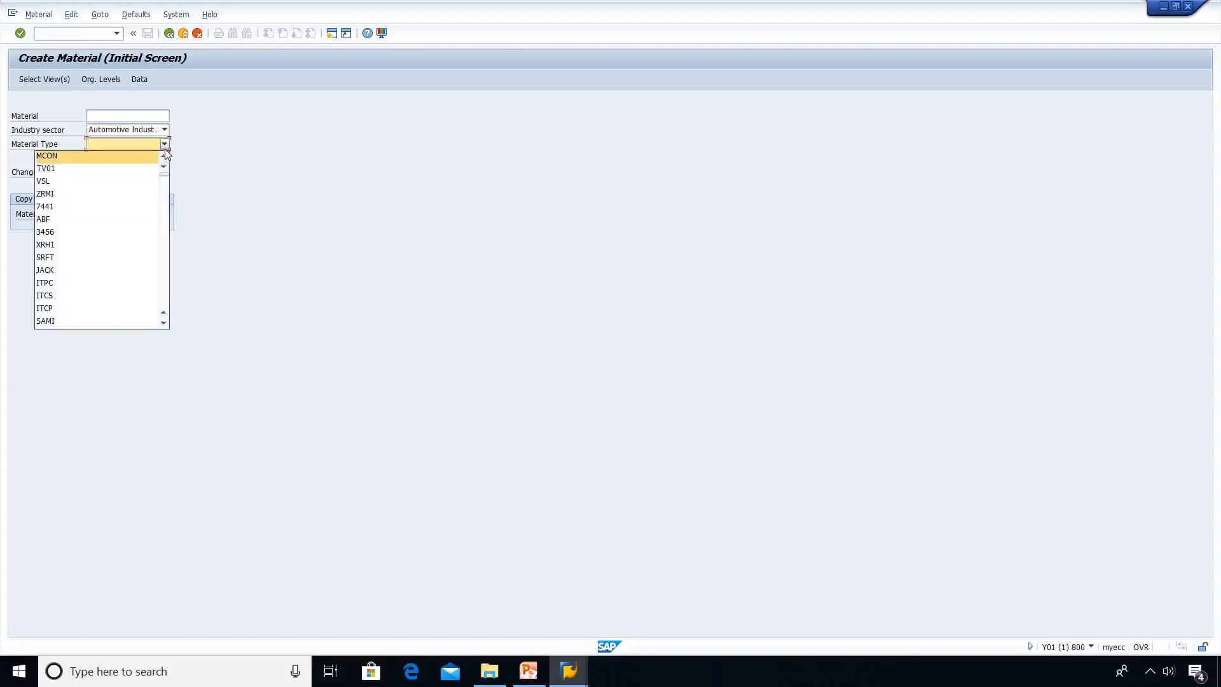
key("Down")
key("Down")
key("Down")
key("Down")
key("Down")
key("Down")
key("Down")
key("Down")
key("Down")
key("Down")
key("Down")
key("Down")
key("Down")
key("Down")
key("Down")
key("Down")
key("Down")
key("Down")
key("Down")
key("Down")
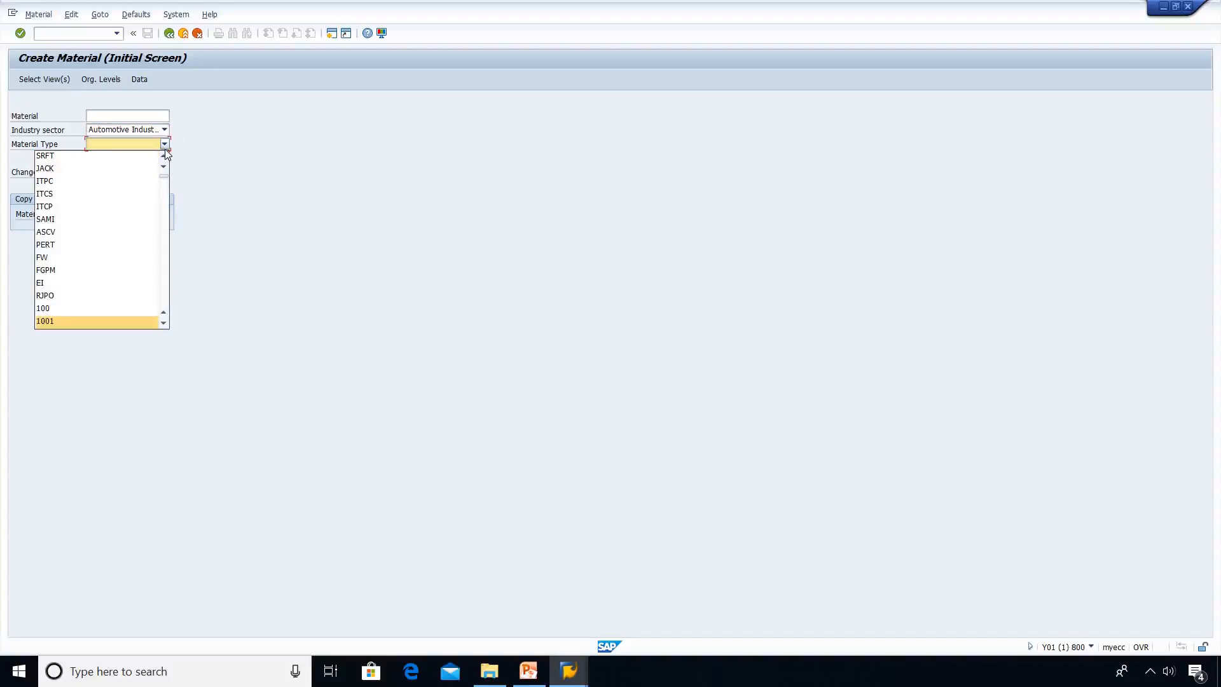
key("Down")
key("Down")
key("Down")
key("Down")
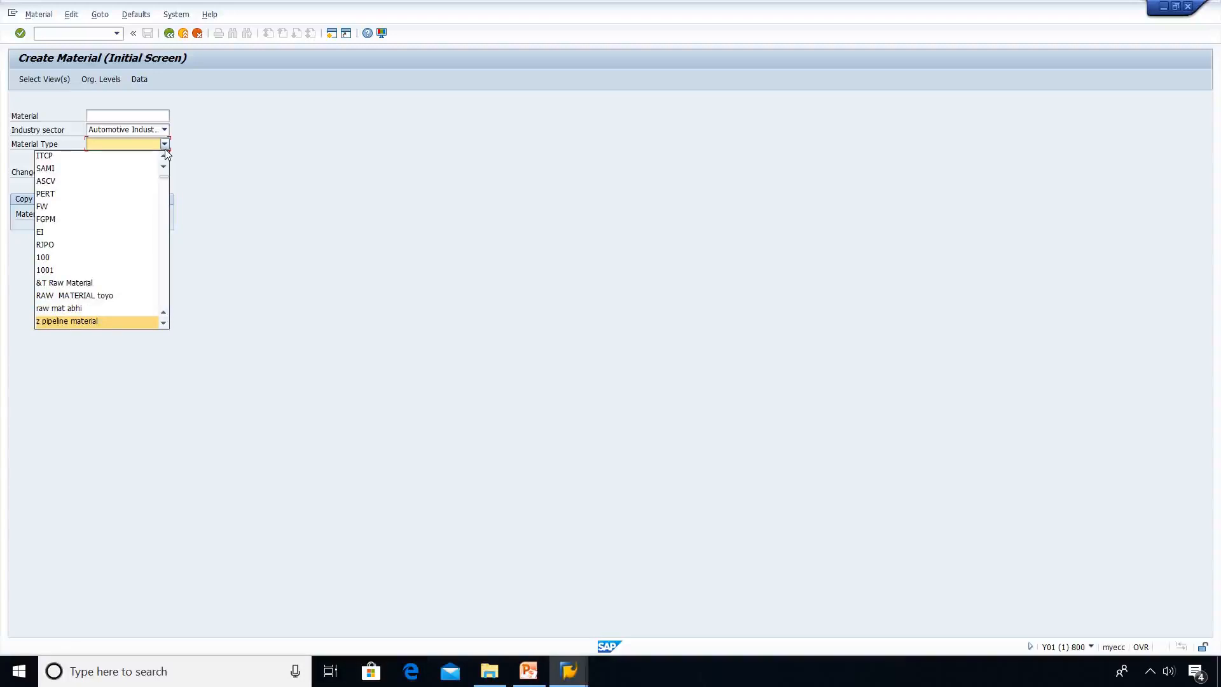
key("Down")
key("Down")
key("Down")
key("Down")
key("Down")
key("Down")
key("Down")
key("Down")
key("Down")
key("Down")
key("Down")
key("Down")
key("Down")
key("Down")
key("Down")
key("Down")
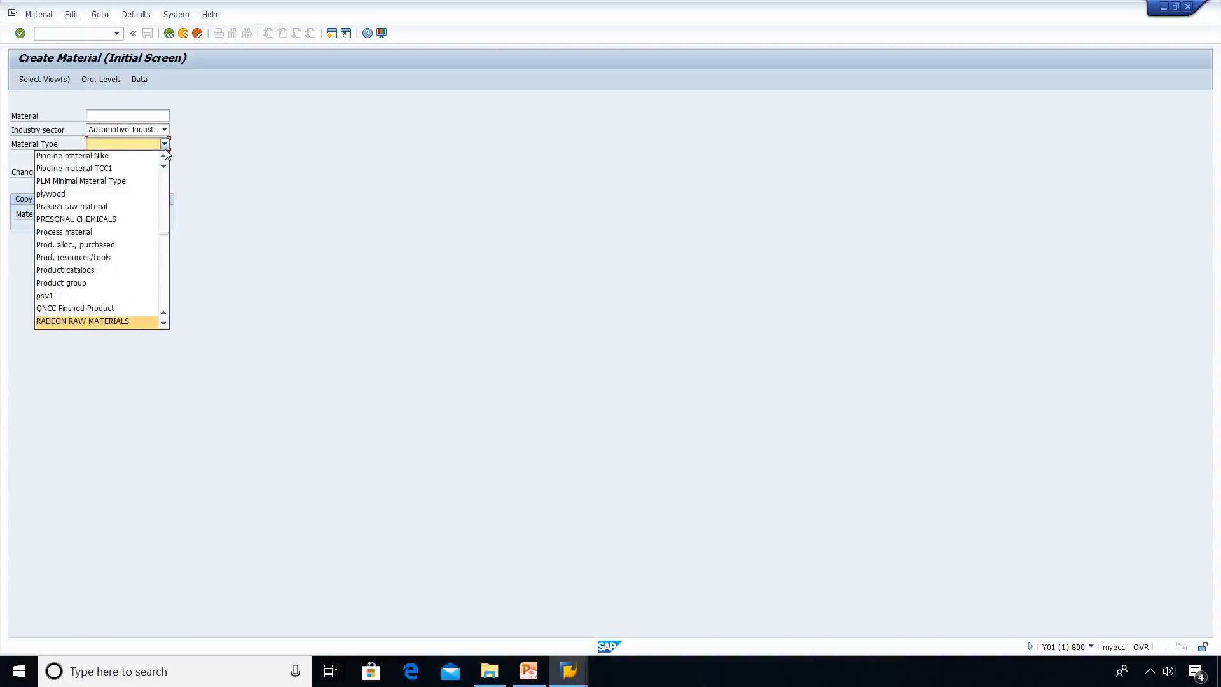
key("Down")
key("Down")
key("Down")
key("Down")
key("Down")
key("Down")
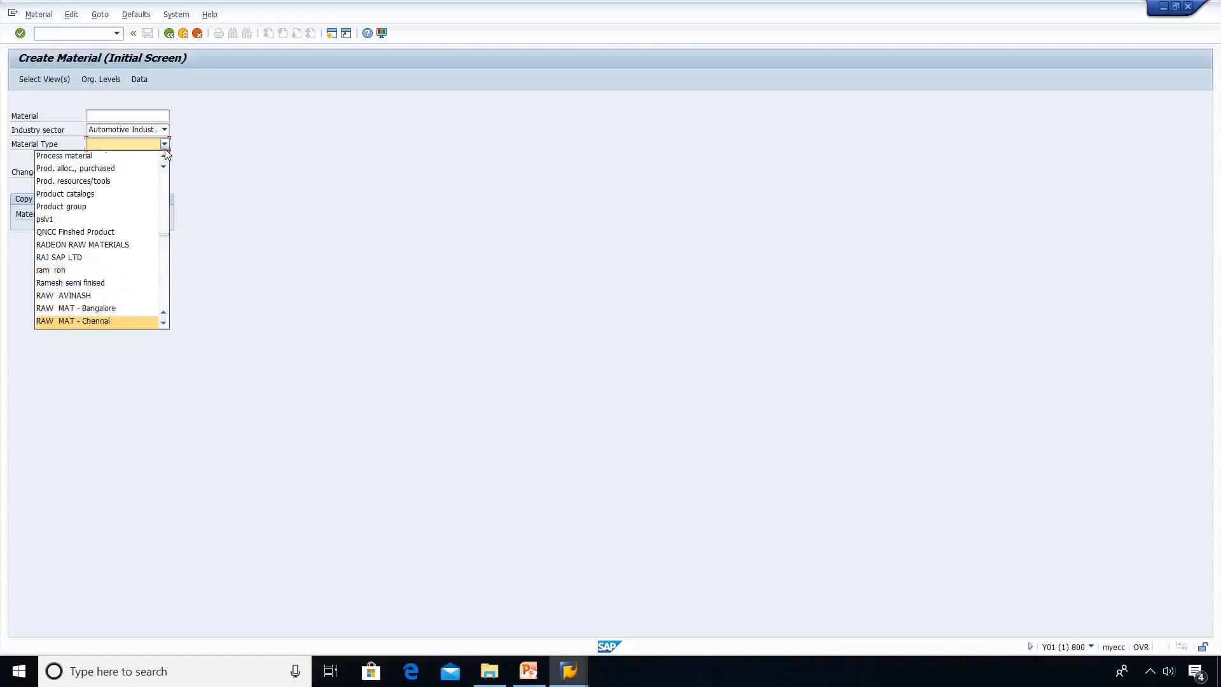
key("Down")
key("Down")
key("Down")
key("Down")
key("Down")
key("Down")
key("Down")
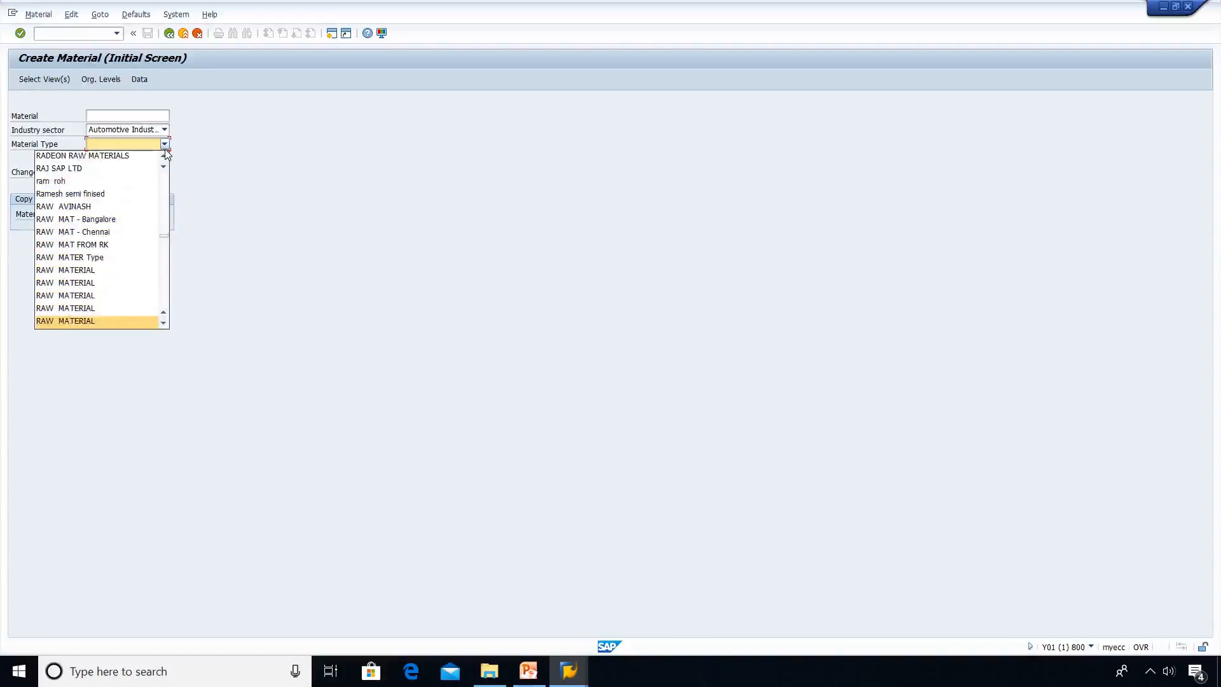
key("Down")
key("Down")
key("Down")
key("Down")
key("Down")
key("Down")
key("Down")
key("Down")
key("Down")
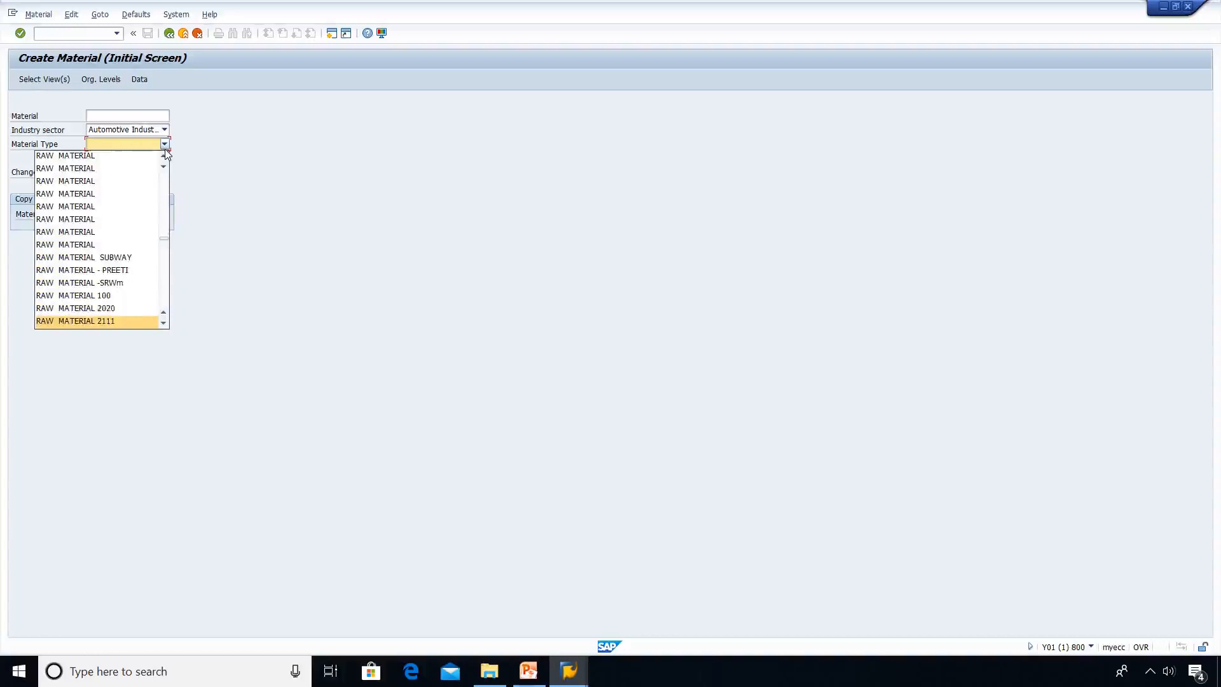
key("Down")
key("Down")
key("Down")
key("Down")
key("Down")
key("Down")
key("Down")
key("Down")
key("Down")
key("Down")
key("Down")
key("Down")
key("Down")
key("Down")
key("Down")
key("Down")
key("Up")
key("Up")
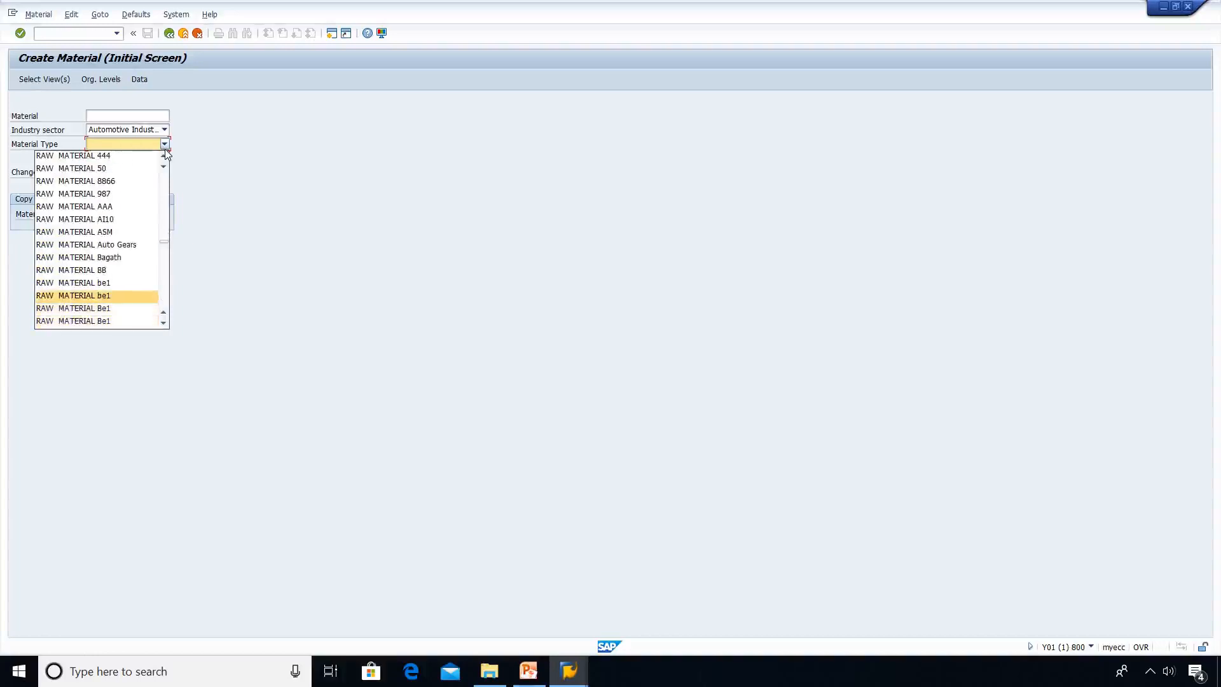
key("Down")
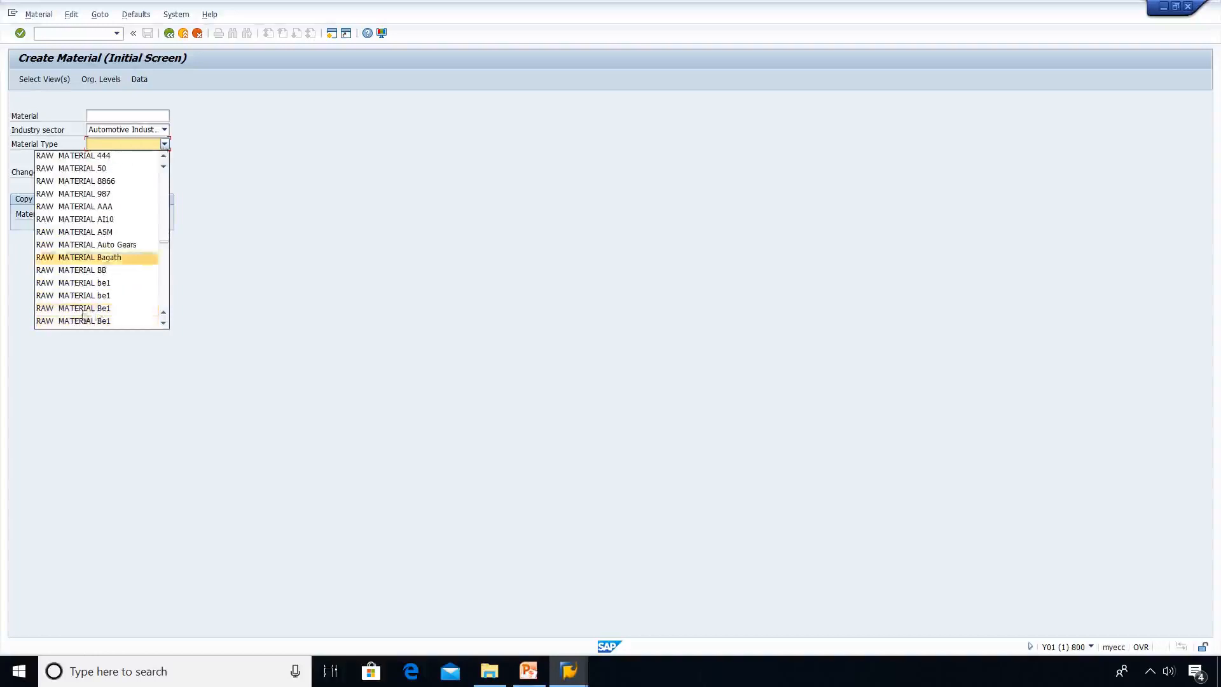
left_click(122, 307)
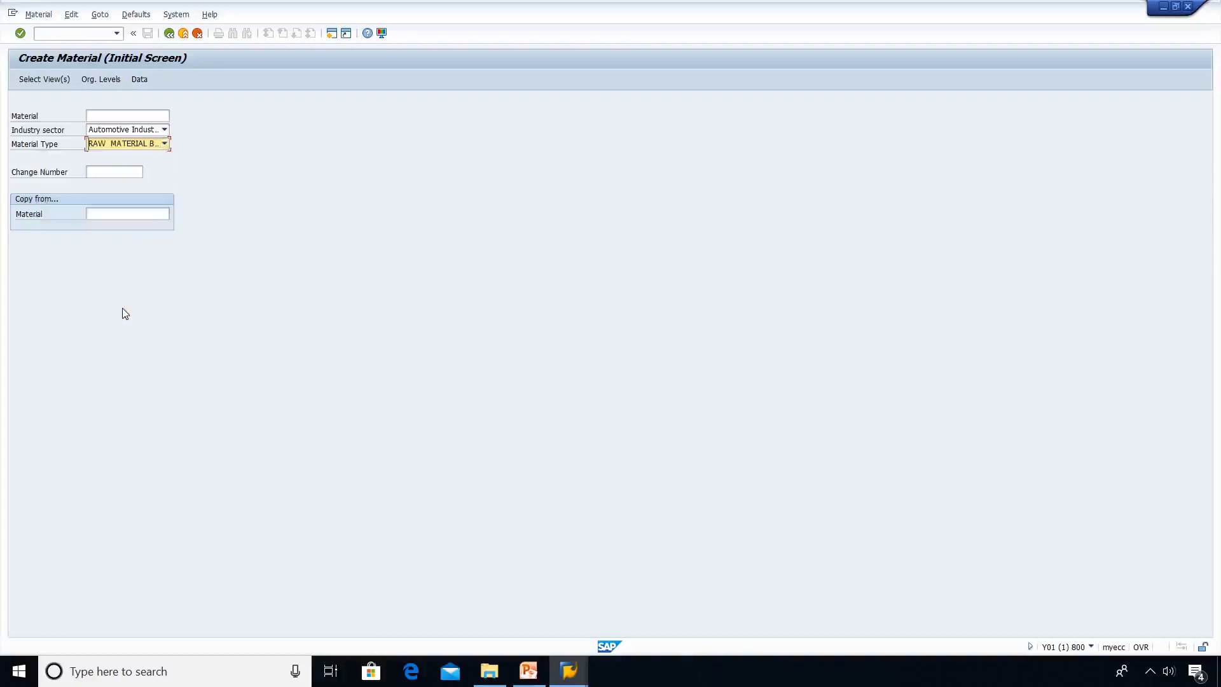
Select the views Basic Data 1 and 2, Purchasing, General Plant Data / Storage 1 and 2, and Accounting 1 for the new material
key("Return")
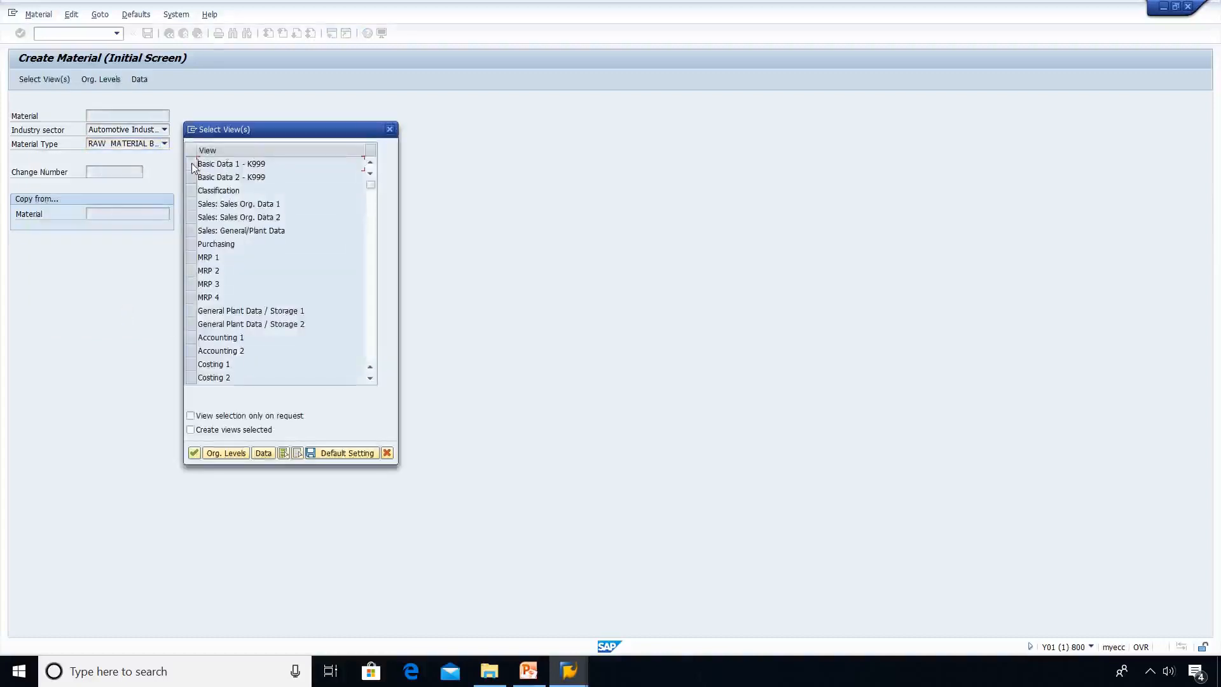
left_click(194, 166)
left_click(194, 178)
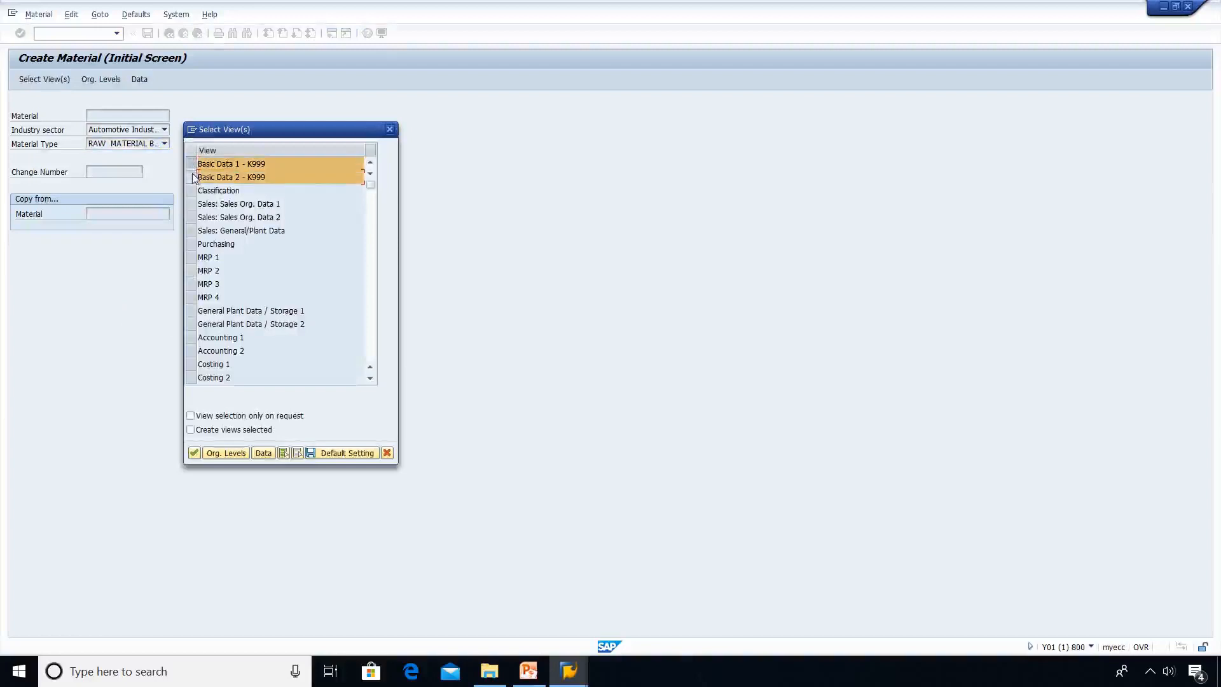
left_click(194, 244)
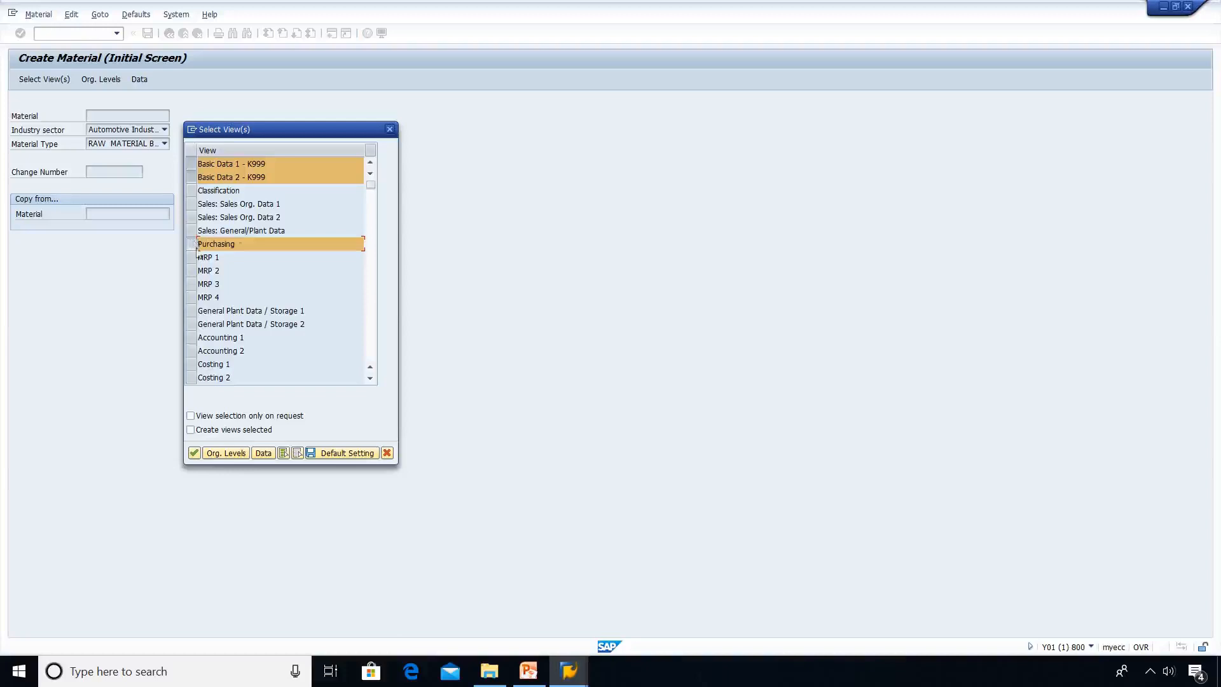
left_click(194, 313)
left_click(195, 326)
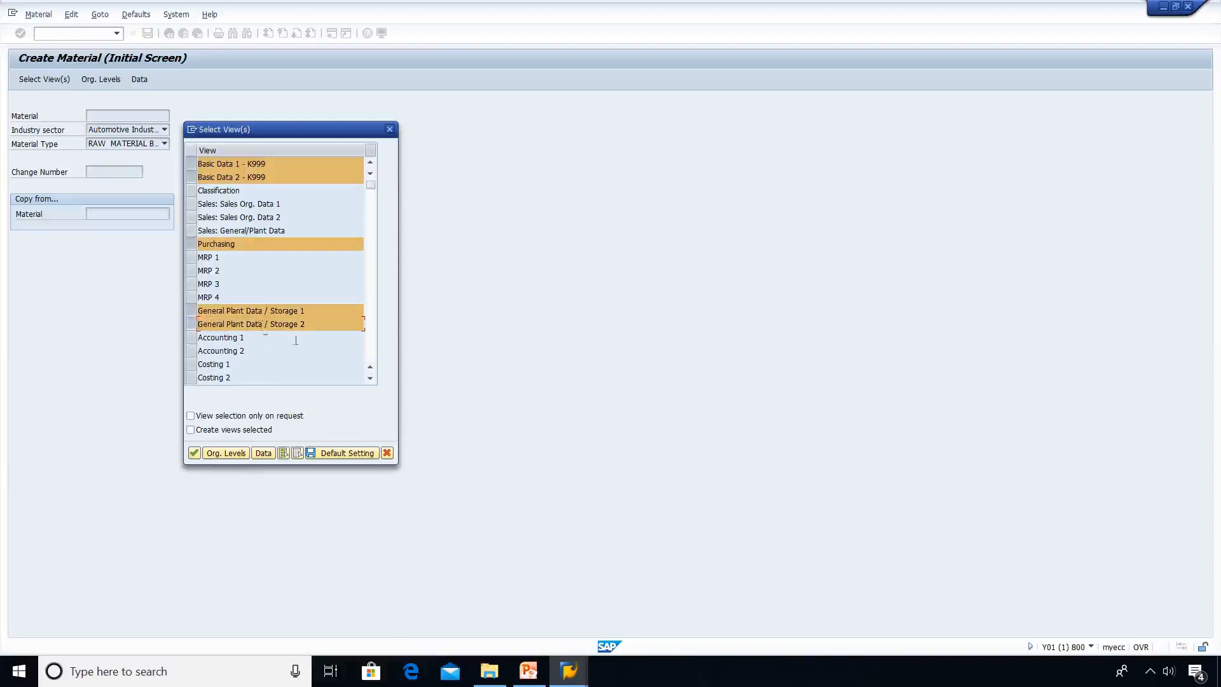
left_click(193, 341)
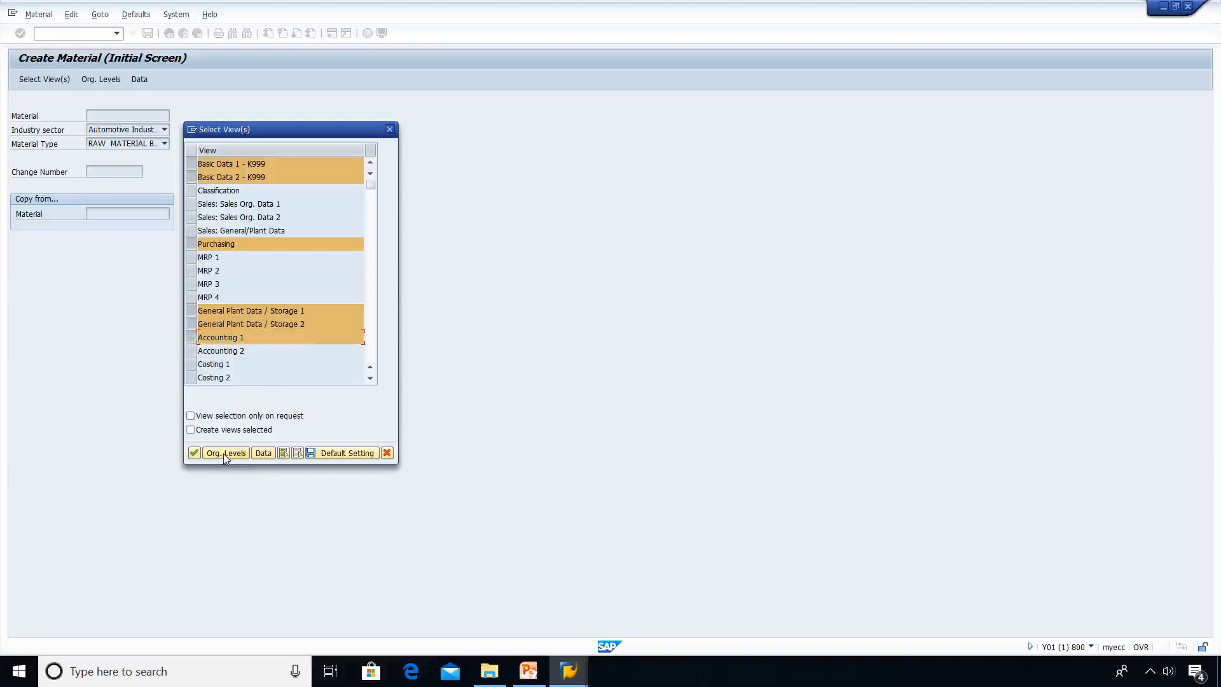
Set the organizational levels to plant LD1 and storage location LD1R, and continue to the material's basic data
left_click(224, 454)
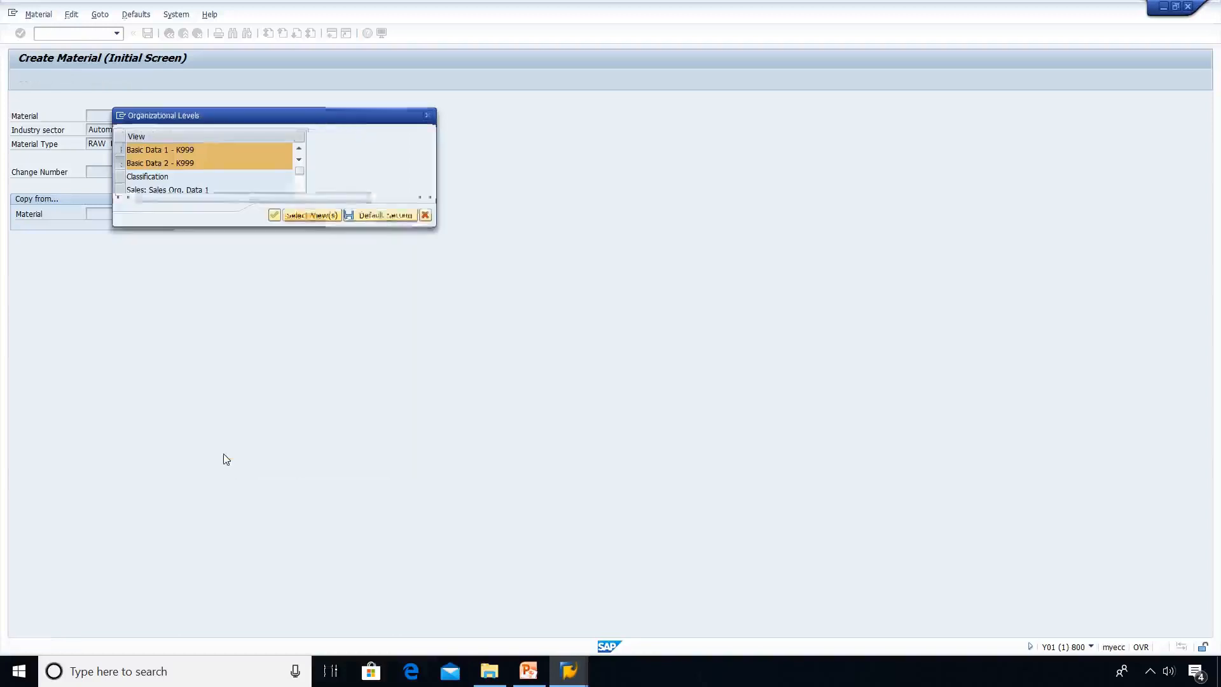
type("ld1")
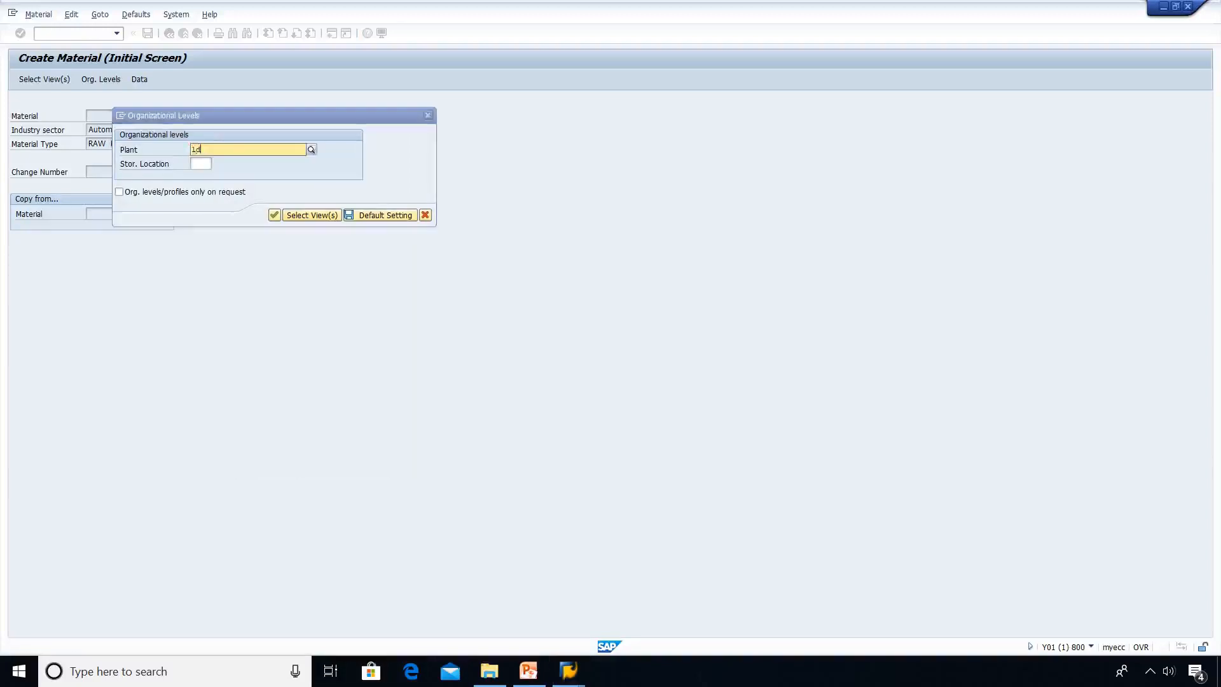
key("Tab")
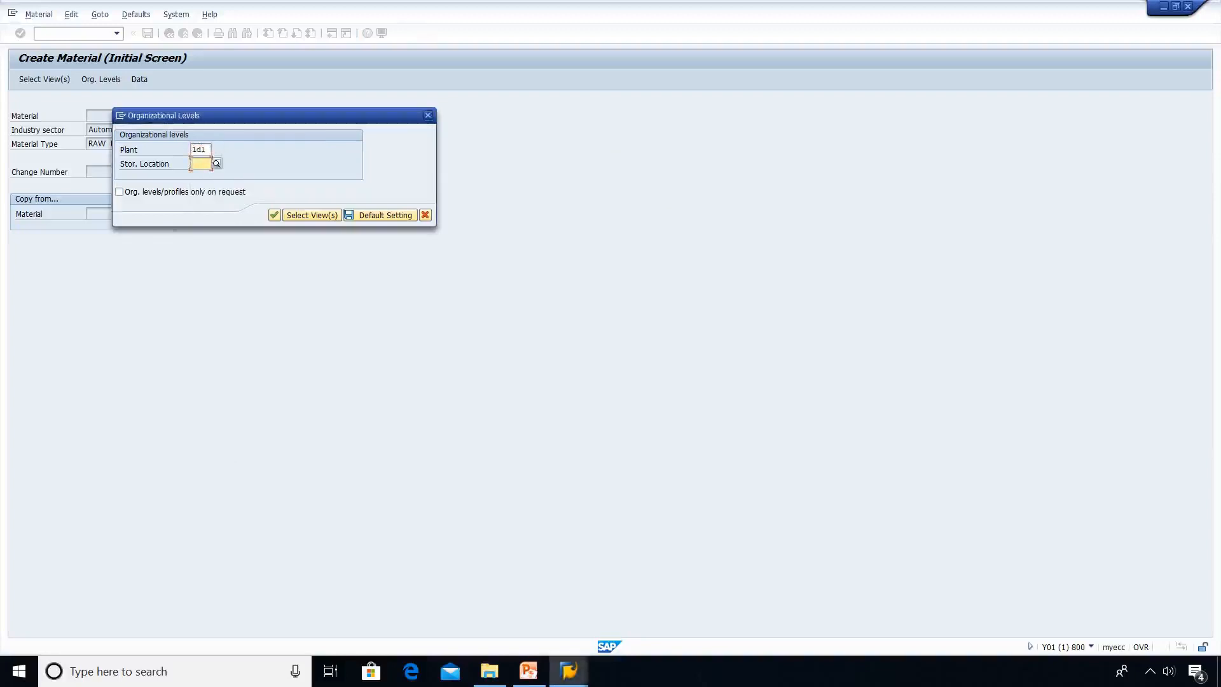
type("ld1r")
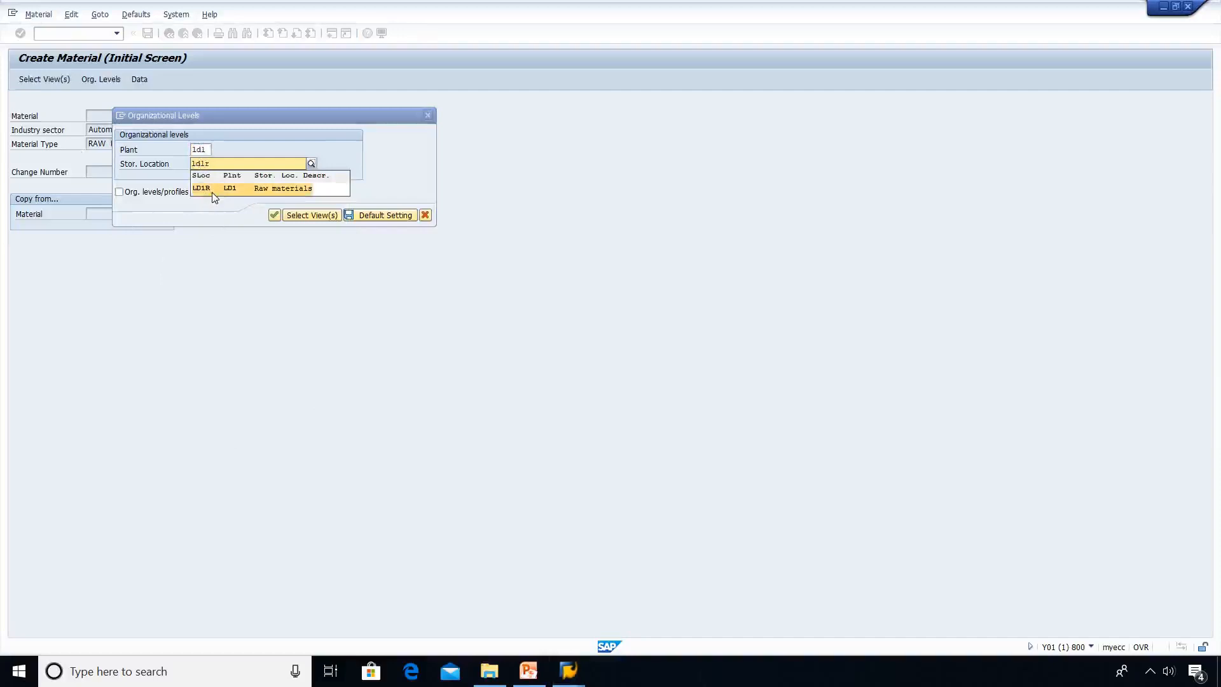
left_click(279, 187)
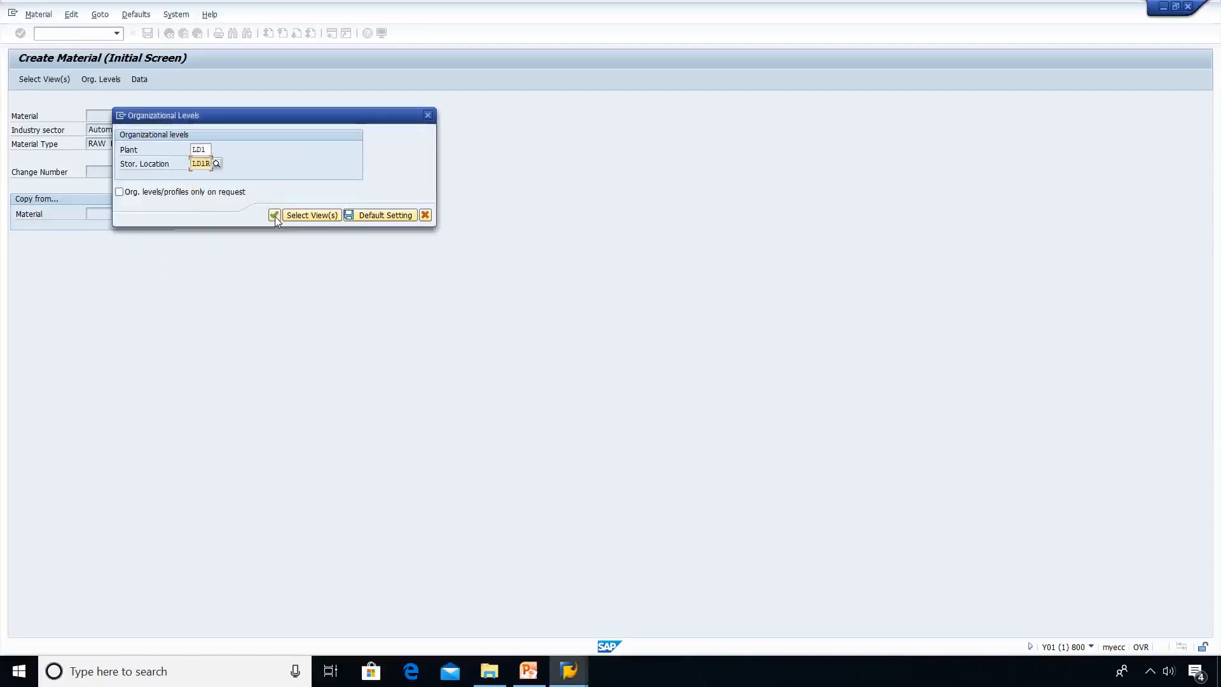
left_click(274, 215)
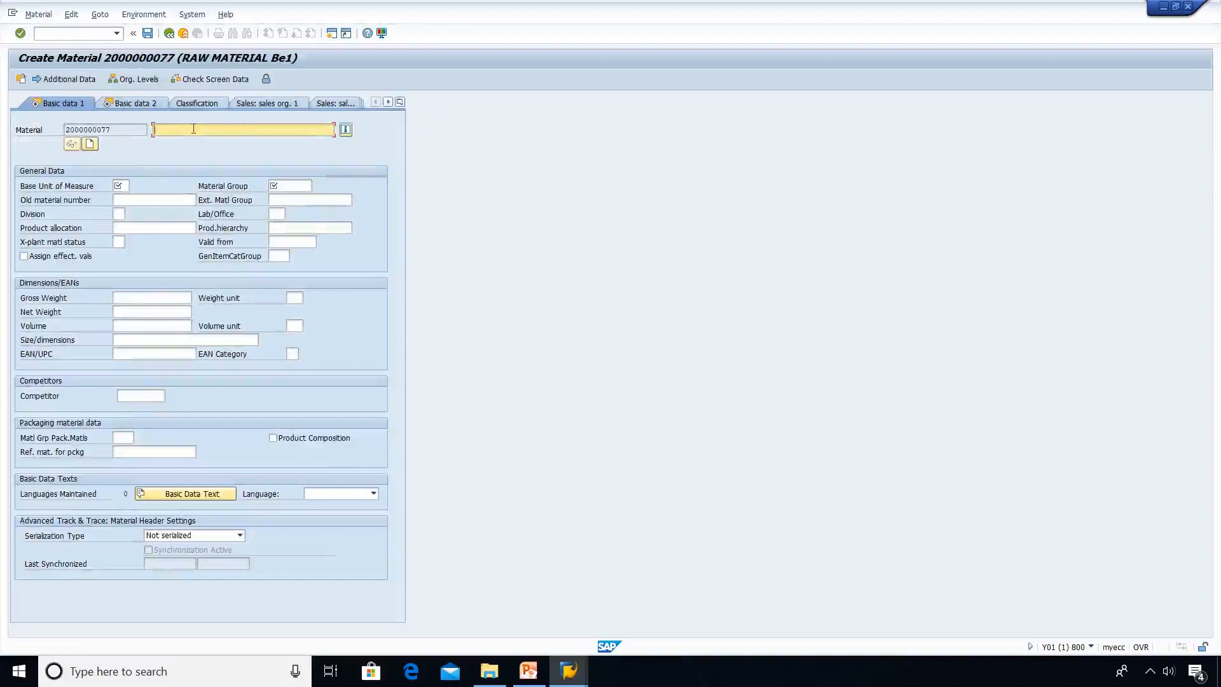
Describe the material as "Door 9 feet" and set its base unit of measure to pc
type("Door")
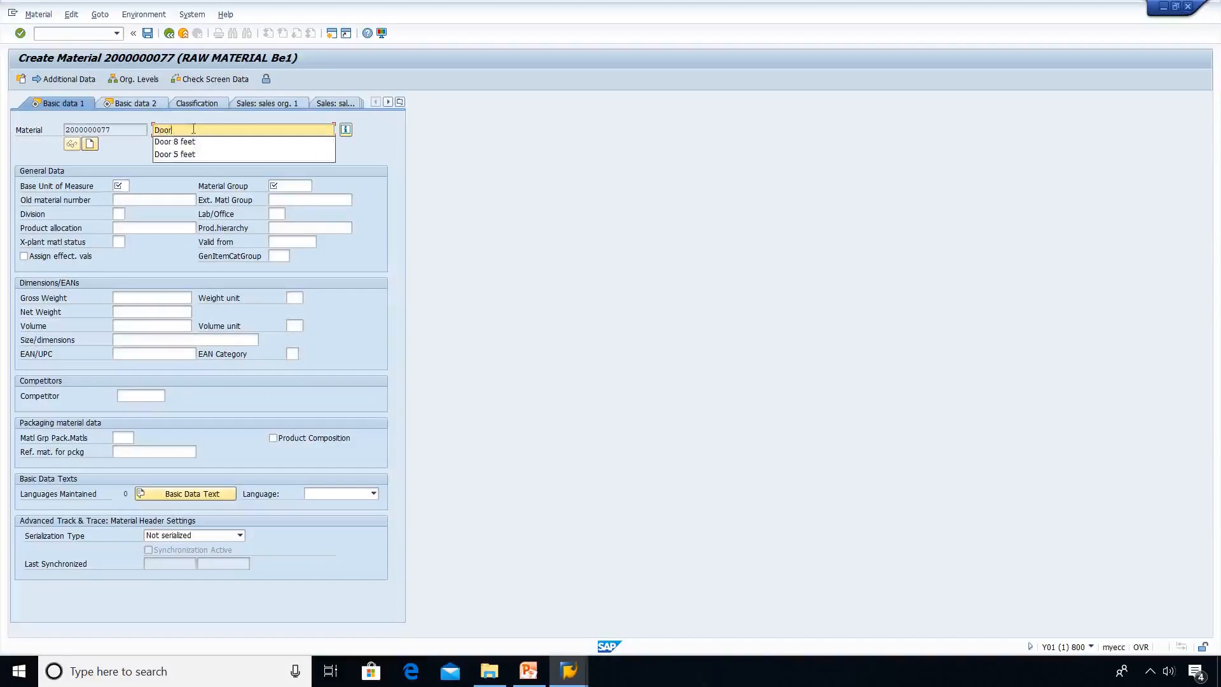
type(" 9 feet")
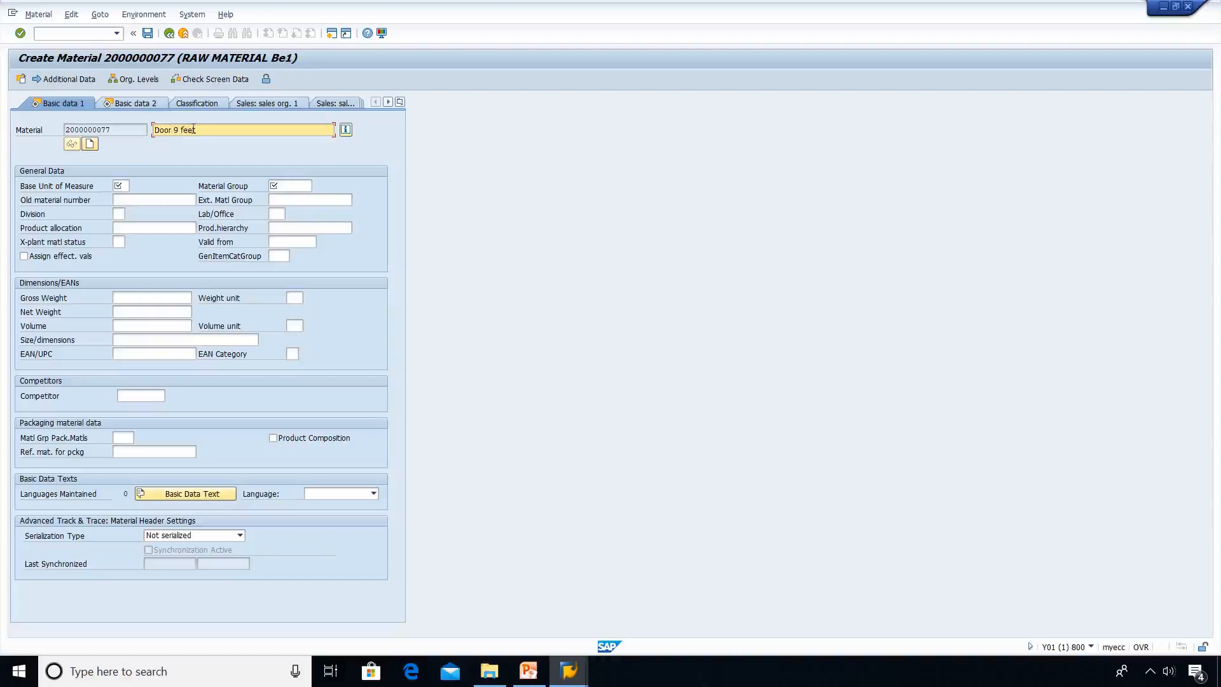
key("Tab")
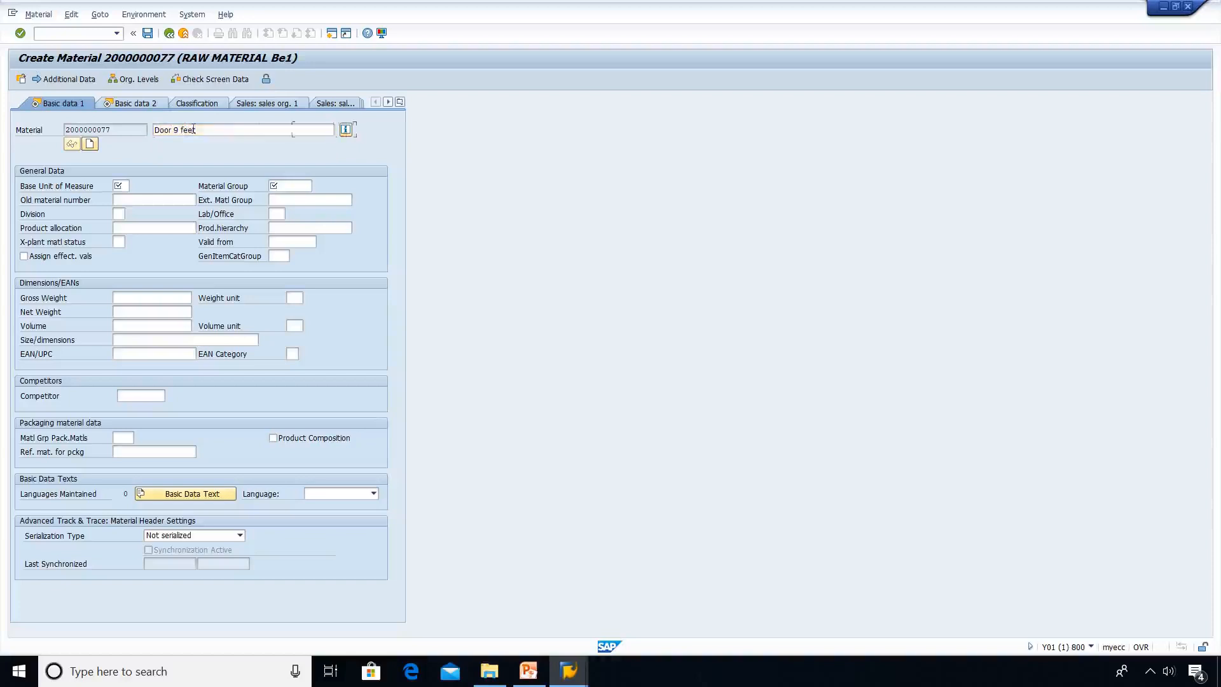
key("Tab")
type("pc")
Assign material group 2568 (Wood products) to the material from the list of possible entries
key("Tab")
key("F4")
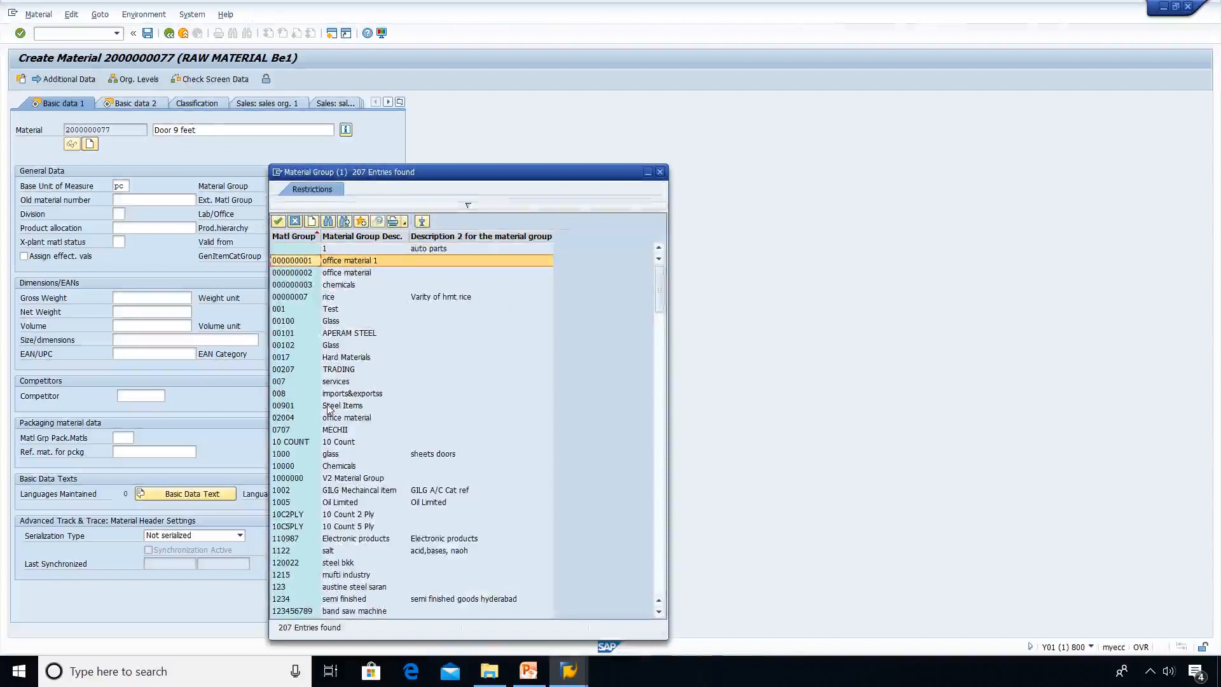
key("Down")
key("Down")
key("Down")
key("Down")
key("Down")
key("Down")
key("Down")
key("Down")
key("Down")
key("Down")
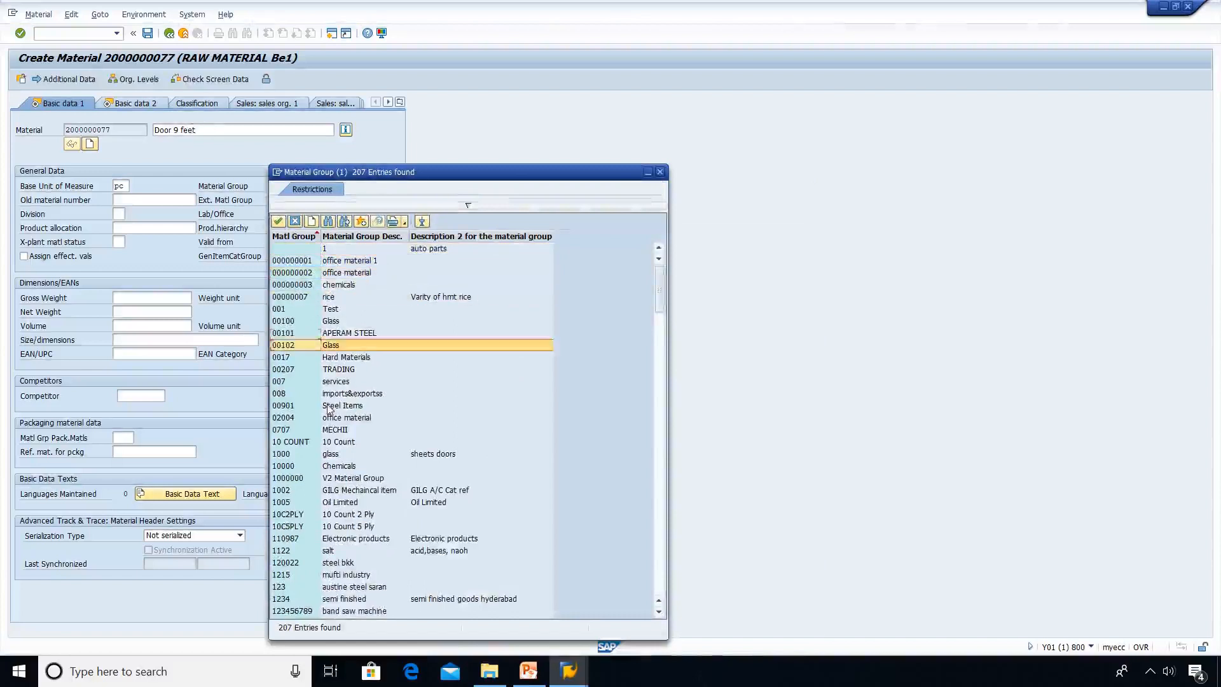
key("Down")
key("Down")
key("Down")
key("Down")
key("Down")
key("Down")
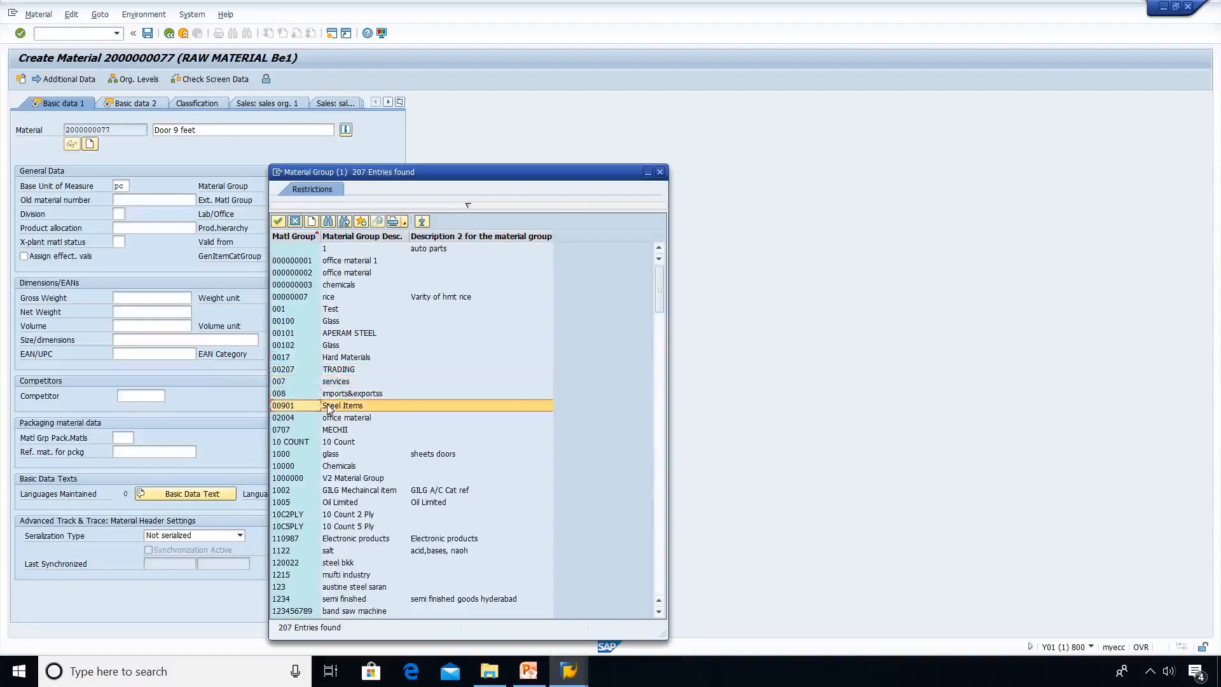
key("Down")
key("Down")
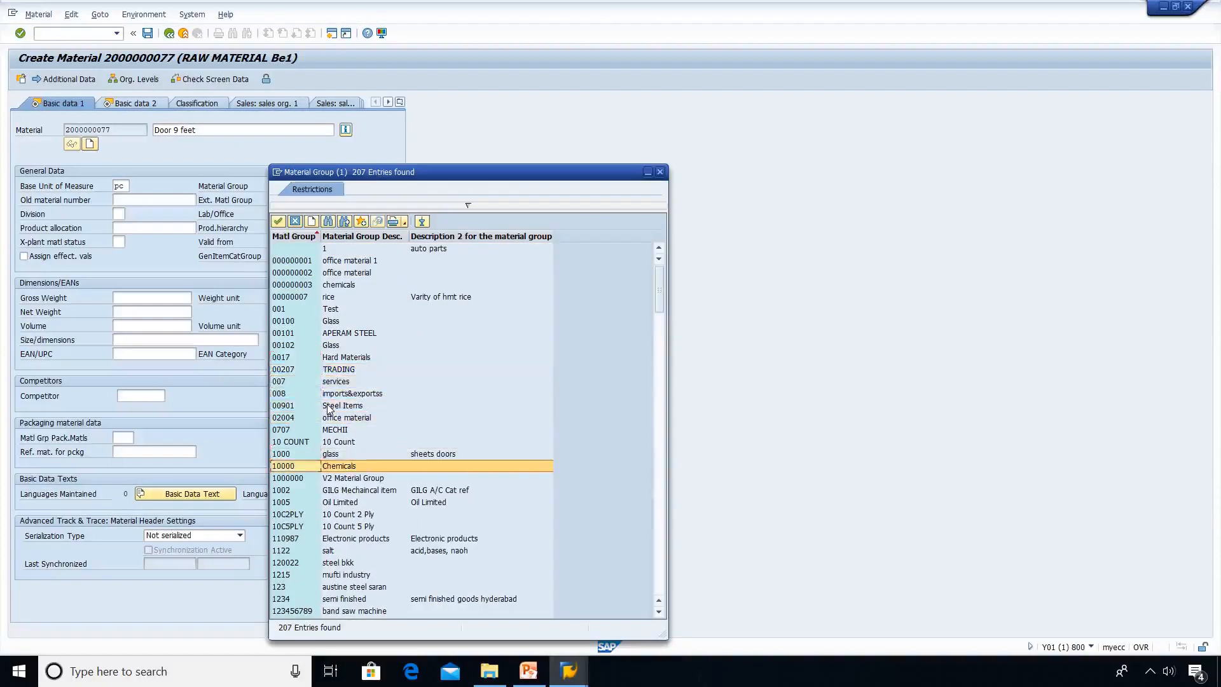
key("Down")
key("Down")
key("Down")
key("Down")
key("Down")
key("Down")
key("Down")
key("Down")
key("Down")
key("Down")
key("Down")
key("Down")
key("Down")
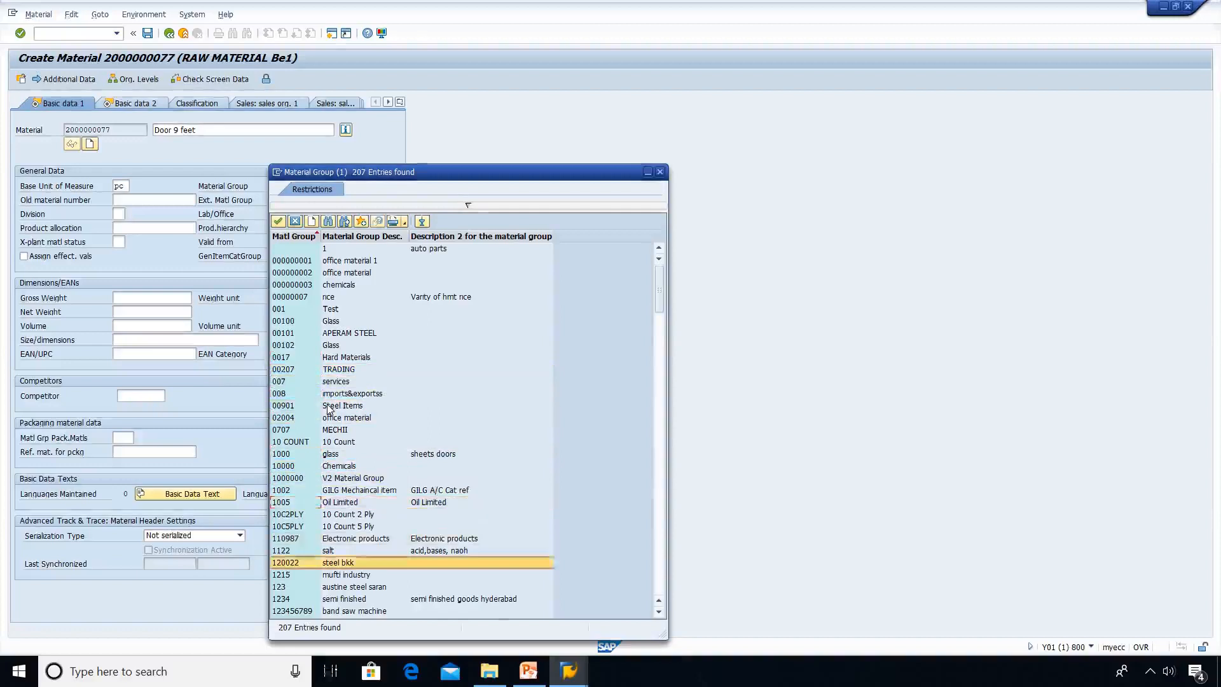
key("Down")
key("Down")
key("Down")
key("Down")
key("Down")
key("Down")
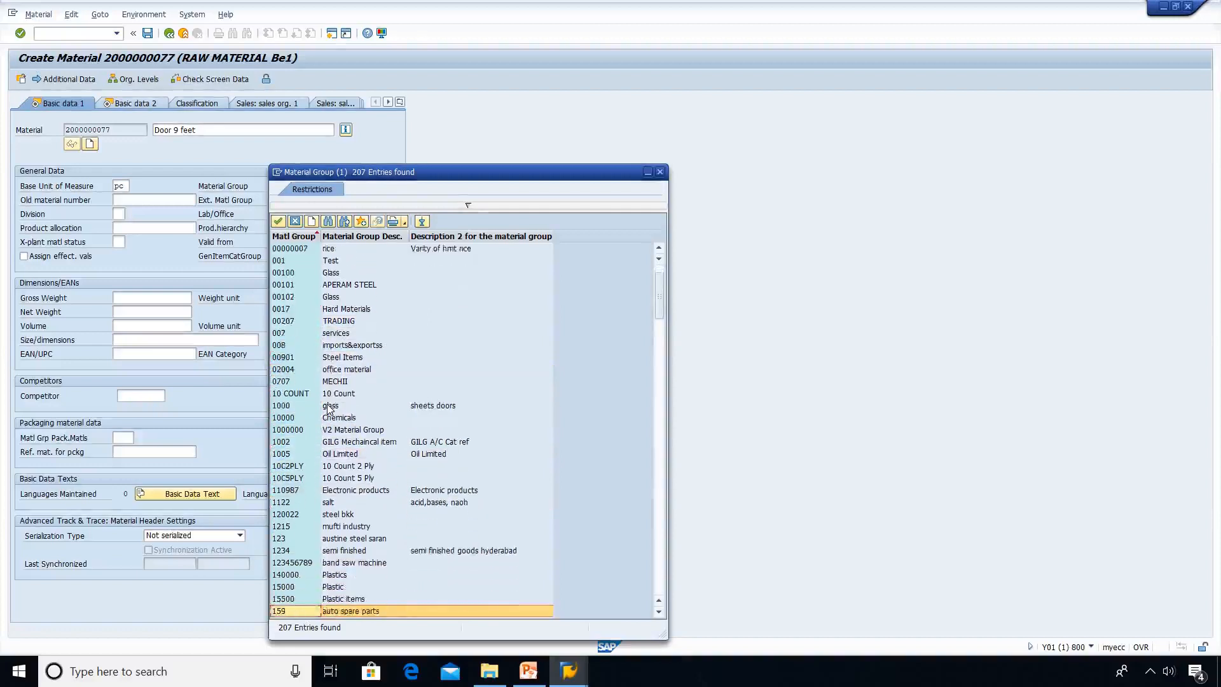
key("Down")
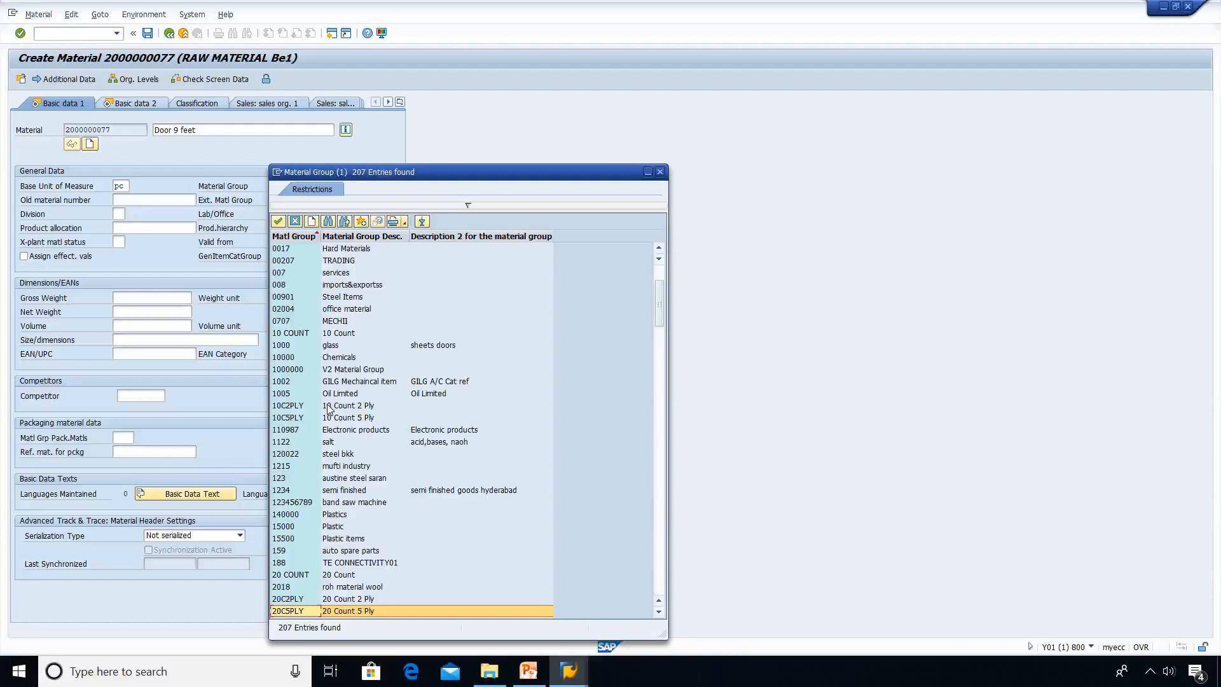
key("Down")
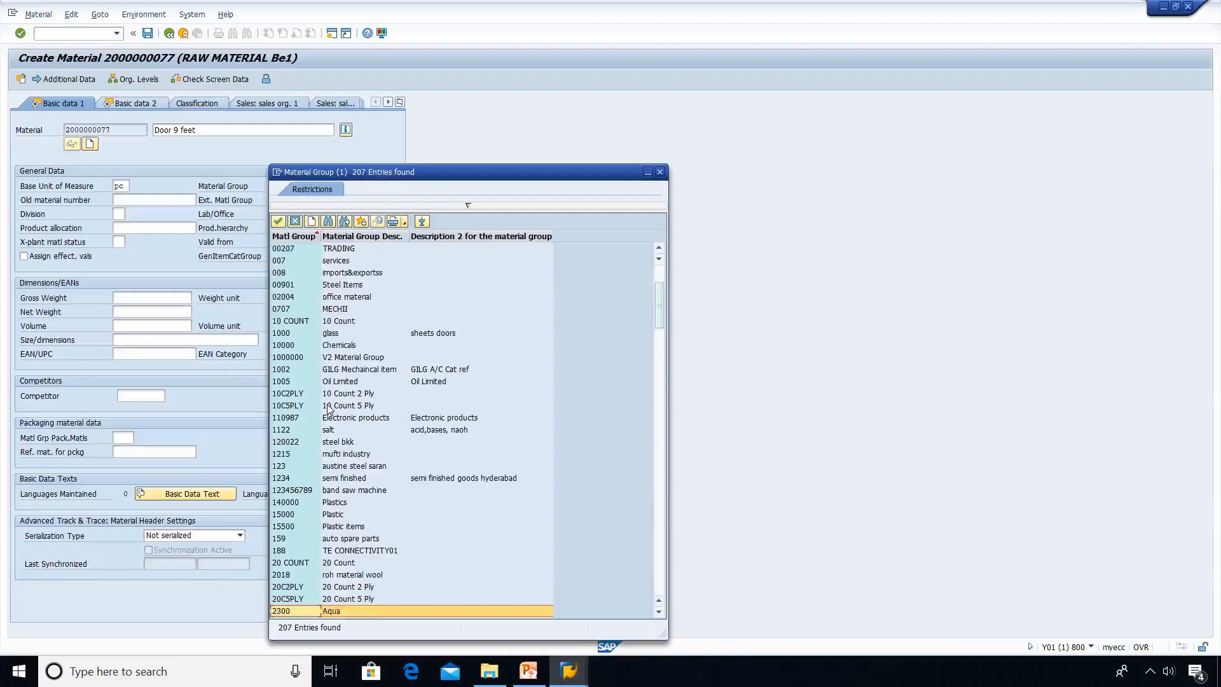
key("Down")
key("Down")
key("Down")
key("Down")
key("Down")
key("Down")
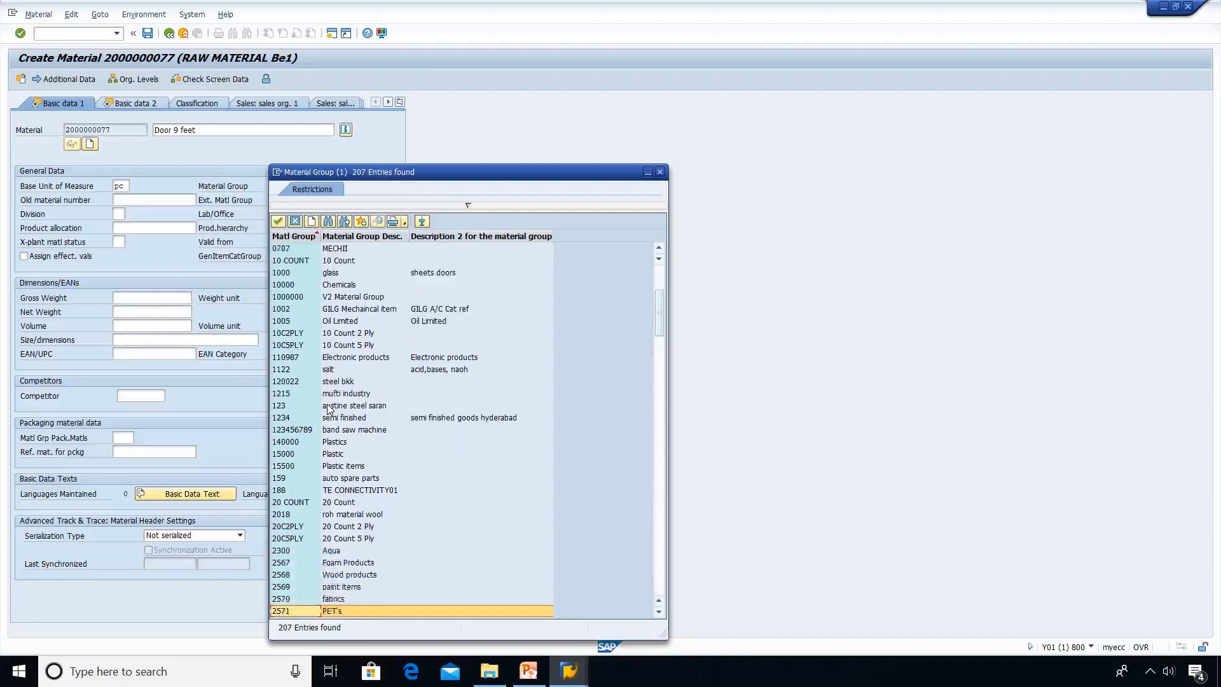
key("Down")
key("Up")
key("Up")
key("Up")
key("Up")
key("Up")
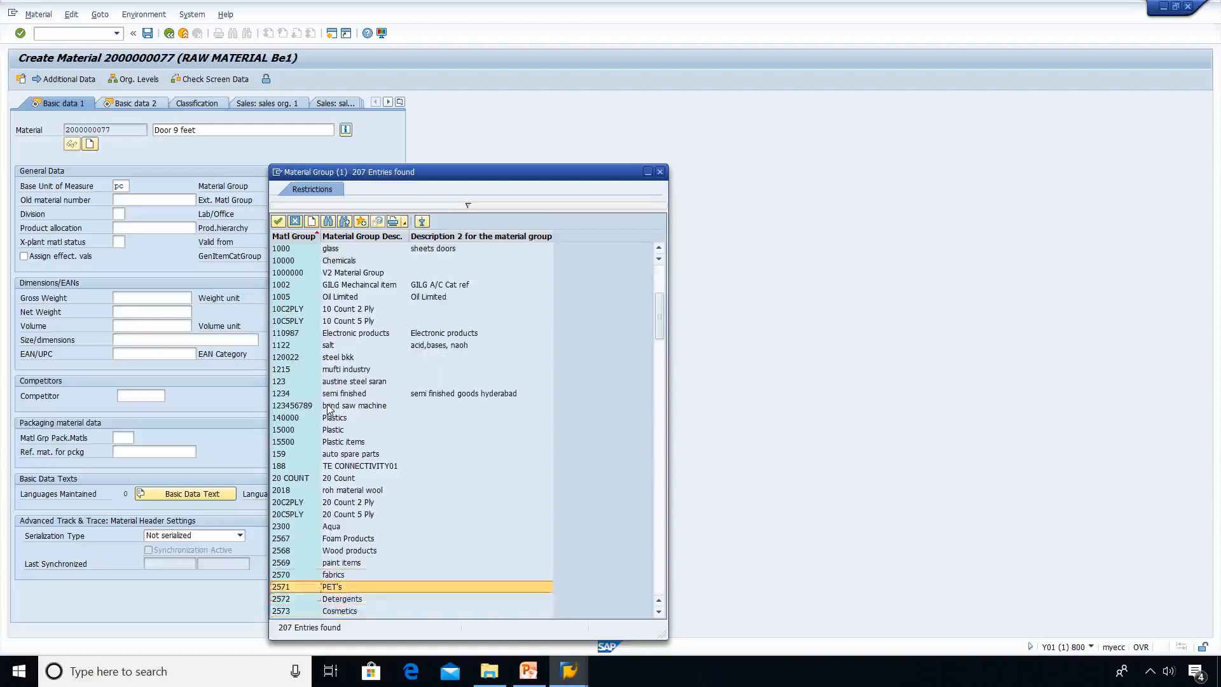
double_click(356, 552)
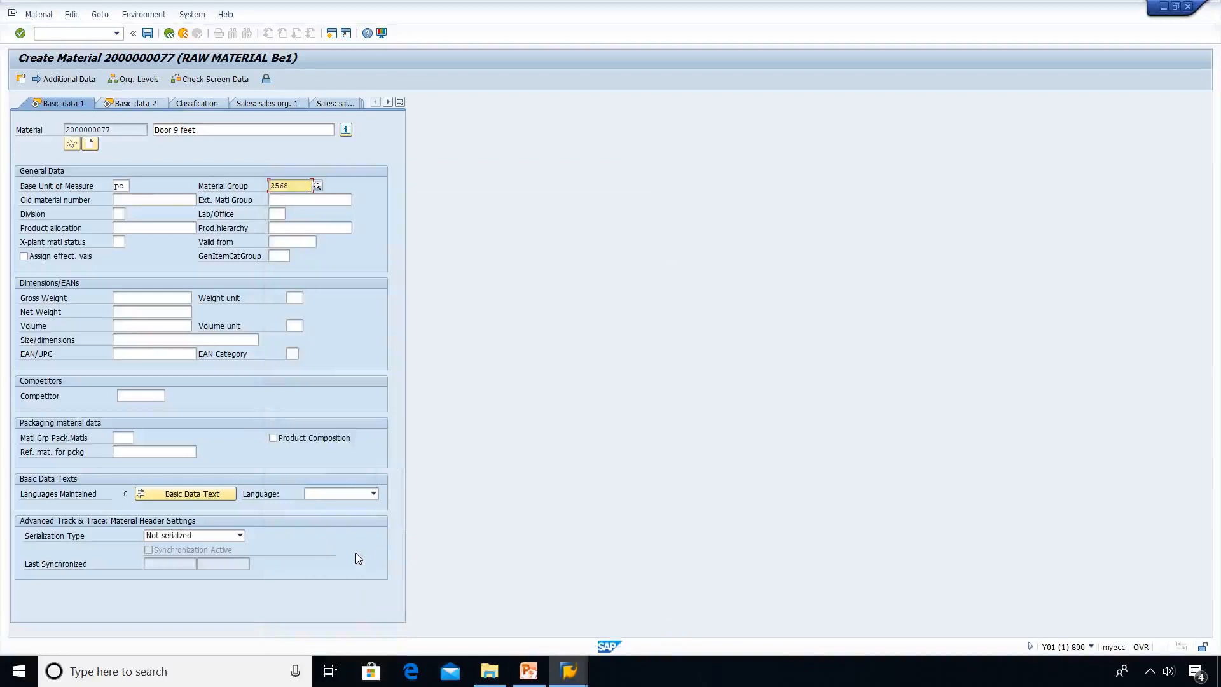
Set the material's gross weight to 80 kg and its net weight to 70, and continue to Basic Data 2
key("Tab")
key("Tab")
key("Tab")
key("Tab")
key("Tab")
key("Tab")
key("Tab")
key("Tab")
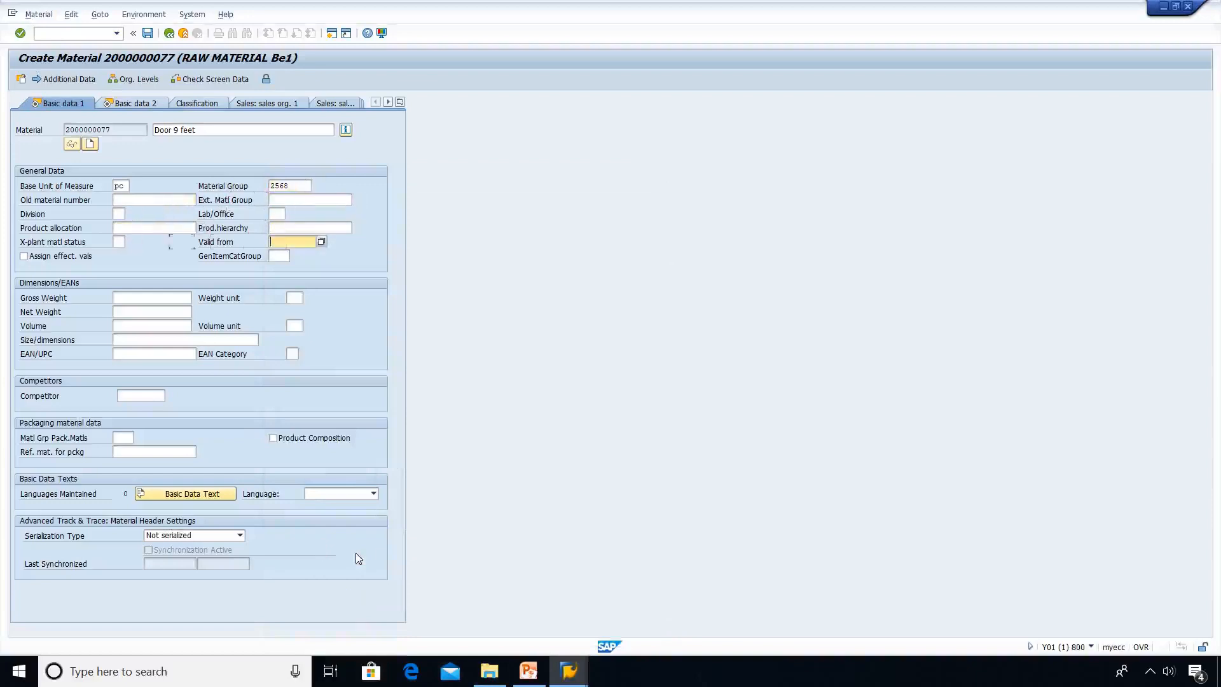
key("Tab")
key("Tab")
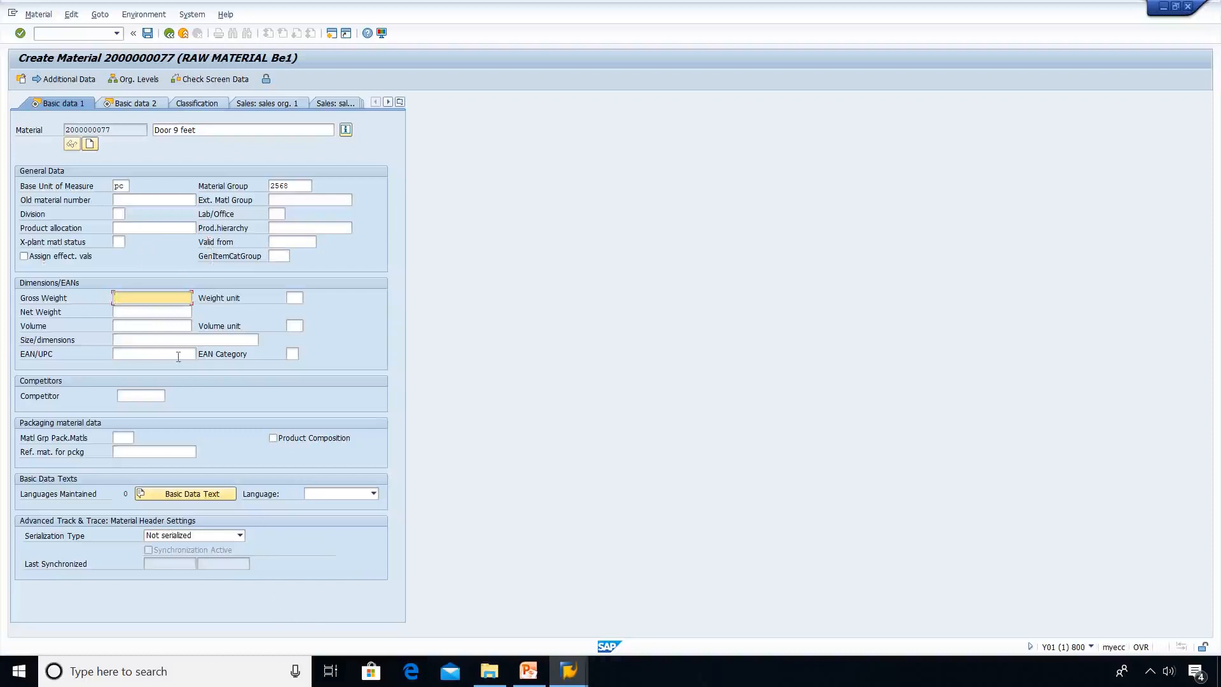
type("80")
key("Tab")
type("kg")
key("Tab")
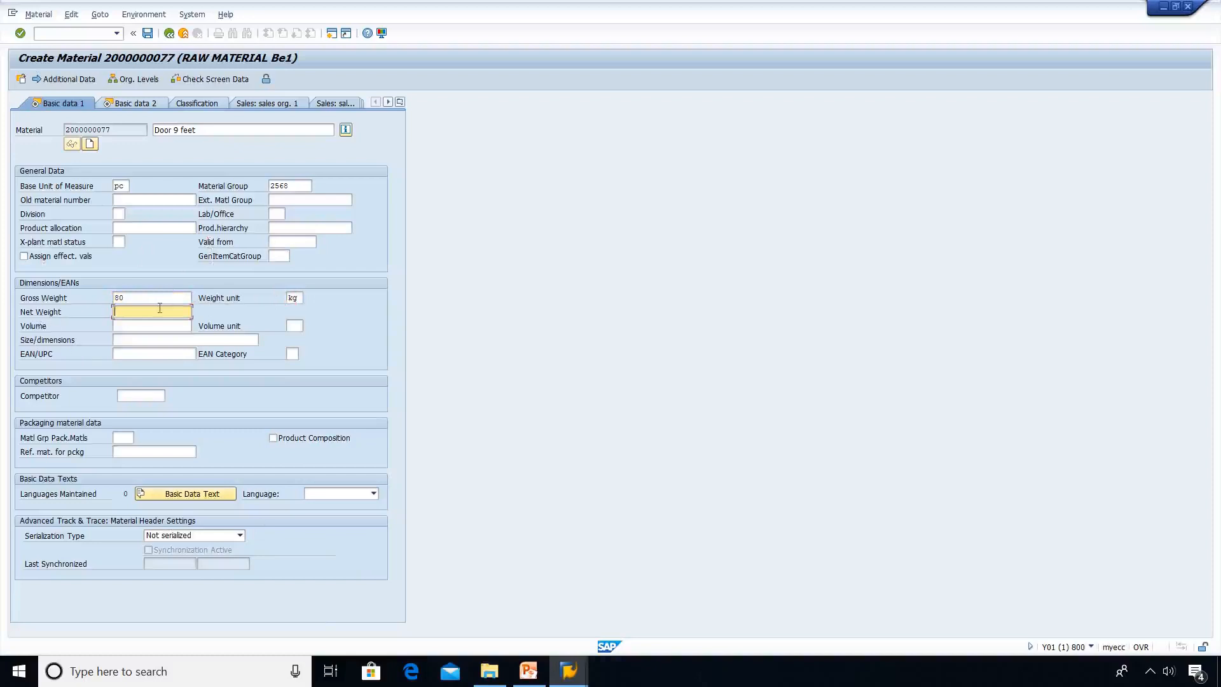
type("70")
key("Return")
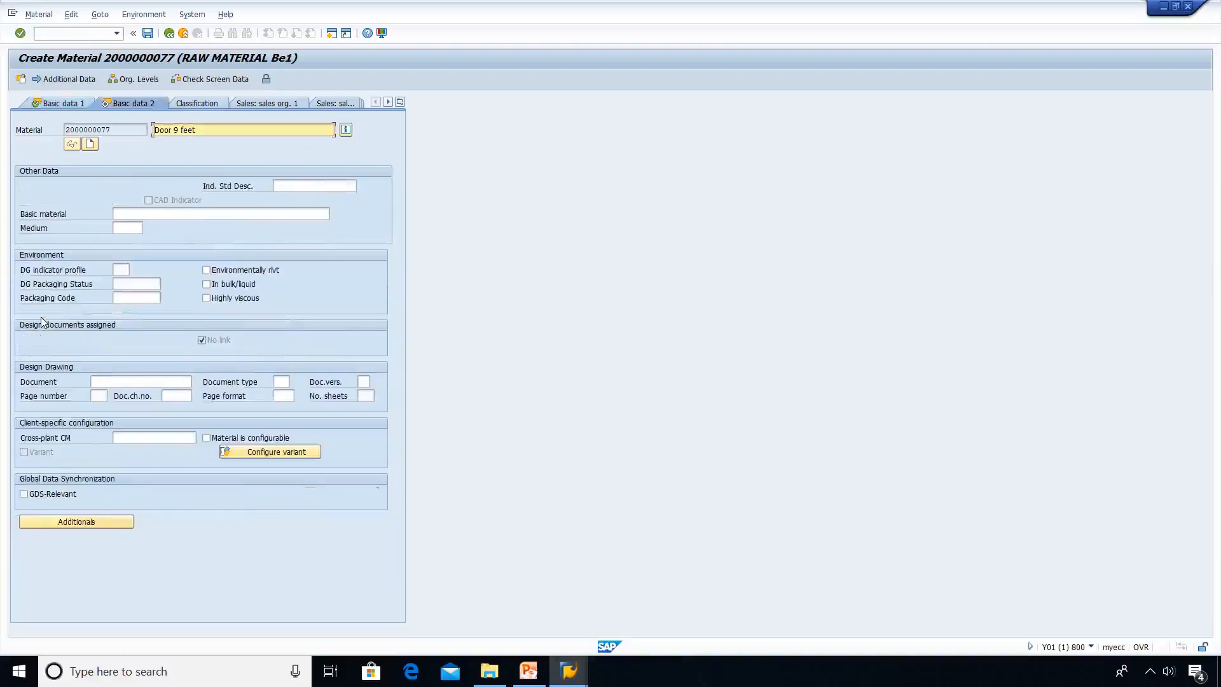
Leave Basic Data 2 without entries, continue to the Purchasing view and assign purchasing group 351 (Toyo Prd 2)
key("Tab")
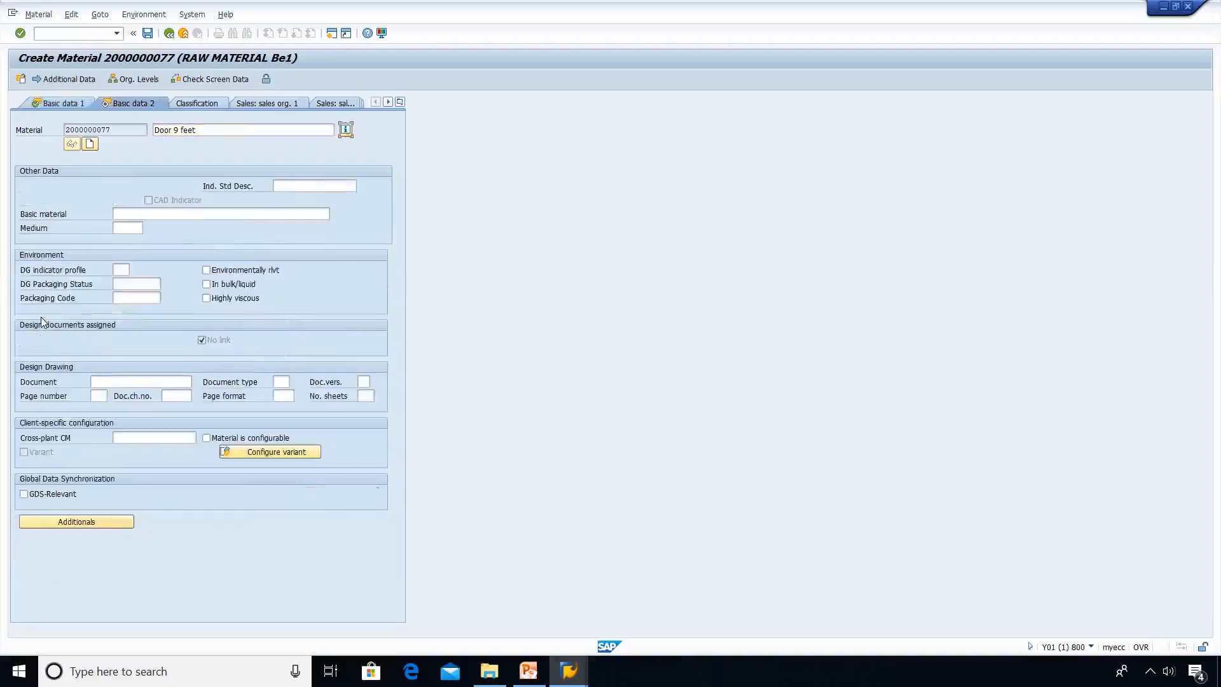
key("Tab")
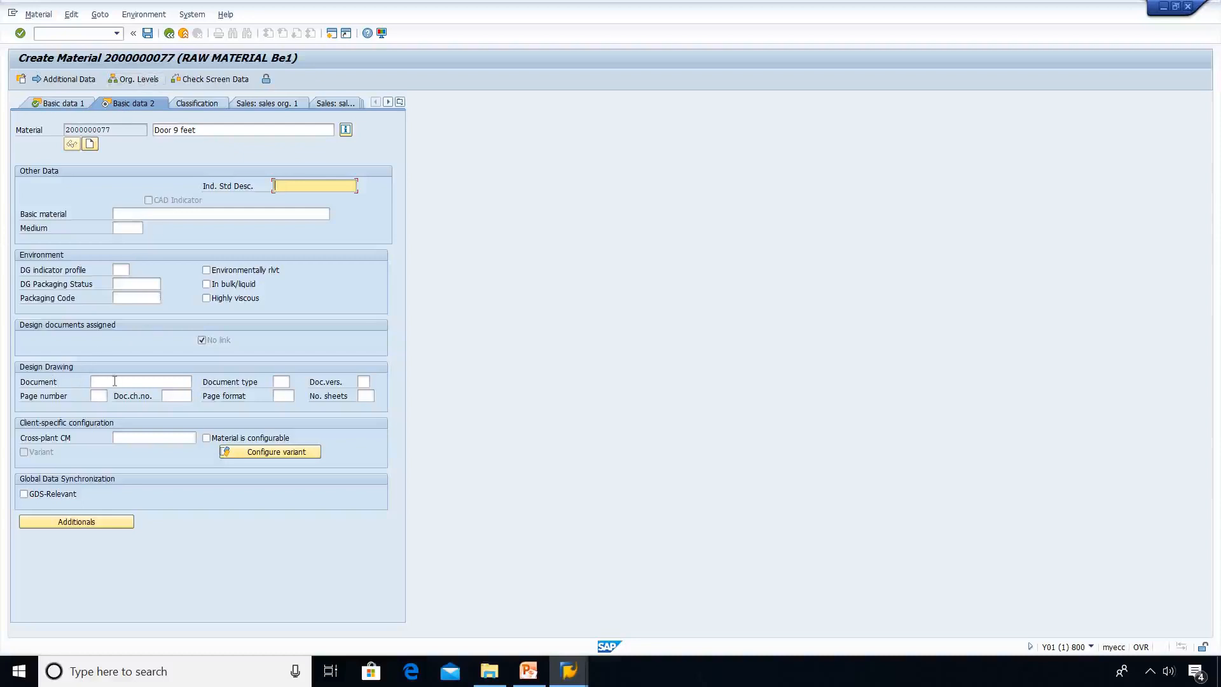
key("Return")
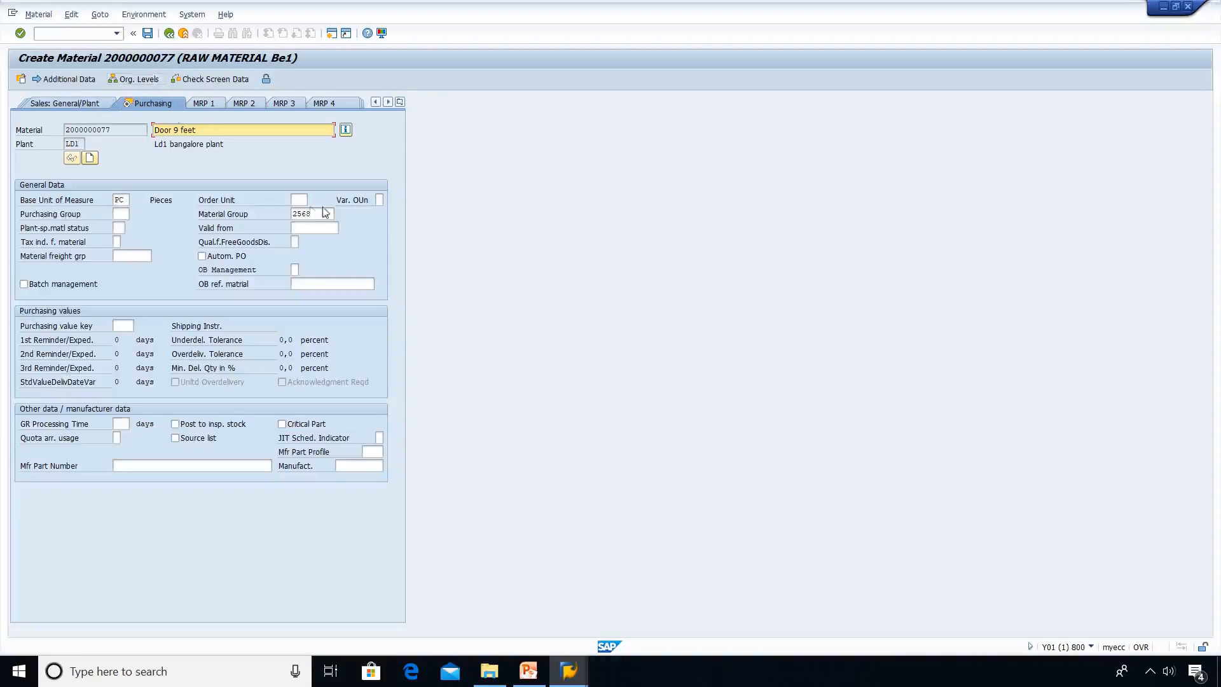
key("Tab")
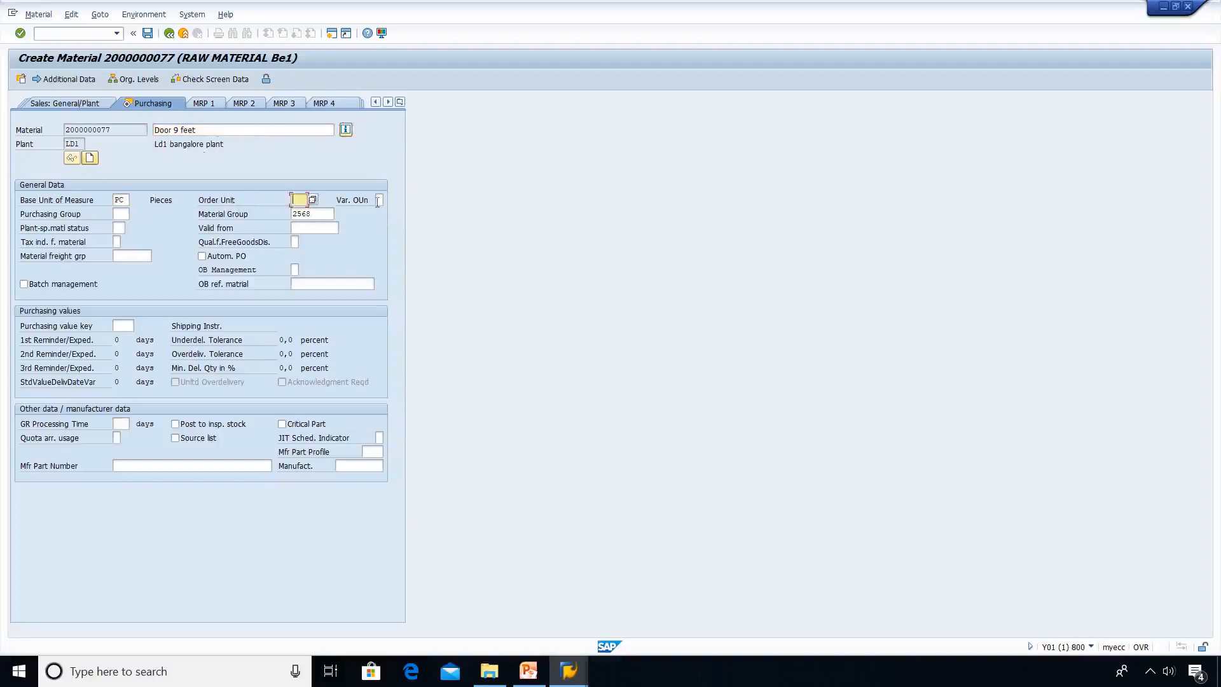
left_click(378, 201)
left_click(300, 200)
key("Tab")
key("Tab")
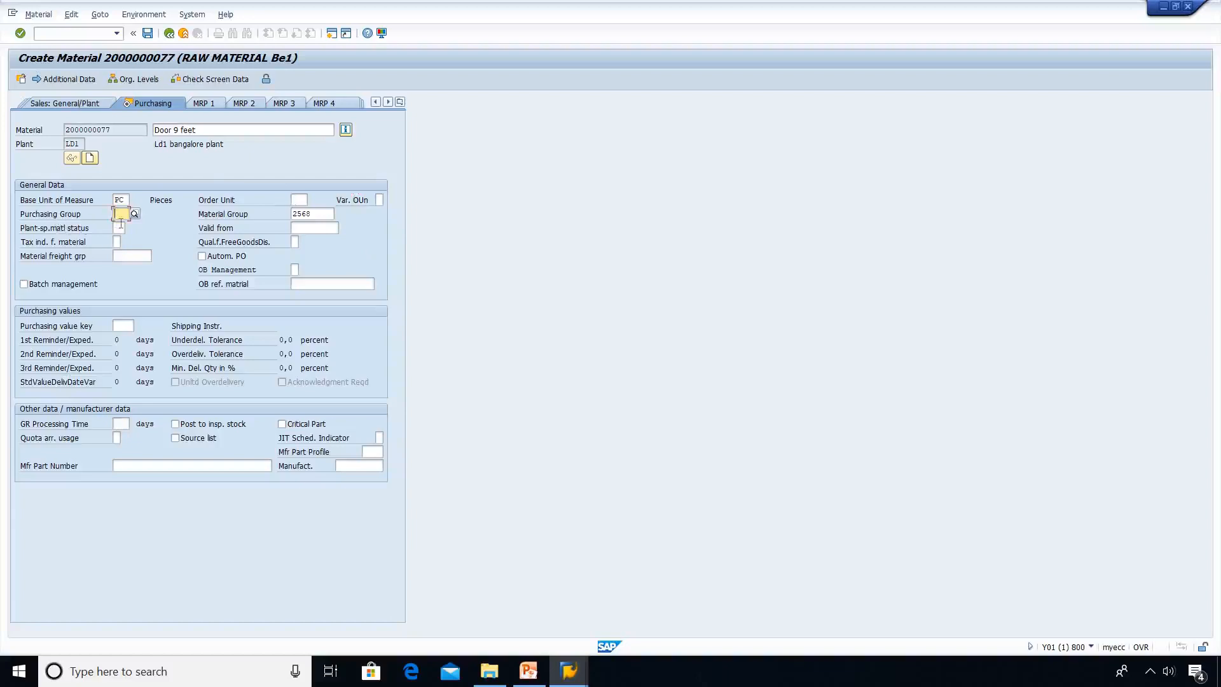
type("351")
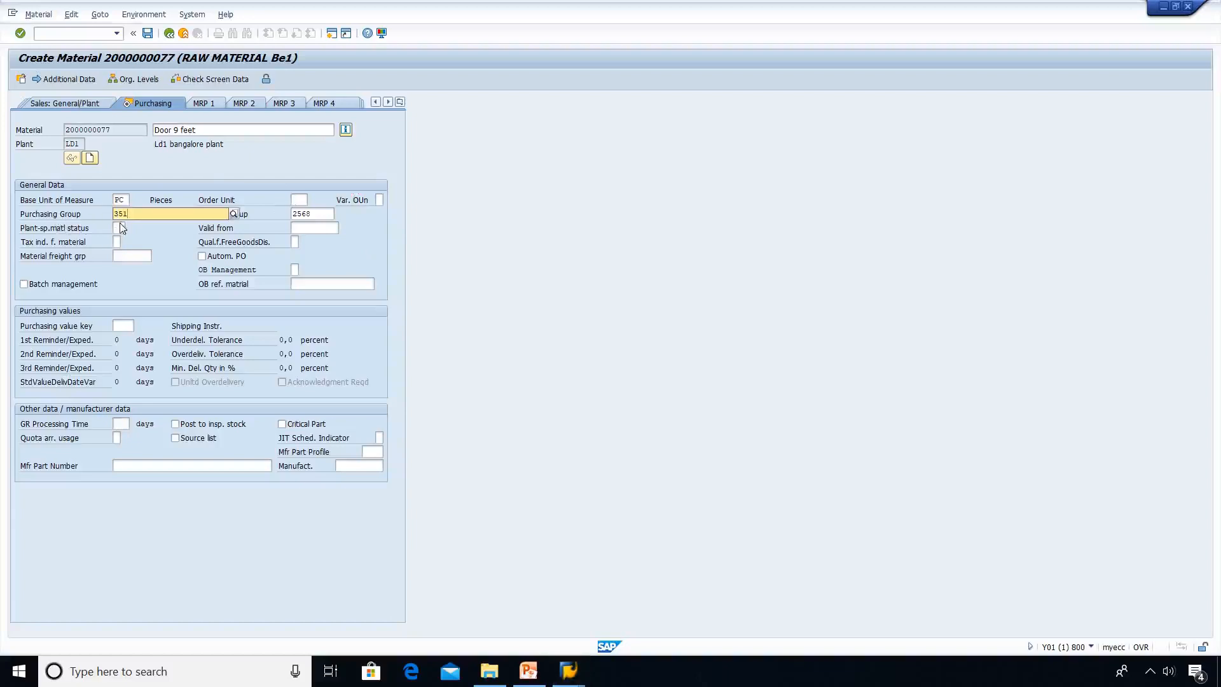
key("Down")
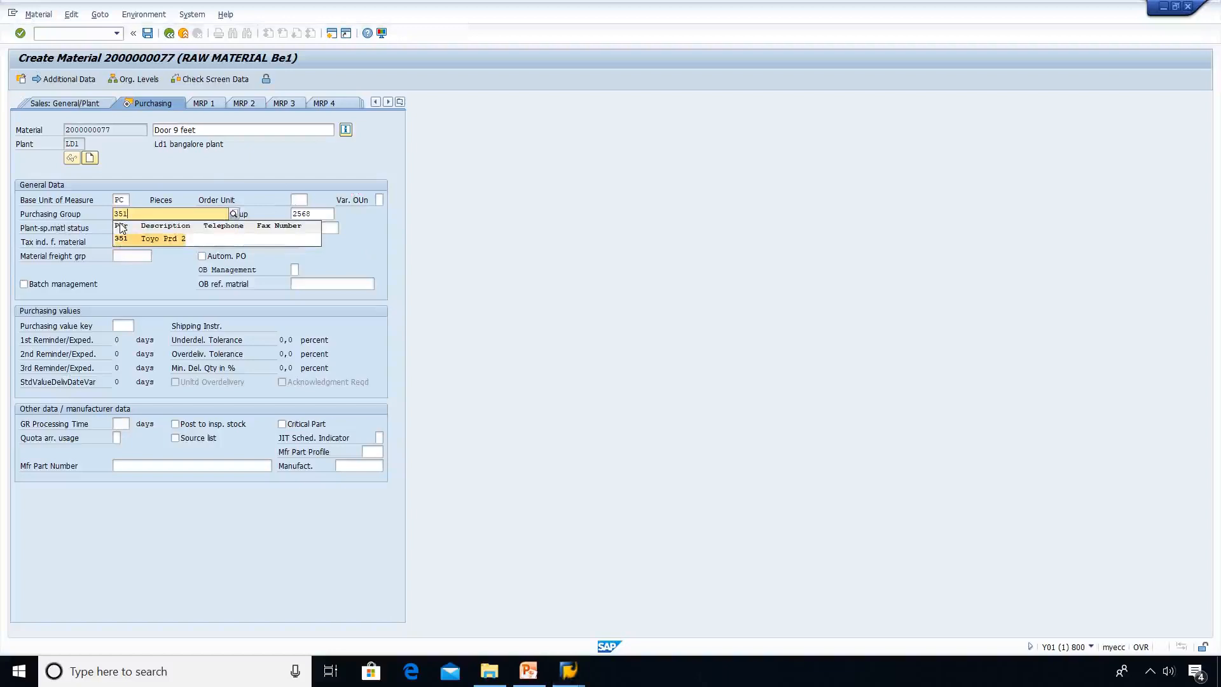
key("Return")
key("Tab")
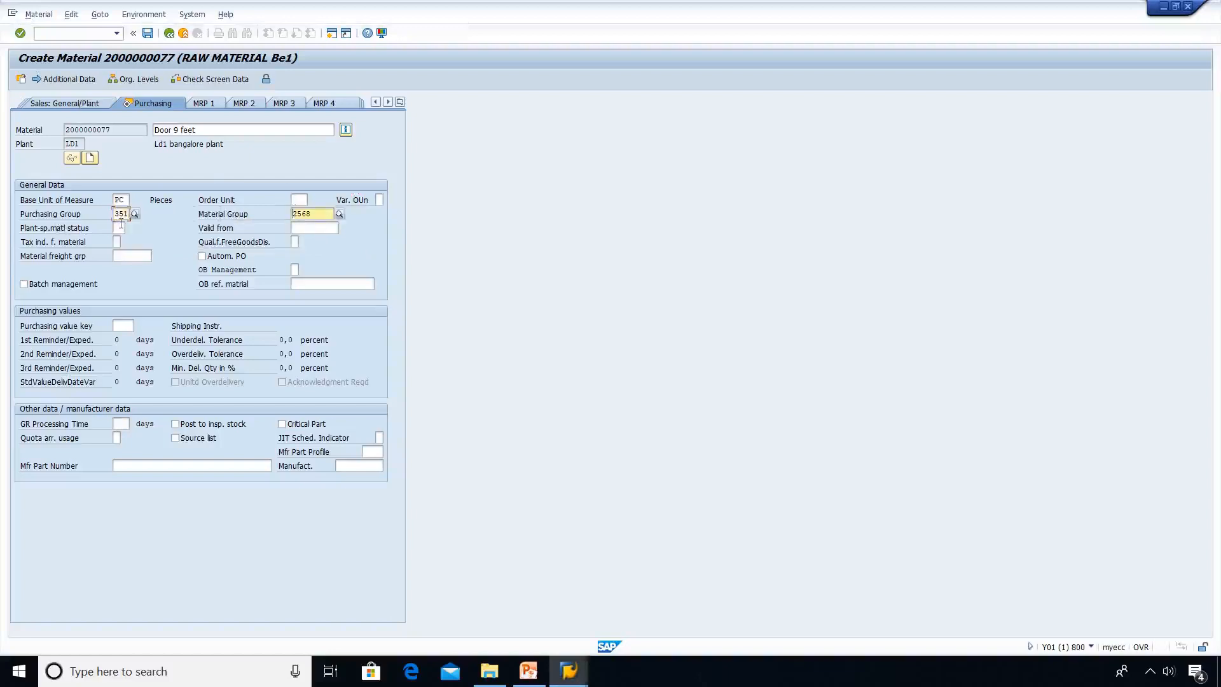
Assign purchasing value key 1 to the material from the list of possible entries
key("Tab")
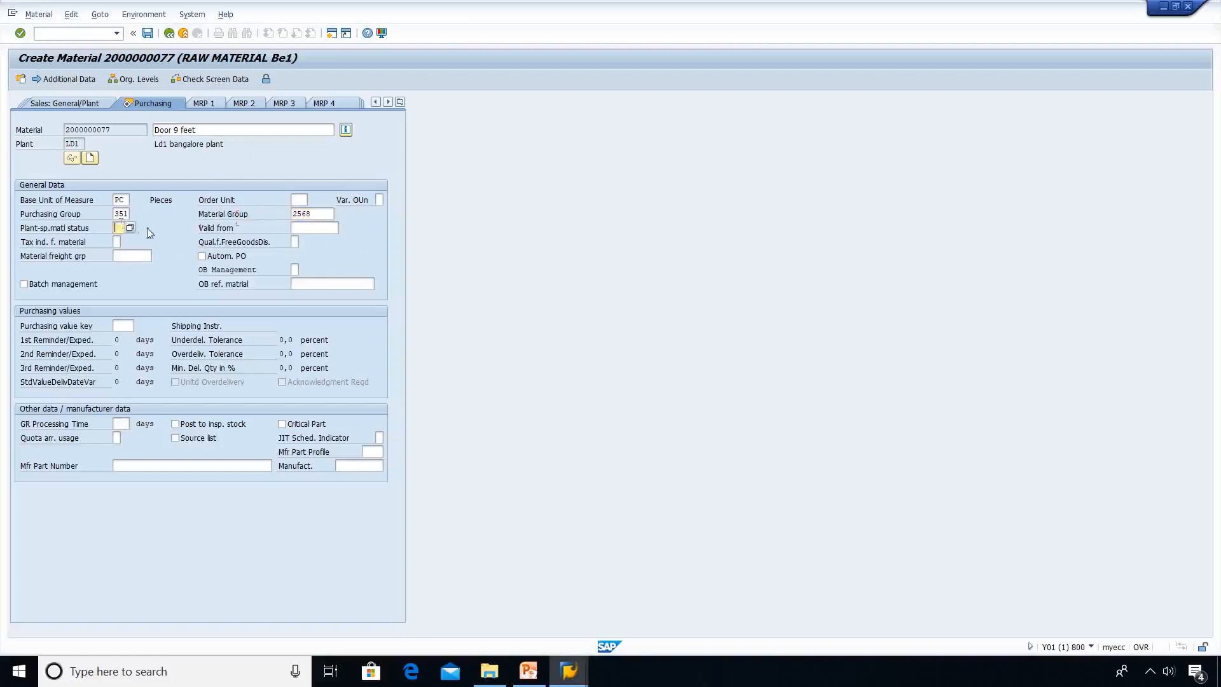
left_click(312, 209)
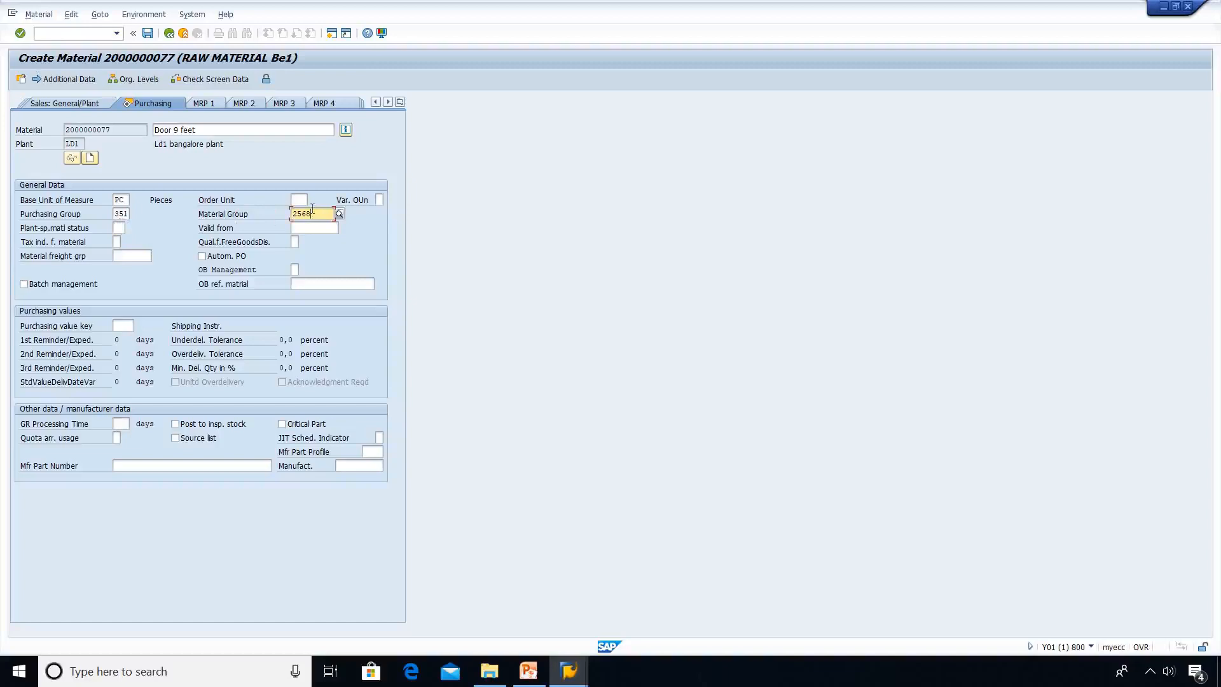
key("Tab")
key("Tab")
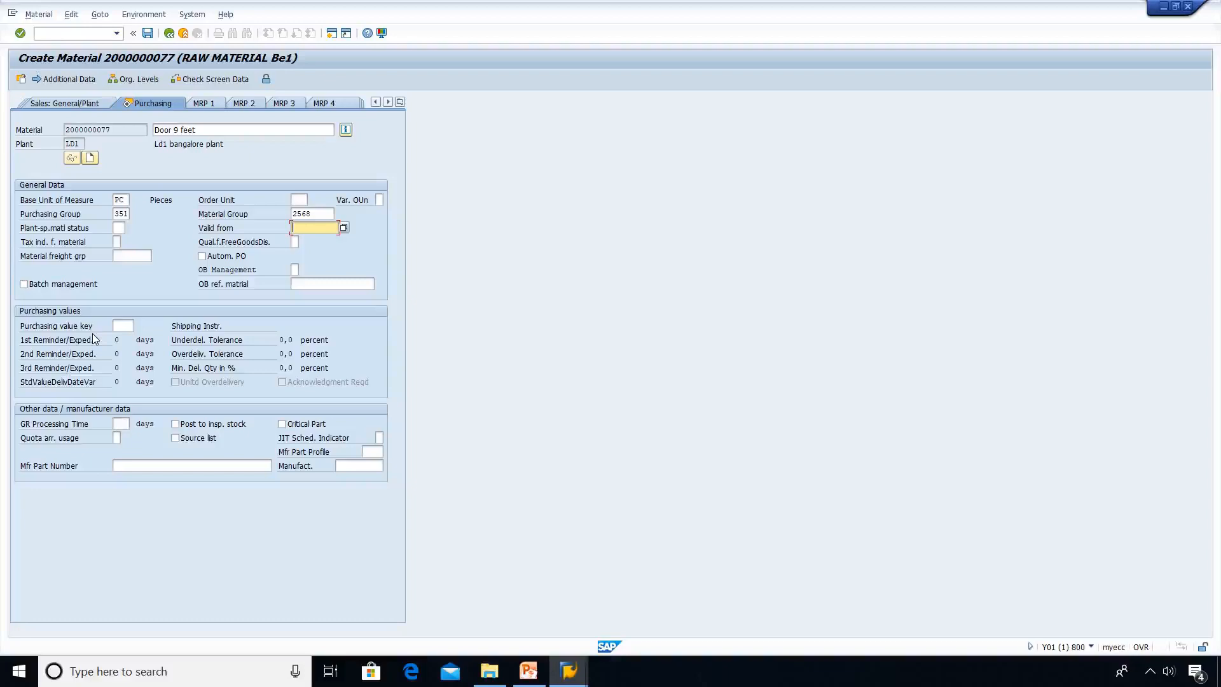
left_click(122, 327)
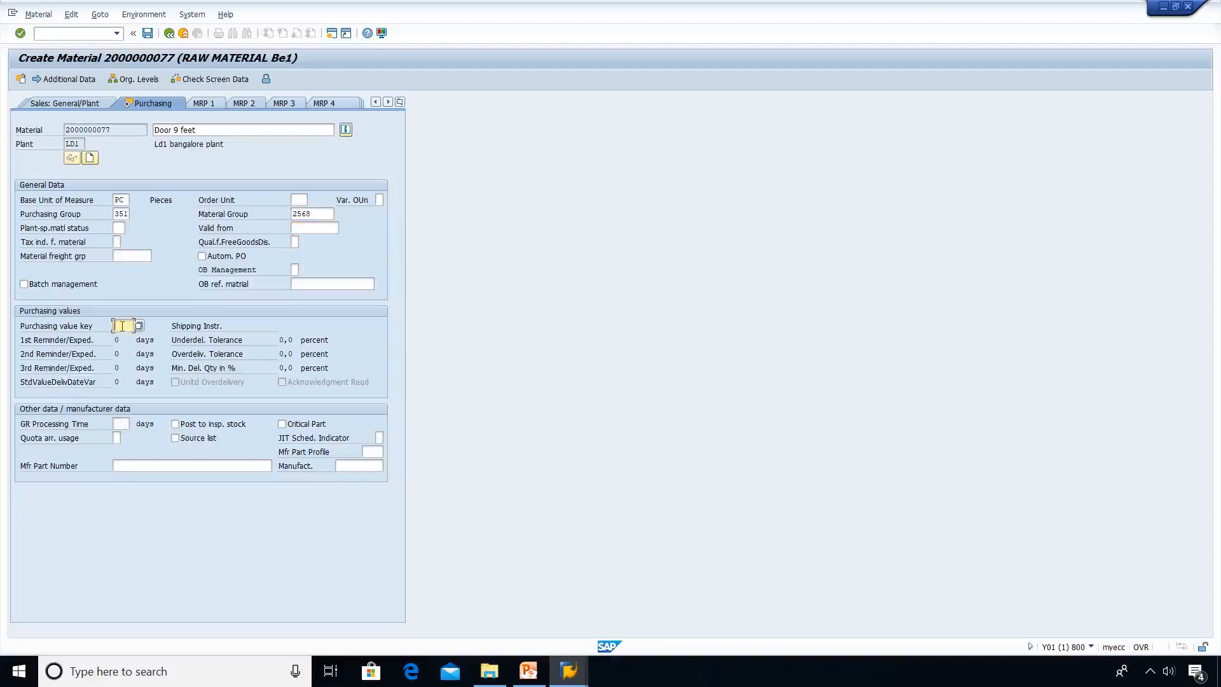
left_click(139, 325)
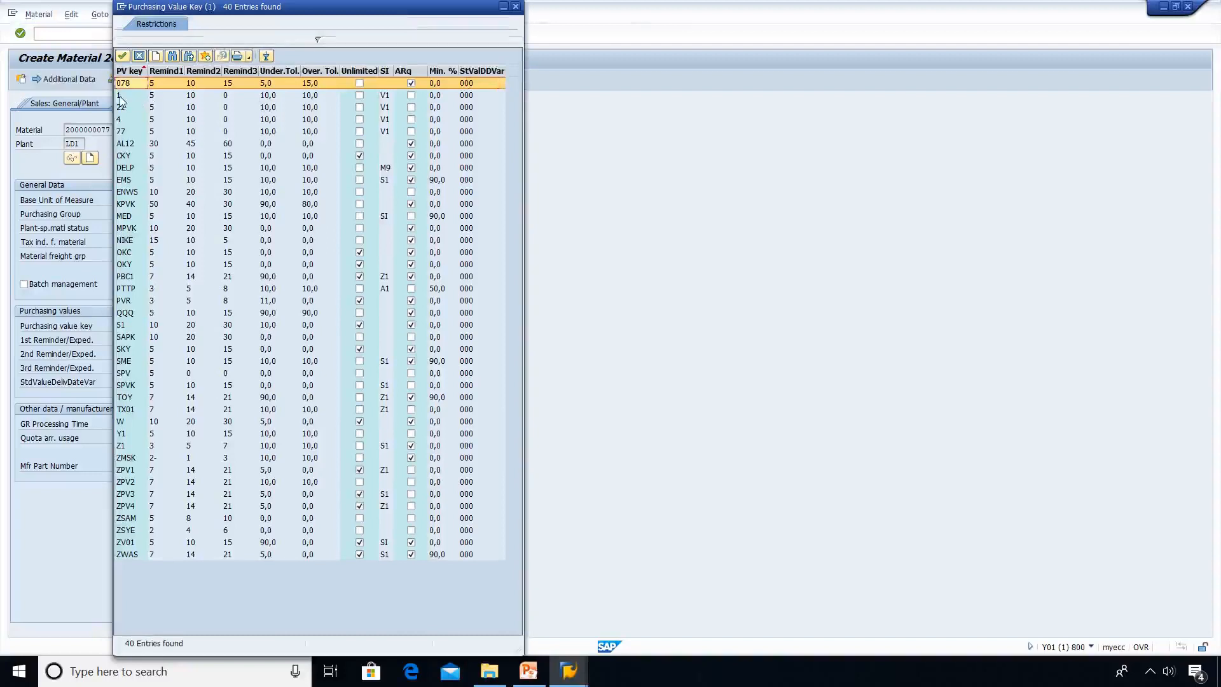
left_click(121, 99)
double_click(121, 97)
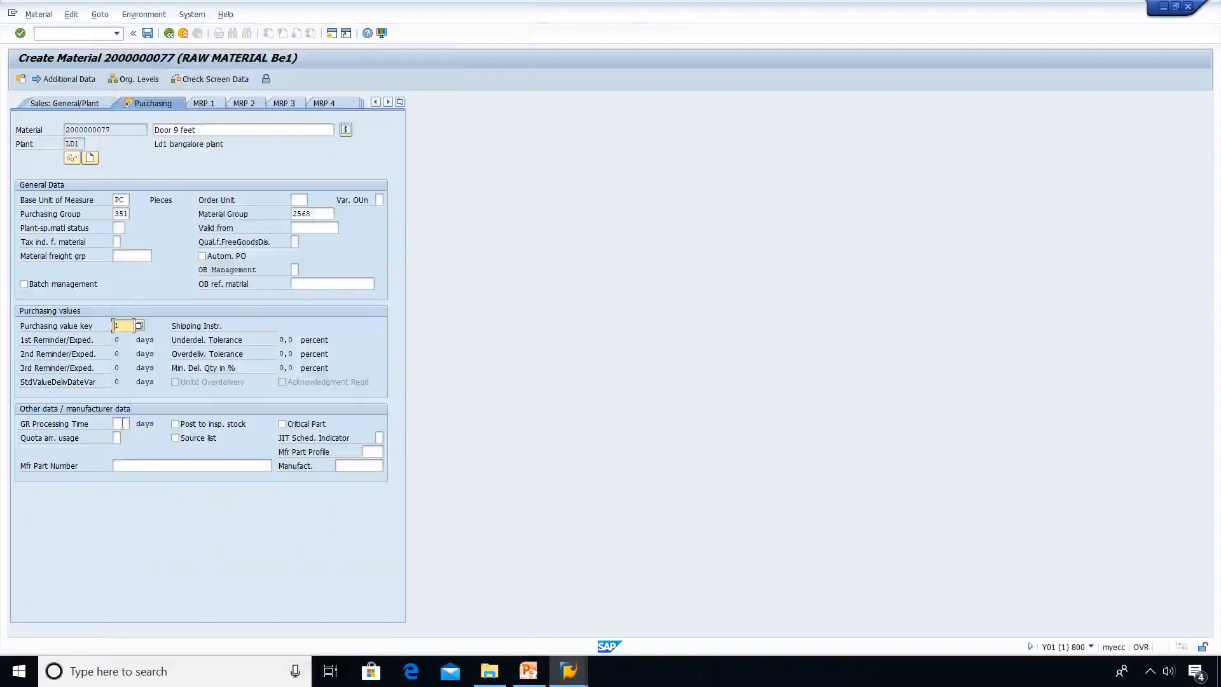
Set the GR processing time to 2 days and continue past both plant data / storage views to Accounting 1
left_click(122, 424)
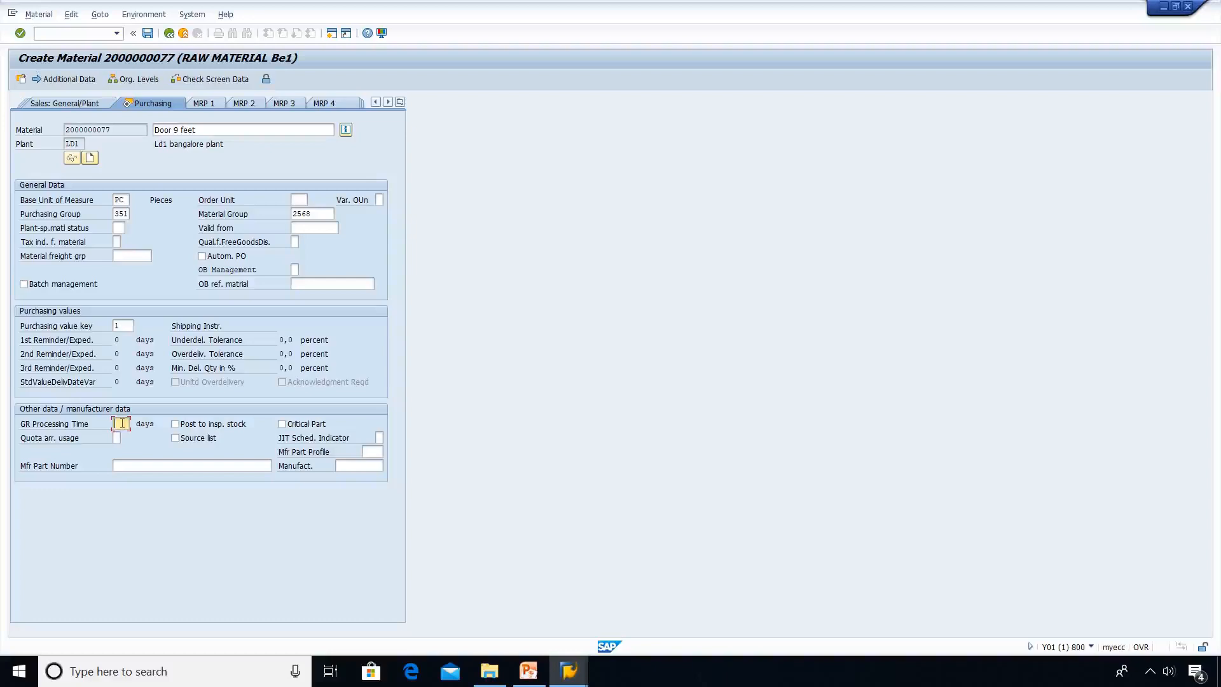
type("2")
key("Return")
key("Return")
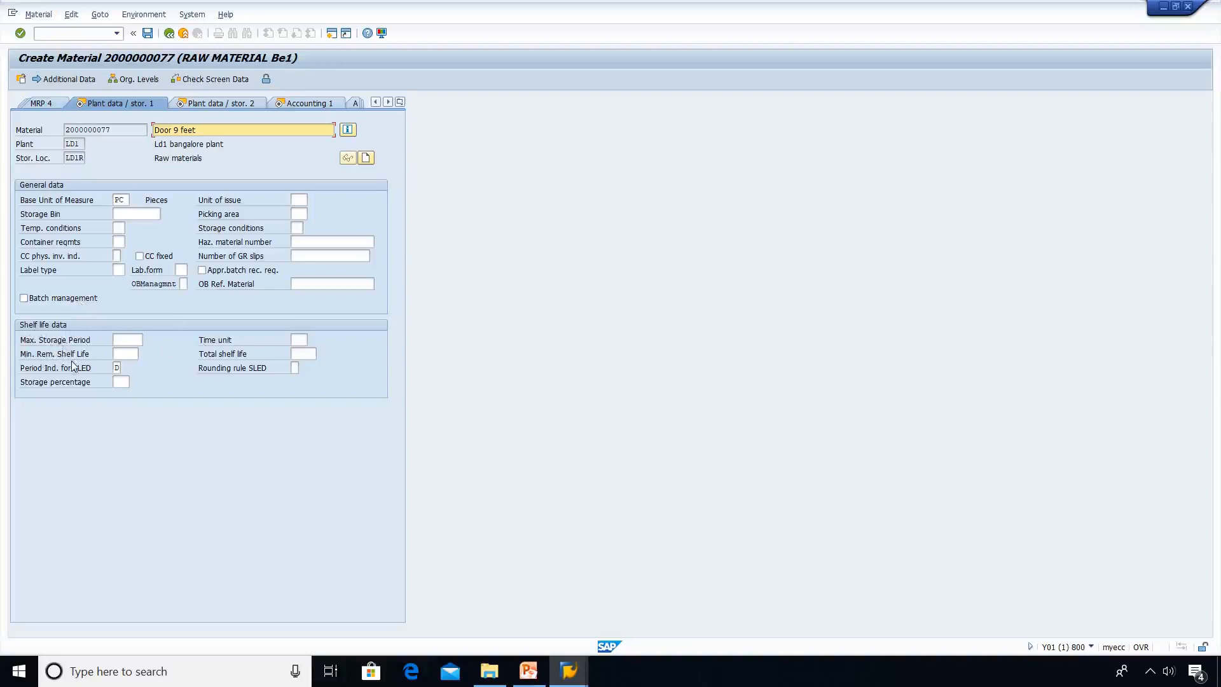
key("Return")
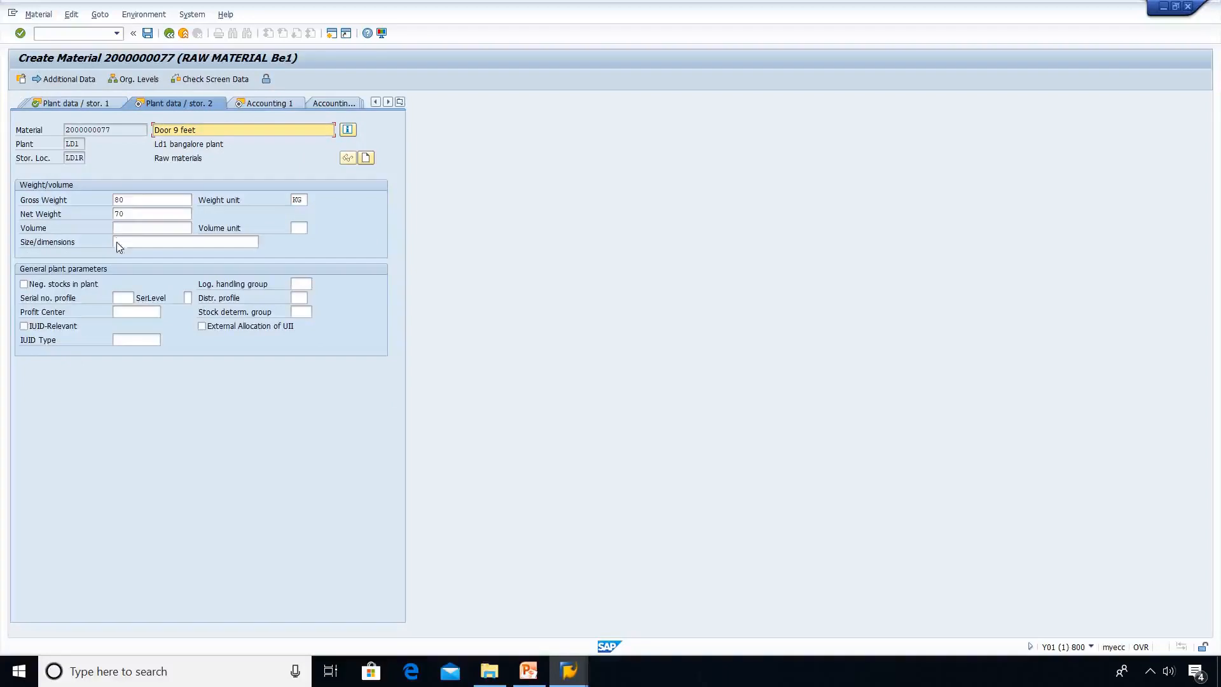
key("Return")
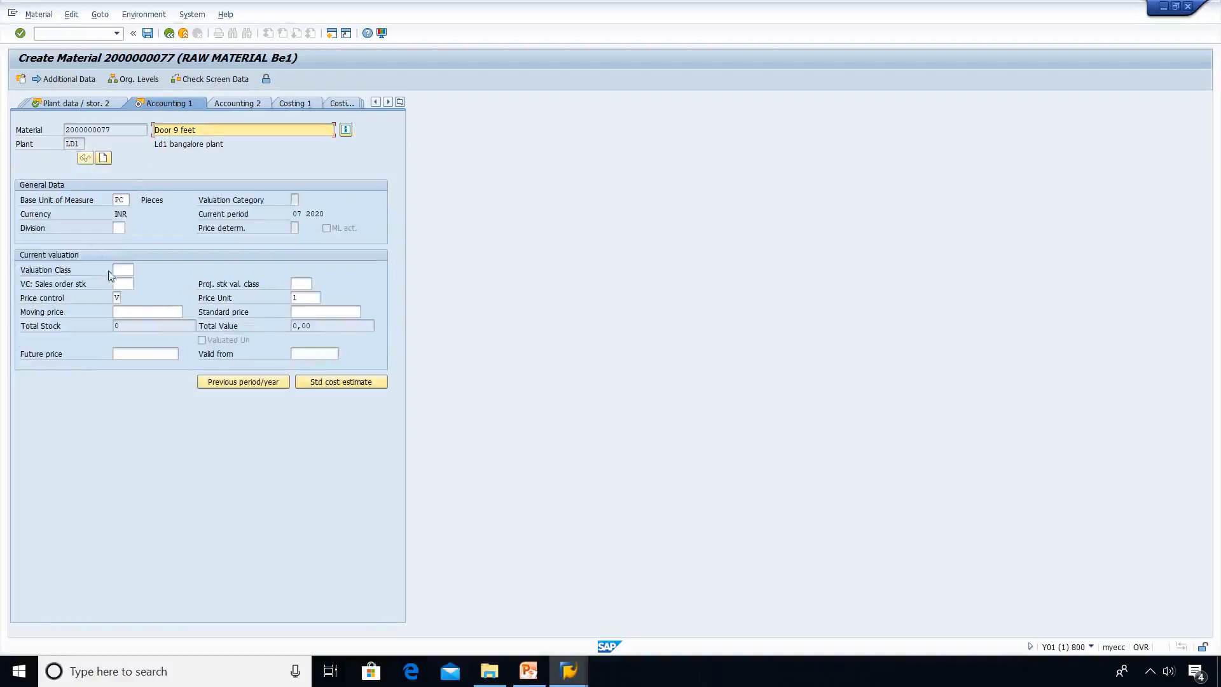
Assign valuation class 2000 (Raw materials 1) to the material from the list of possible entries
left_click(126, 269)
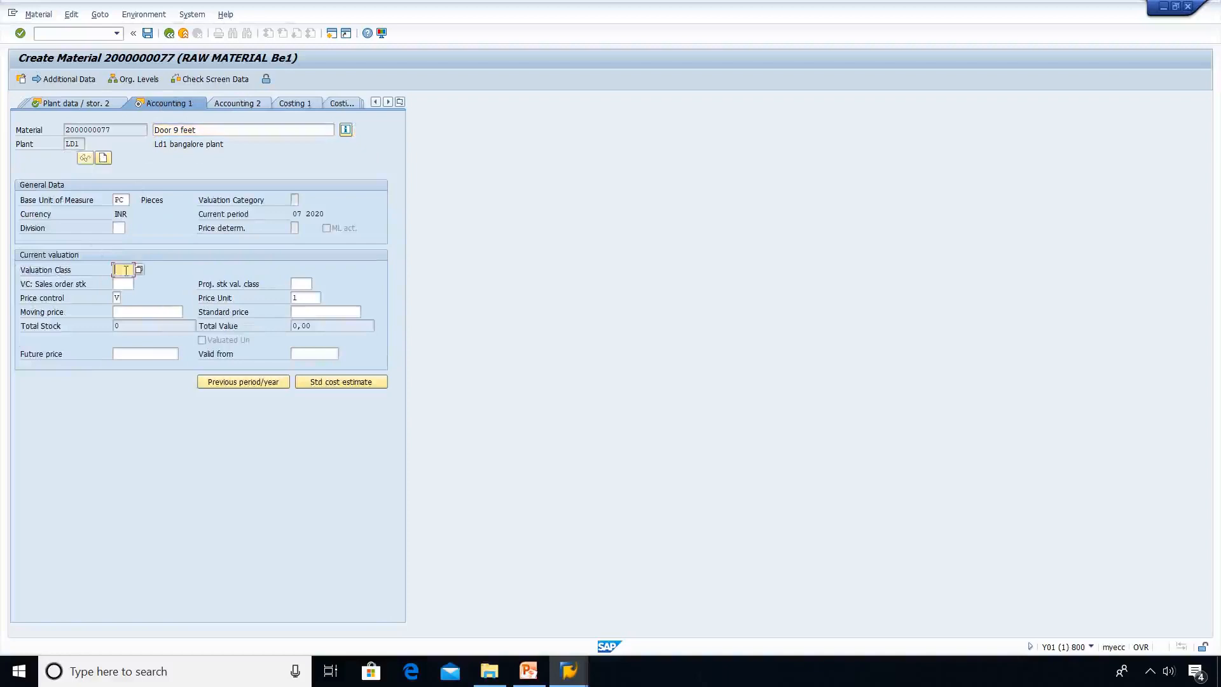
left_click(138, 270)
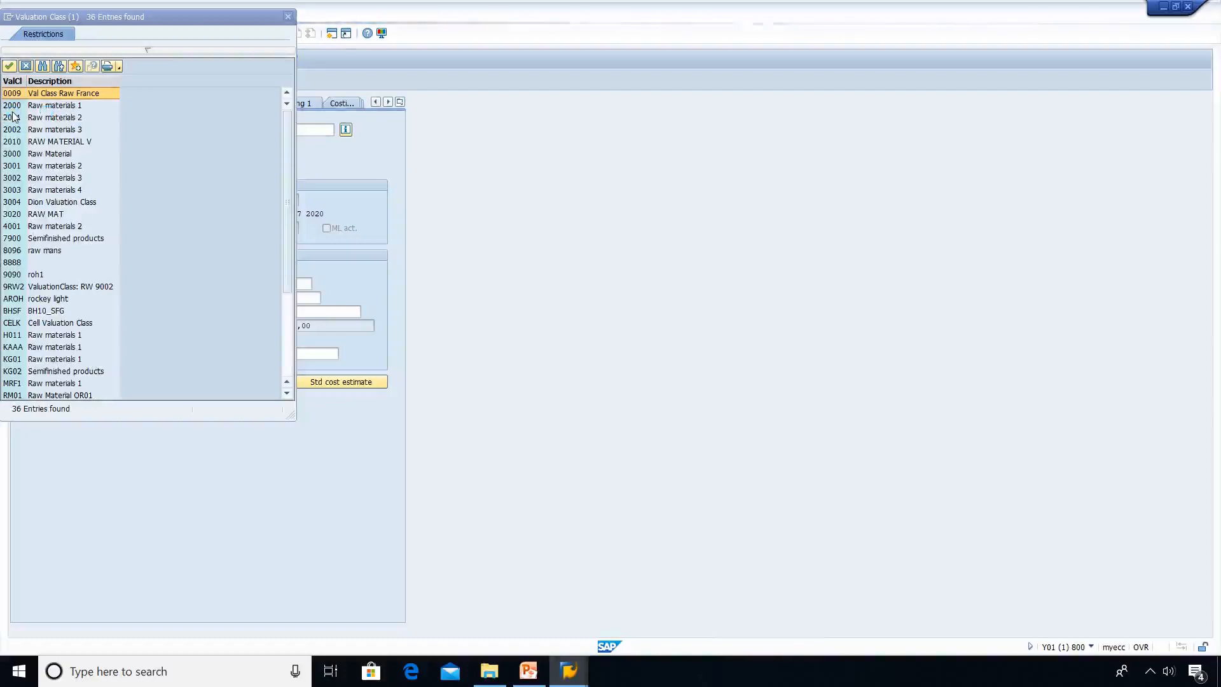
left_click(20, 106)
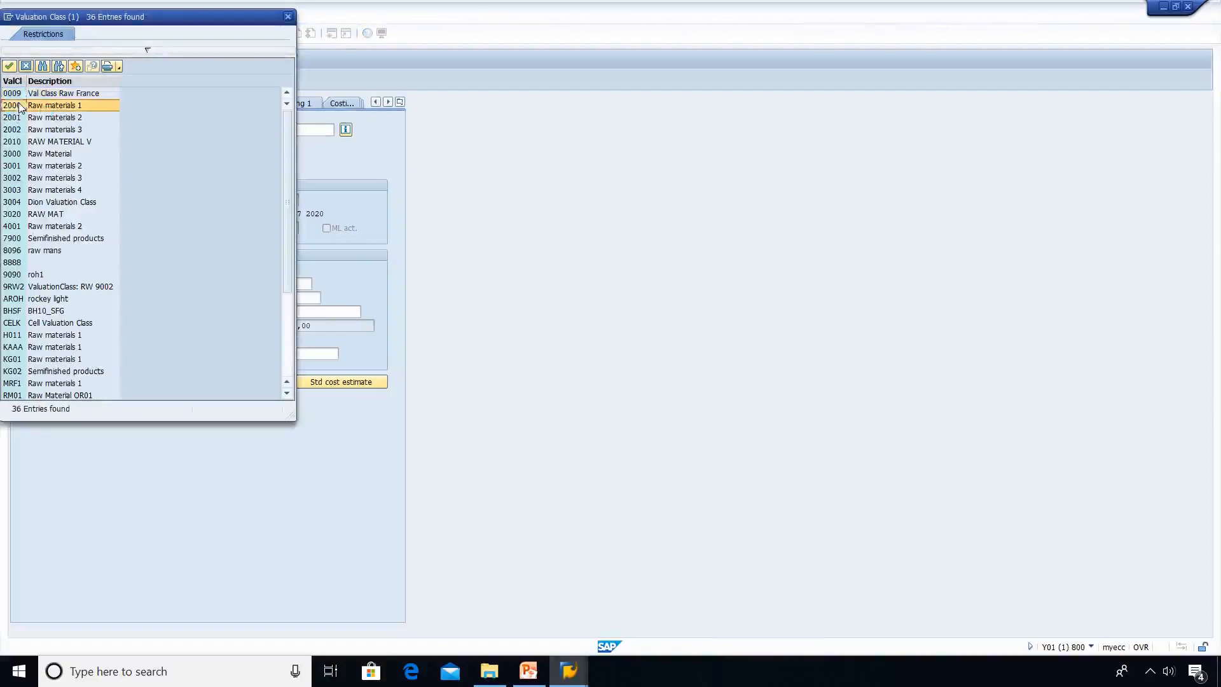
double_click(20, 105)
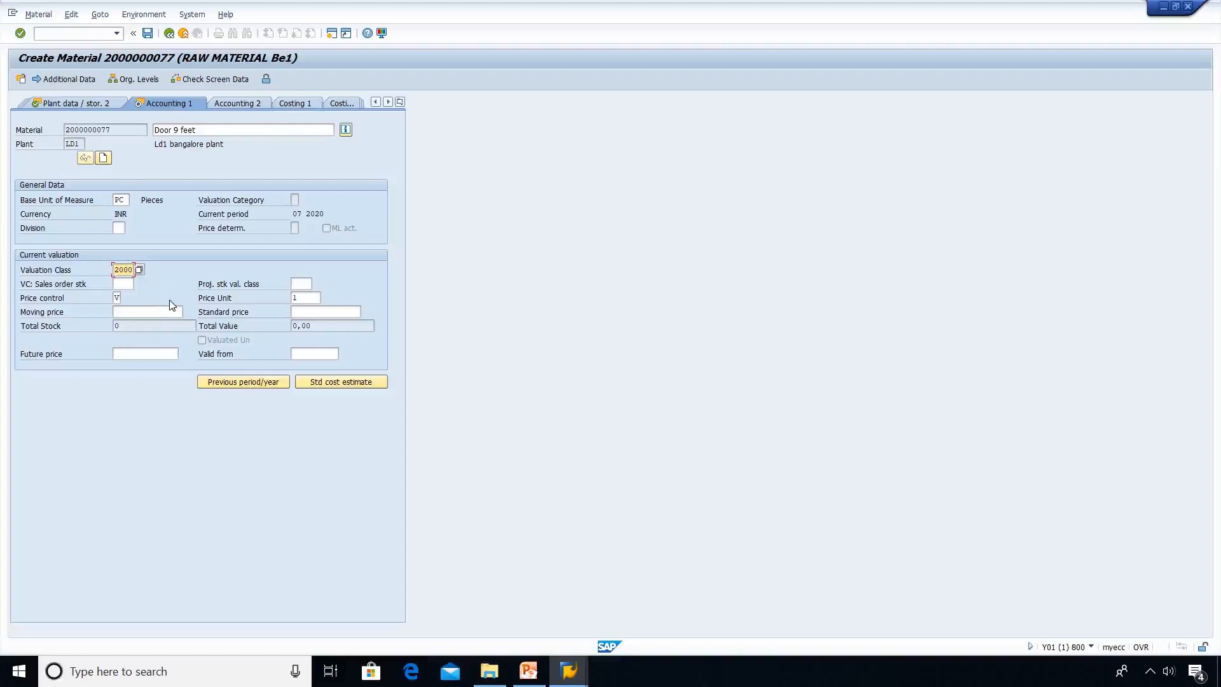
Set the material's moving price to 150 and save the new material
left_click(128, 310)
type("150")
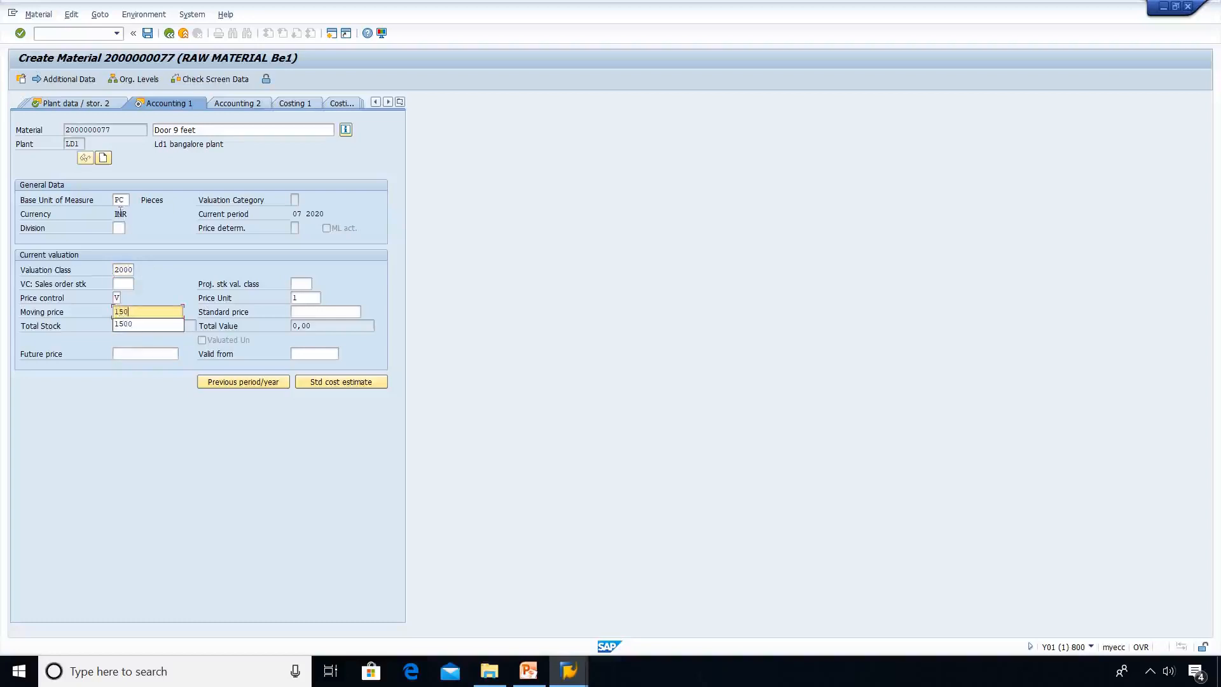
key("Return")
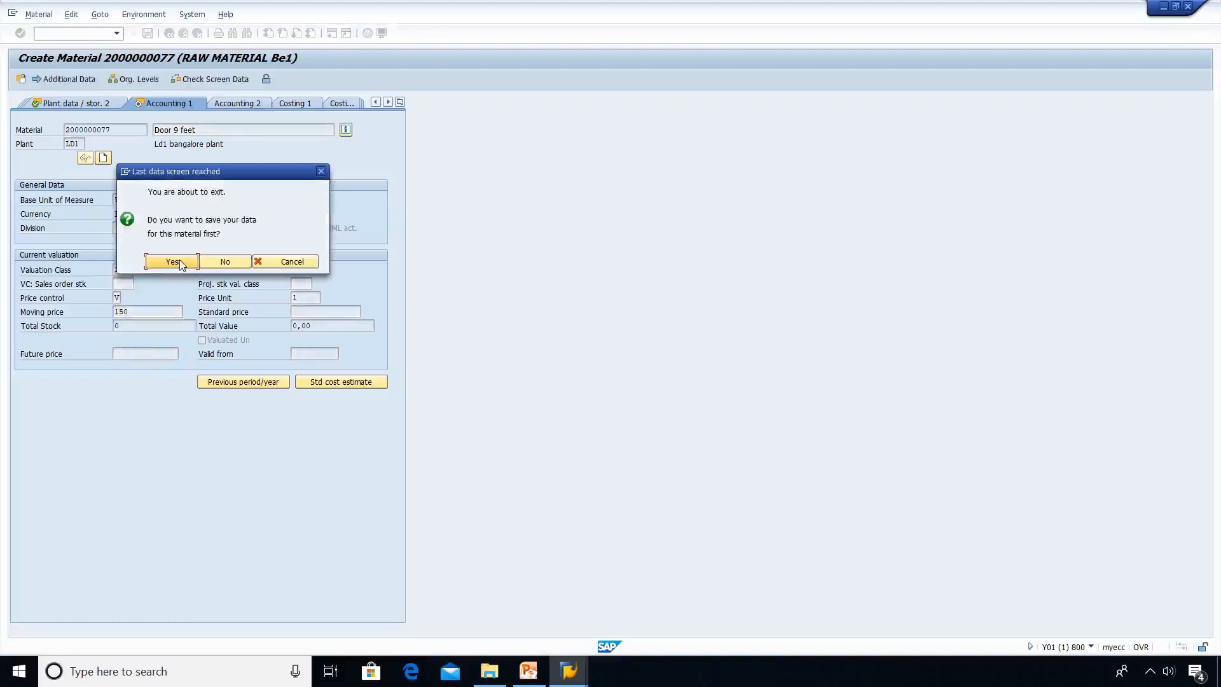
left_click(178, 260)
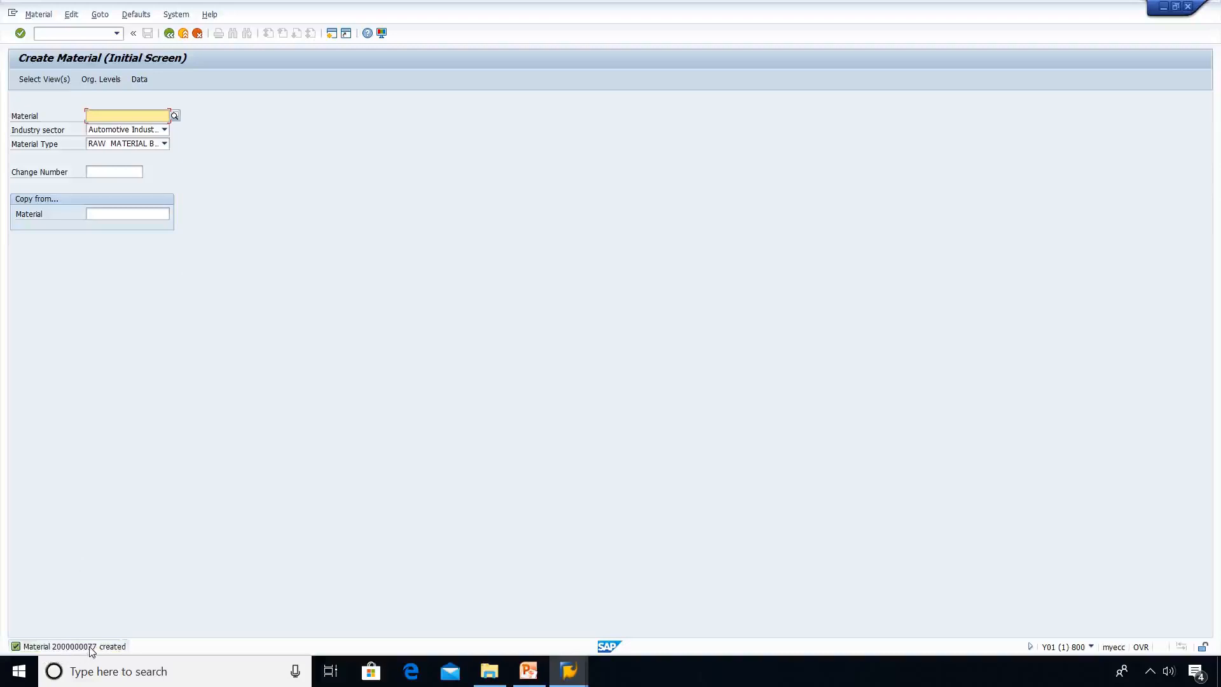
Choose Semi Finished Pdt as the material type for the next material and proceed to its view selection
left_click(61, 36)
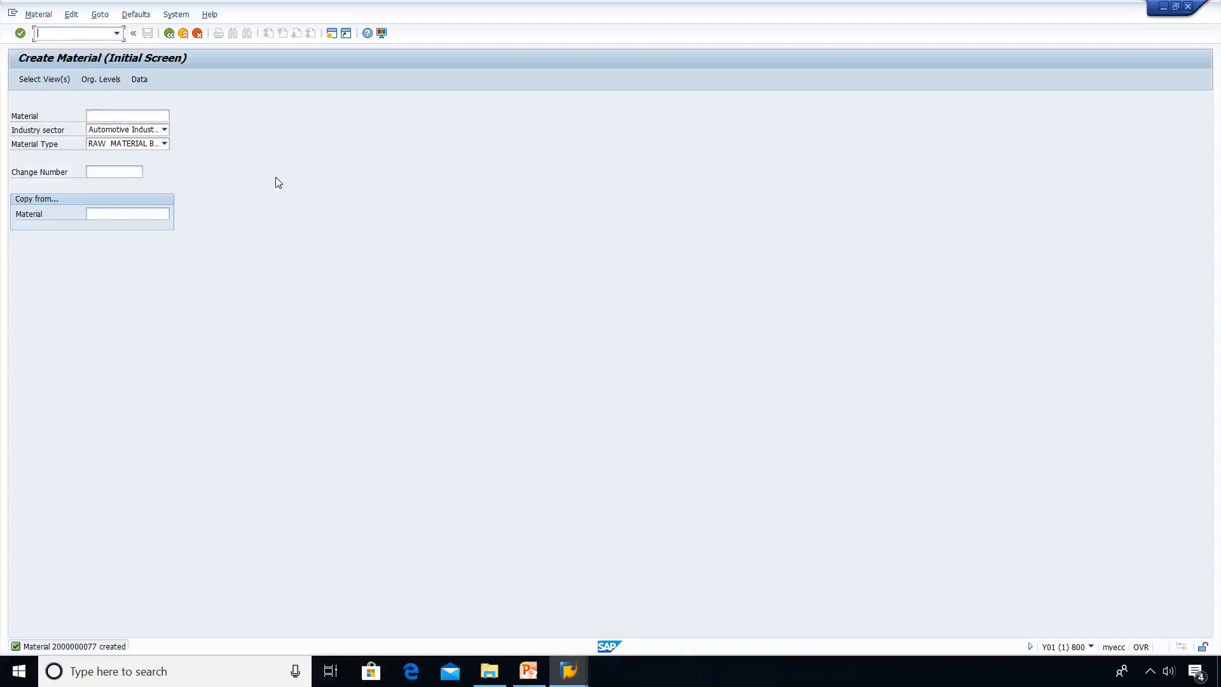
left_click(133, 117)
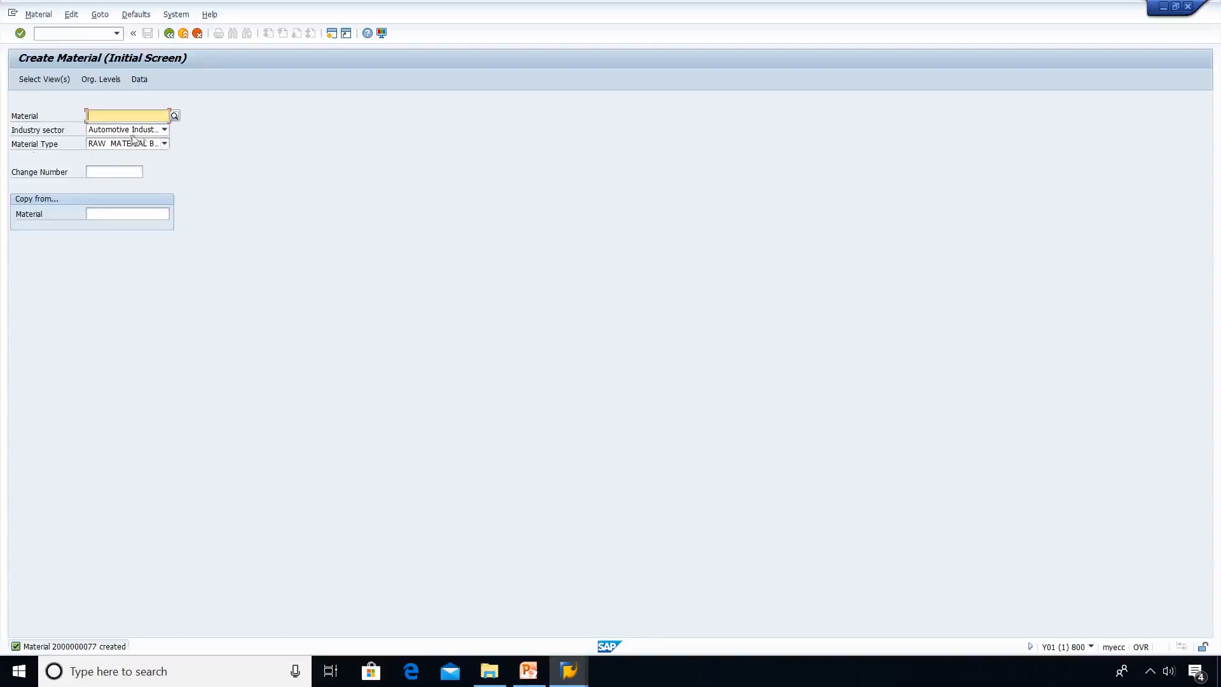
left_click(164, 145)
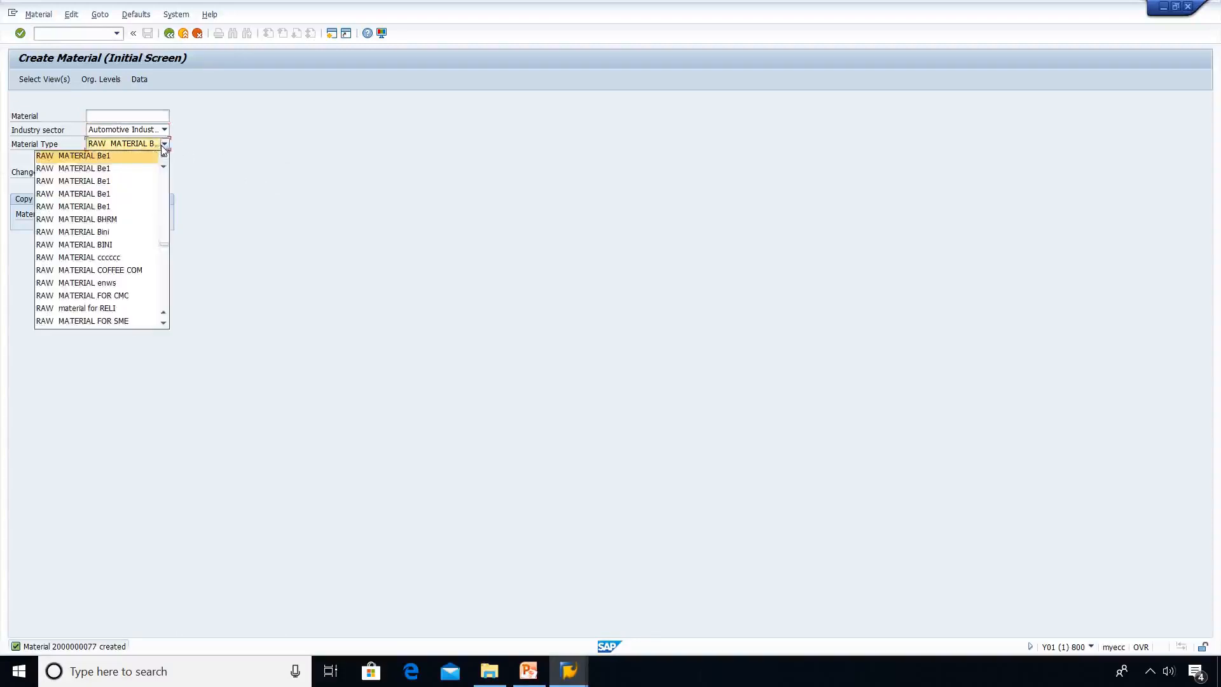
key("s")
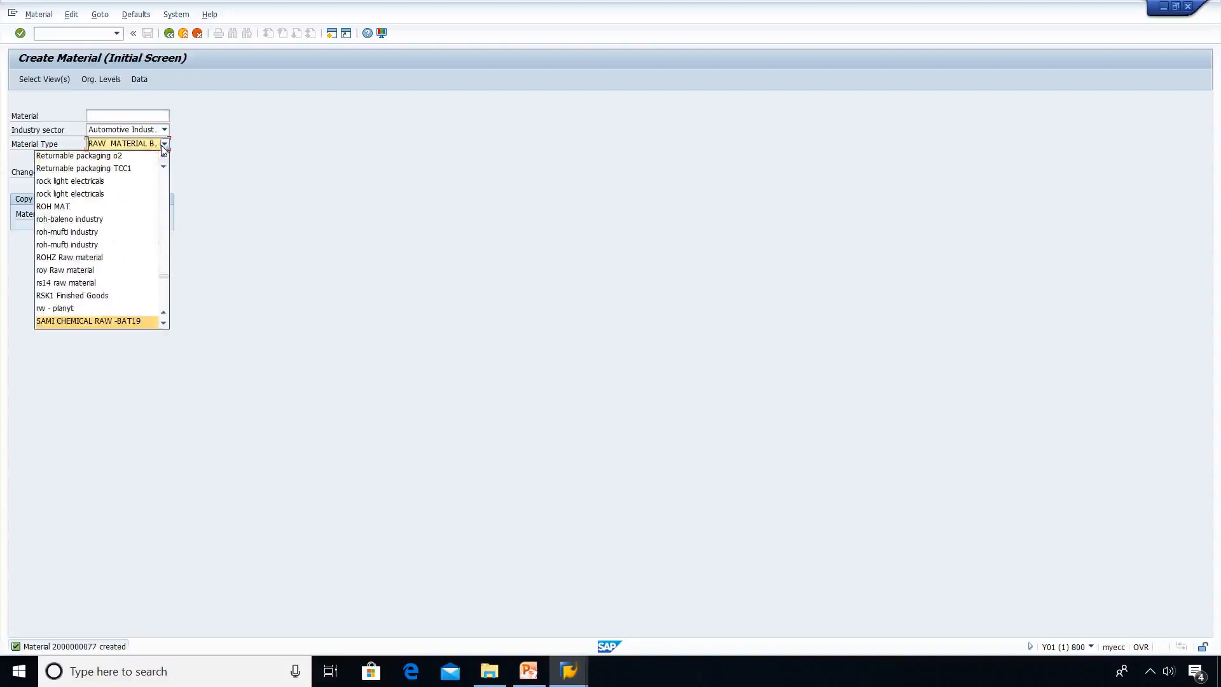
key("Down")
key("Down")
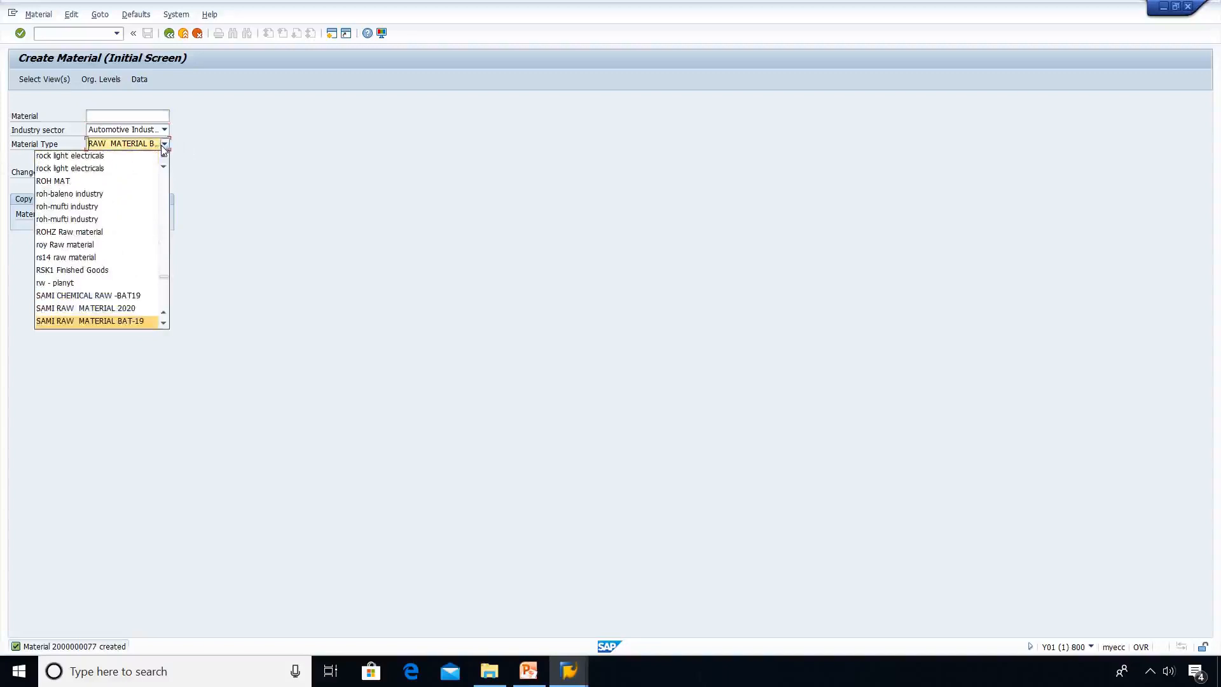
key("Down")
key("Down")
key("Down")
key("Down")
key("Down")
key("Down")
key("Down")
key("Down")
key("Down")
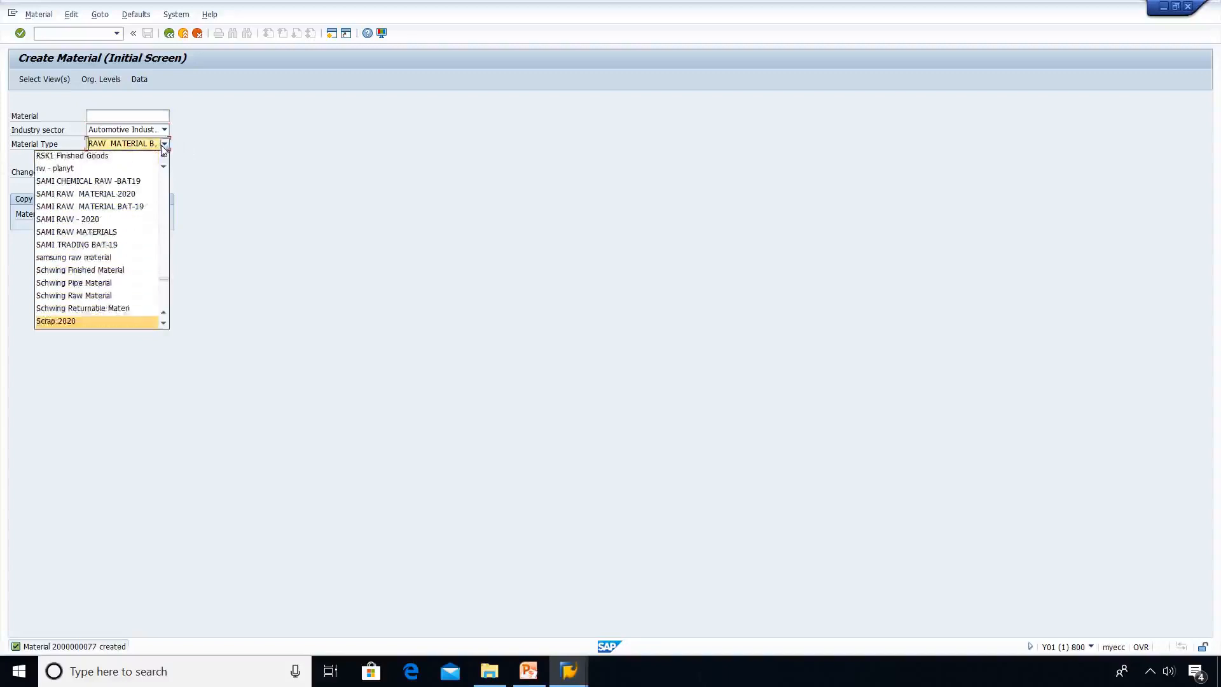
key("Down")
key("Down")
key("Down")
key("Down")
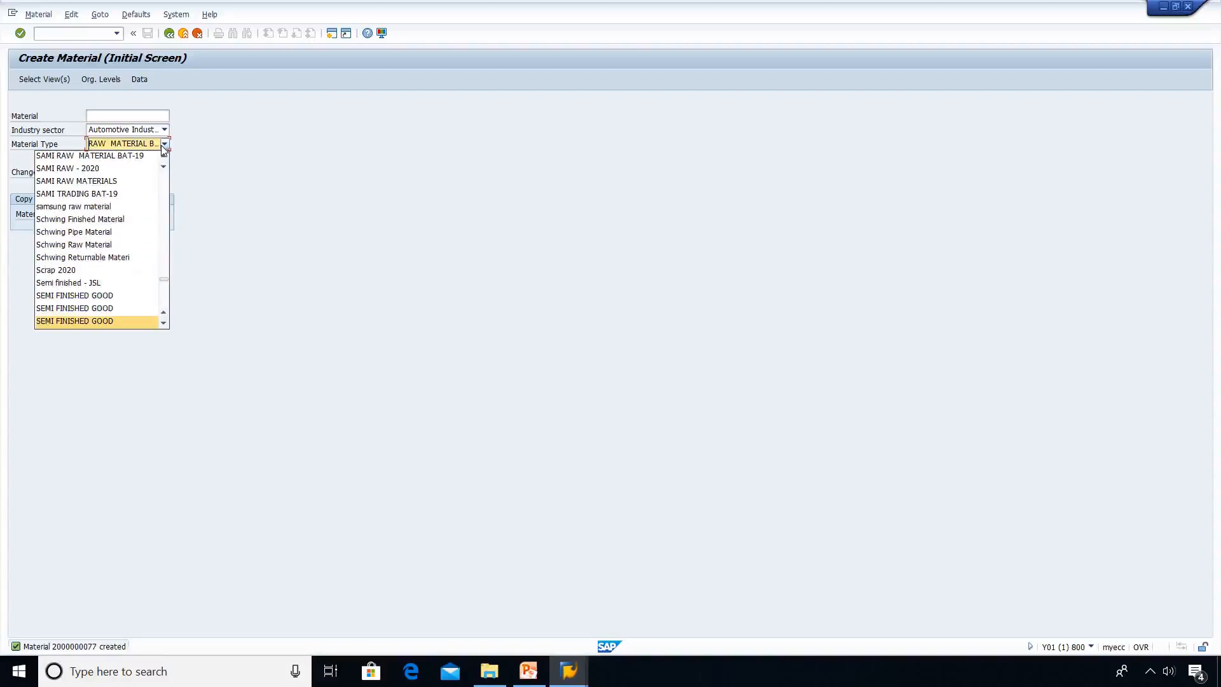
key("Down")
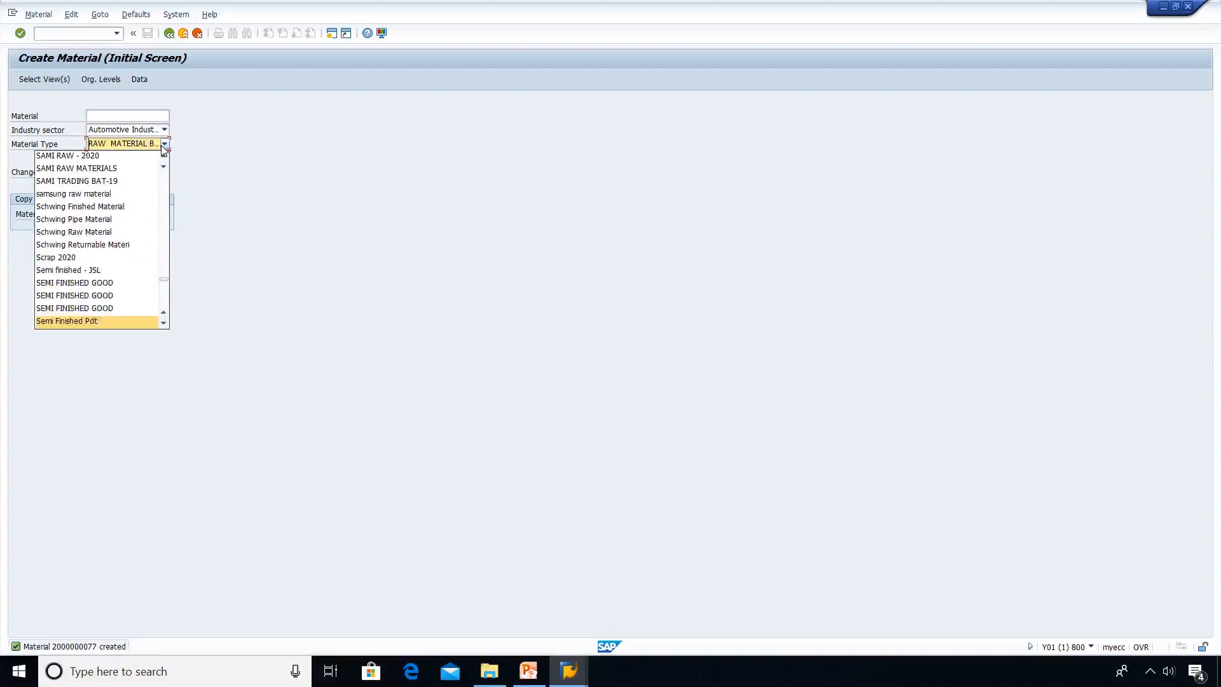
left_click(91, 324)
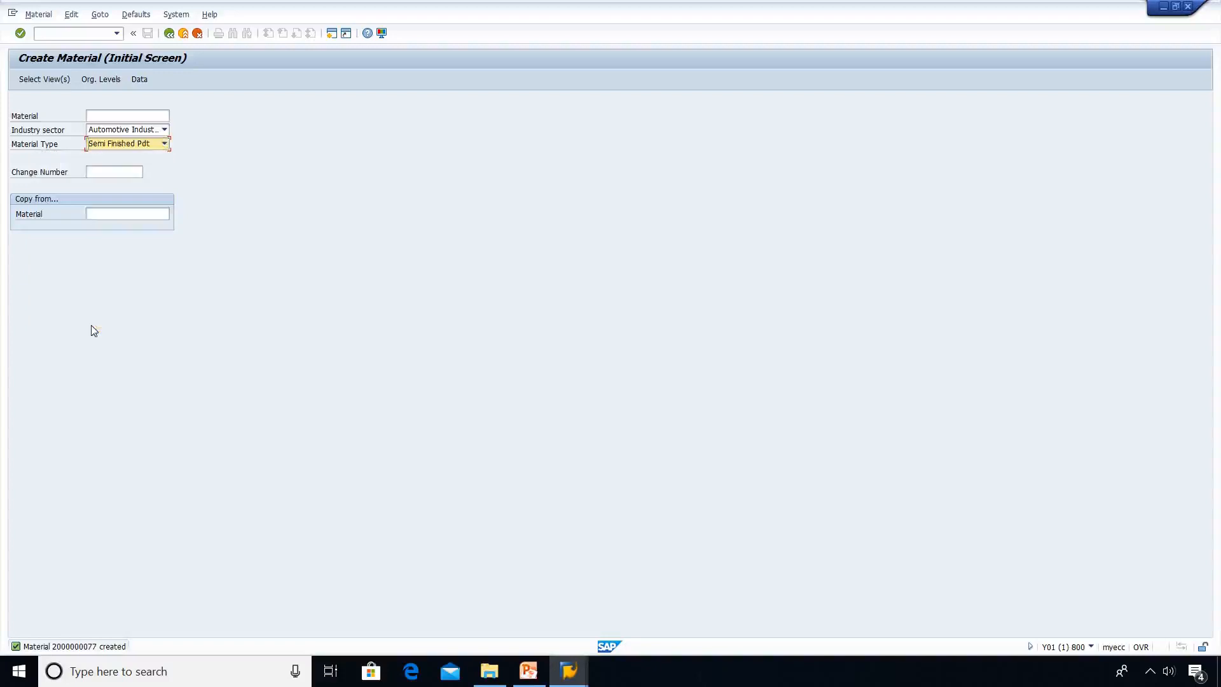
key("Return")
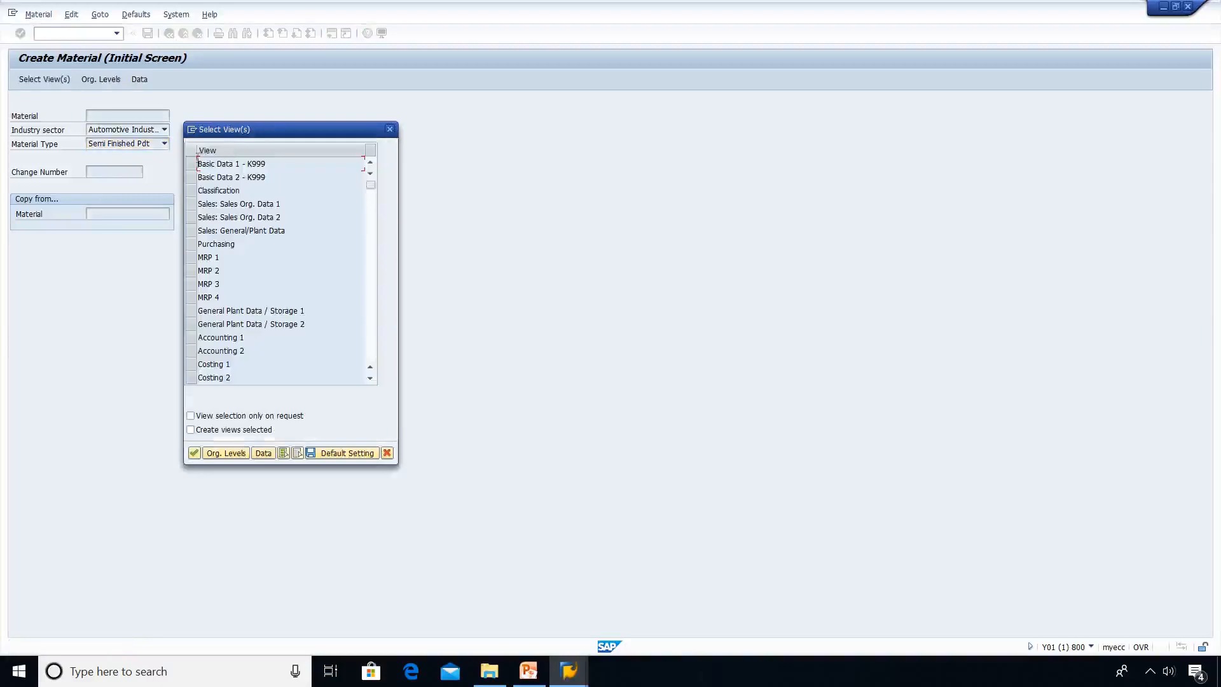
Select the views Basic Data 1 and 2, General Plant Data / Storage 1 and 2 and Accounting 1, and continue to the organizational levels
left_click(190, 164)
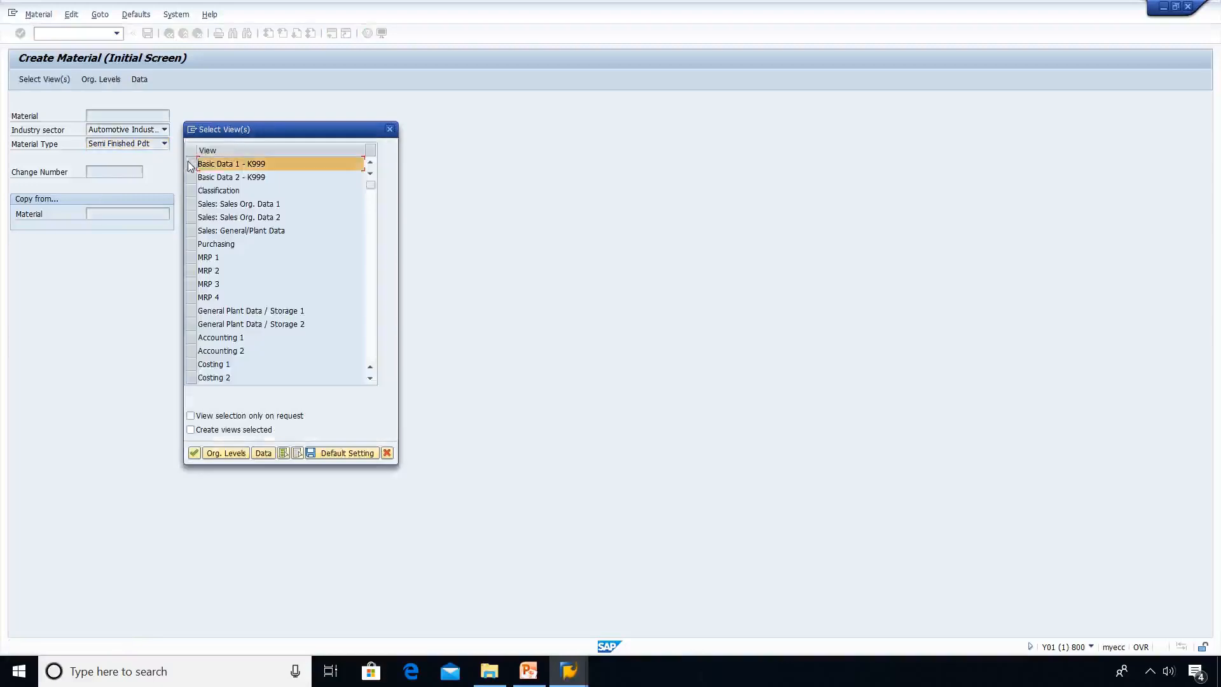
left_click(190, 177)
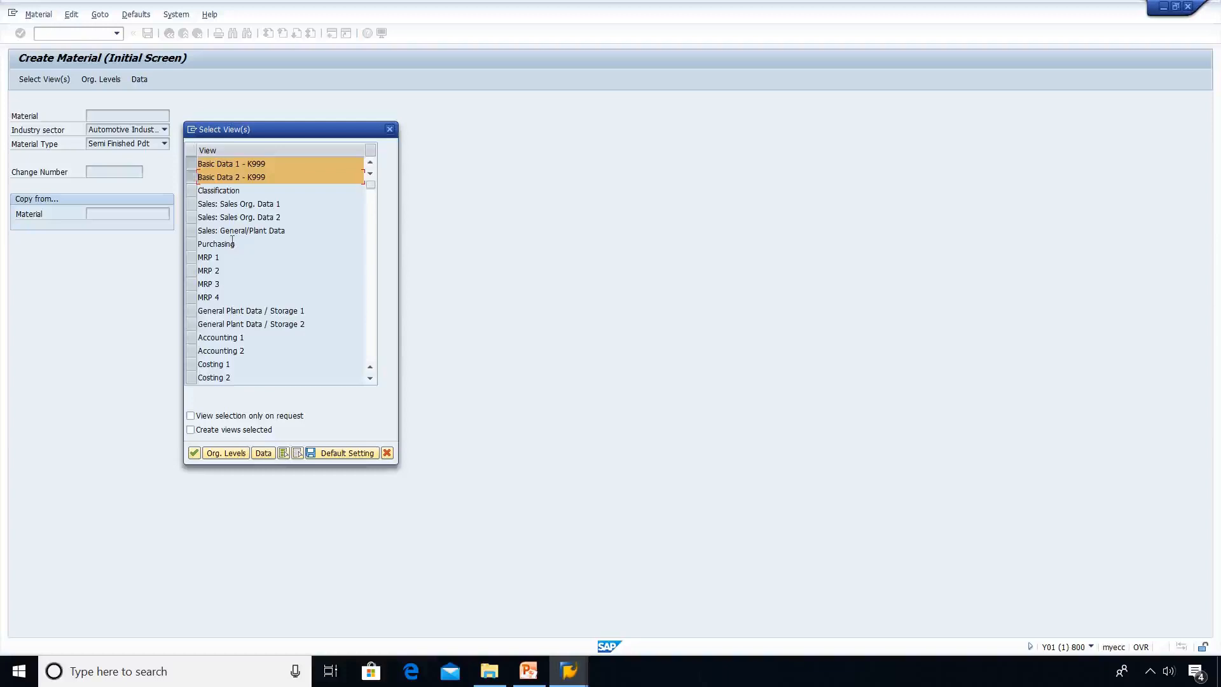
left_click(191, 311)
left_click(192, 325)
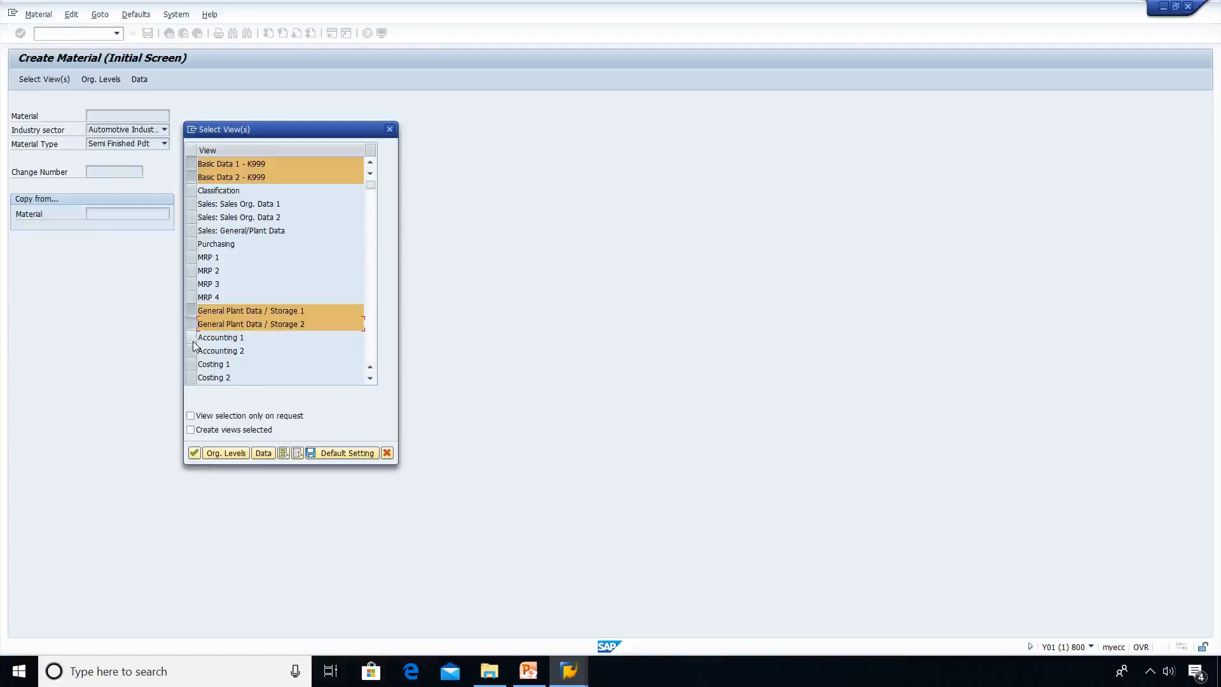
left_click(192, 338)
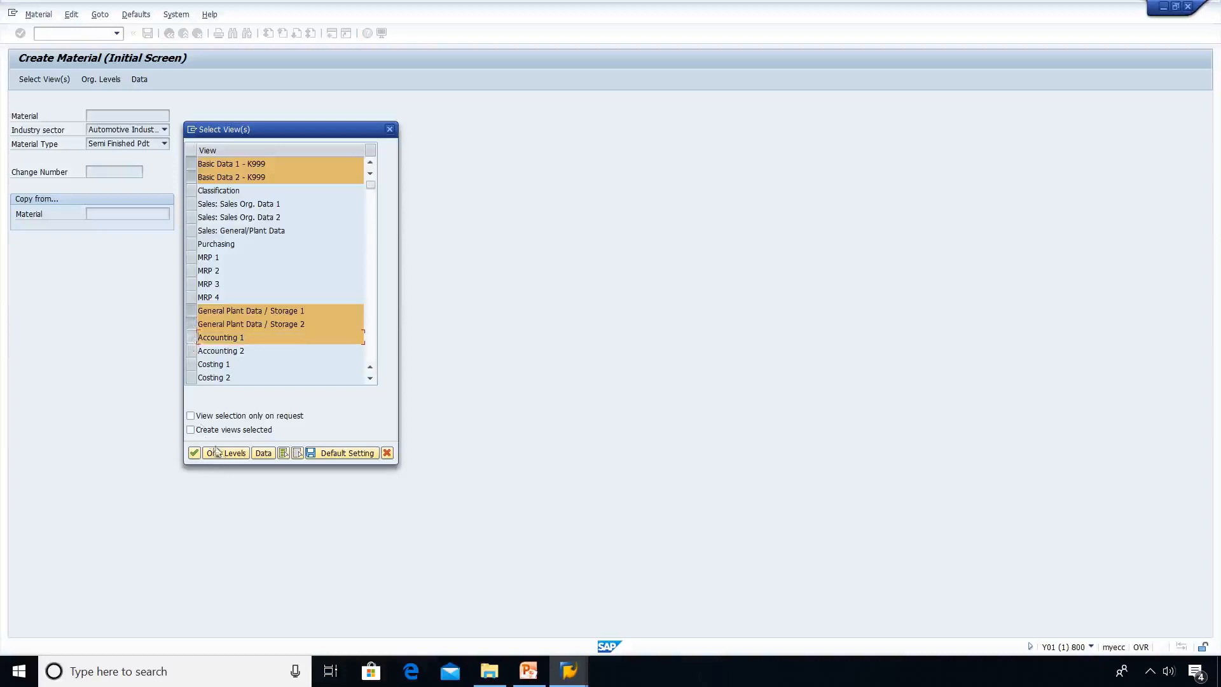
left_click(220, 454)
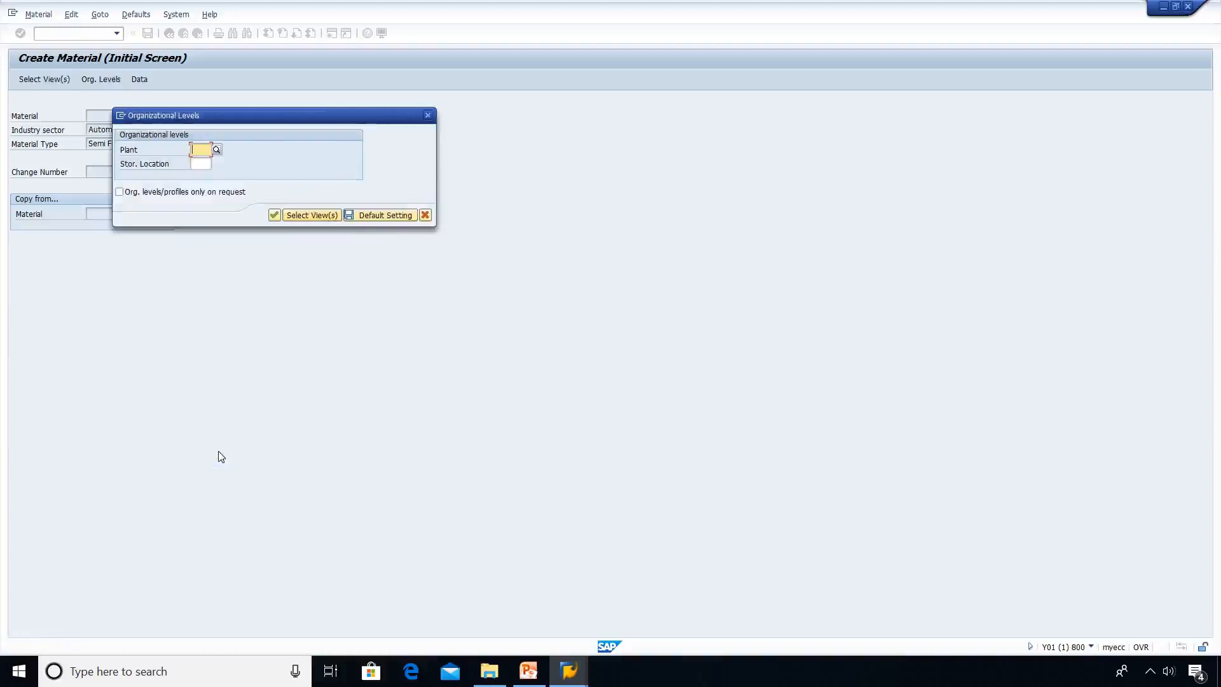
Set the organizational levels to plant LD1 and the semi finished storage location LD1S, and confirm them
type("1d1")
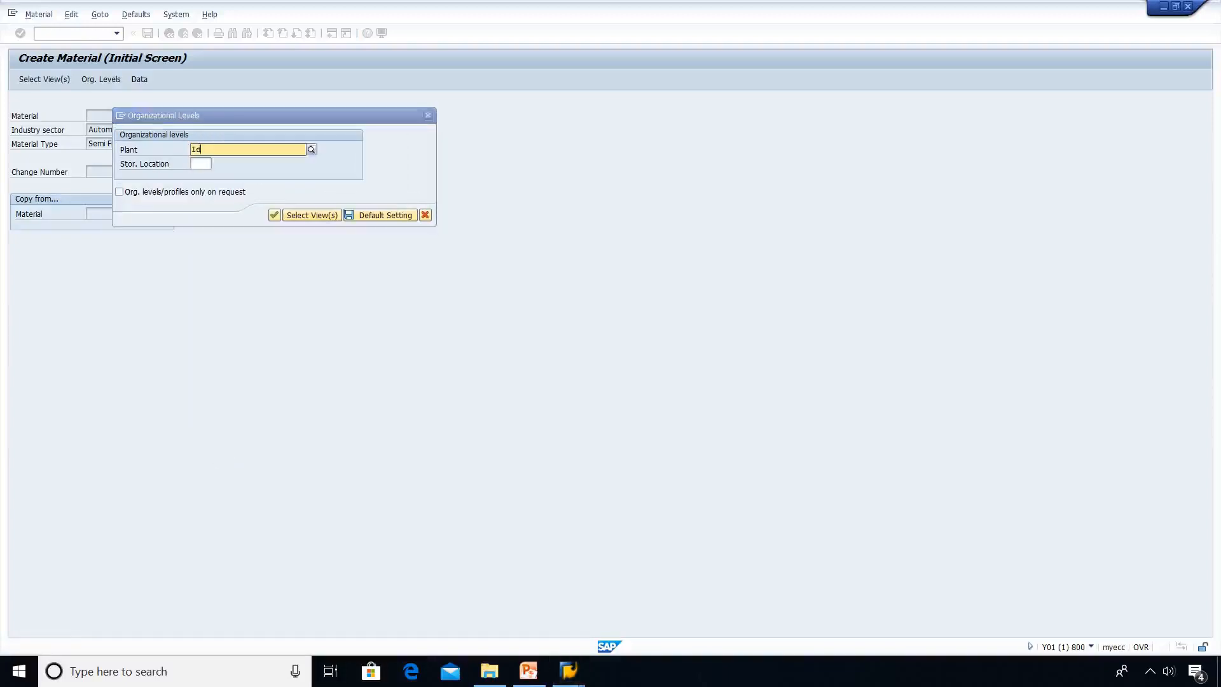
left_click(204, 163)
type("ld1")
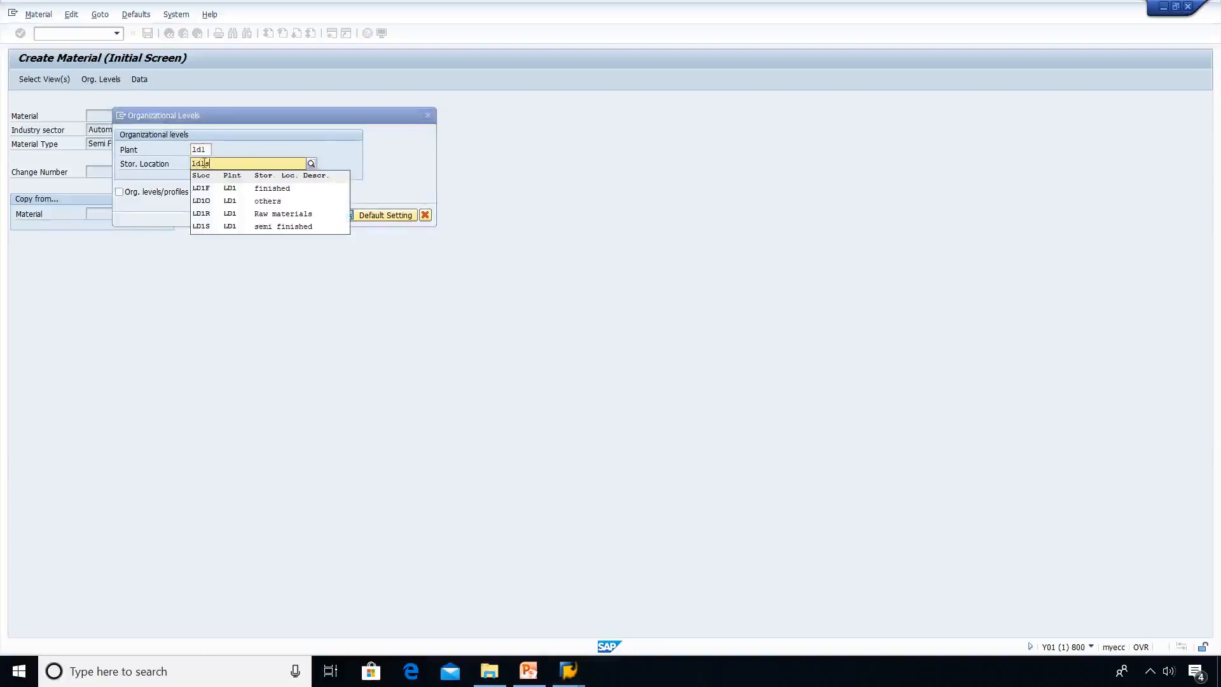
type("s")
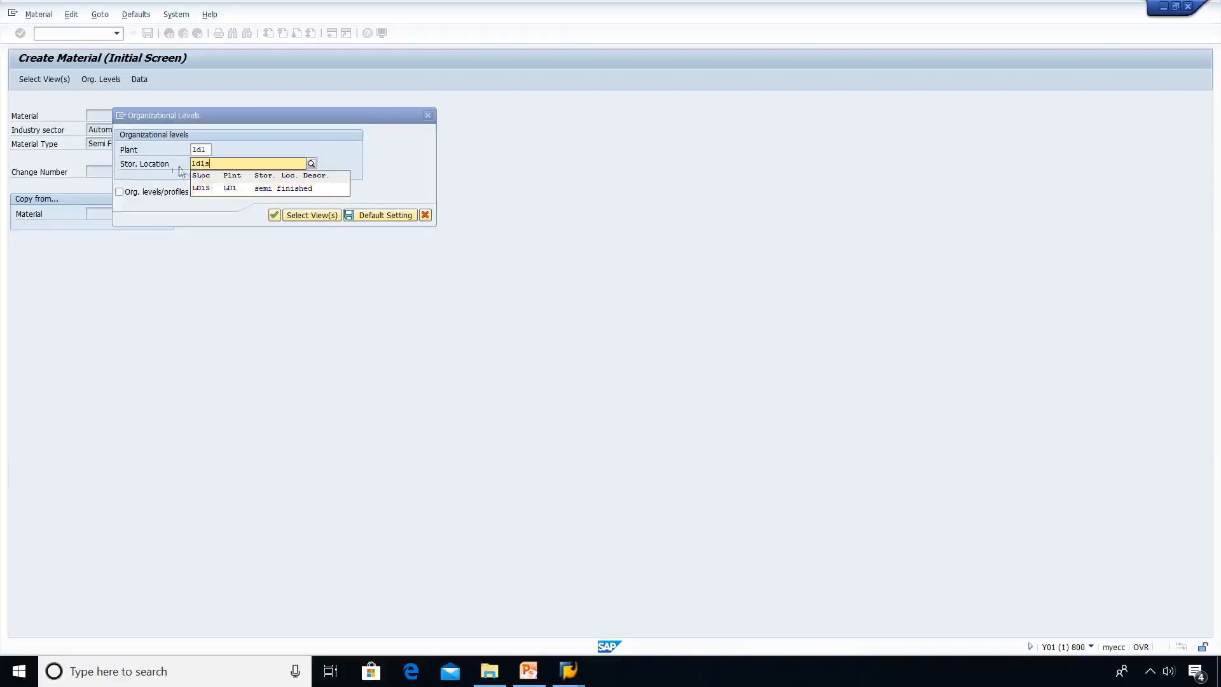
left_click(214, 189)
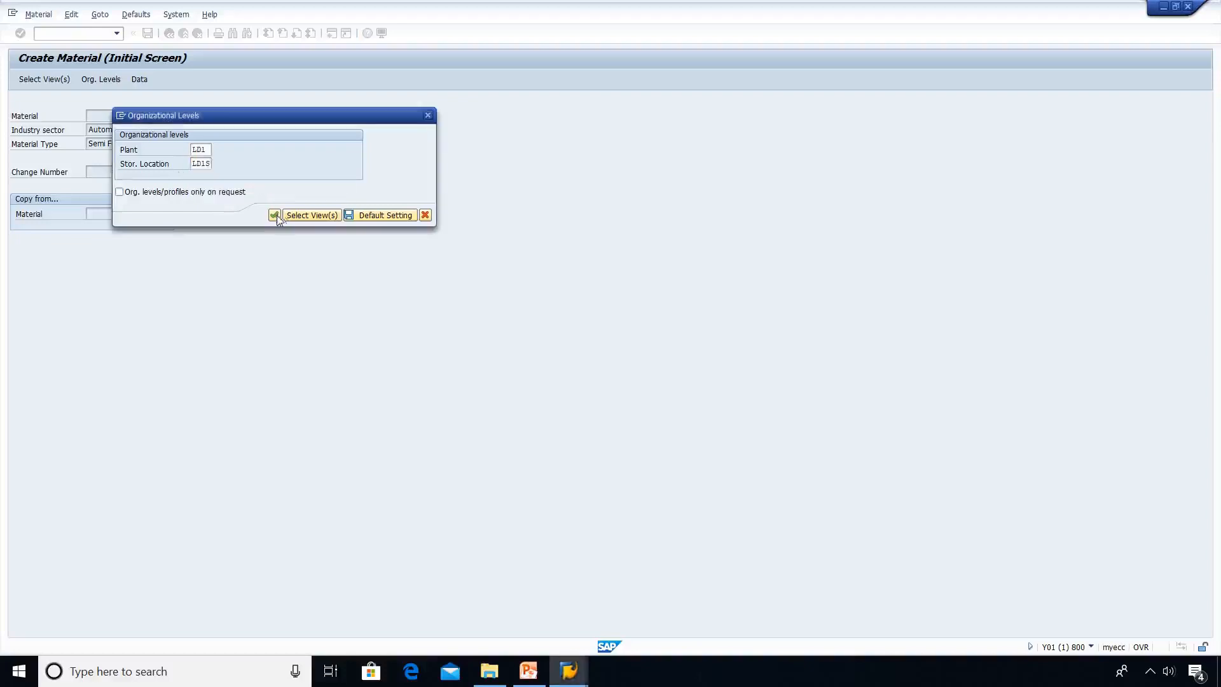
left_click(274, 215)
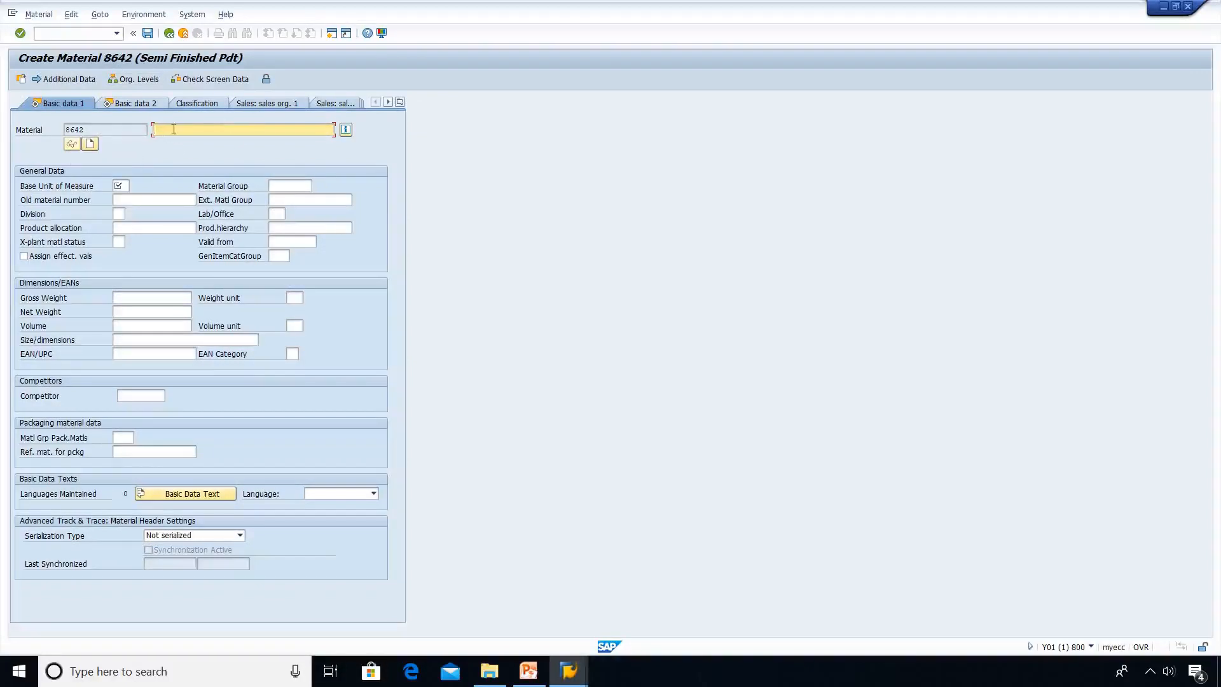
Describe the material as "Wip 2" with base unit of measure PC and material group 00901
type("Wip 2")
key("Tab")
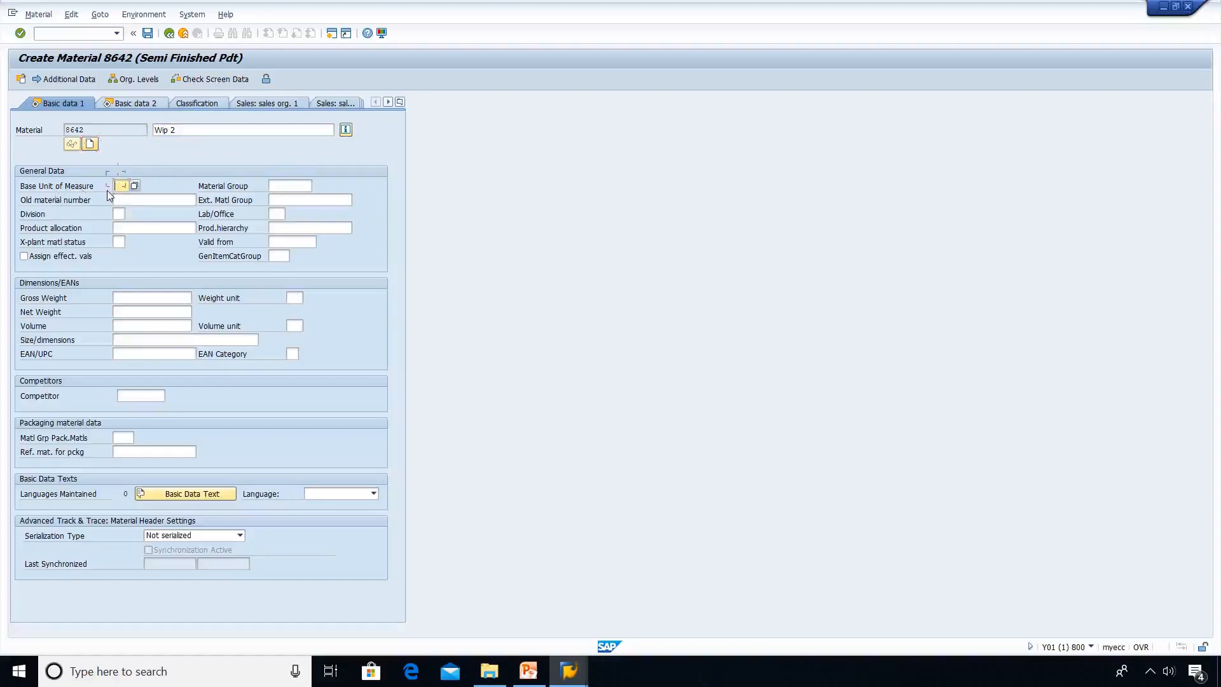
type("pc")
key("Tab")
type("00")
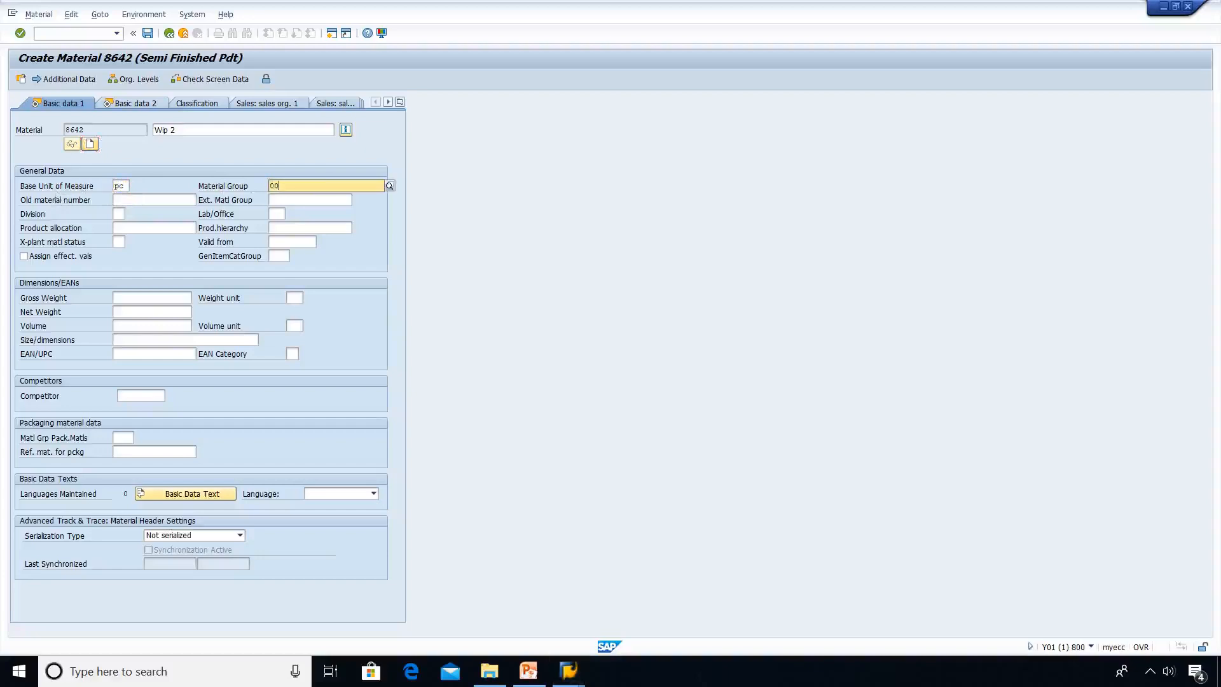
type("901")
key("Return")
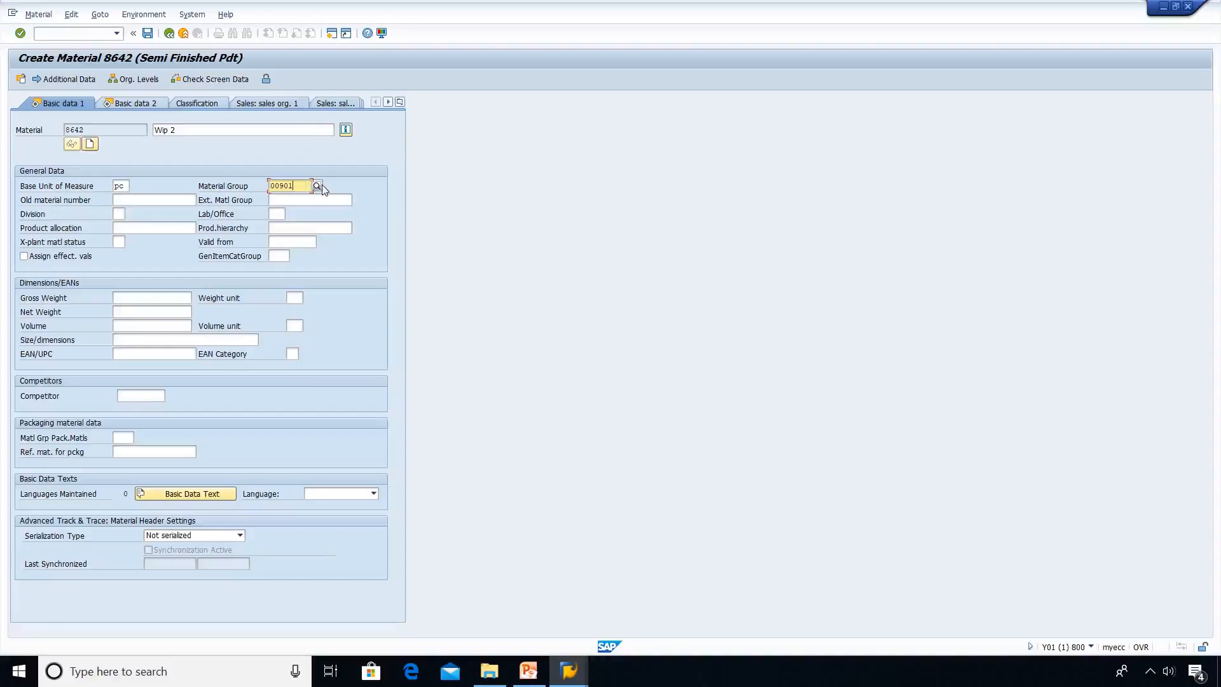
Look through the list of available material groups to check the entry for 00901, and close it without choosing anything
left_click(317, 185)
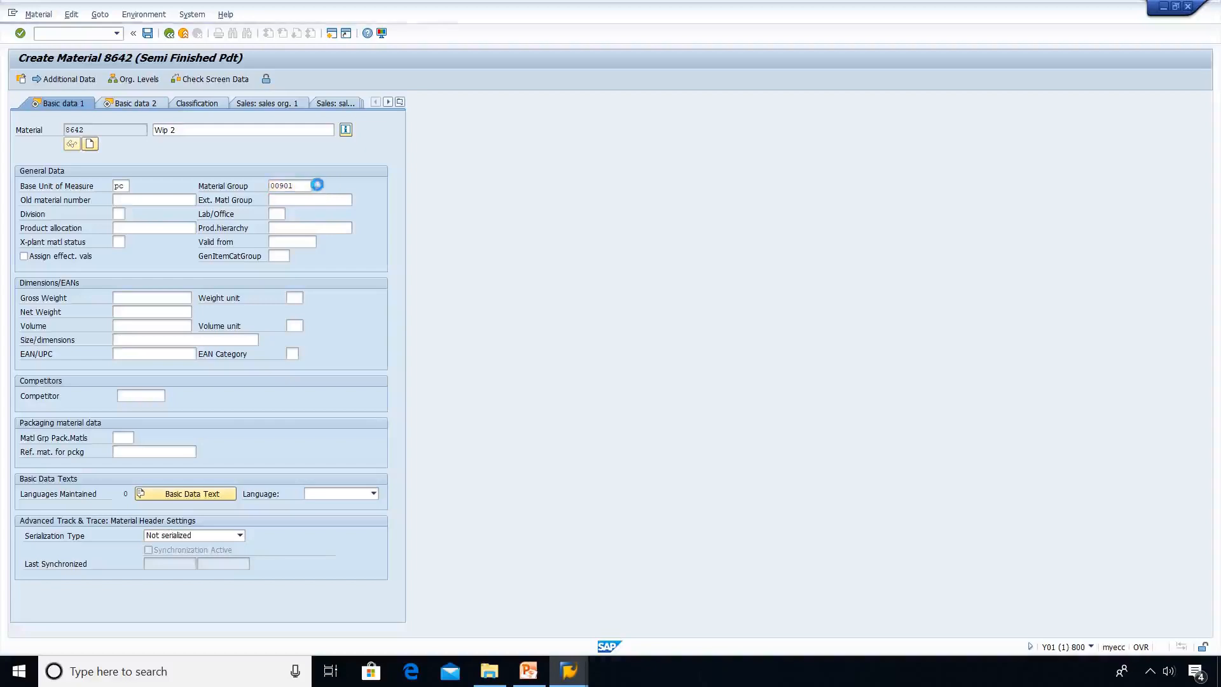
key("Down")
key("Down")
key("Down")
key("Down")
key("Down")
key("Down")
key("Down")
key("Down")
key("Down")
key("Down")
key("Down")
key("Down")
key("Down")
key("Down")
key("Down")
key("Down")
key("Down")
key("Down")
key("Down")
key("Down")
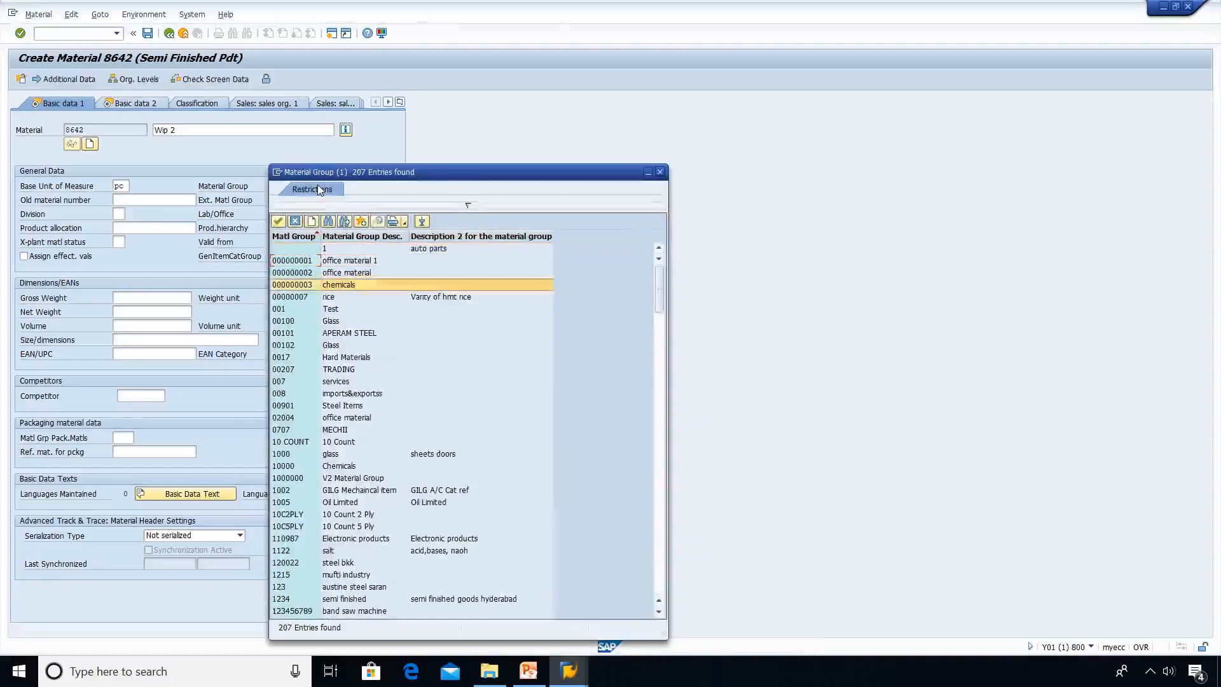
key("Down")
key("Down")
key("Down")
key("Down")
key("Down")
key("Down")
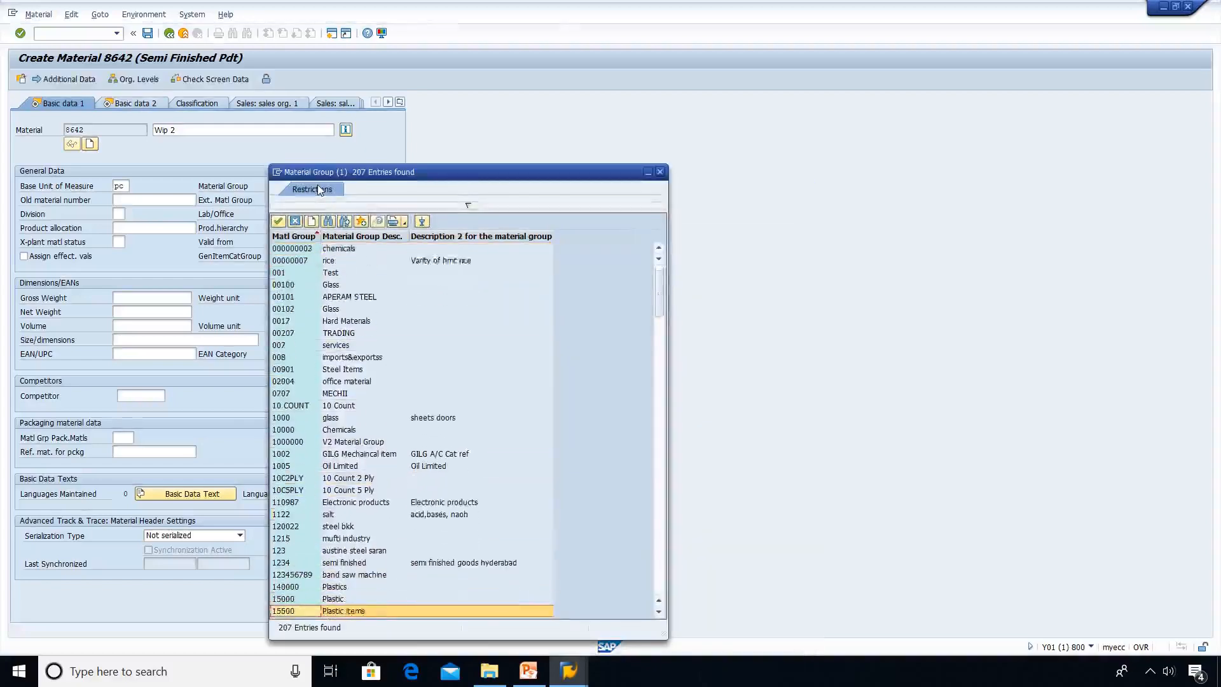
key("Up")
key("Up")
key("Up")
key("Up")
key("Up")
key("Up")
key("Up")
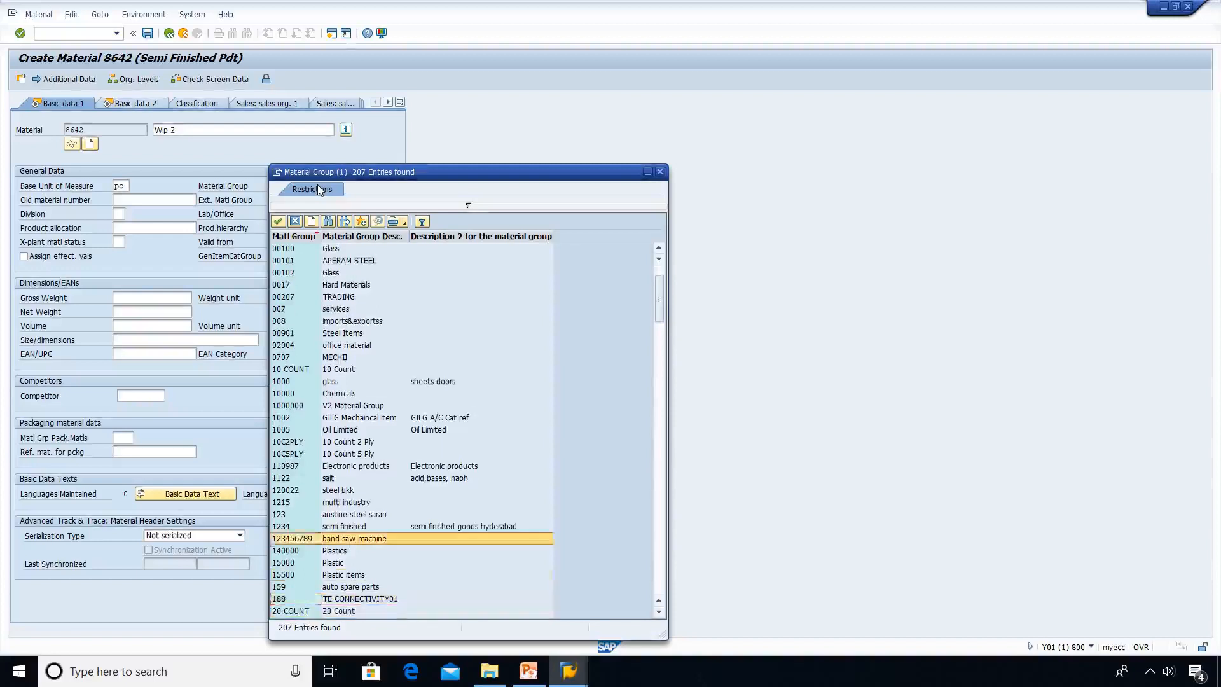
key("Up")
key("Up")
key("Up")
key("Up")
key("Up")
key("Up")
key("Up")
key("Up")
key("Up")
key("Up")
key("Up")
key("Up")
key("Up")
key("Up")
key("Up")
key("Up")
key("Up")
key("Up")
key("Up")
key("Up")
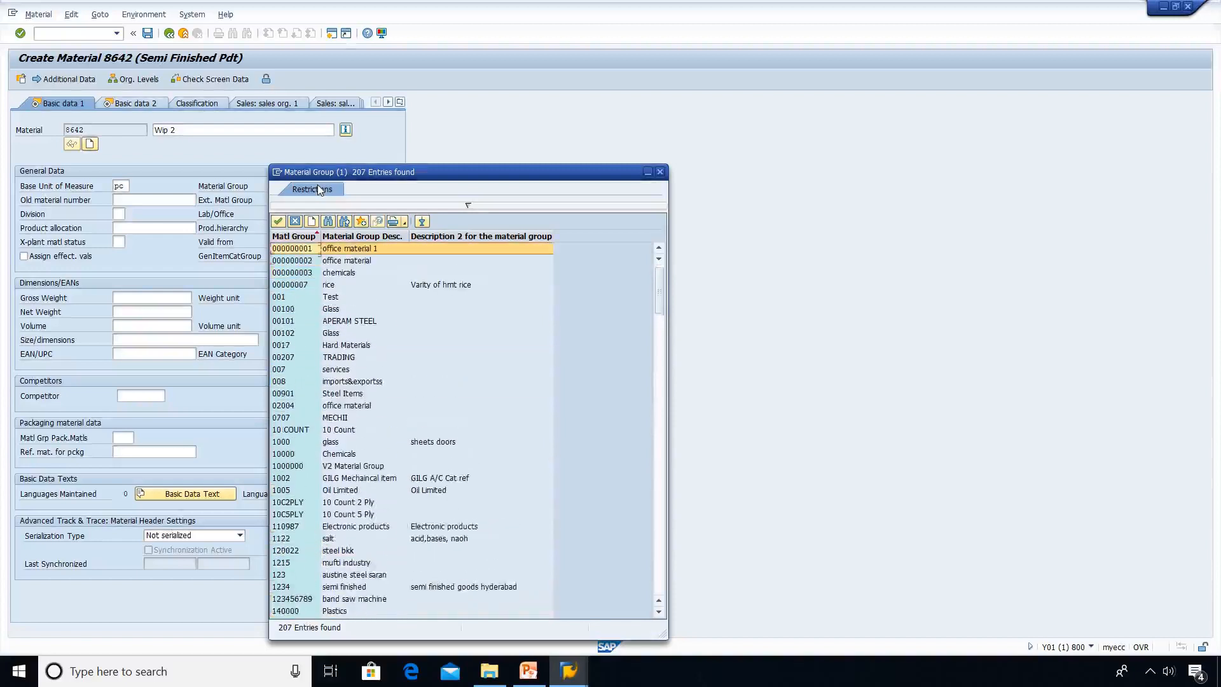
key("Down")
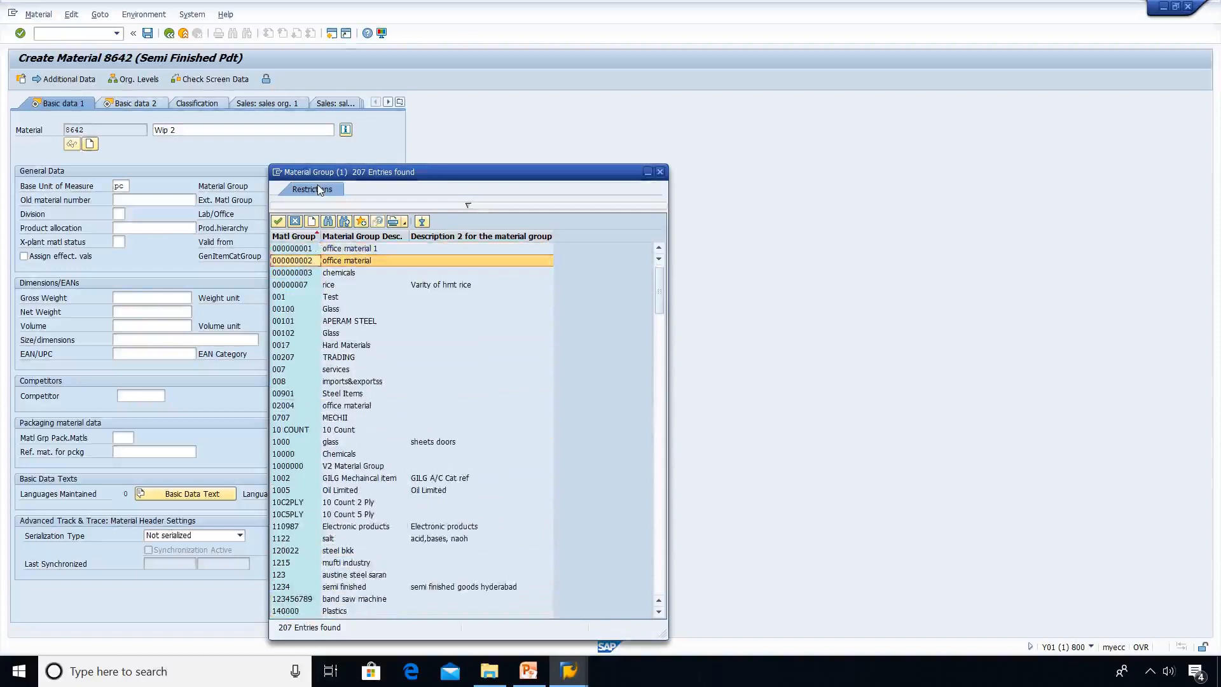
key("Down")
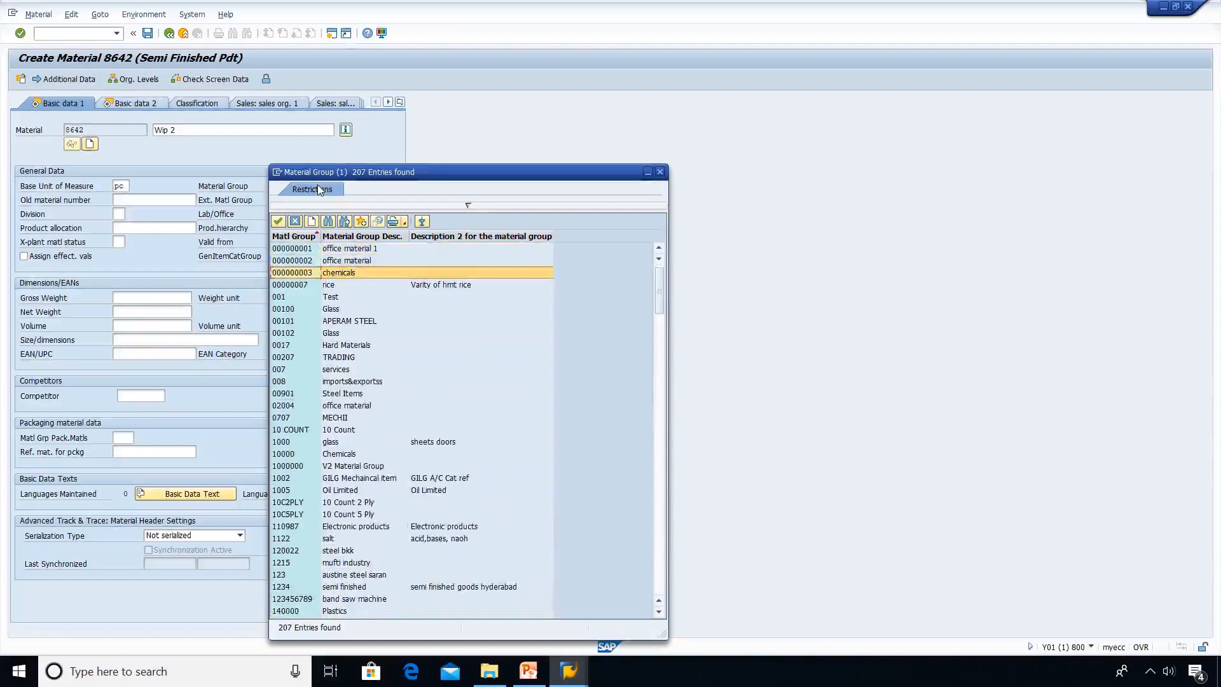
key("Up")
key("Up")
key("Up")
key("Down")
key("Down")
key("Down")
key("Down")
key("Down")
key("Down")
key("Down")
key("Down")
key("Down")
key("Down")
key("Down")
key("Down")
key("Down")
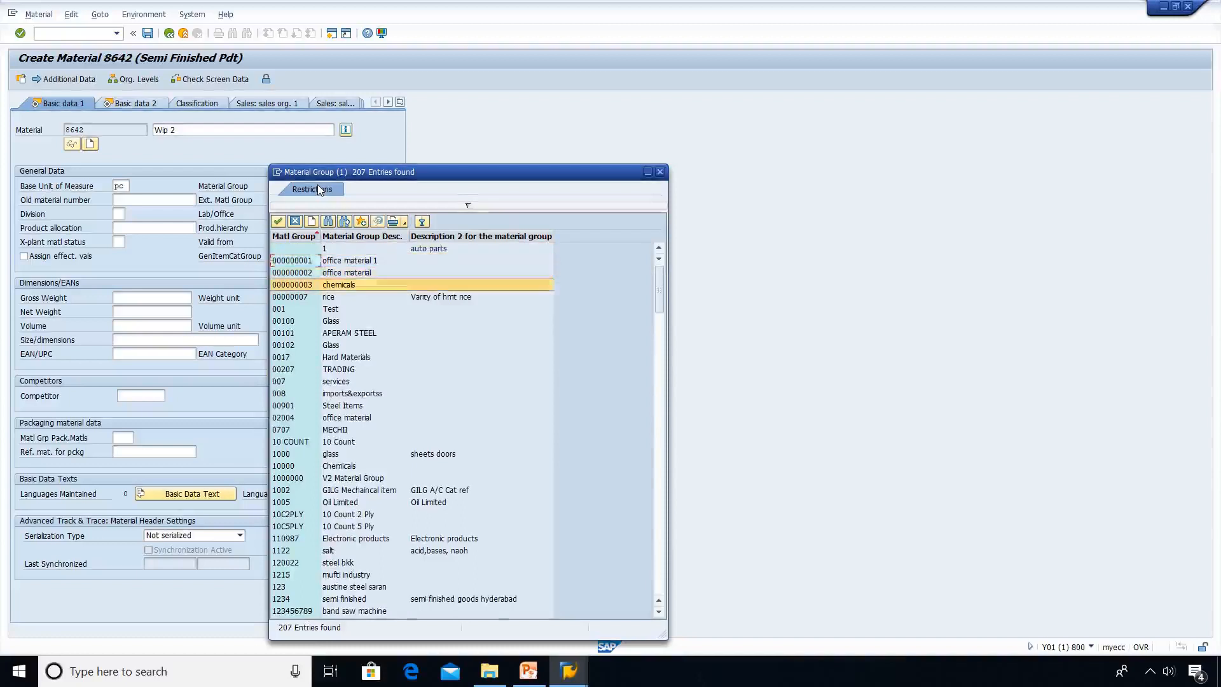
key("Down")
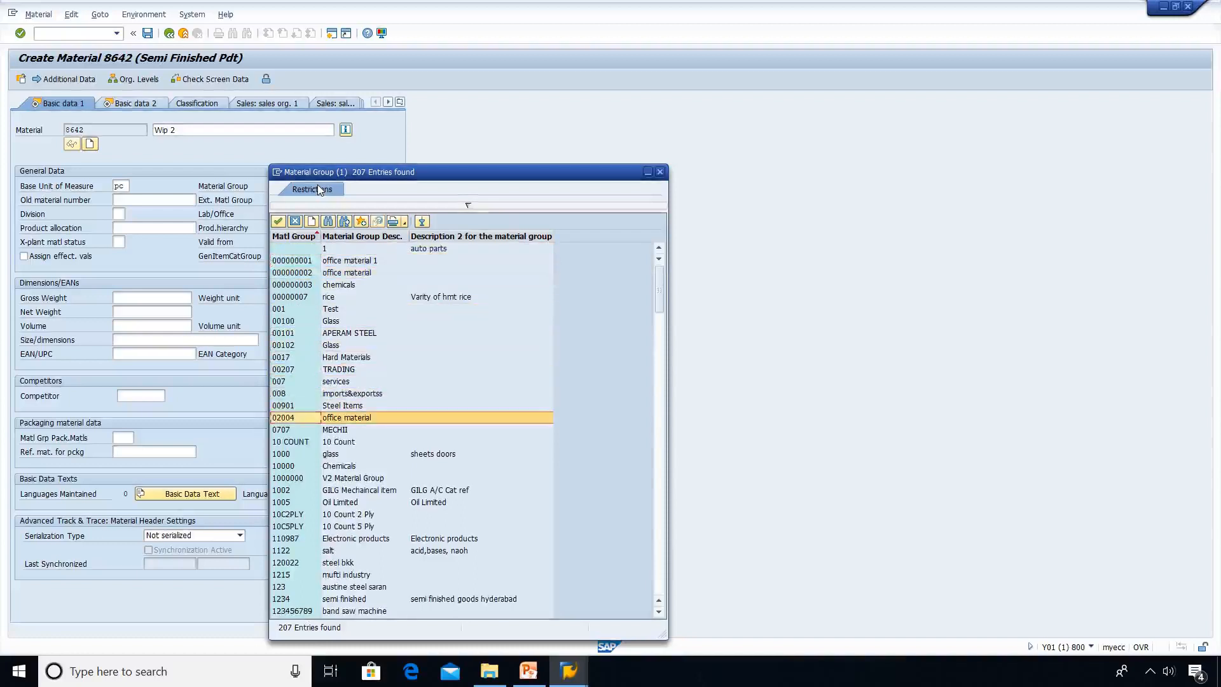
key("Up")
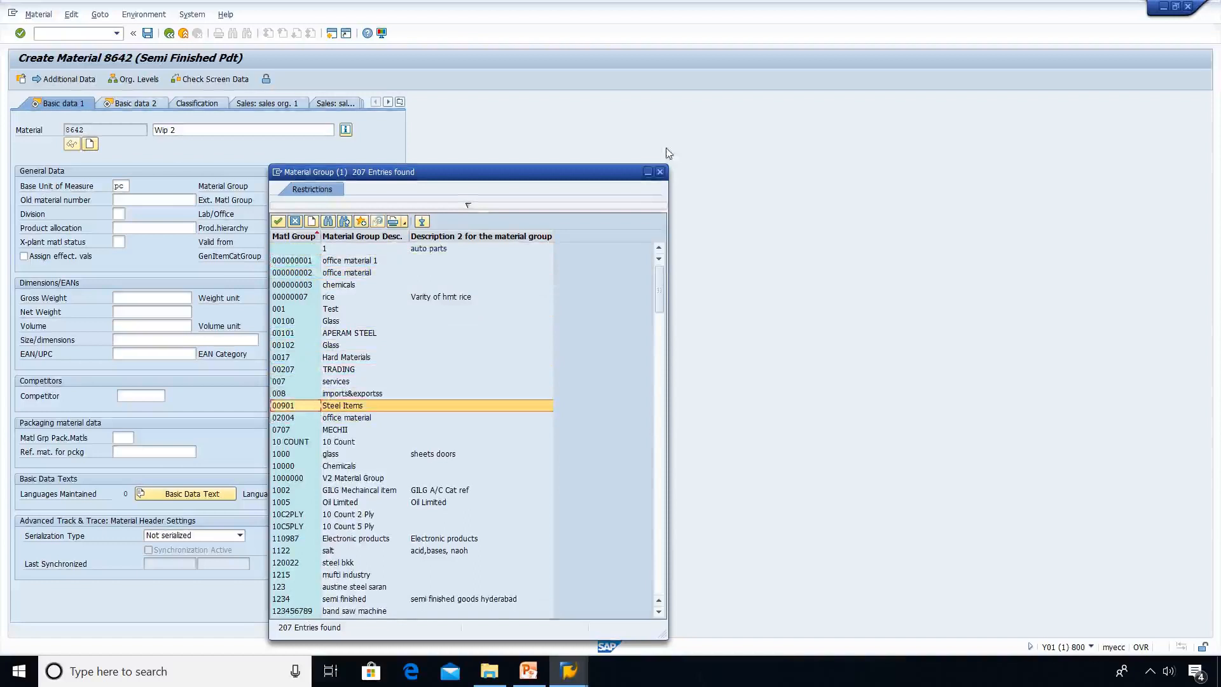
left_click(660, 171)
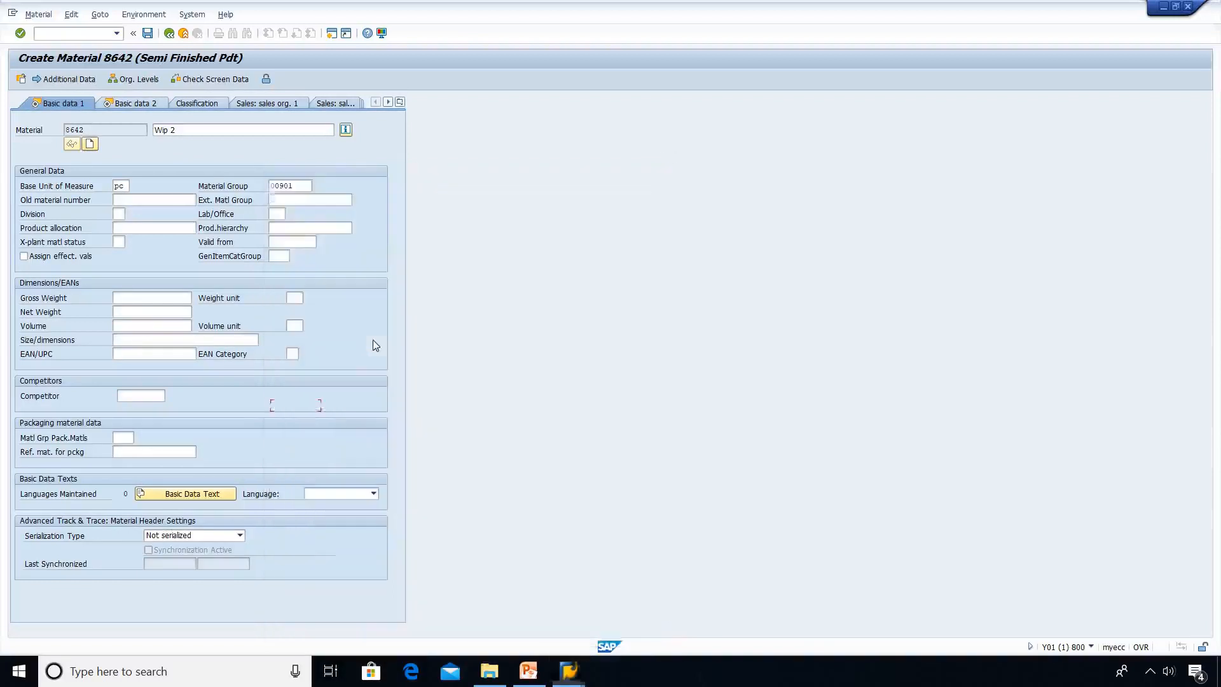
Enter a gross weight of 150 KG and a net weight of 150, and complete the Basic Data 1 view
key("Tab")
key("Tab")
key("Tab")
key("Tab")
key("Tab")
key("Tab")
key("Tab")
key("Tab")
key("Tab")
key("Tab")
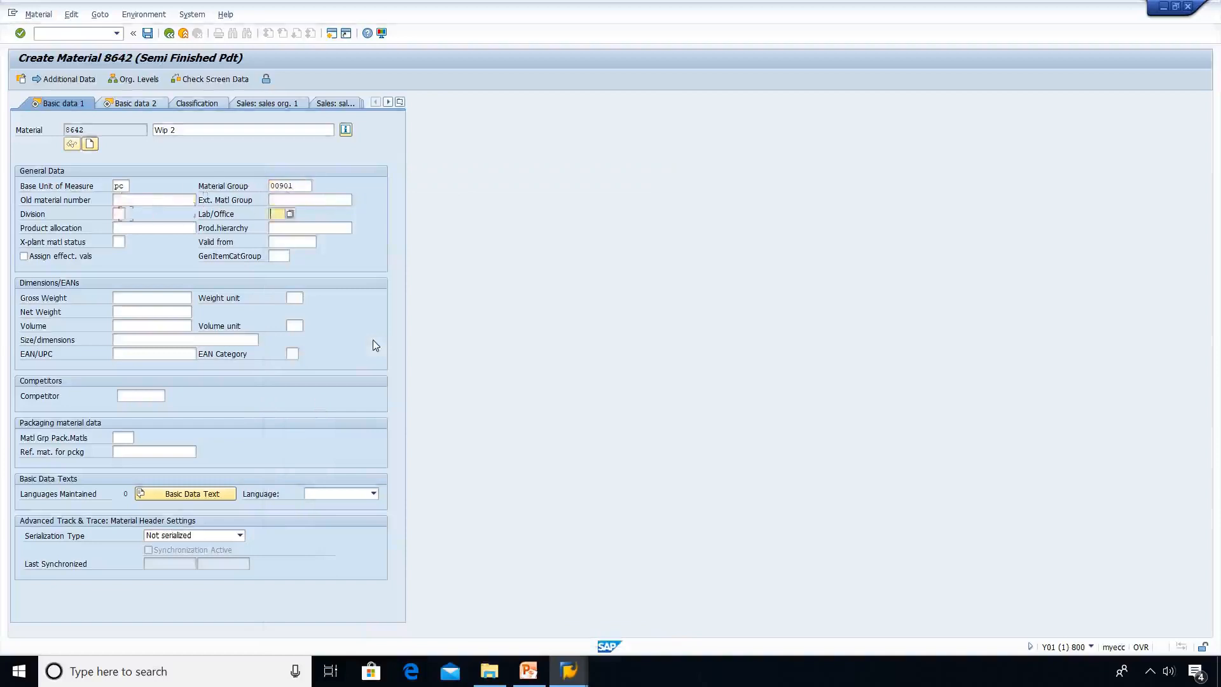
key("Tab")
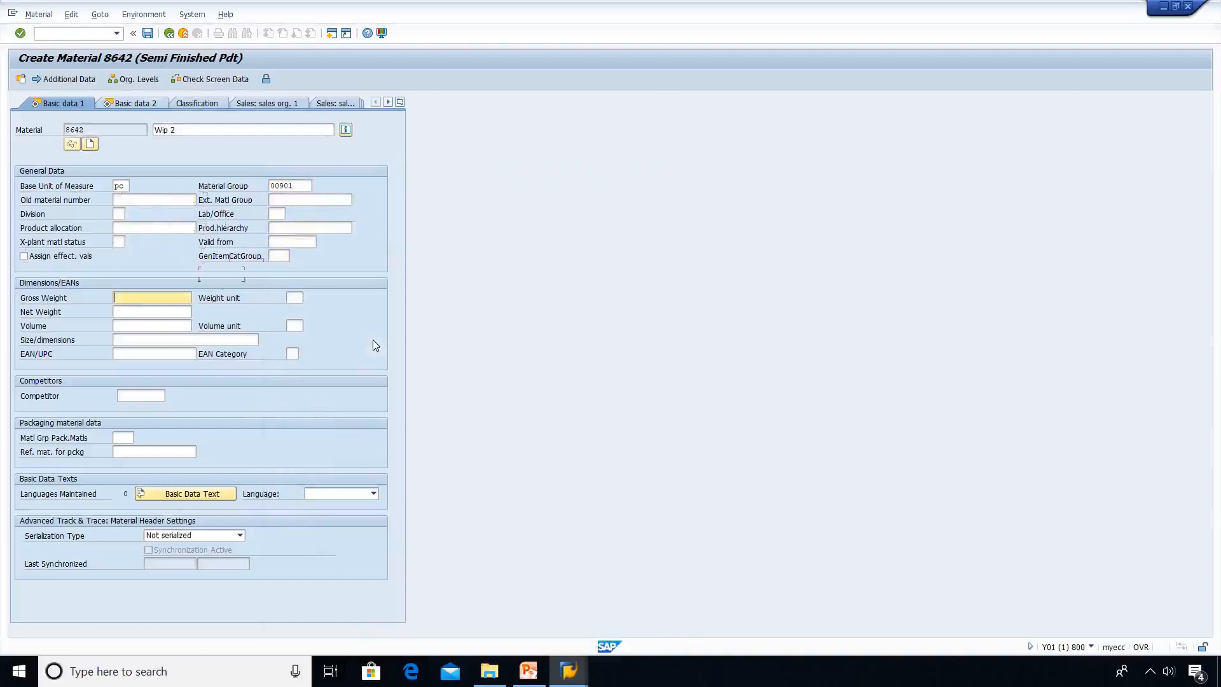
type("150")
key("Tab")
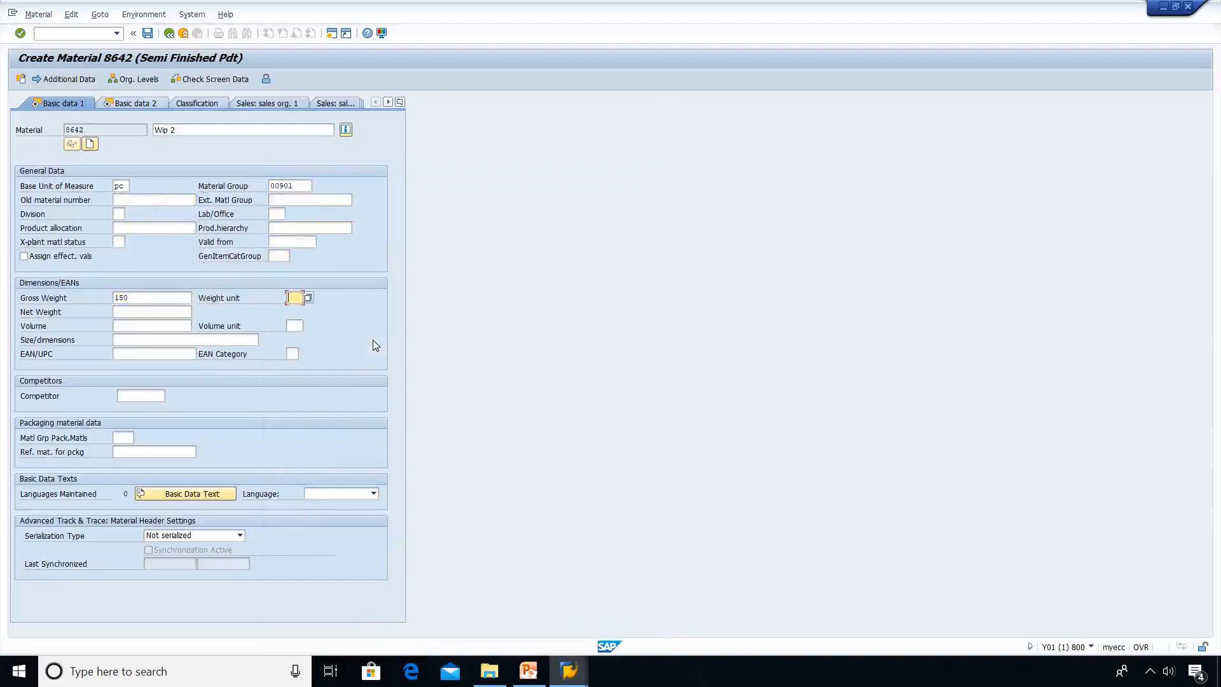
type("kg")
key("Tab")
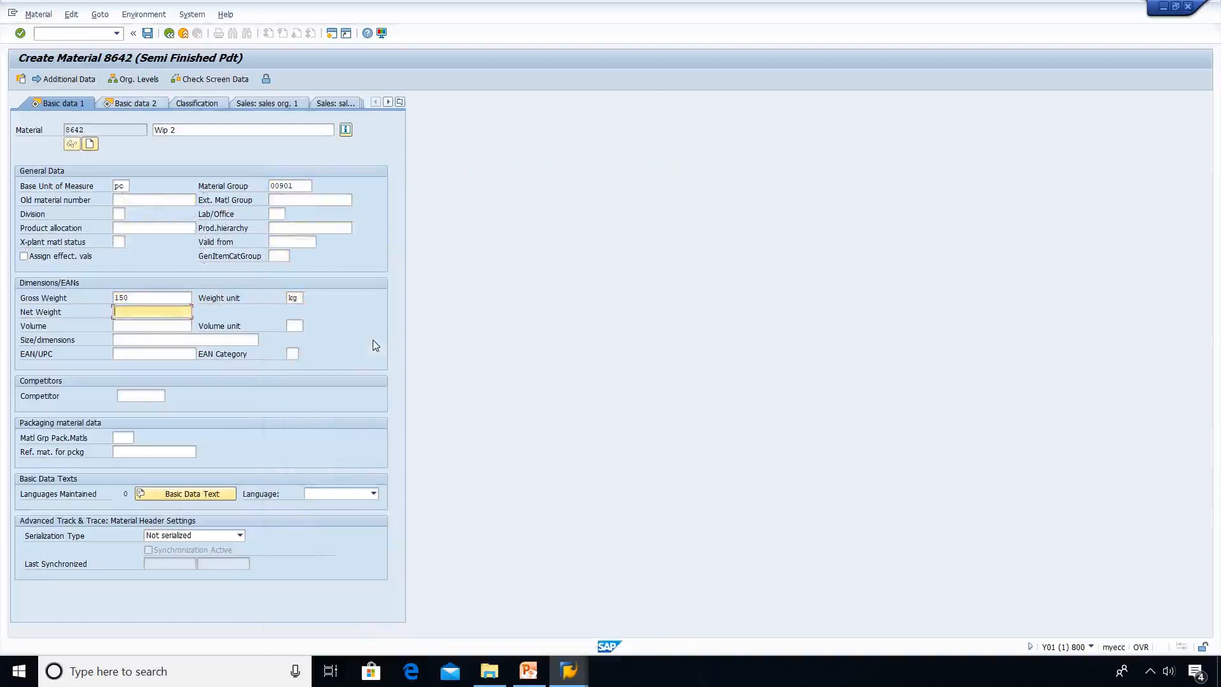
type("150")
key("Return")
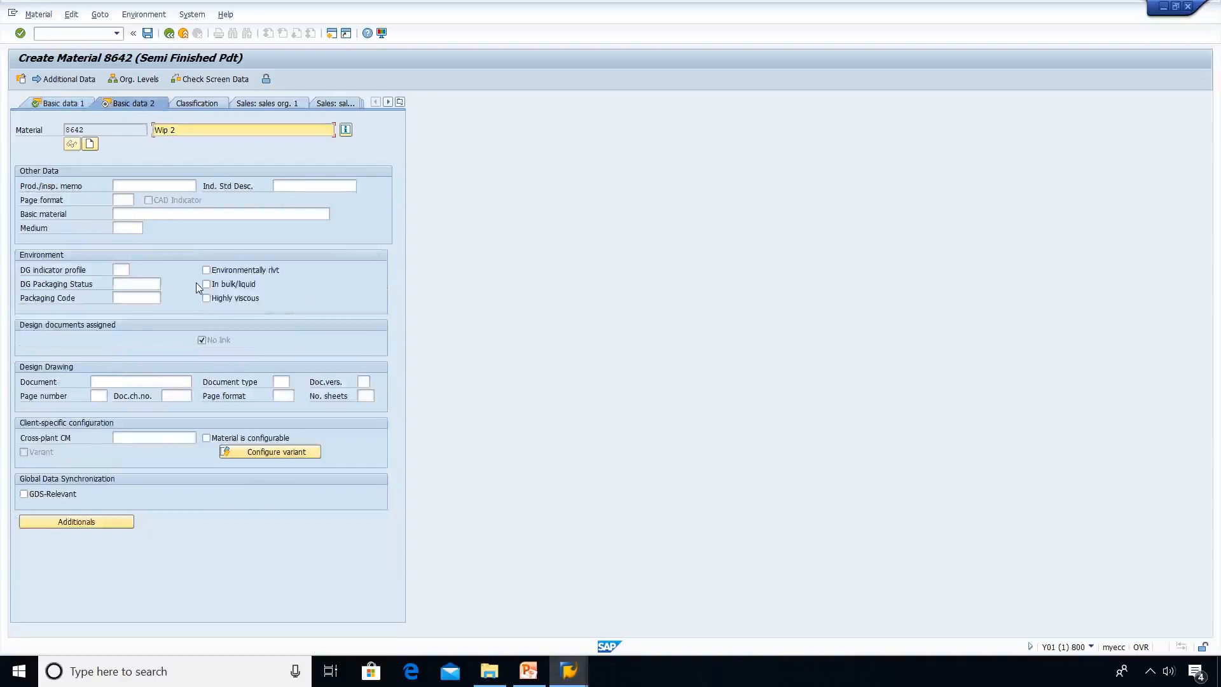
Continue through the Basic Data 2 and plant data views to Accounting 1, and assign valuation class 0007
key("Return")
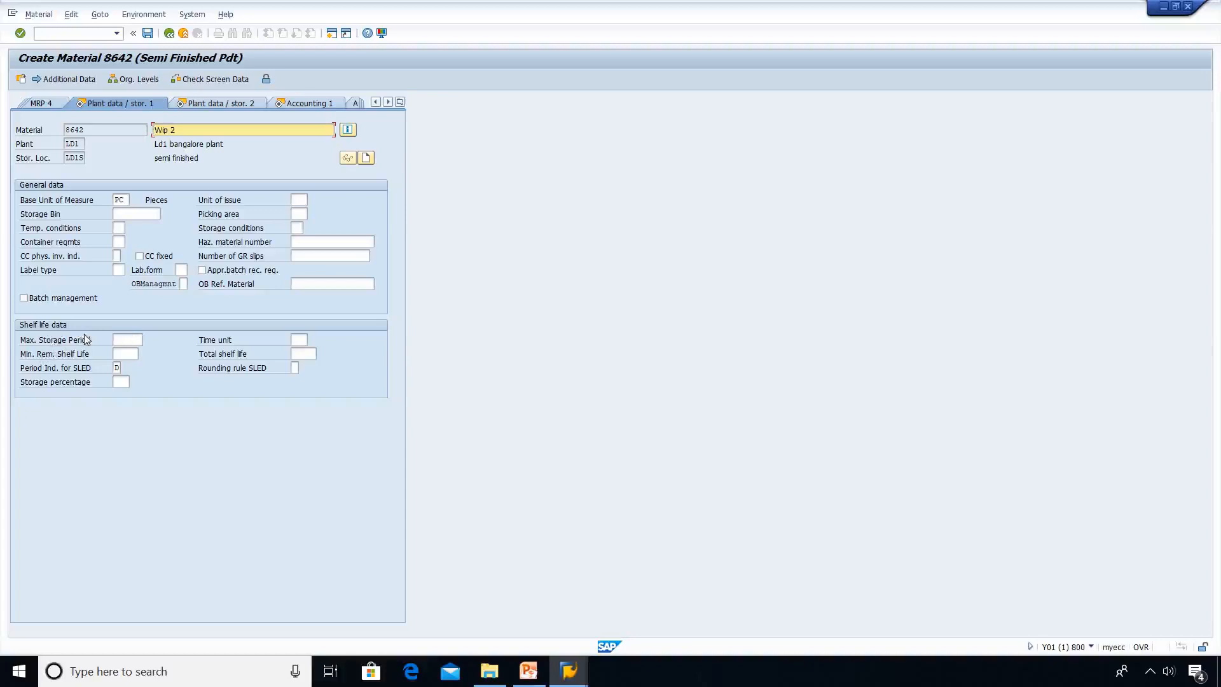
key("Return")
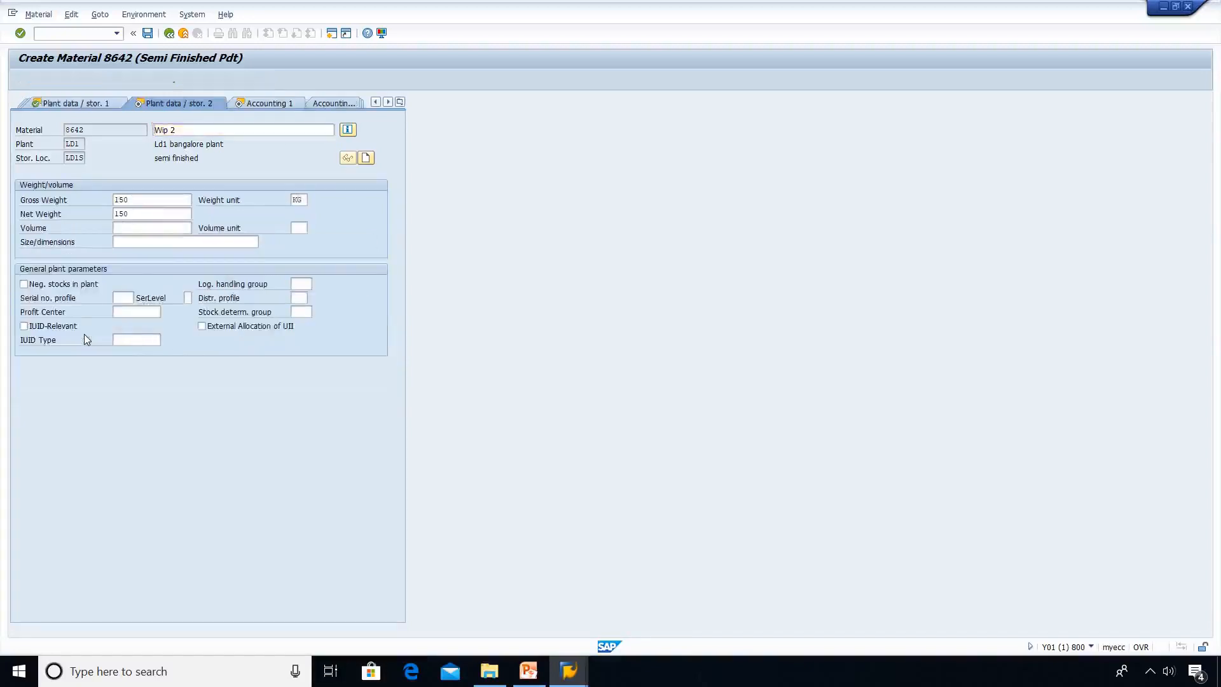
key("Return")
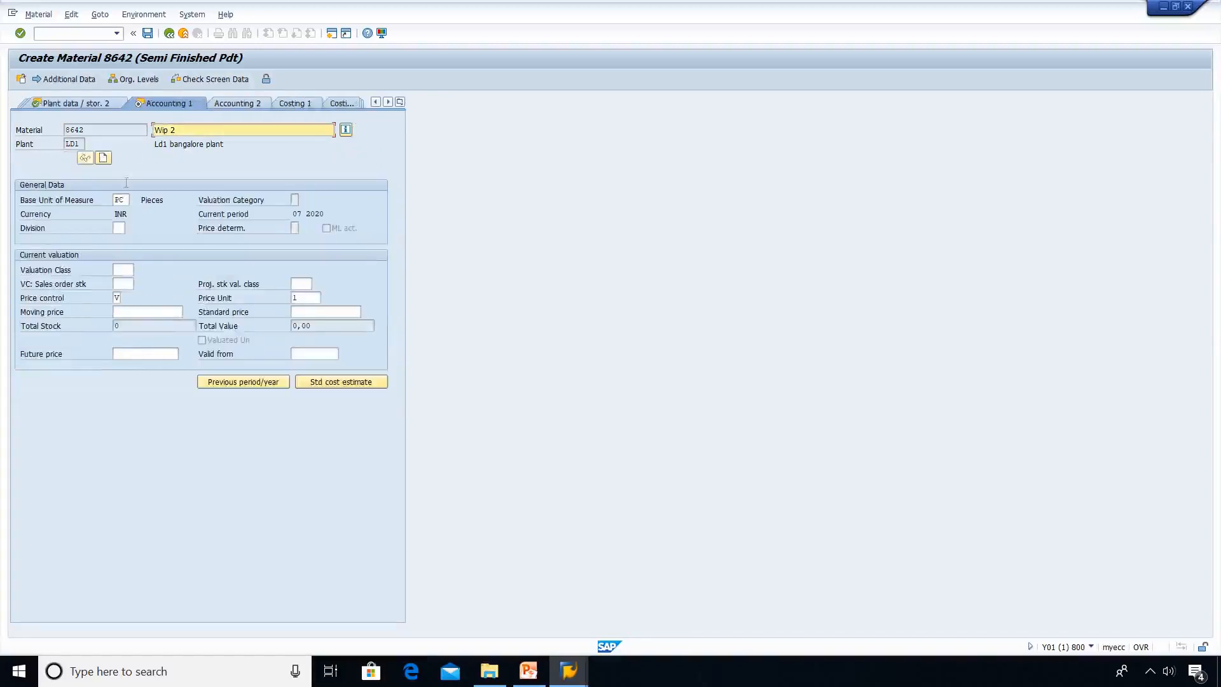
left_click(120, 269)
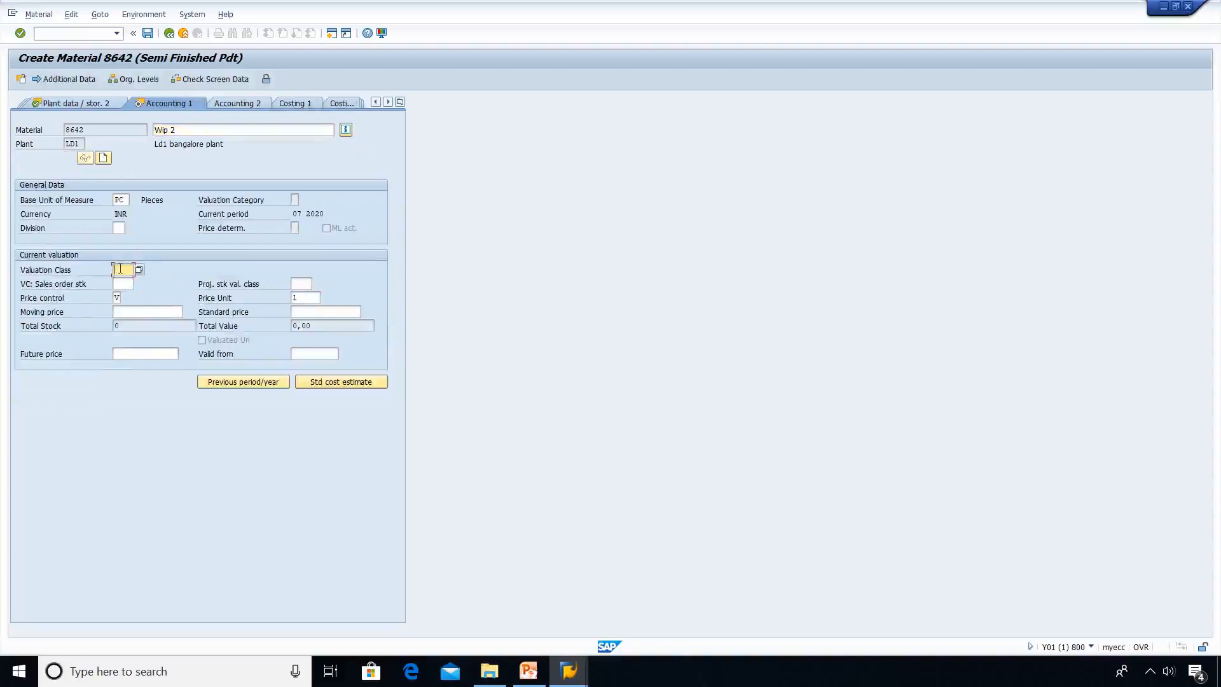
key("F4")
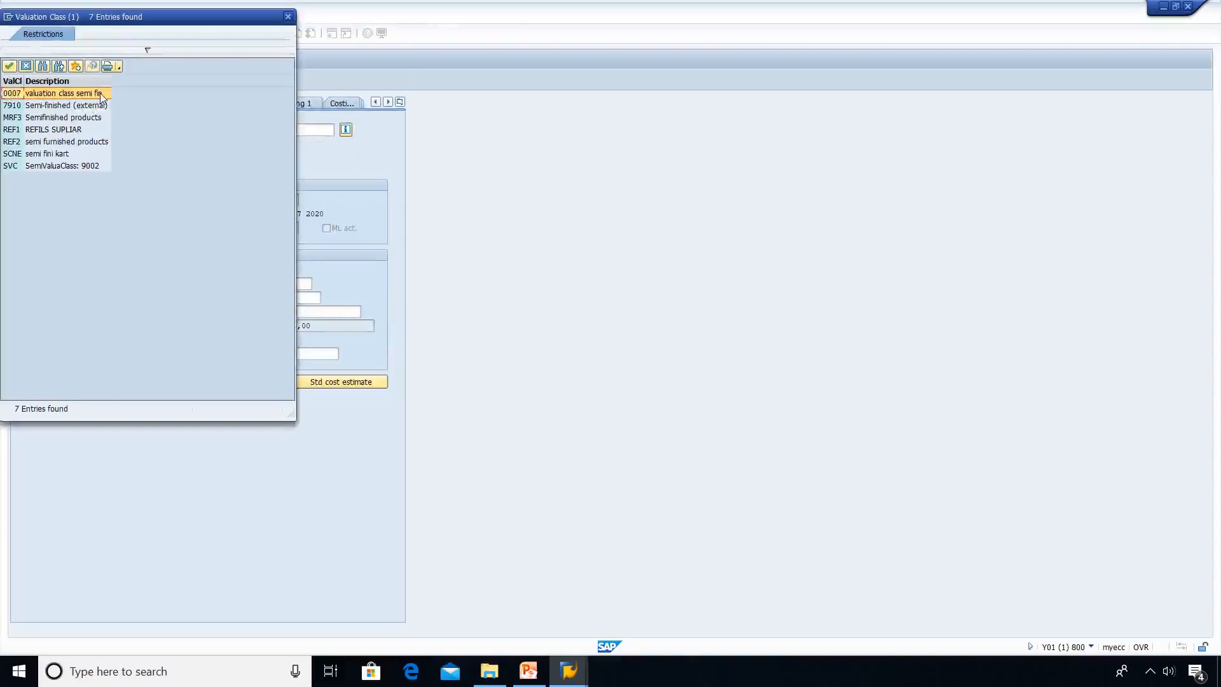
double_click(66, 94)
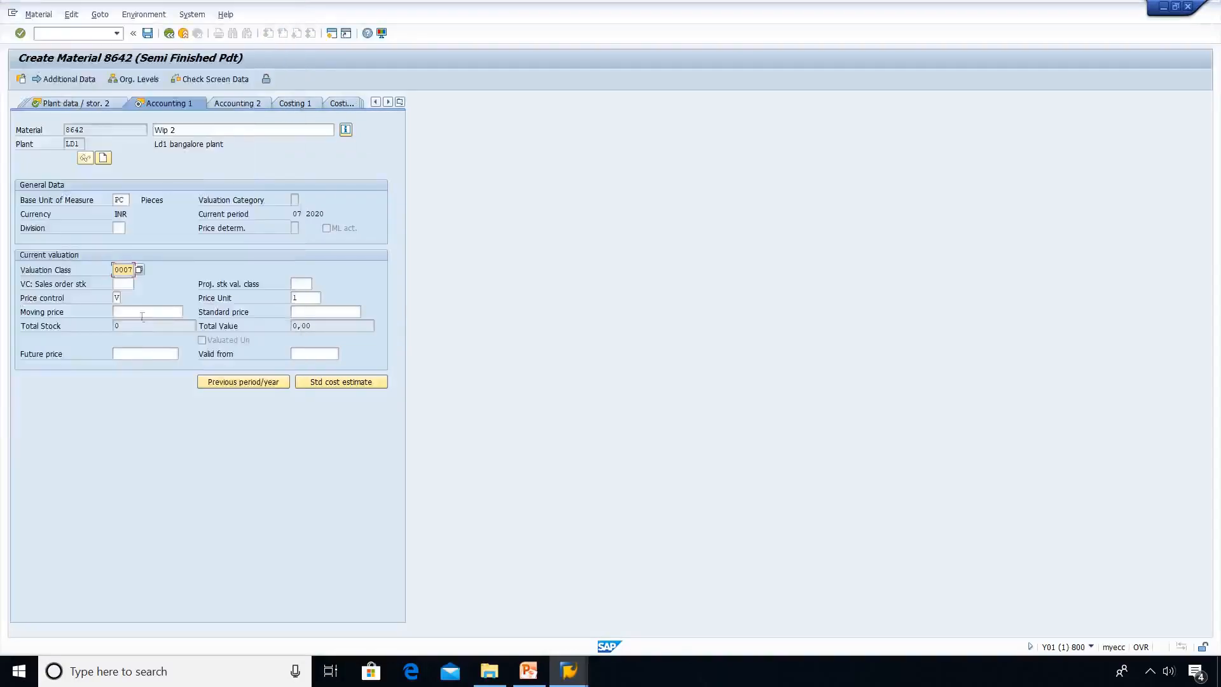
Set the price control to S (Standard price) for the semi-finished material
key("Tab")
key("Tab")
key("Tab")
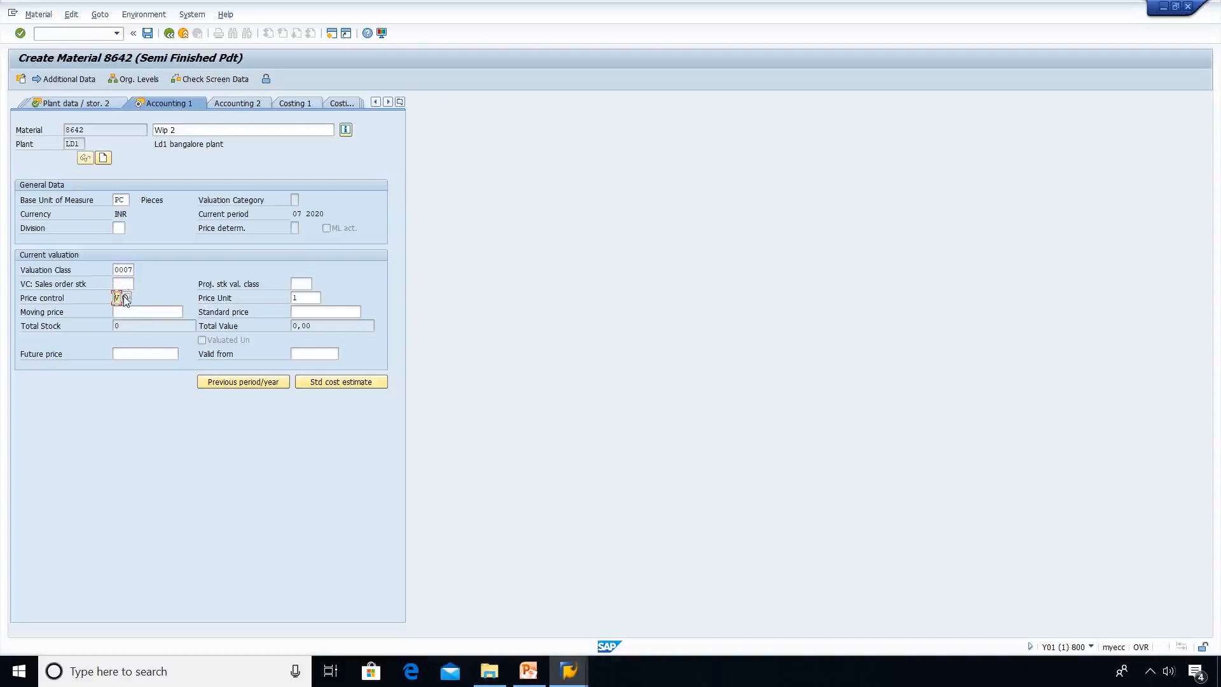
left_click(125, 299)
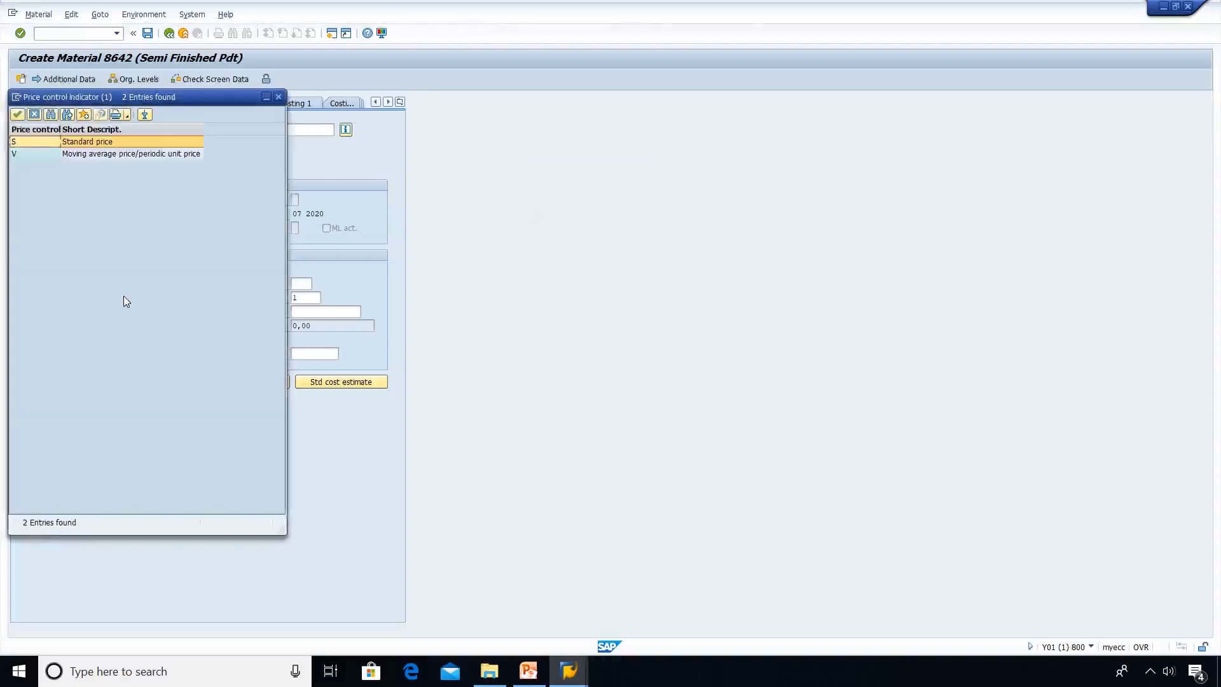
key("Down")
key("Up")
key("Return")
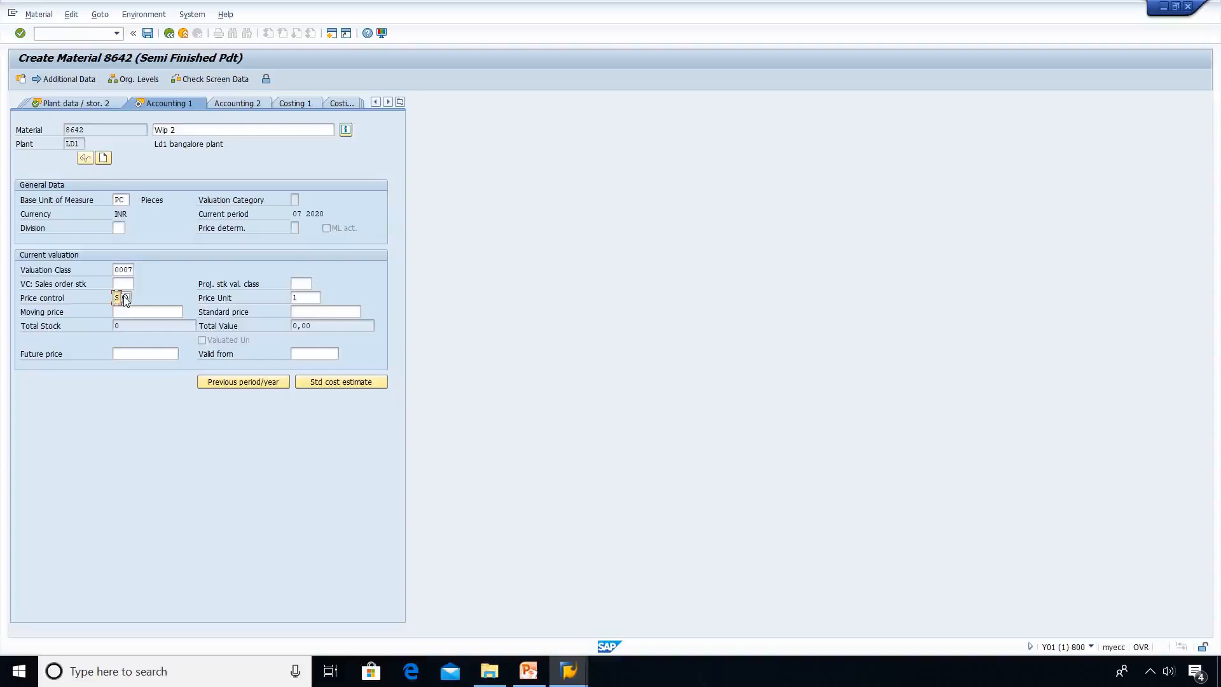
Enter a standard price of 280 and save the new material
key("Tab")
key("Tab")
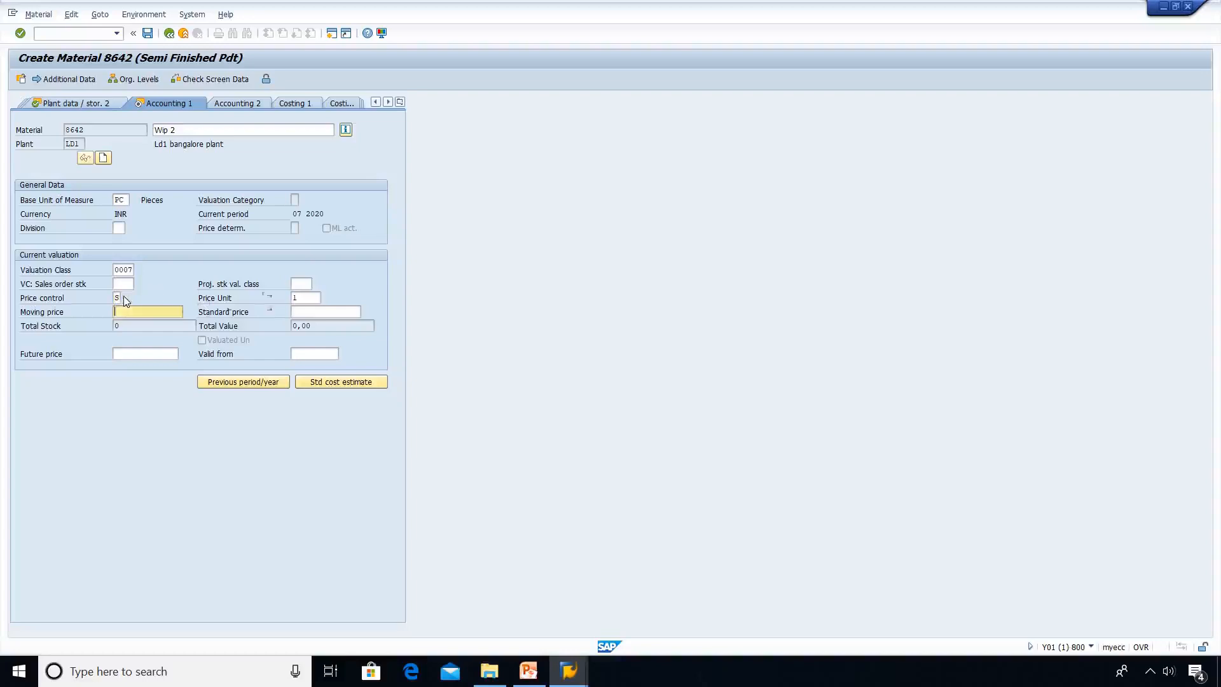
key("Tab")
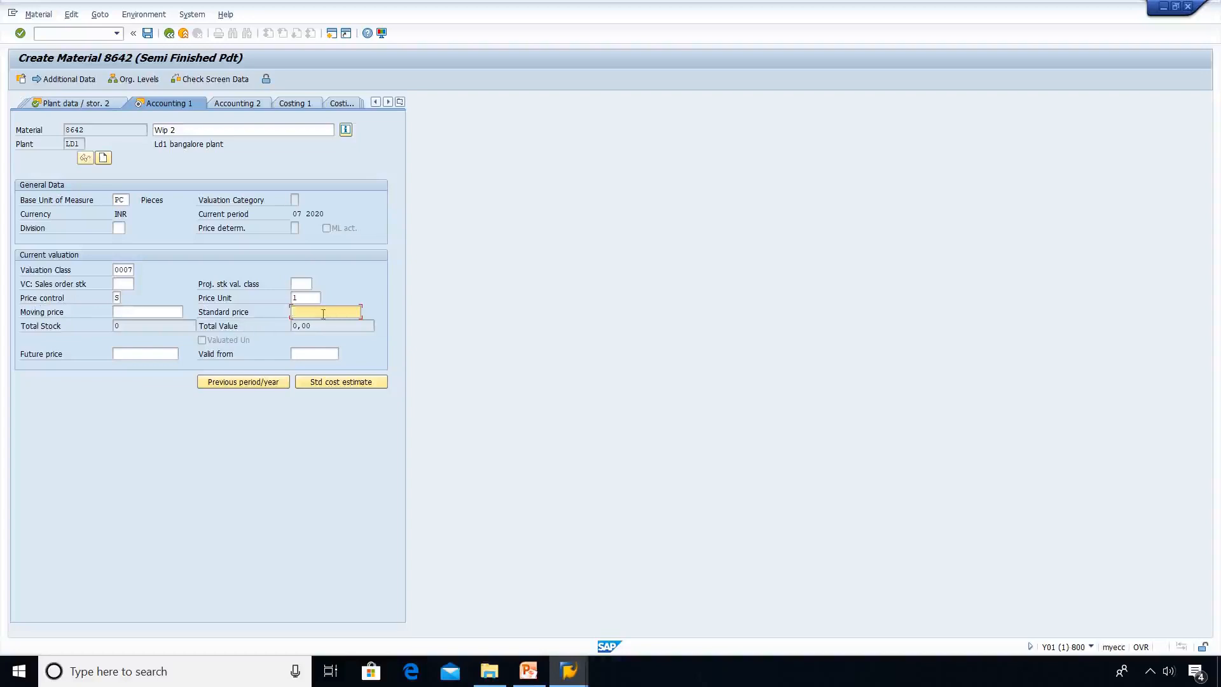
type("280")
key("Return")
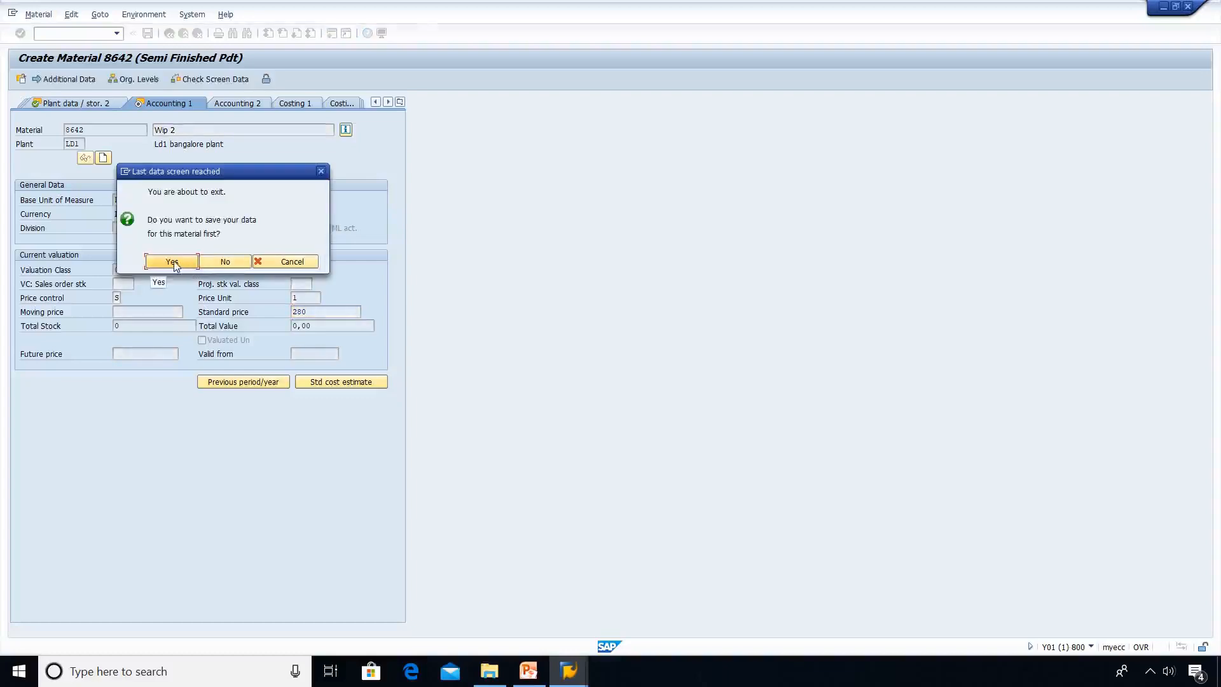
left_click(173, 261)
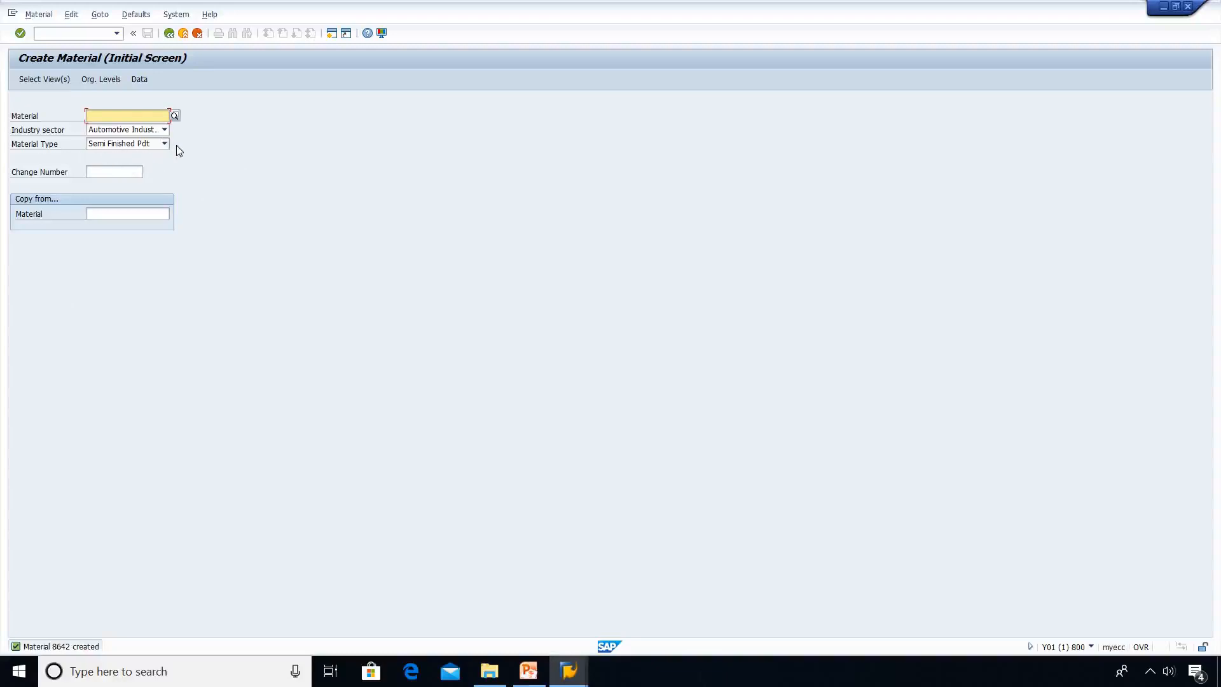
For another semi-finished material, select Basic Data 1 and 2, Purchasing, General Plant Data / Storage 1 and 2 and Accounting 1, and open the organizational levels
key("Return")
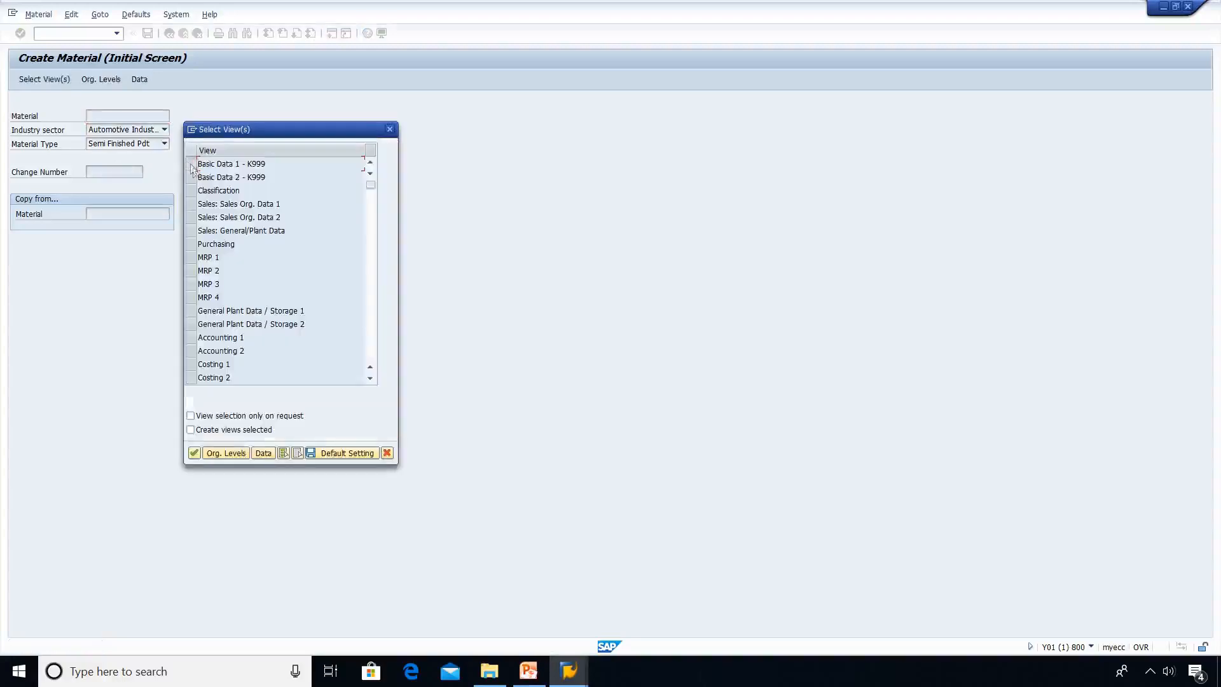
left_click(191, 164)
left_click(192, 178)
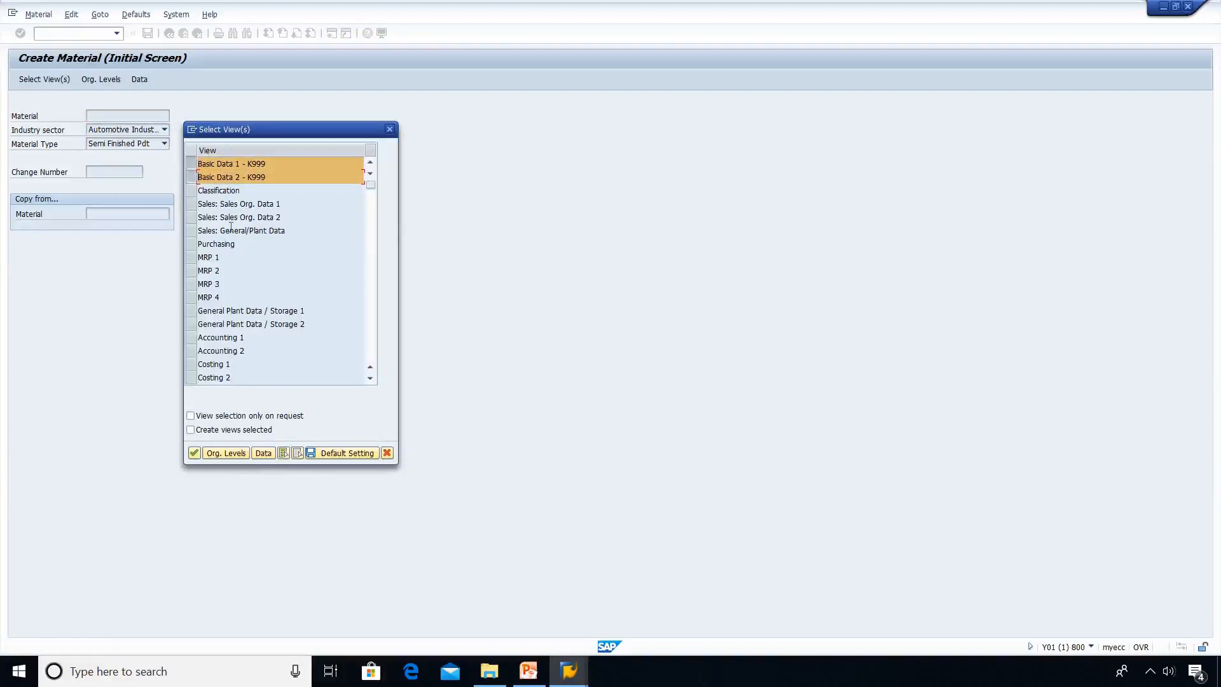
left_click(191, 248)
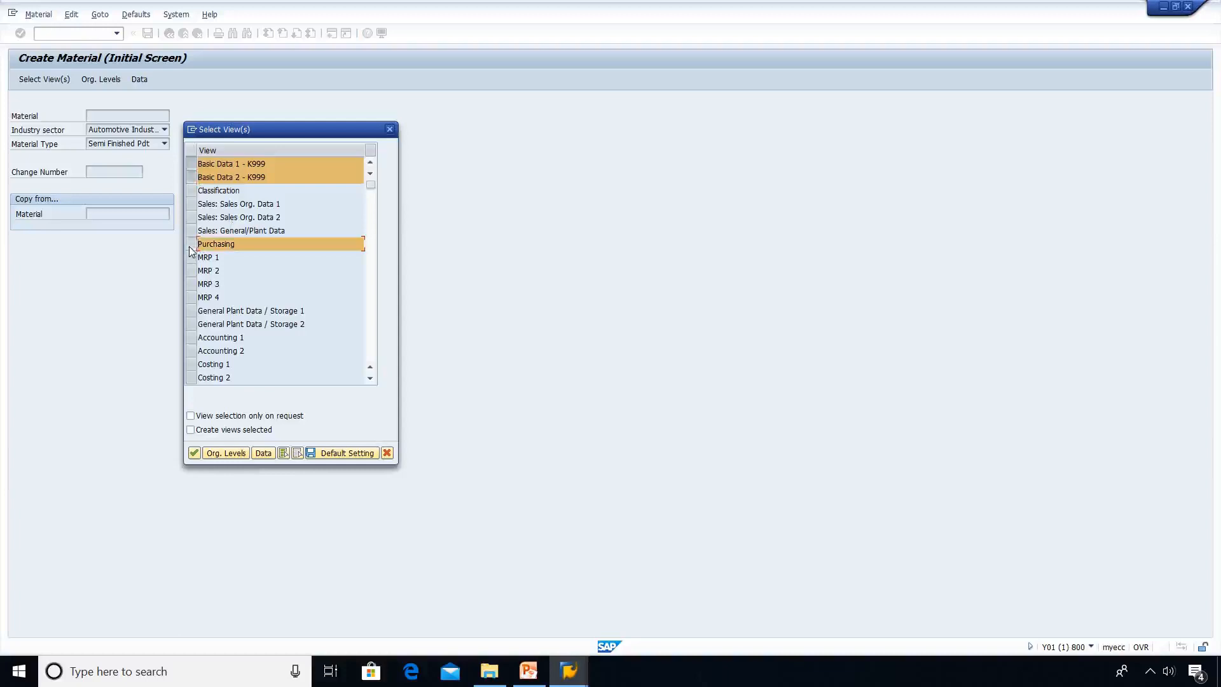
left_click(192, 313)
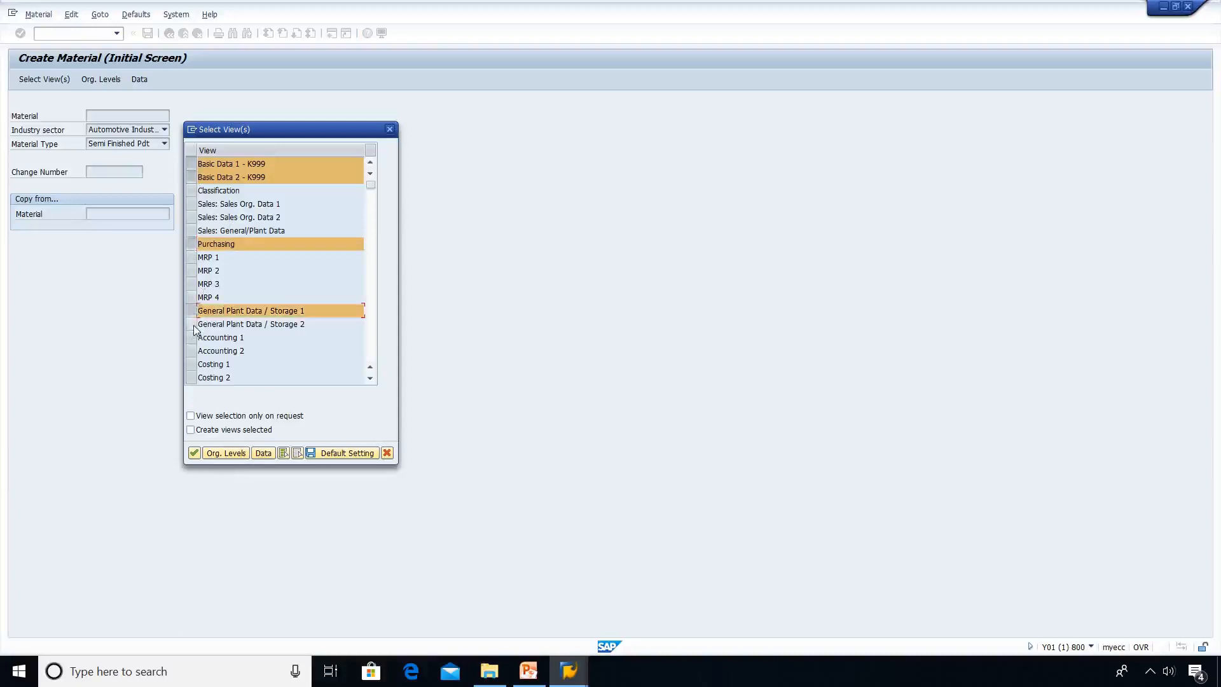
left_click(192, 326)
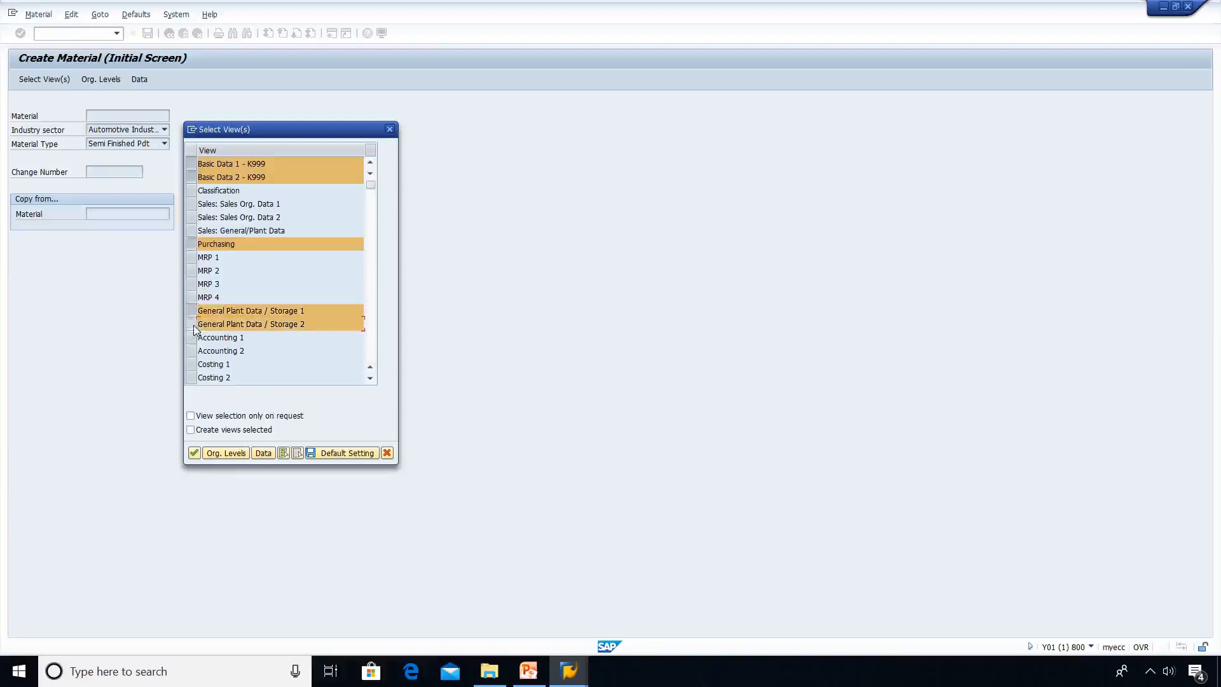
left_click(191, 339)
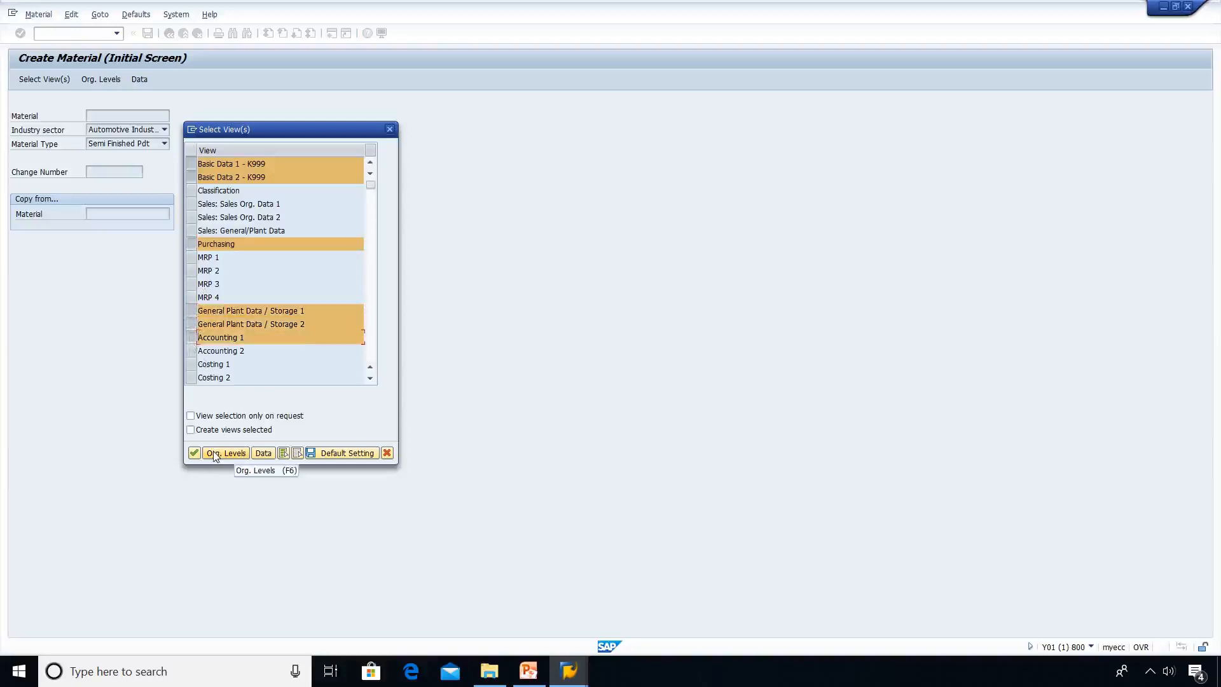
left_click(215, 453)
Set the organizational levels to plant LD1 and the semi finished storage location LD1S, and confirm
type("1")
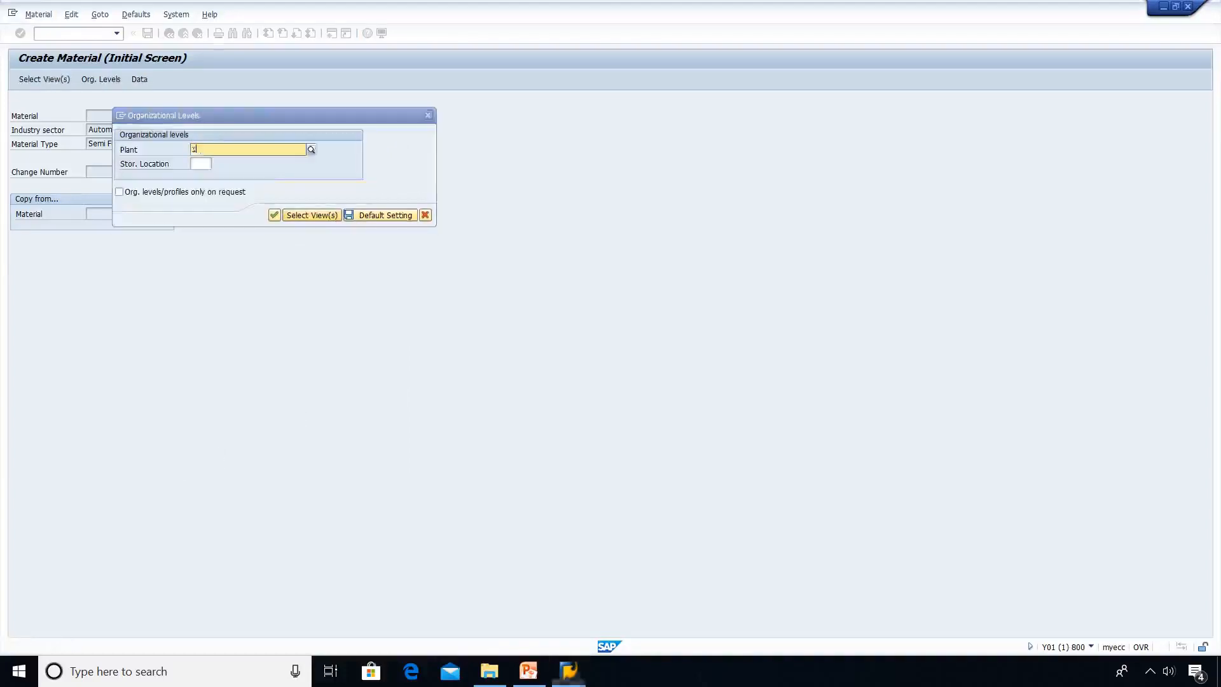
type("d1")
key("Tab")
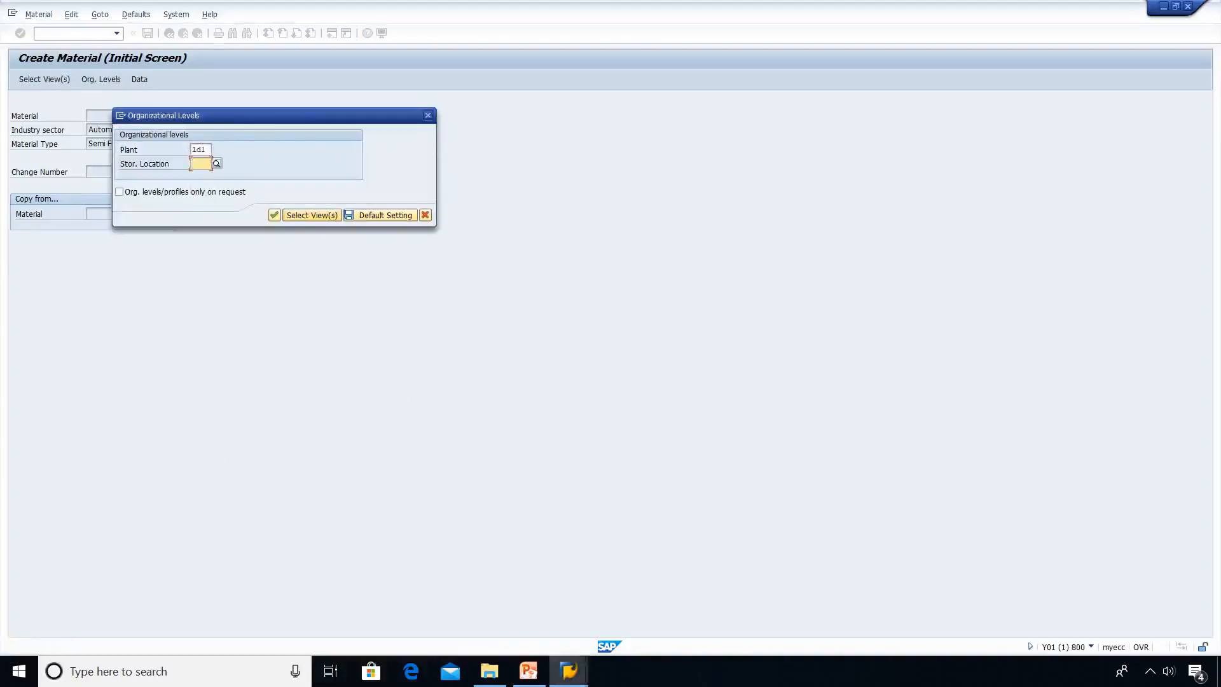
type("ld1")
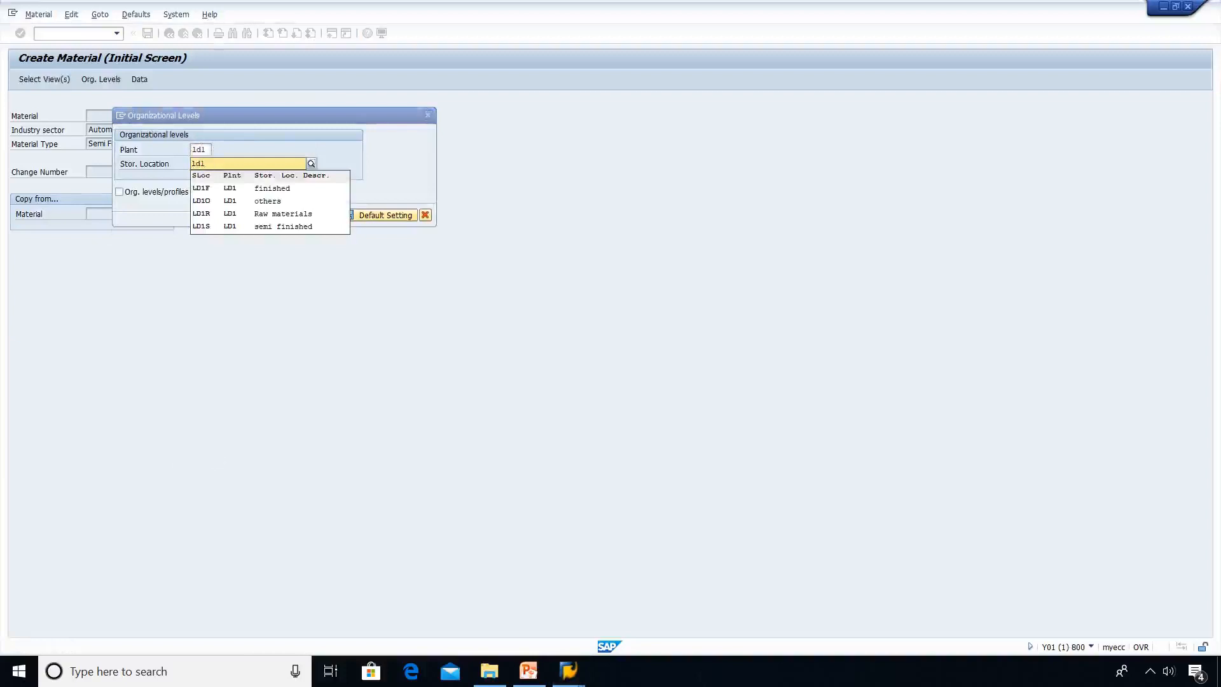
type("s")
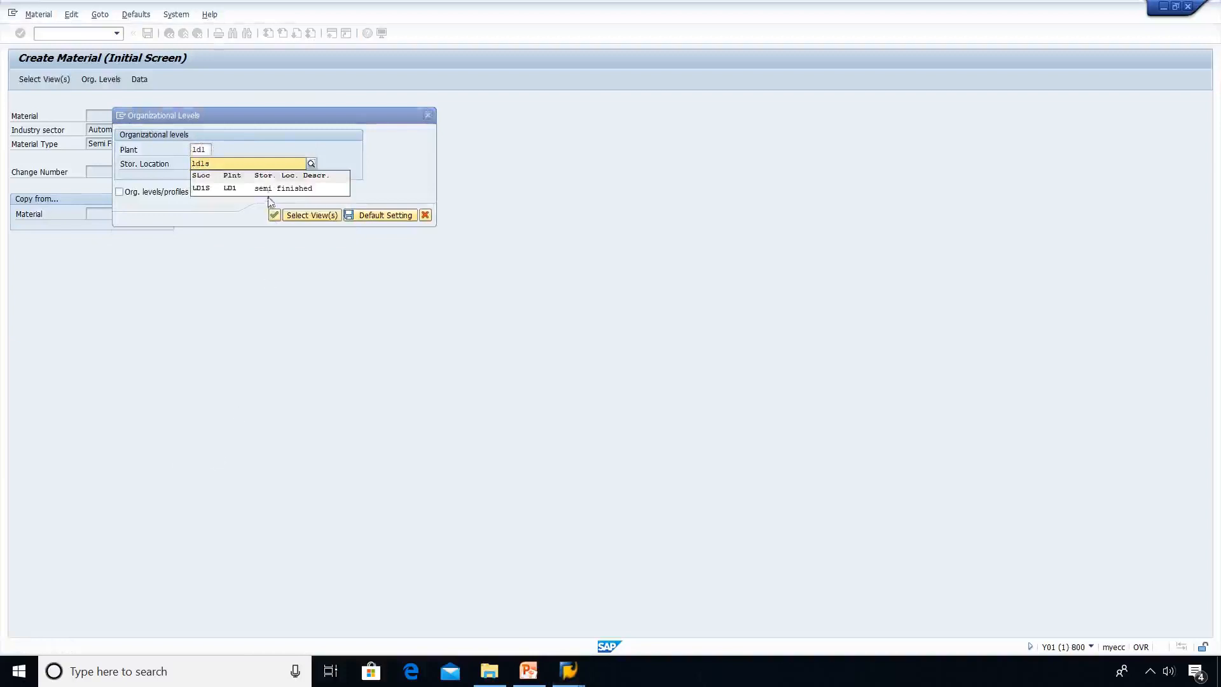
left_click(270, 189)
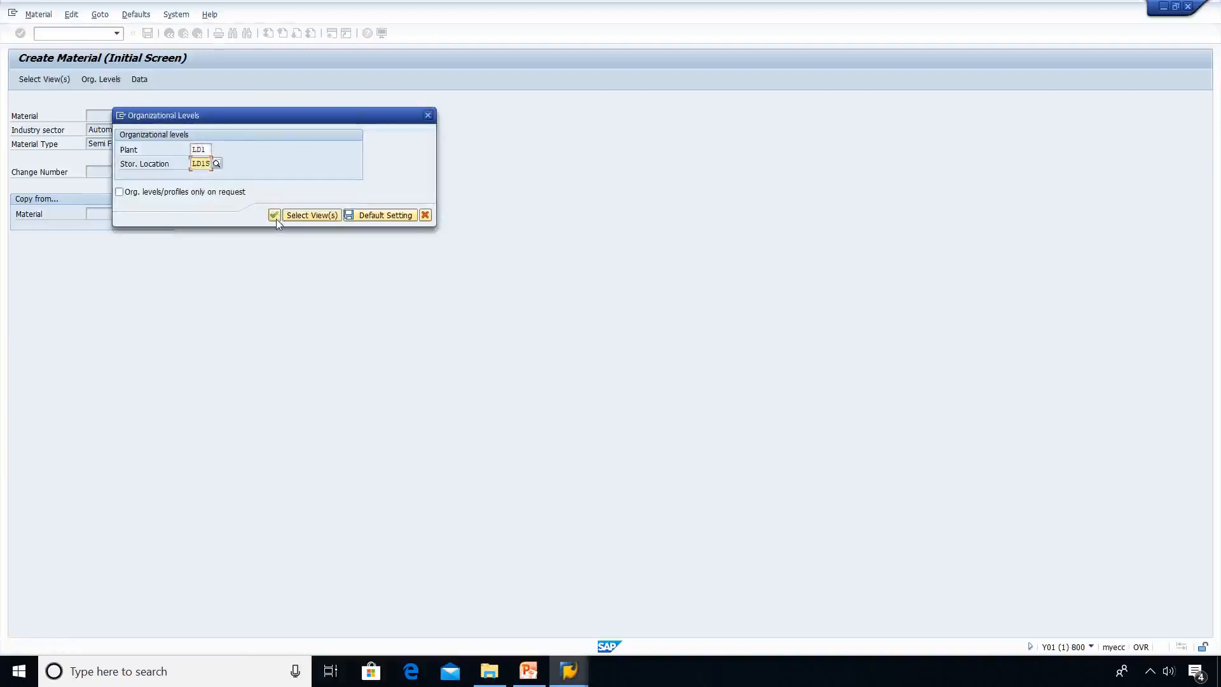
left_click(274, 215)
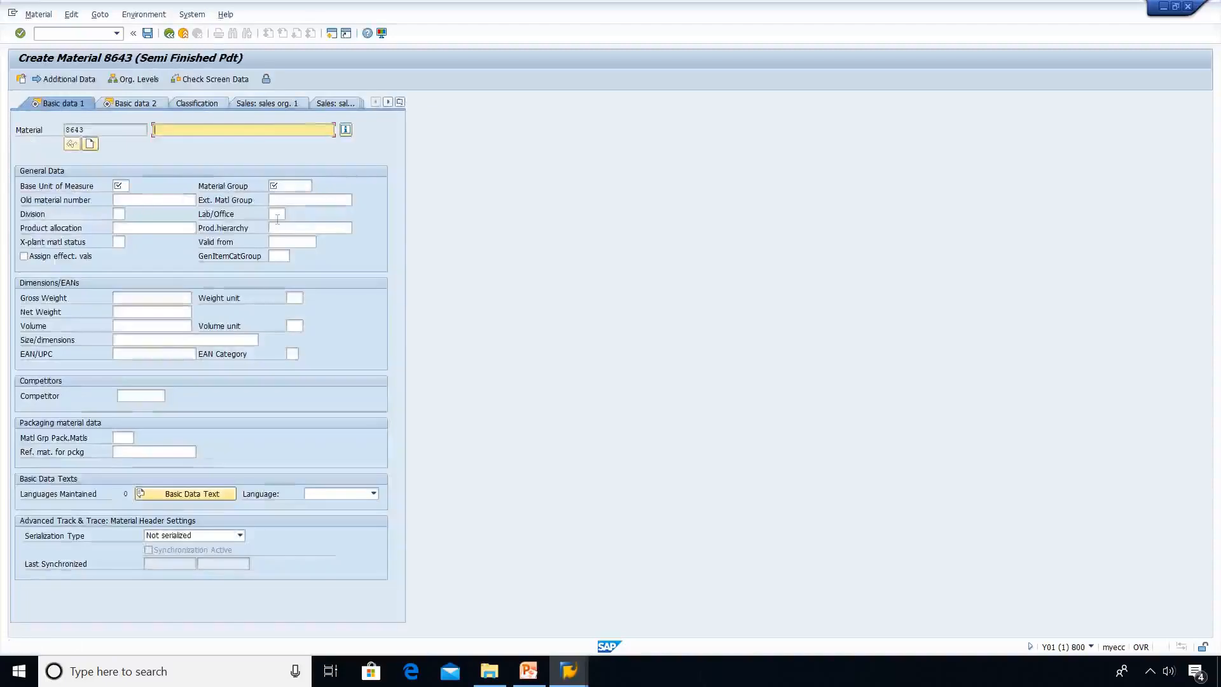
Describe the new semi-finished material as "Wip external" and go to its base unit of measure
left_click(130, 129)
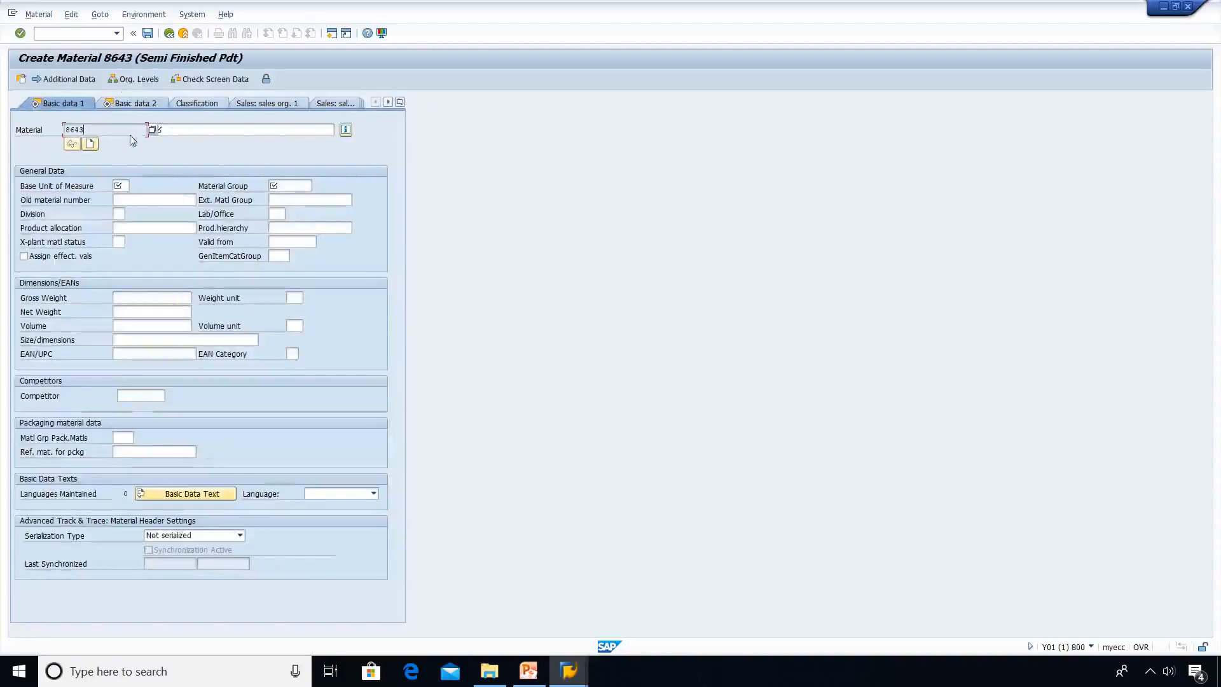
left_click(226, 126)
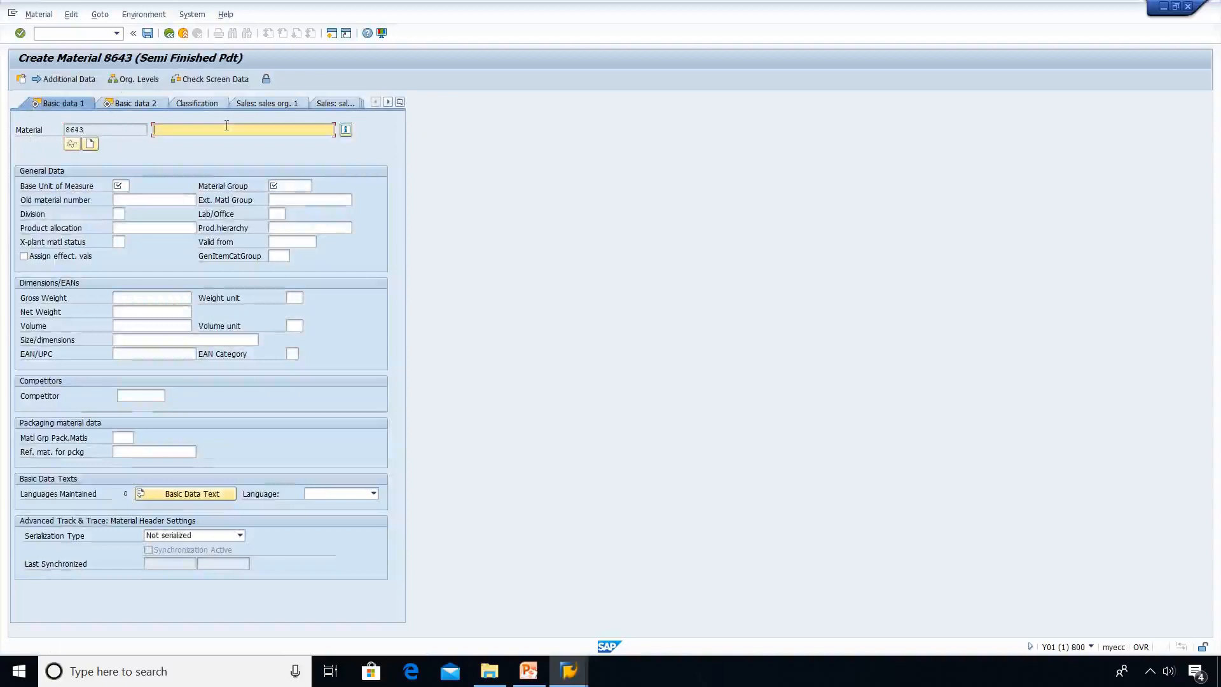
type("Wi")
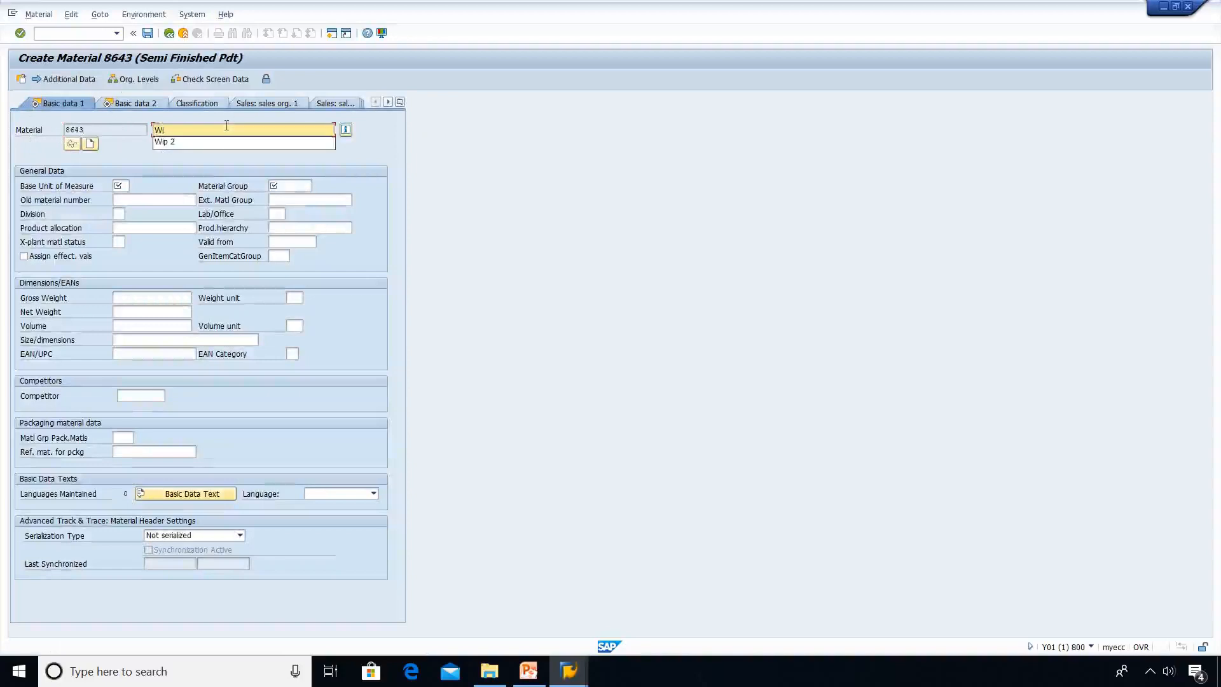
type("p e")
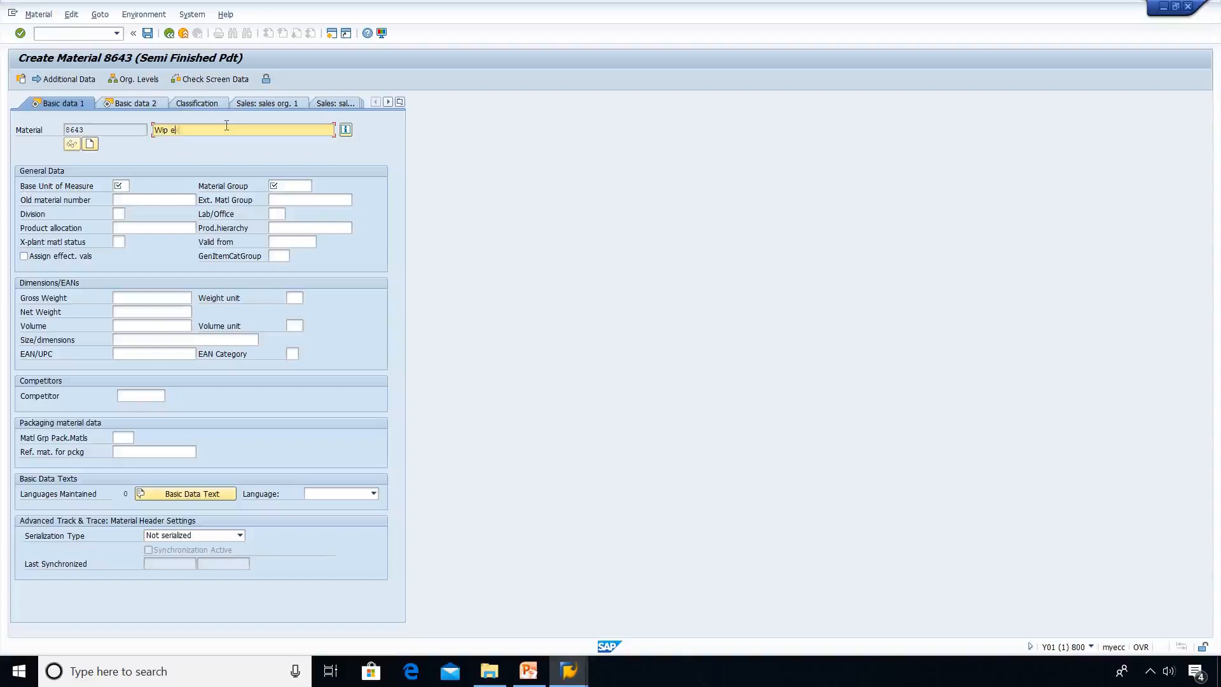
type("xternal")
key("Tab")
key("Tab")
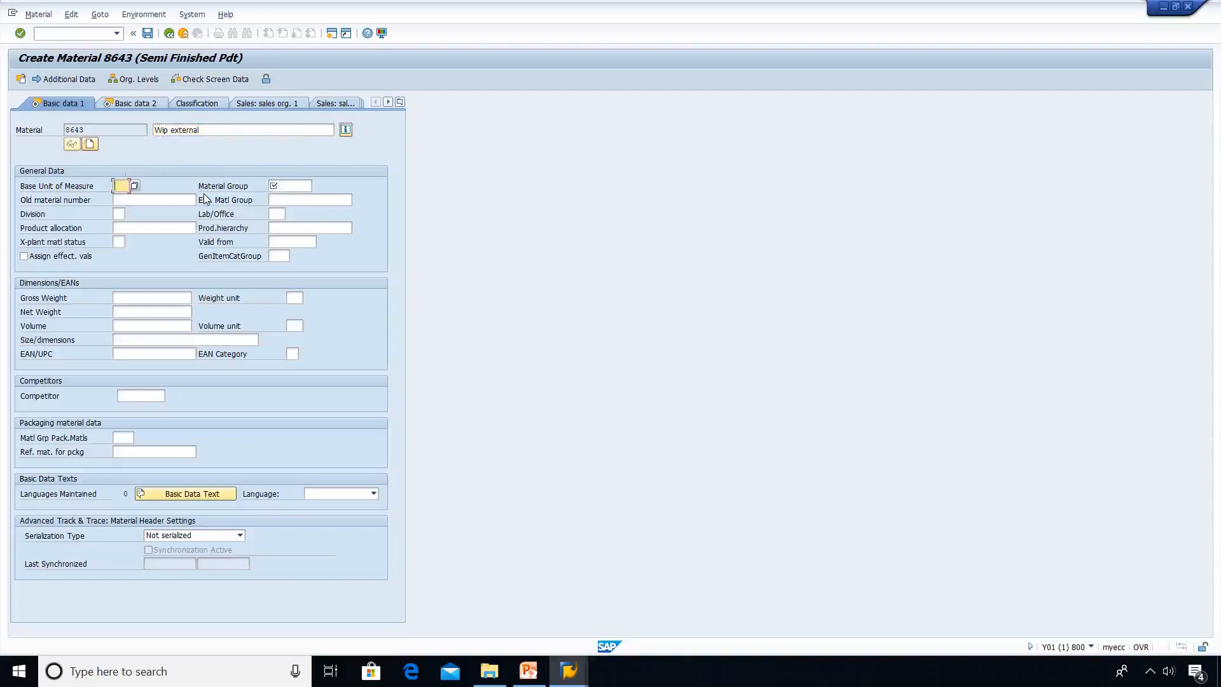
Set the base unit of measure to PC and the material group to 2569 for the Wip external material
type("pc")
key("Tab")
type("256")
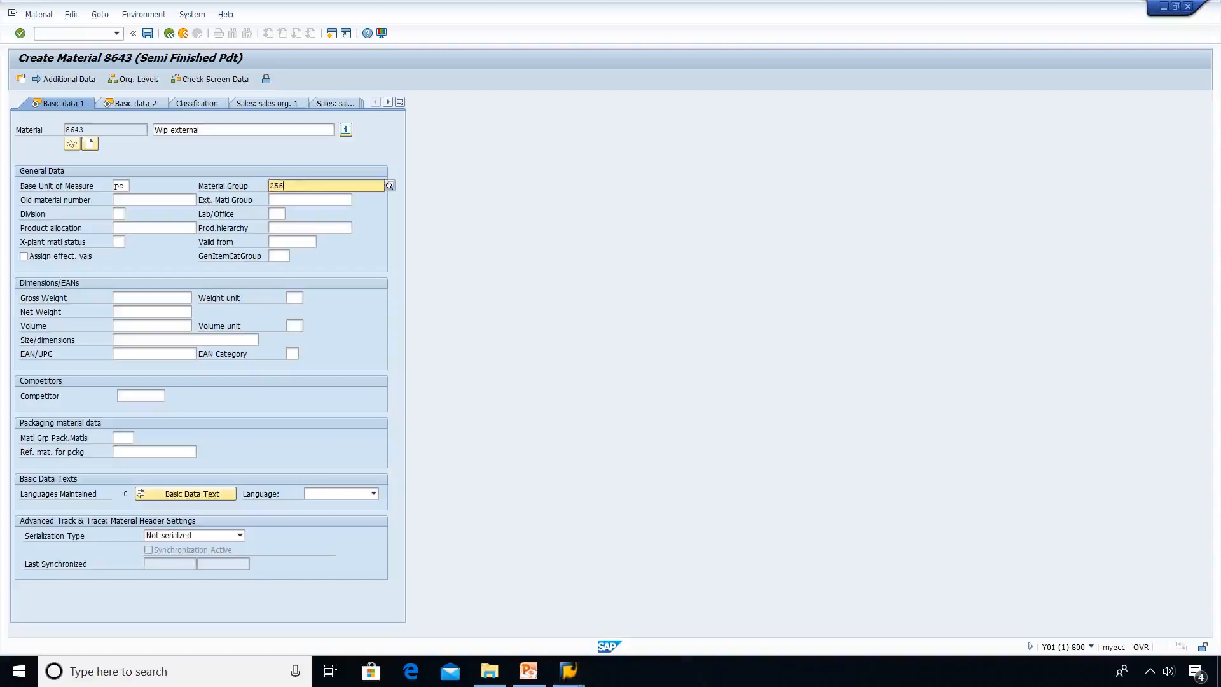
type("9")
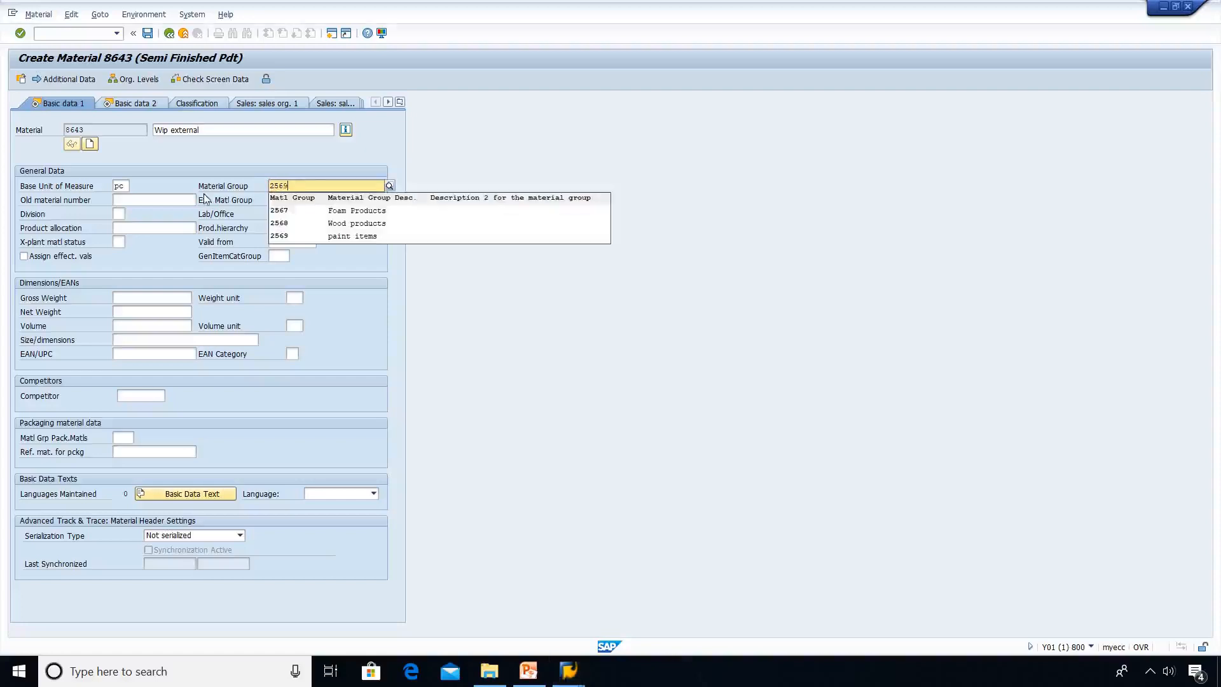
left_click(349, 210)
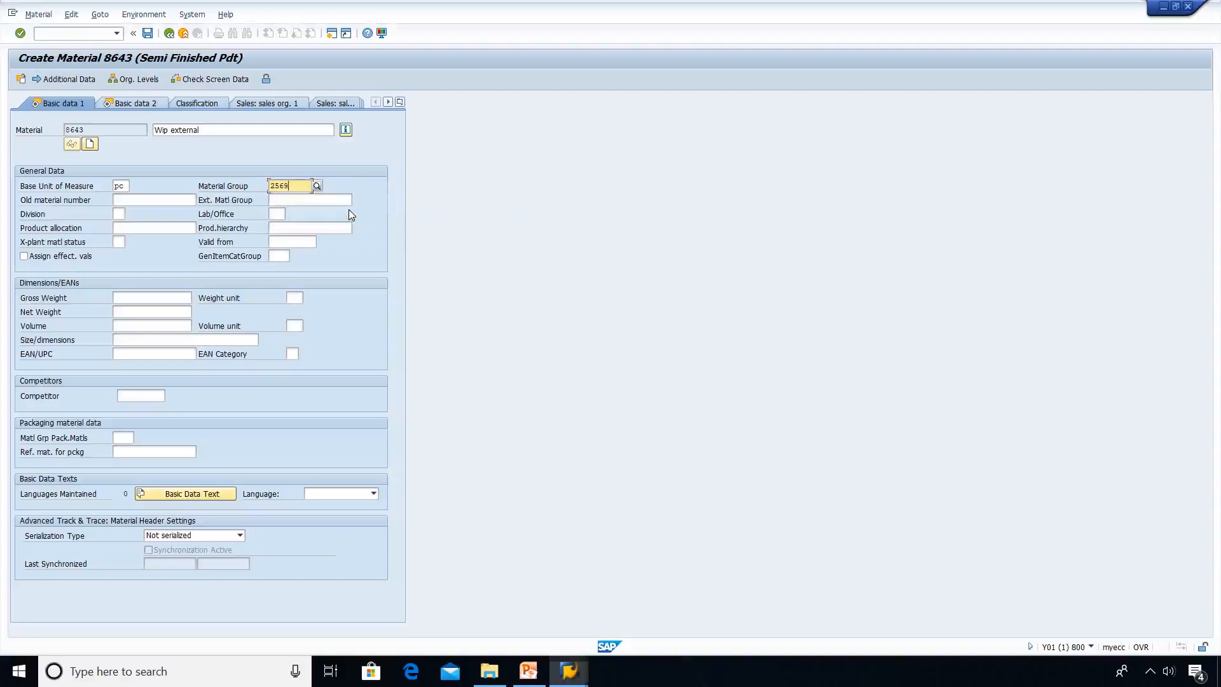
Set the gross weight to 100 kg and the net weight to 85, and continue to Basic data 2
key("Tab")
key("Tab")
key("Tab")
key("Tab")
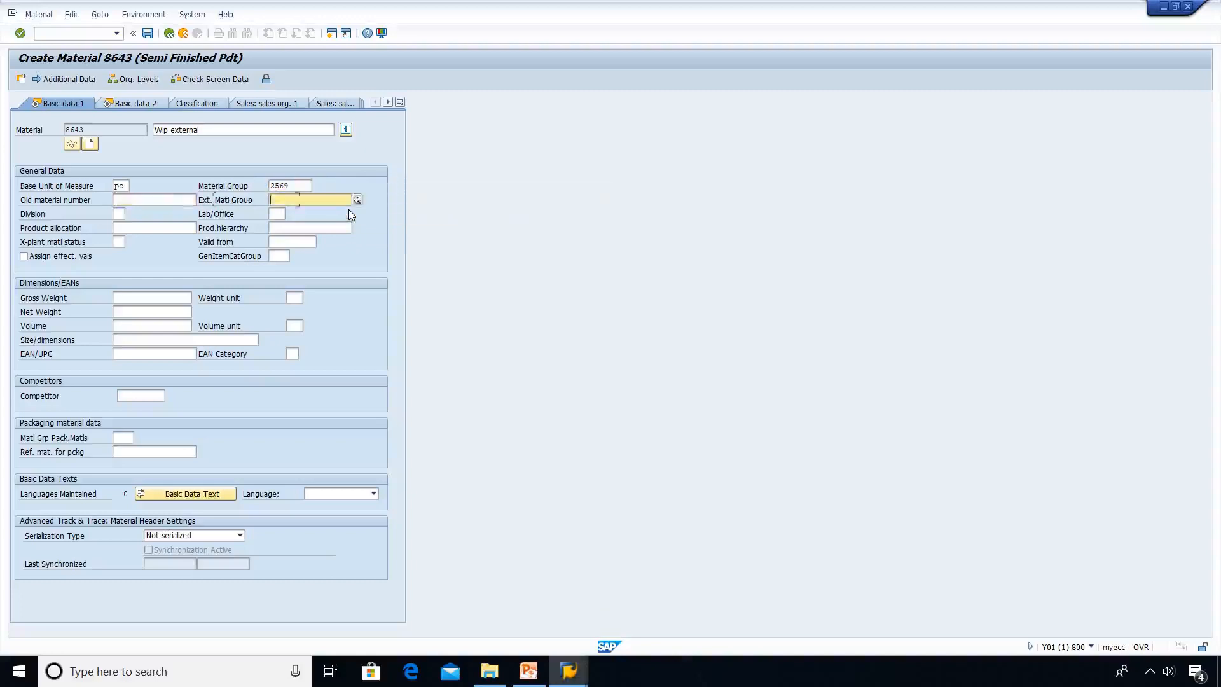
key("Tab")
key("Tab")
key("Tab")
key("Tab")
key("Tab")
key("Tab")
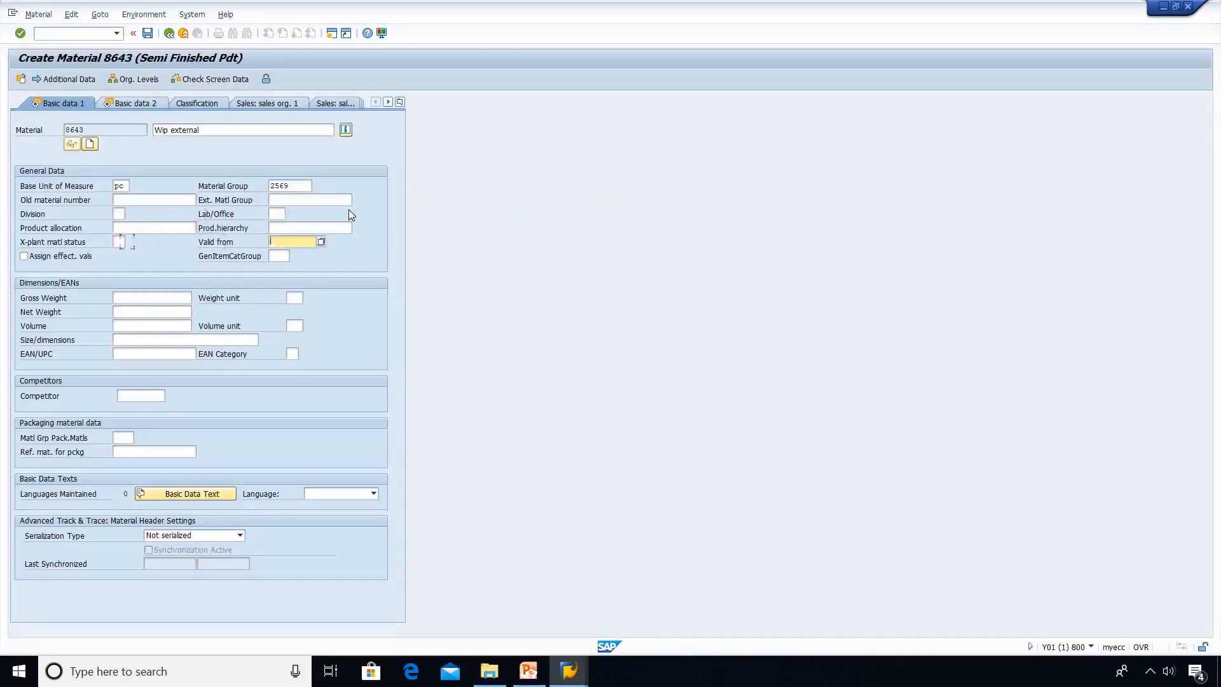
key("Tab")
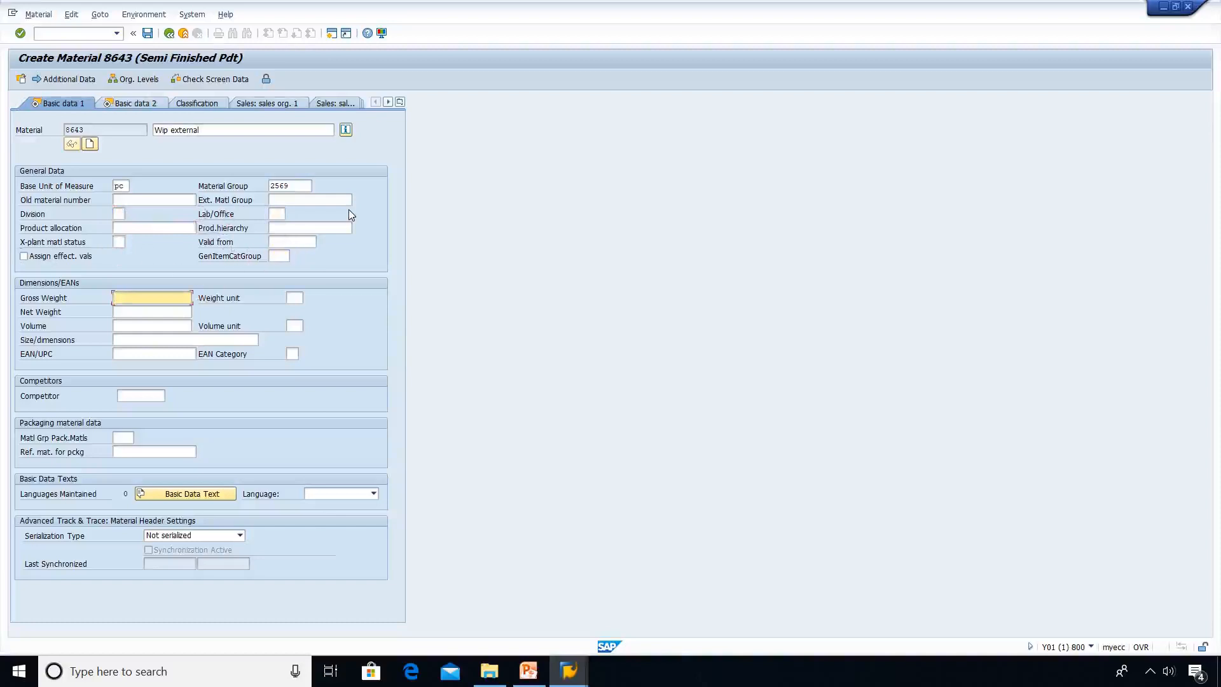
type("100")
key("Tab")
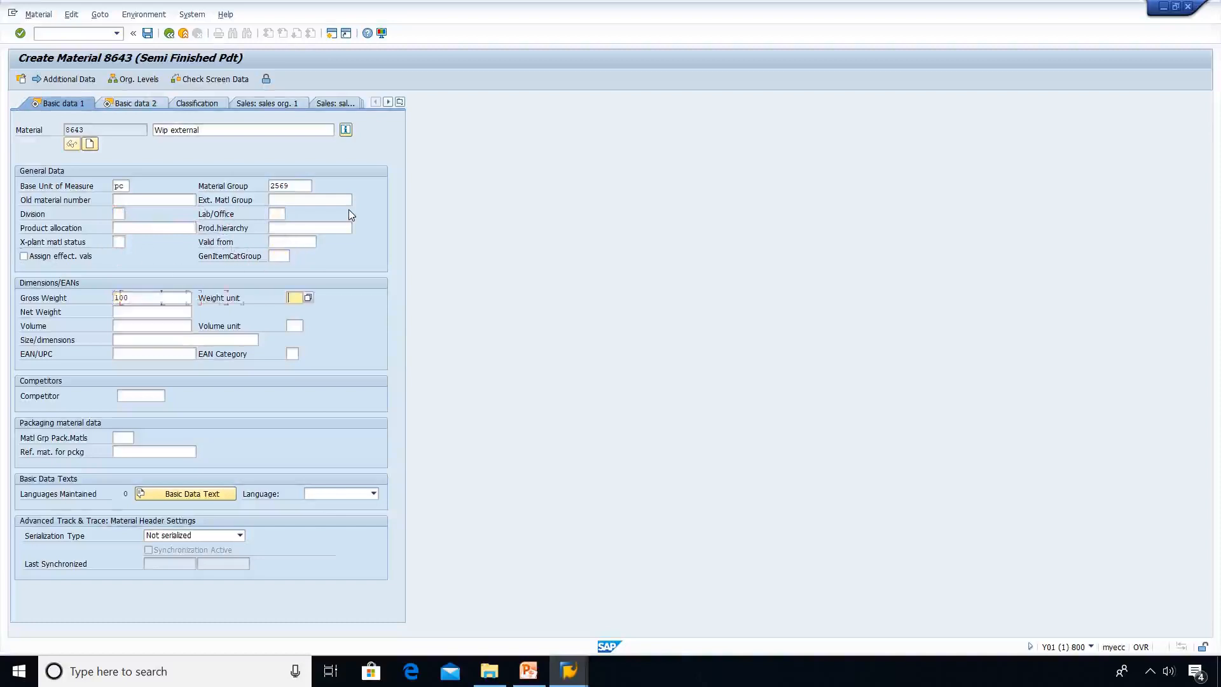
type("kg")
key("Tab")
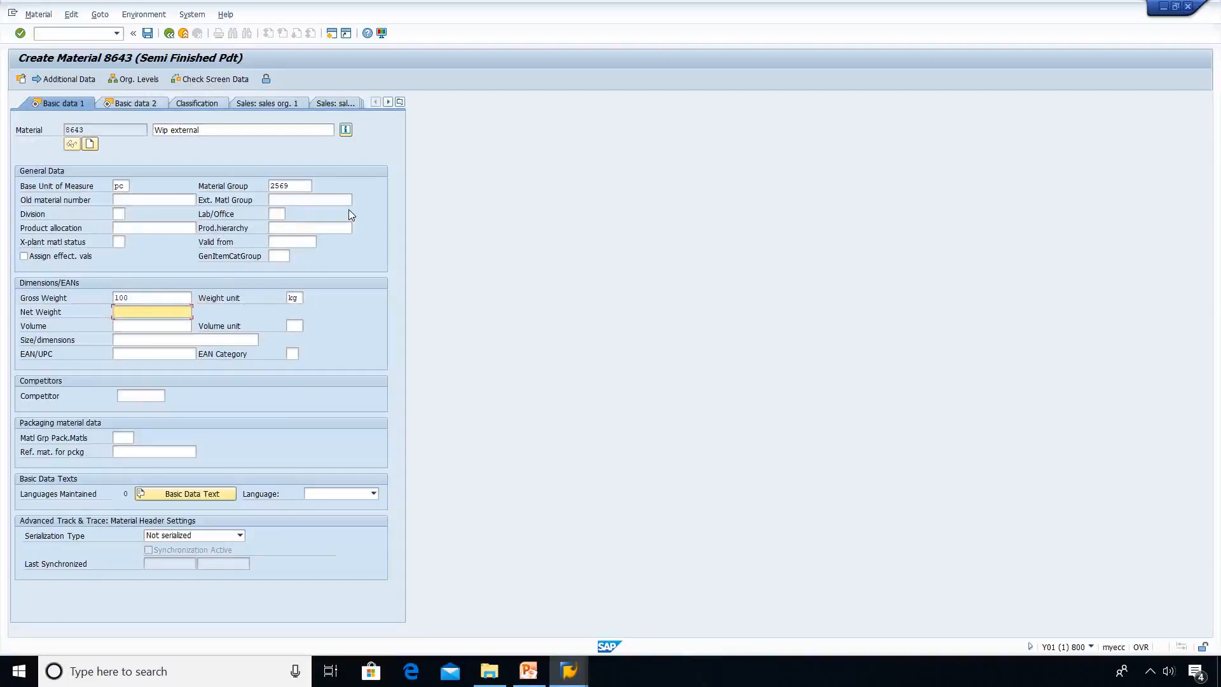
type("100")
key("Return")
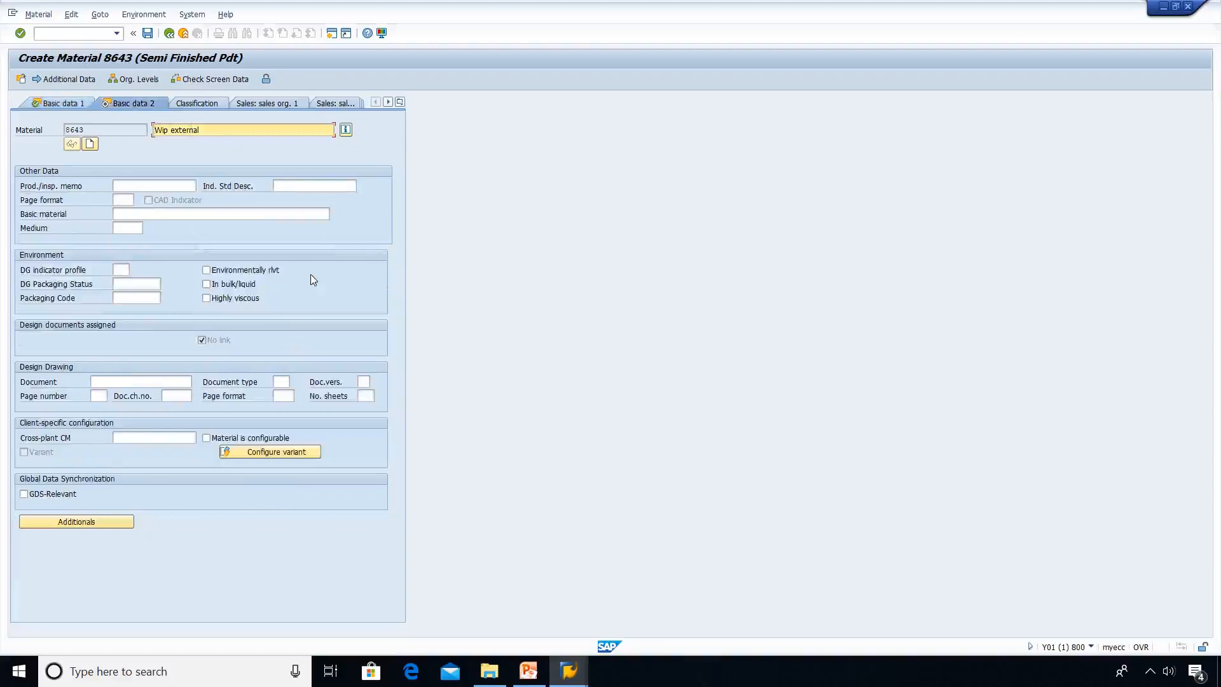
Leave Basic data 2 blank, assign purchasing group 000 in the purchasing data, and continue to the first plant data / storage view
key("Return")
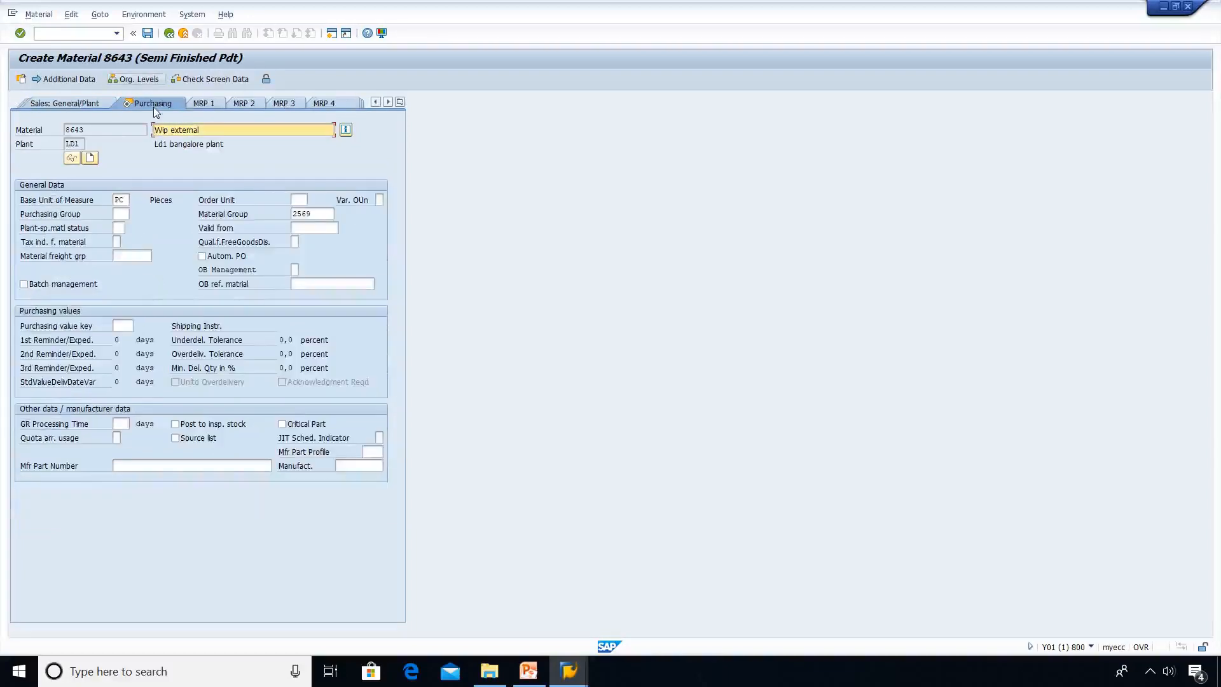
key("Tab")
key("Tab")
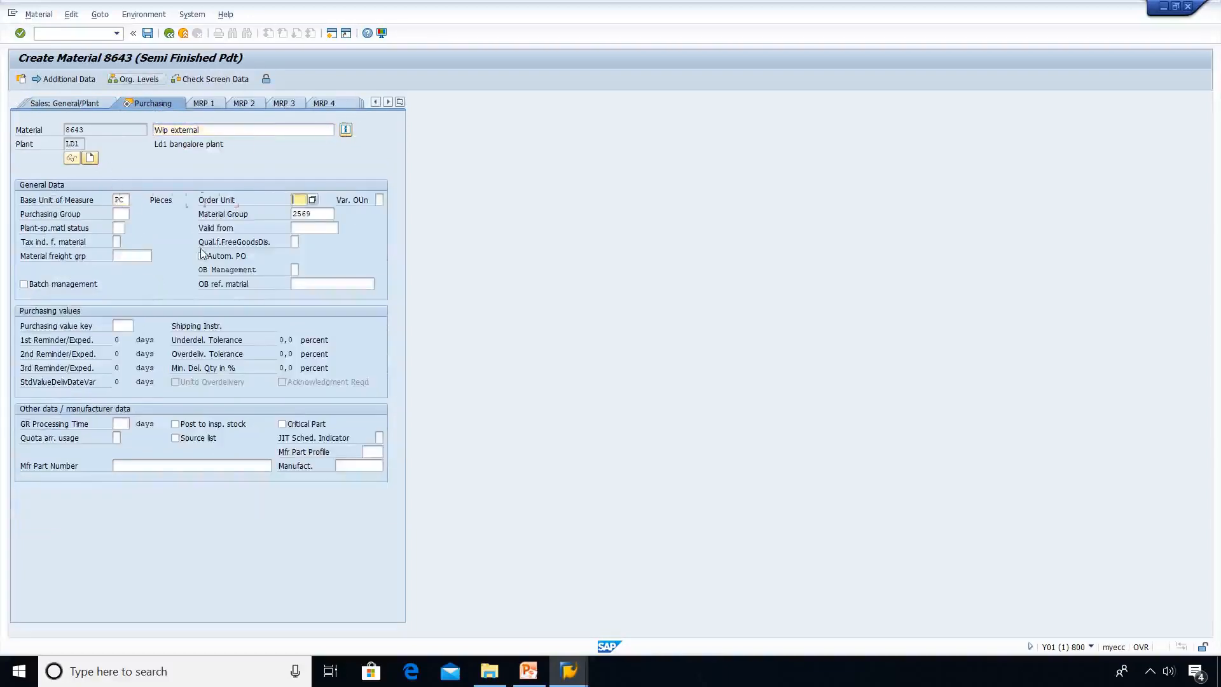
key("Tab")
key("Tab")
type("000")
key("Tab")
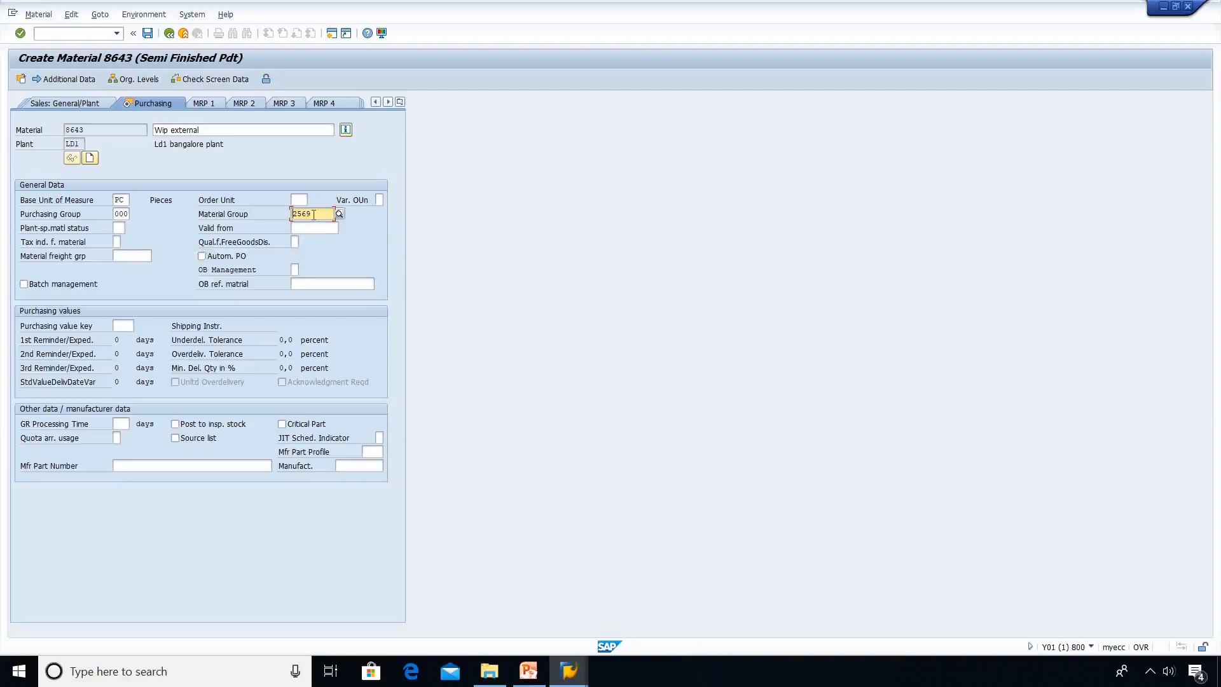
key("Tab")
key("Tab")
key("Tab")
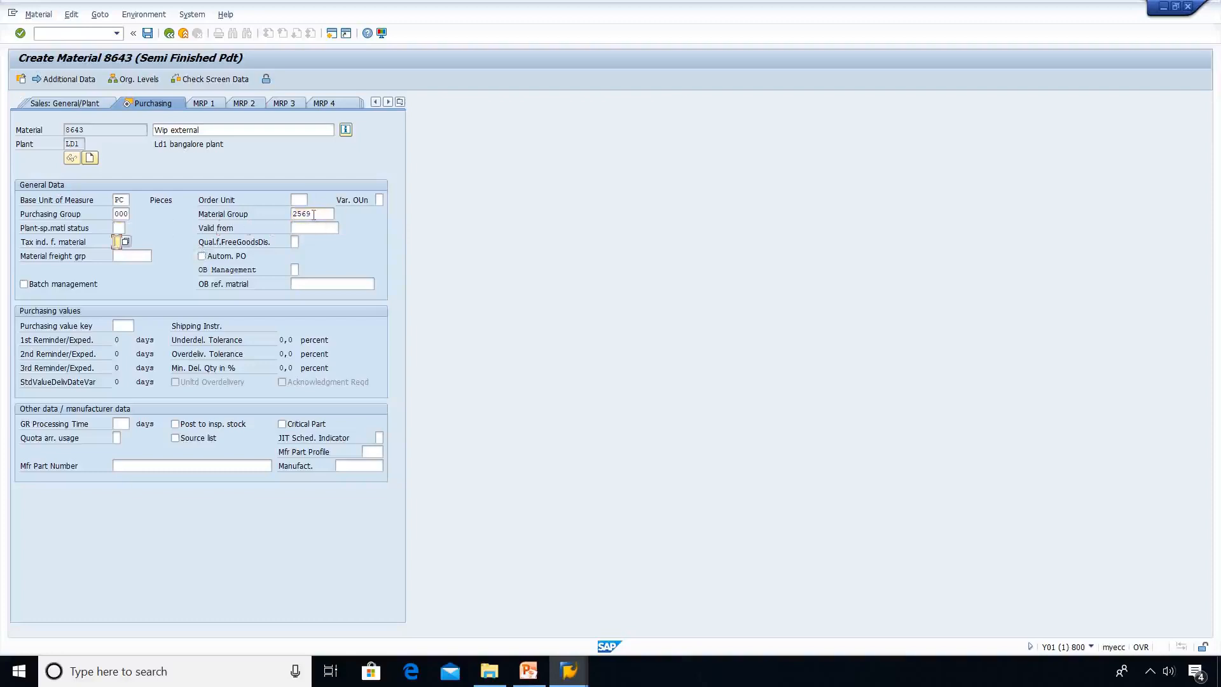
key("Tab")
key("Tab")
key("Tab")
key("Tab")
key("Tab")
key("Tab")
key("Tab")
key("Tab")
key("Return")
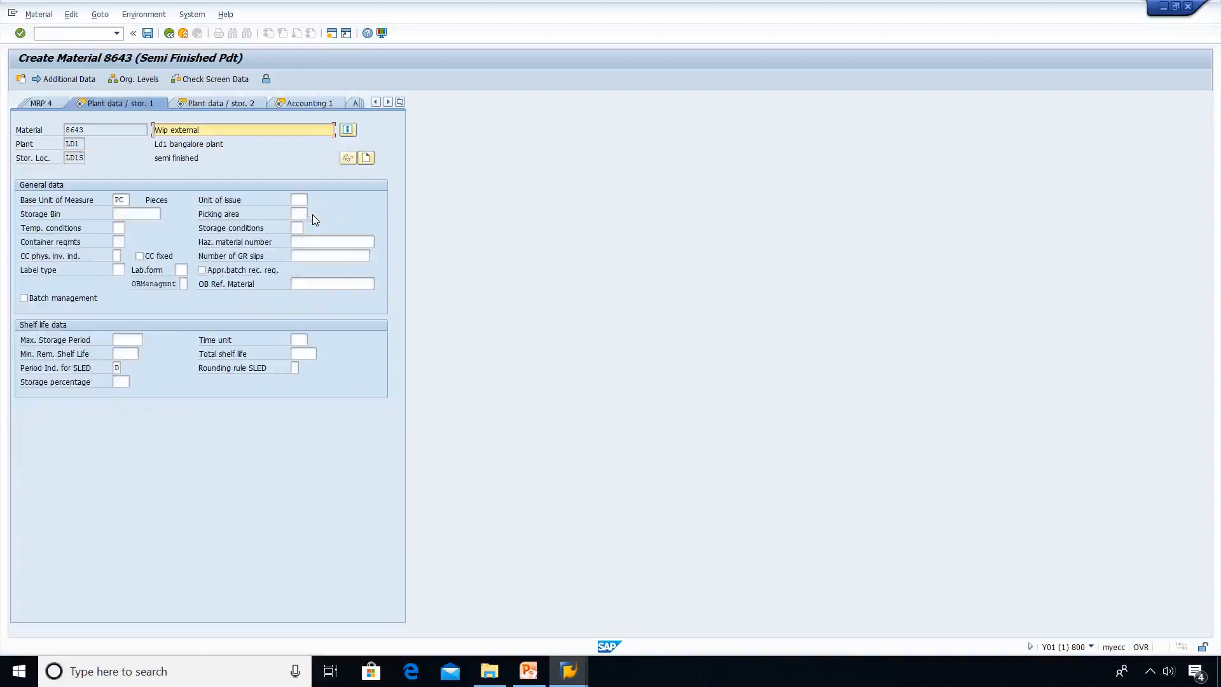
Pass both plant data / storage views without entries and choose valuation class 7910, Semi-finished (external), in Accounting 1
key("Return")
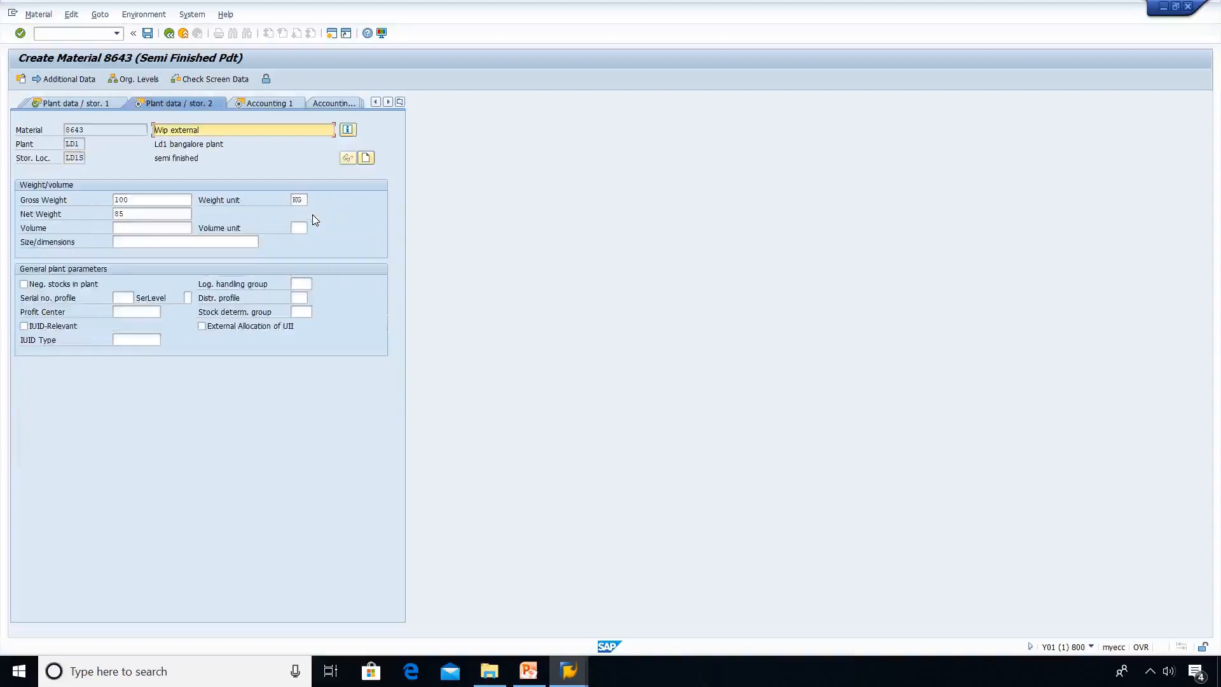
key("Return")
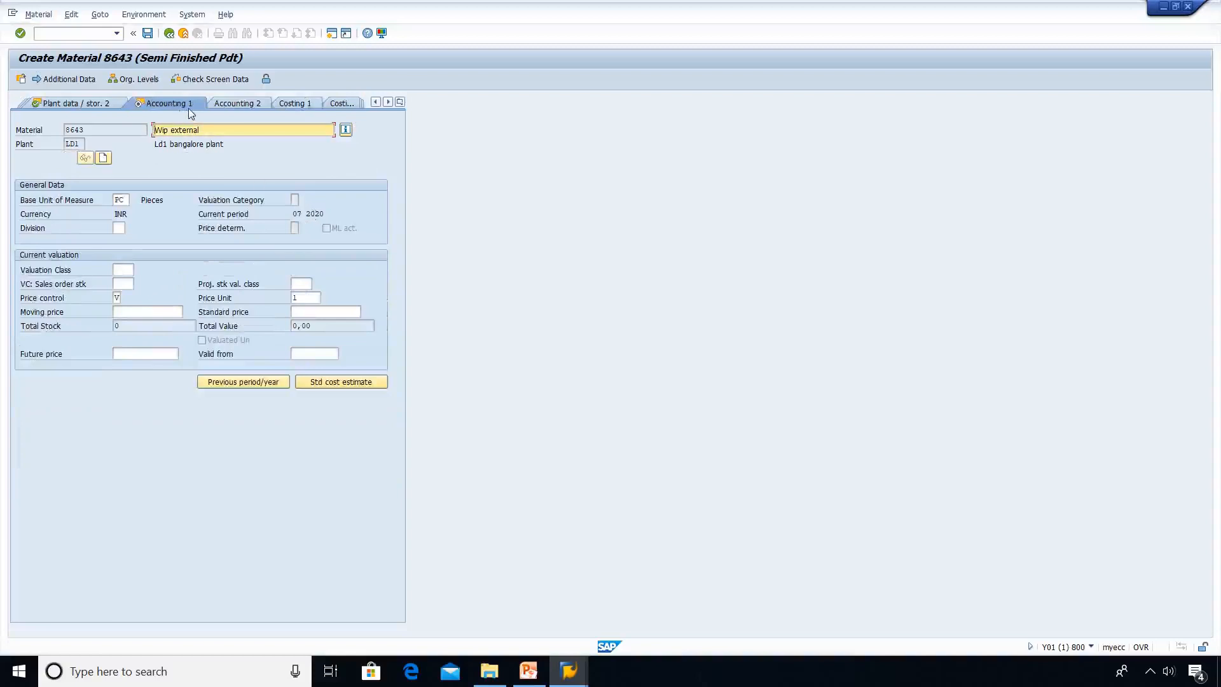
left_click(127, 267)
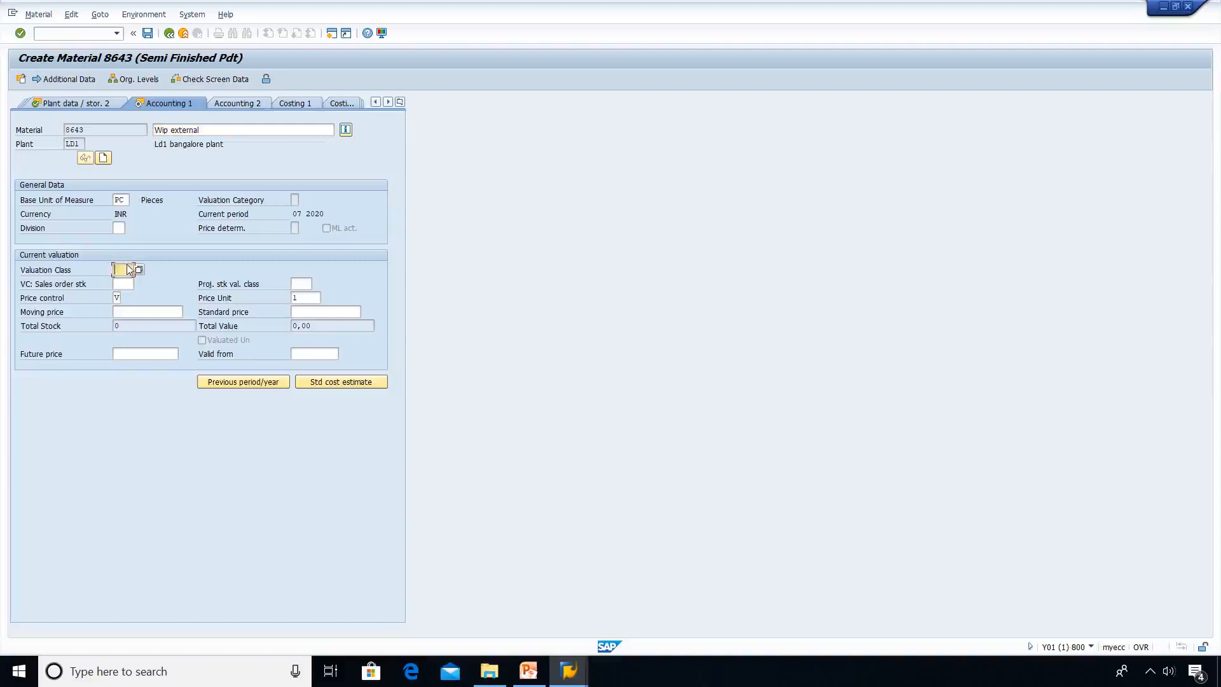
left_click(139, 269)
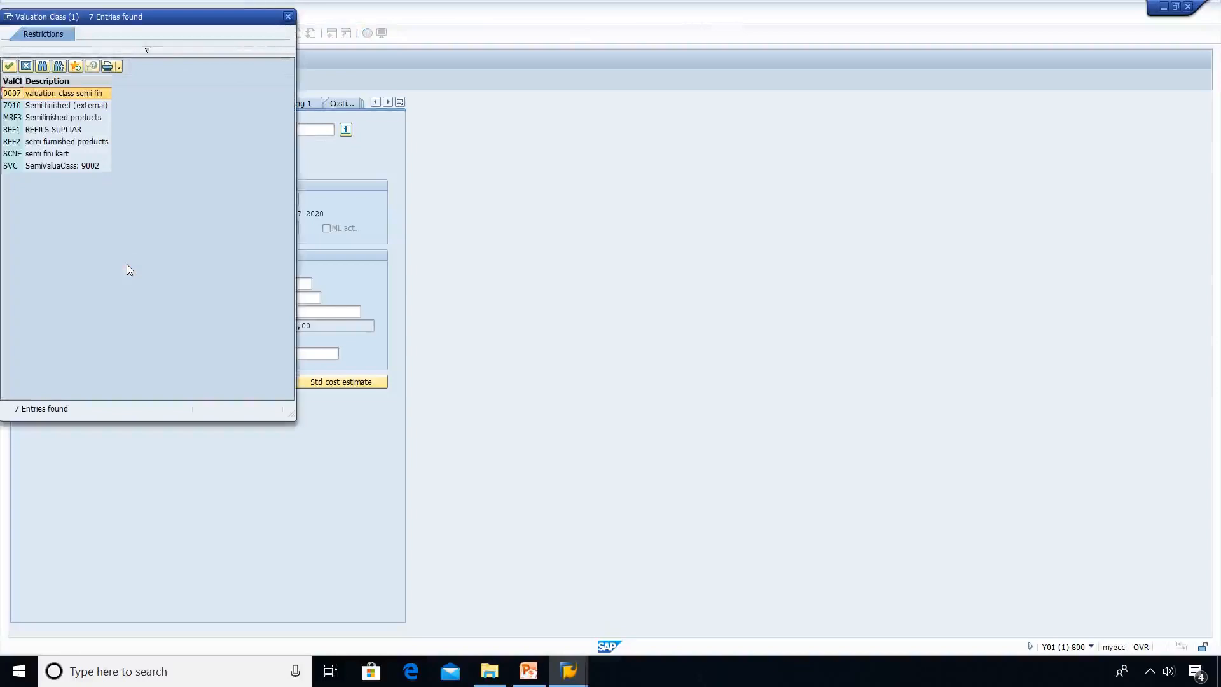
key("Down")
key("Return")
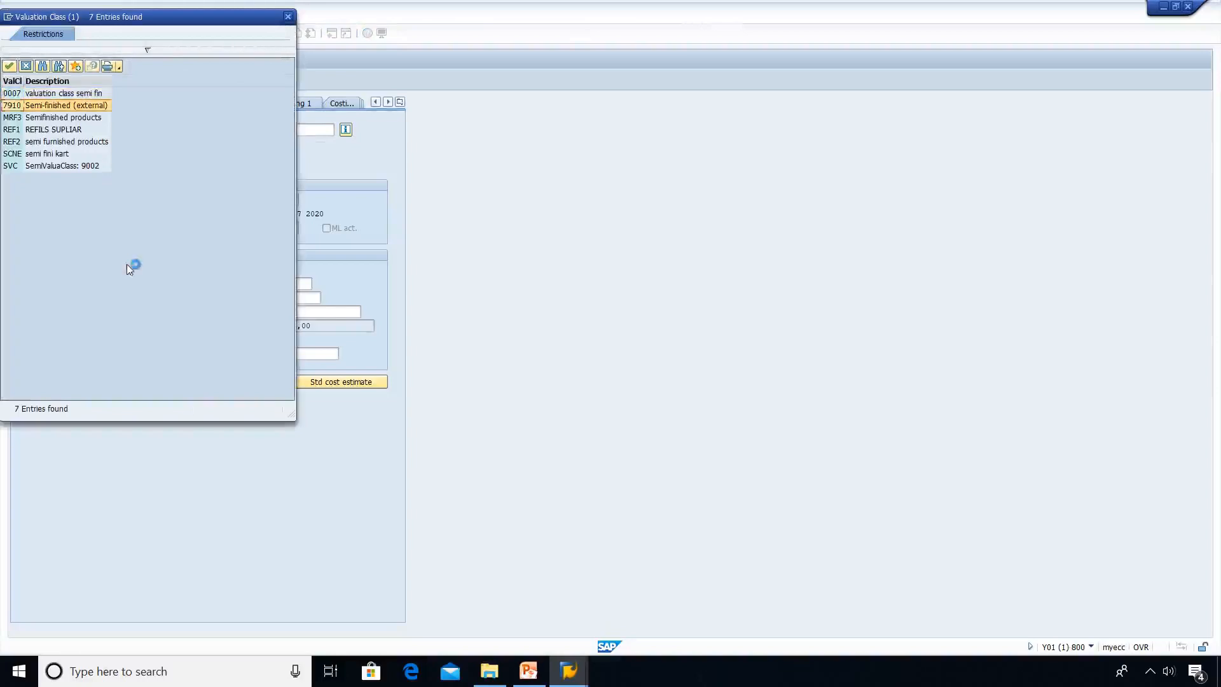
Keep price control V, enter a moving price of 80 and save the new material
key("Tab")
key("Tab")
key("Tab")
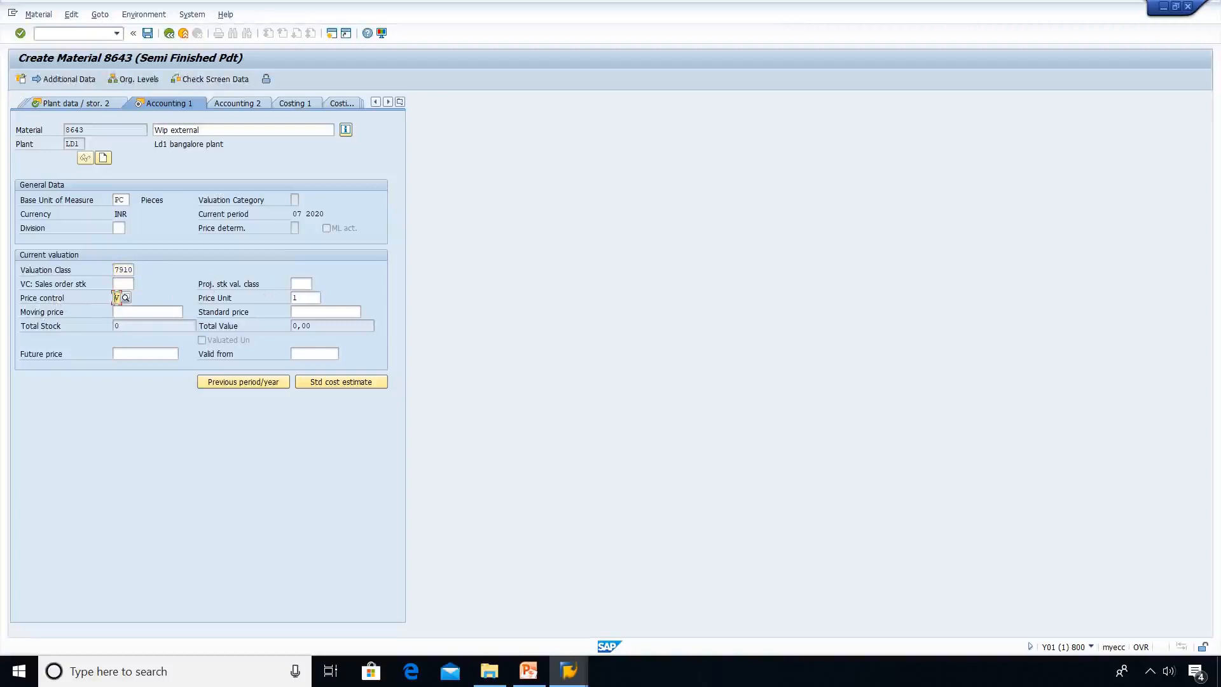
left_click(125, 311)
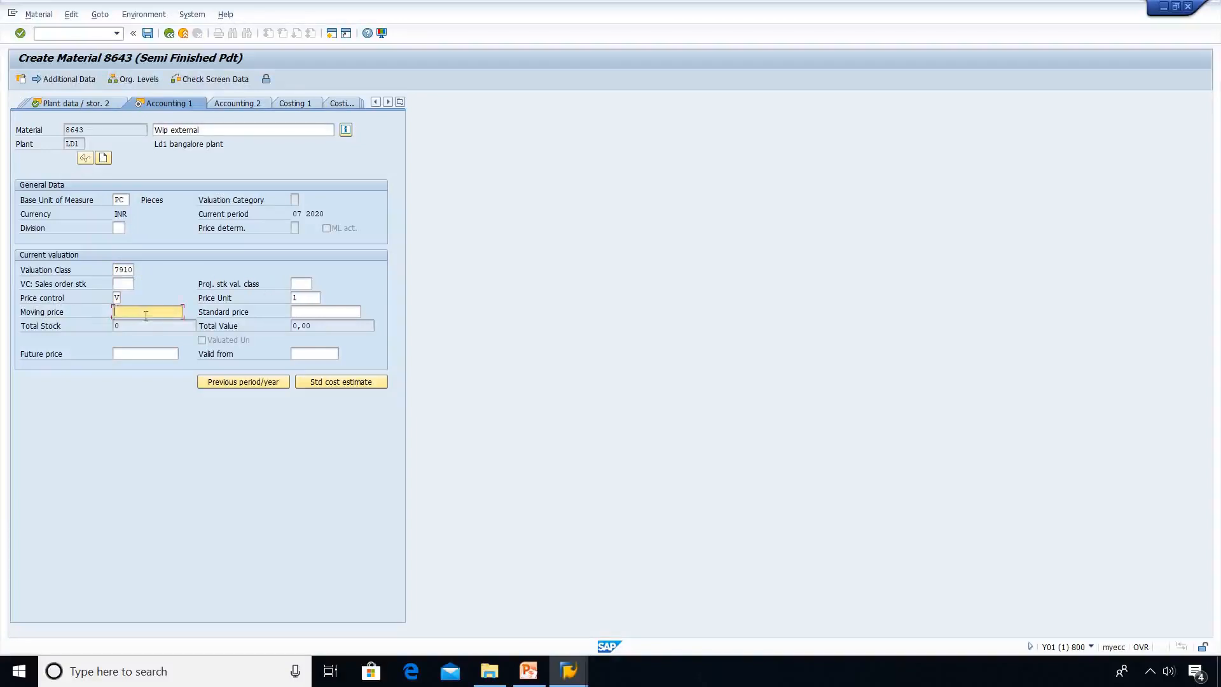
type("80")
key("Return")
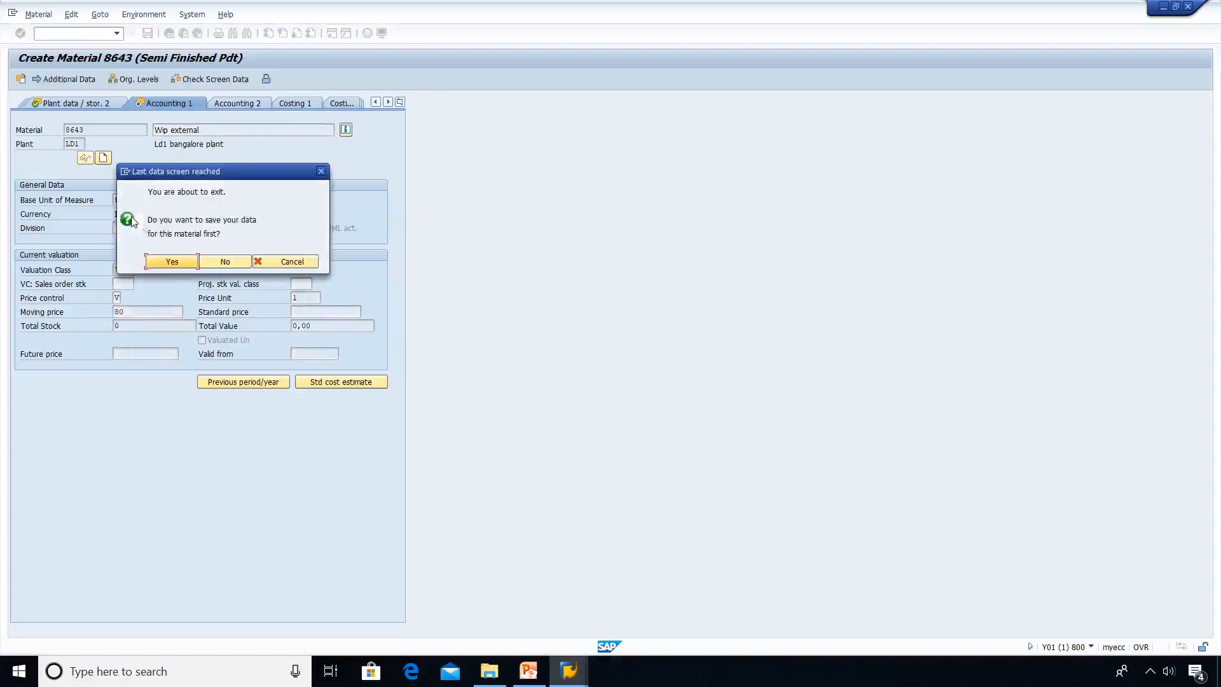
left_click(182, 265)
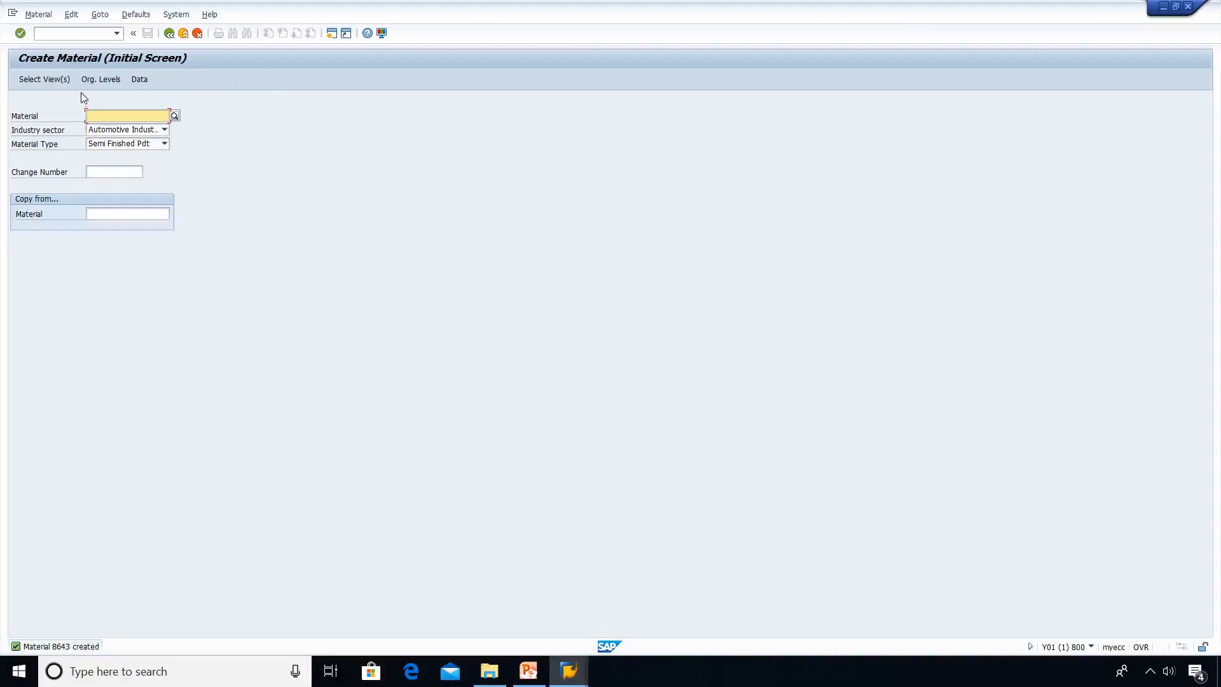
Change the material type to Finished goods for the next material
left_click(66, 36)
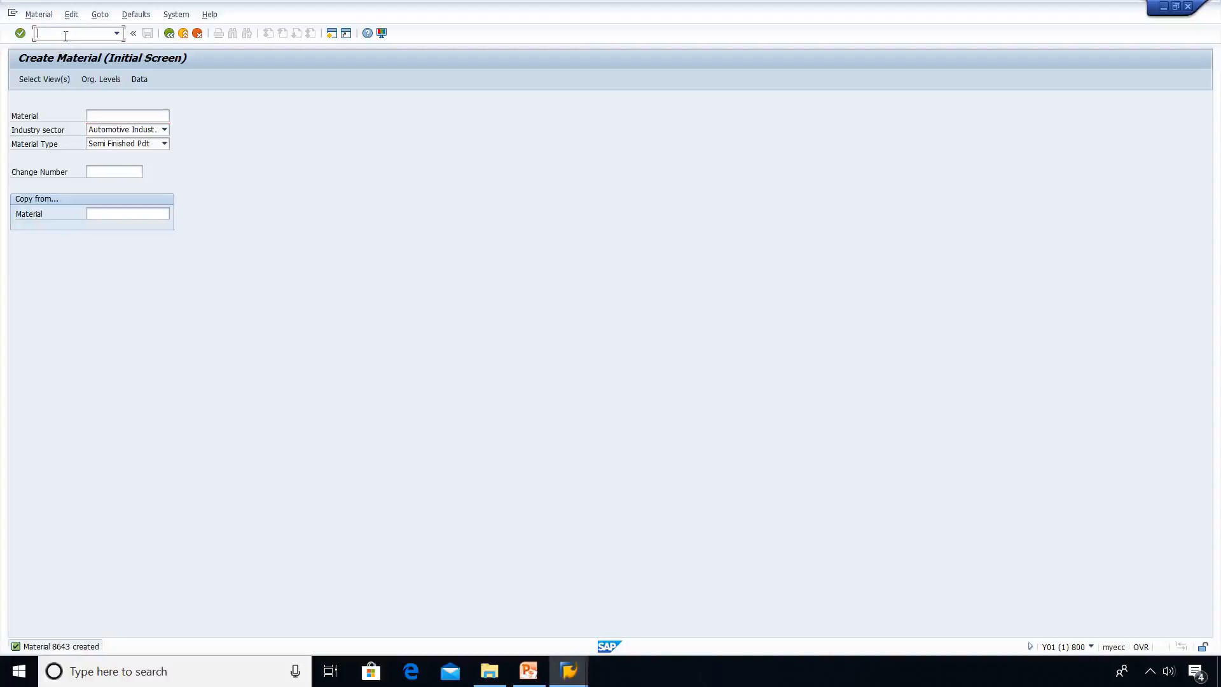
left_click(158, 146)
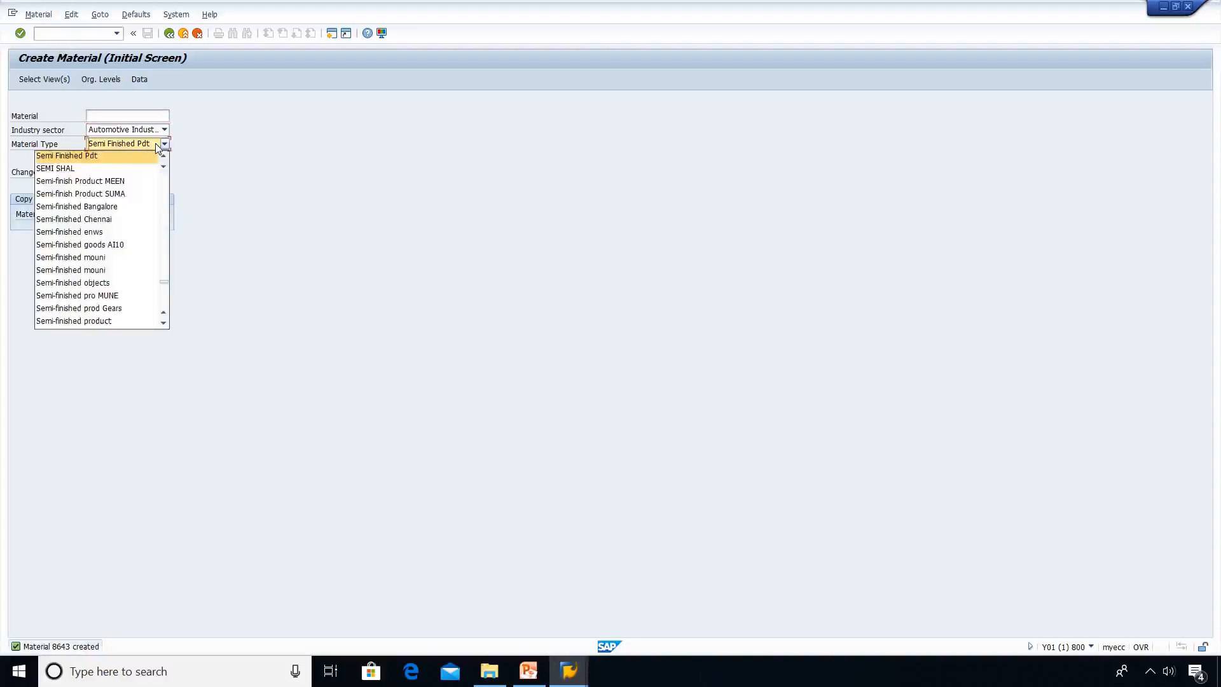
key("f")
key("Down")
key("Down")
key("Down")
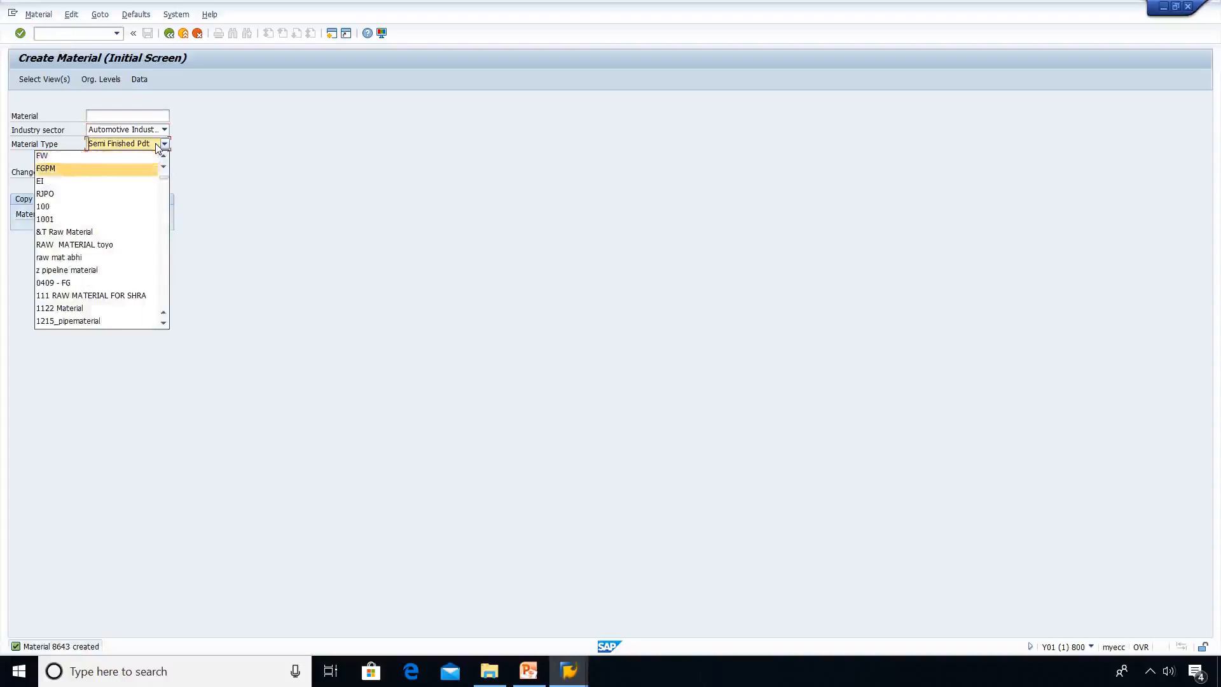
key("f")
key("f")
key("f")
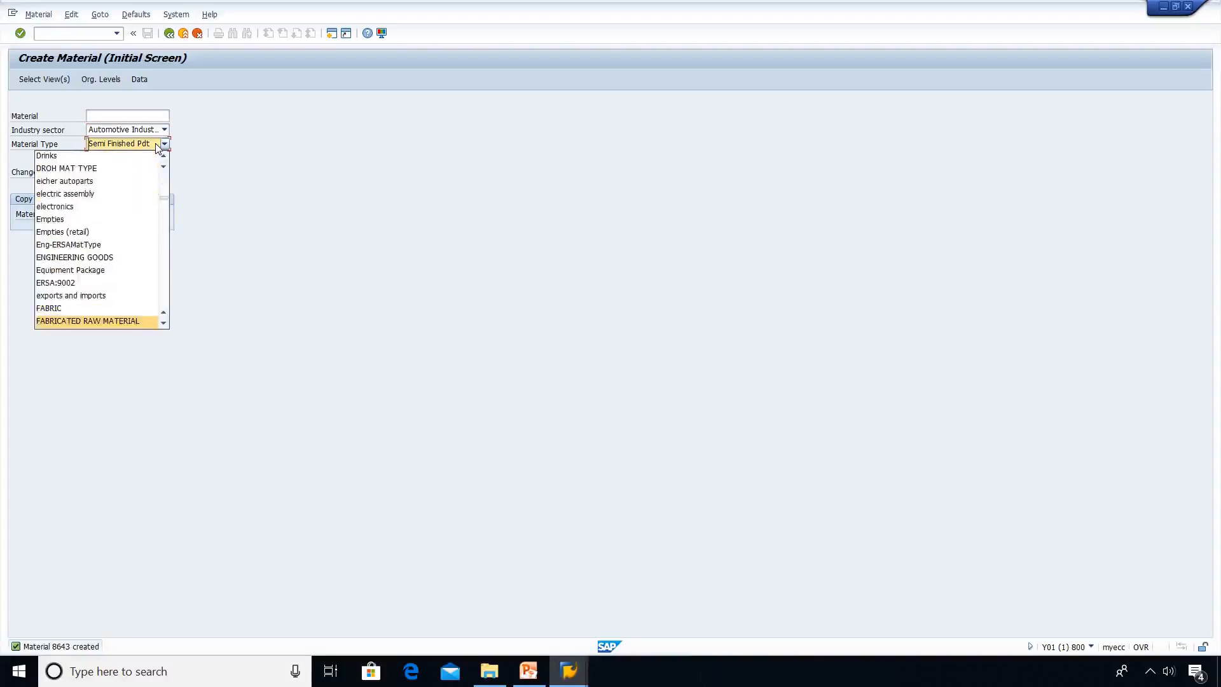
key("f")
key("f")
key("f")
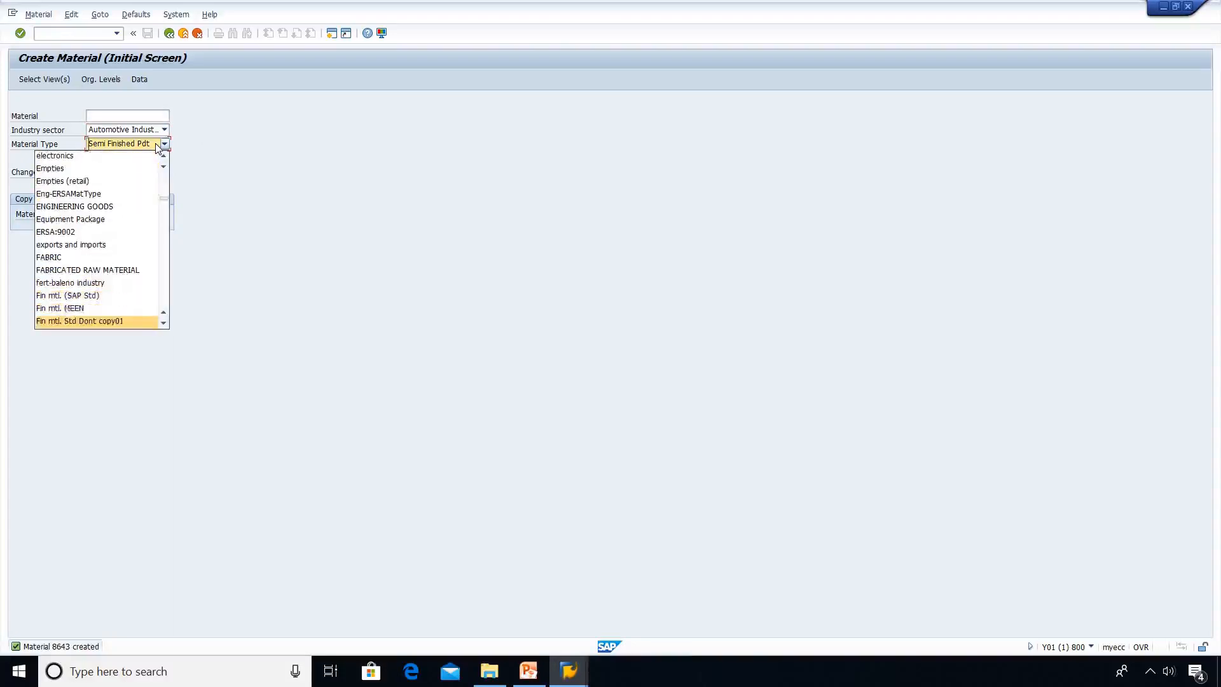
key("f")
key("f")
key("f")
key("f")
key("f")
key("f")
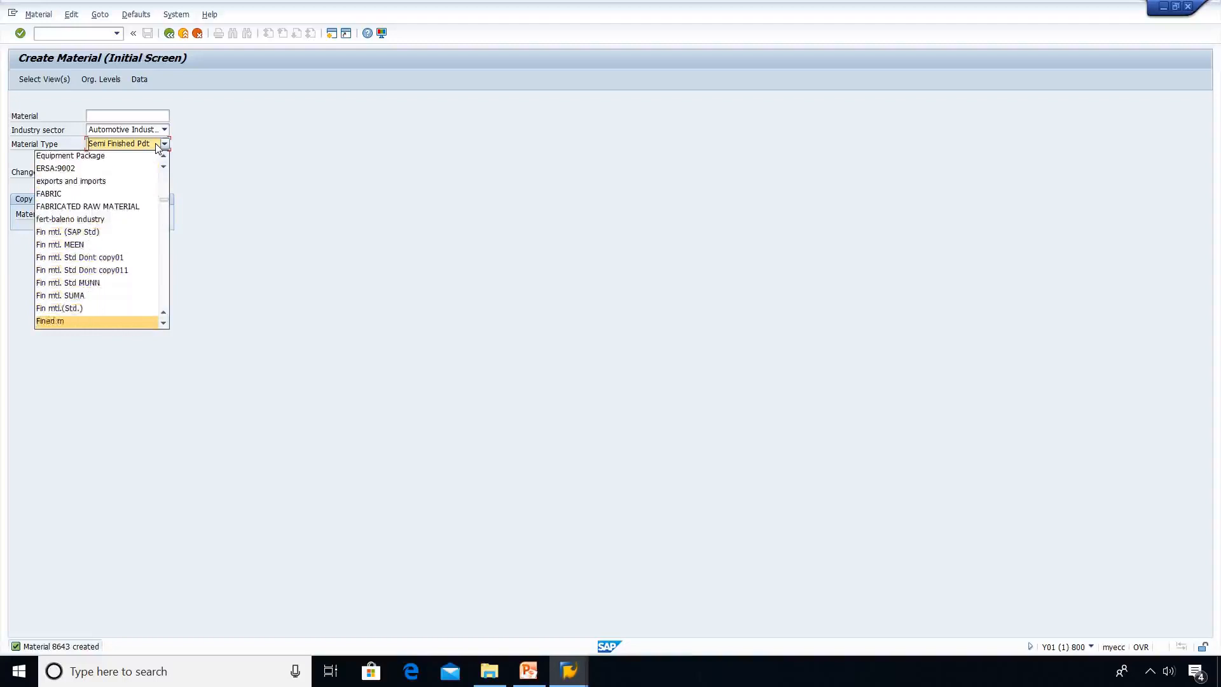
key("f")
key("f")
key("f")
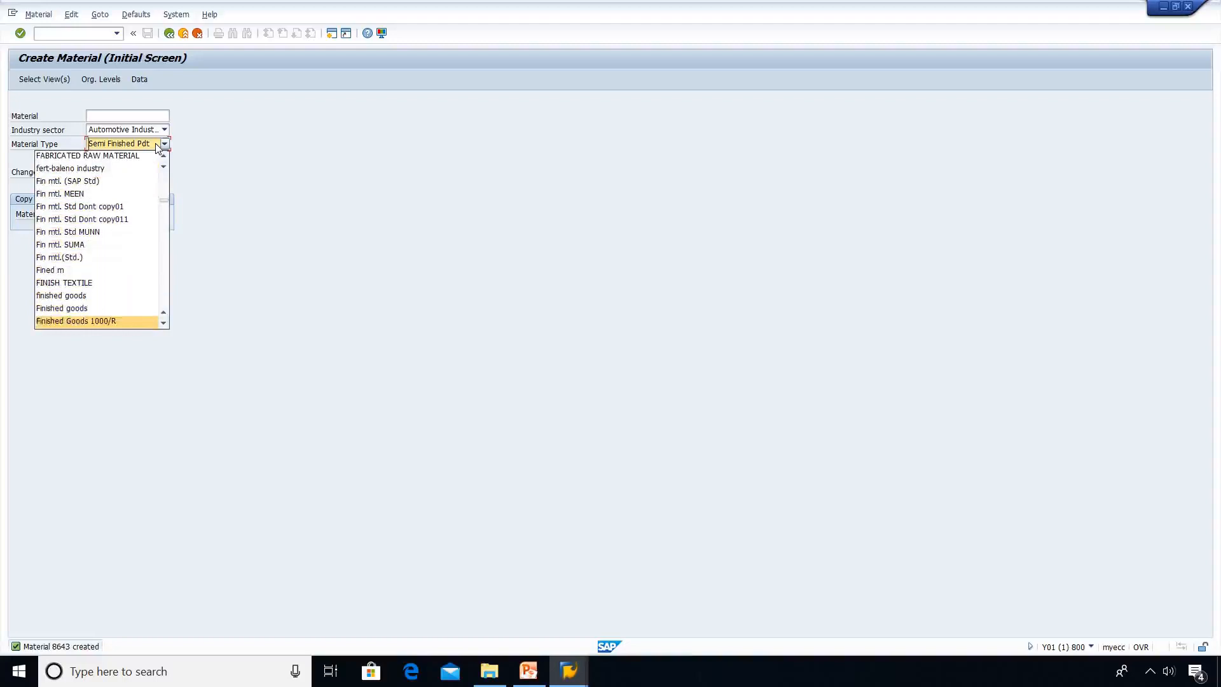
key("Up")
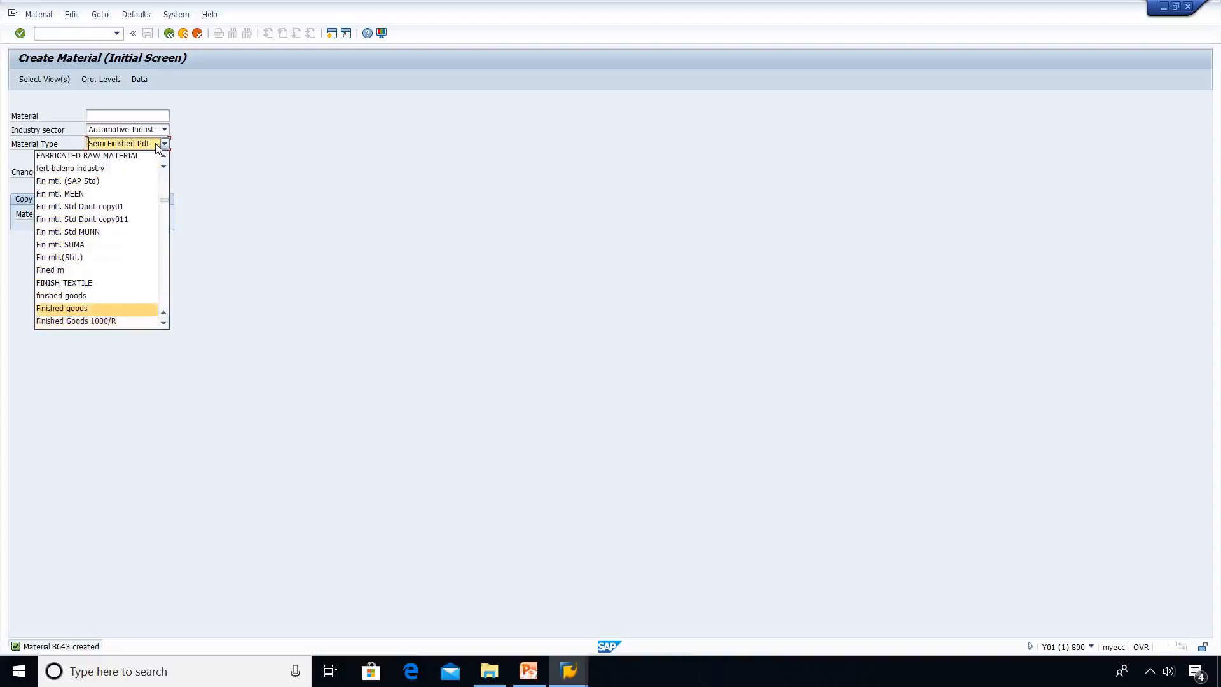
key("Return")
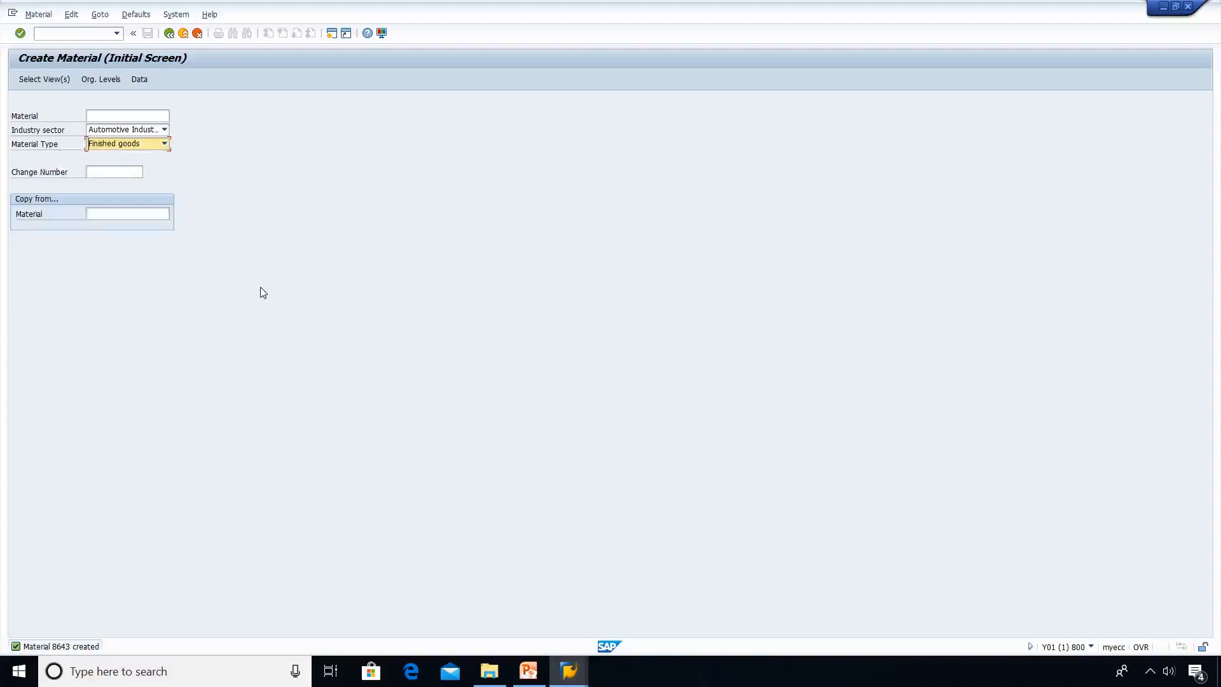
Open the view selection for the finished goods material and select Basic Data 1 and Basic Data 2
key("Return")
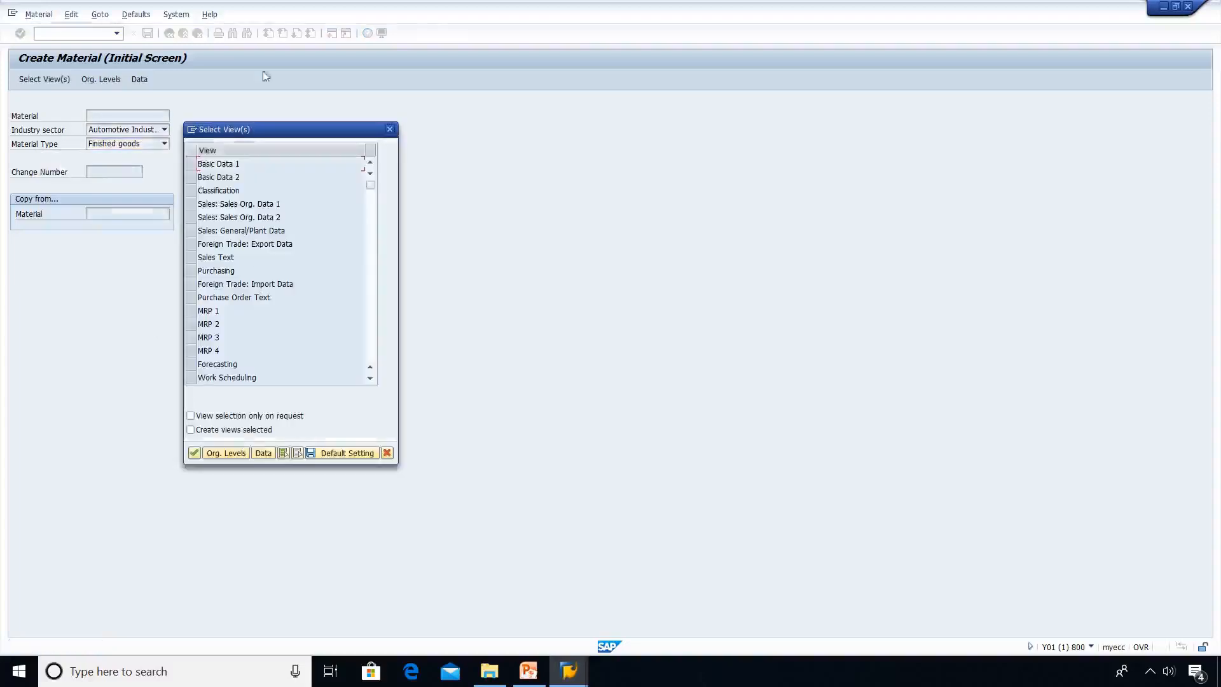
left_click(193, 163)
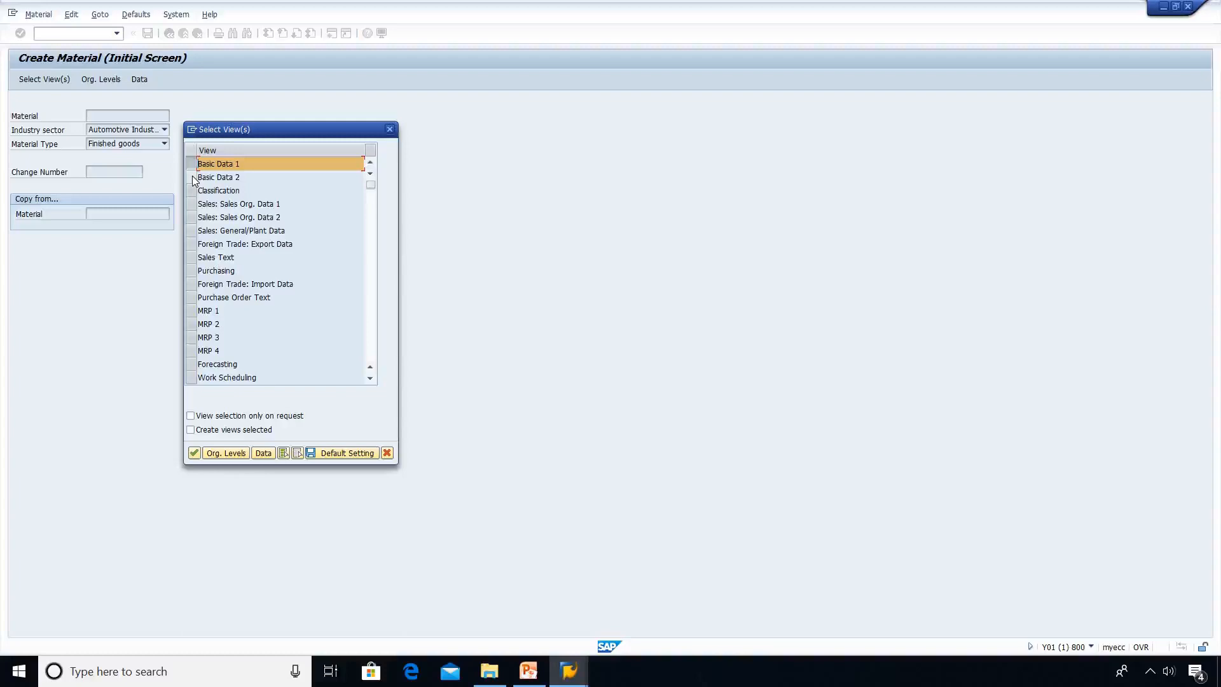
left_click(193, 178)
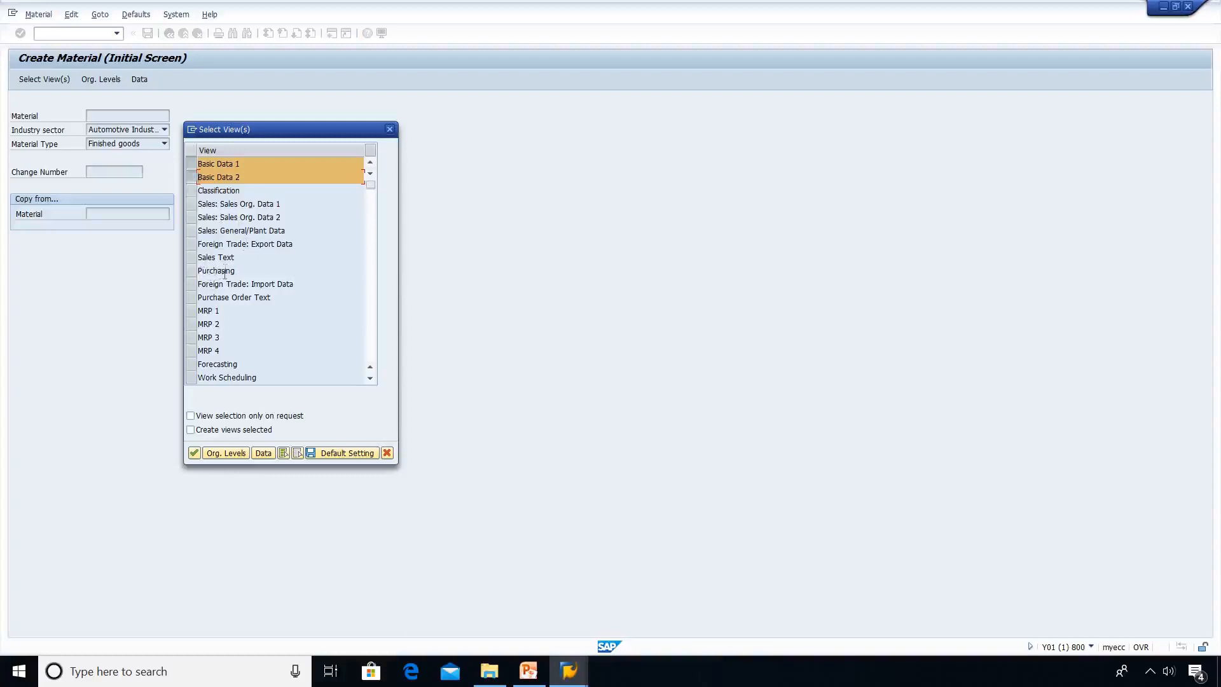
Add General Plant Data / Storage 1, General Plant Data / Storage 2 and Accounting 1 to the selected views
left_click(370, 379)
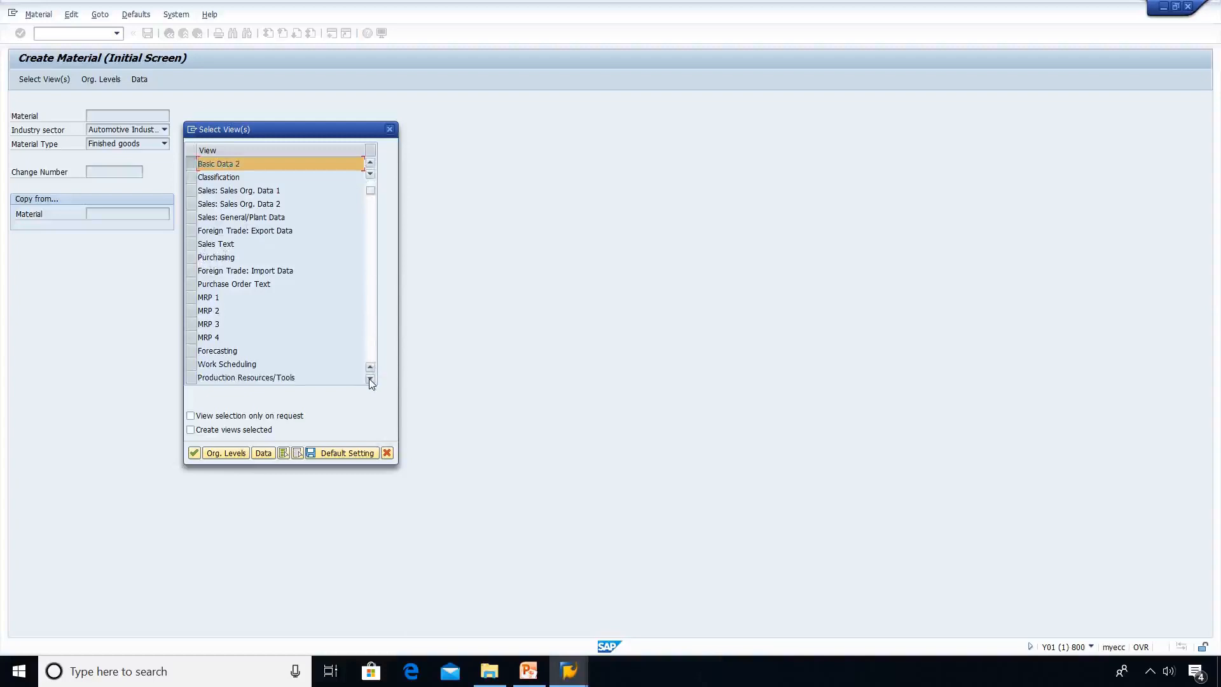
left_click(370, 379)
left_click(370, 379)
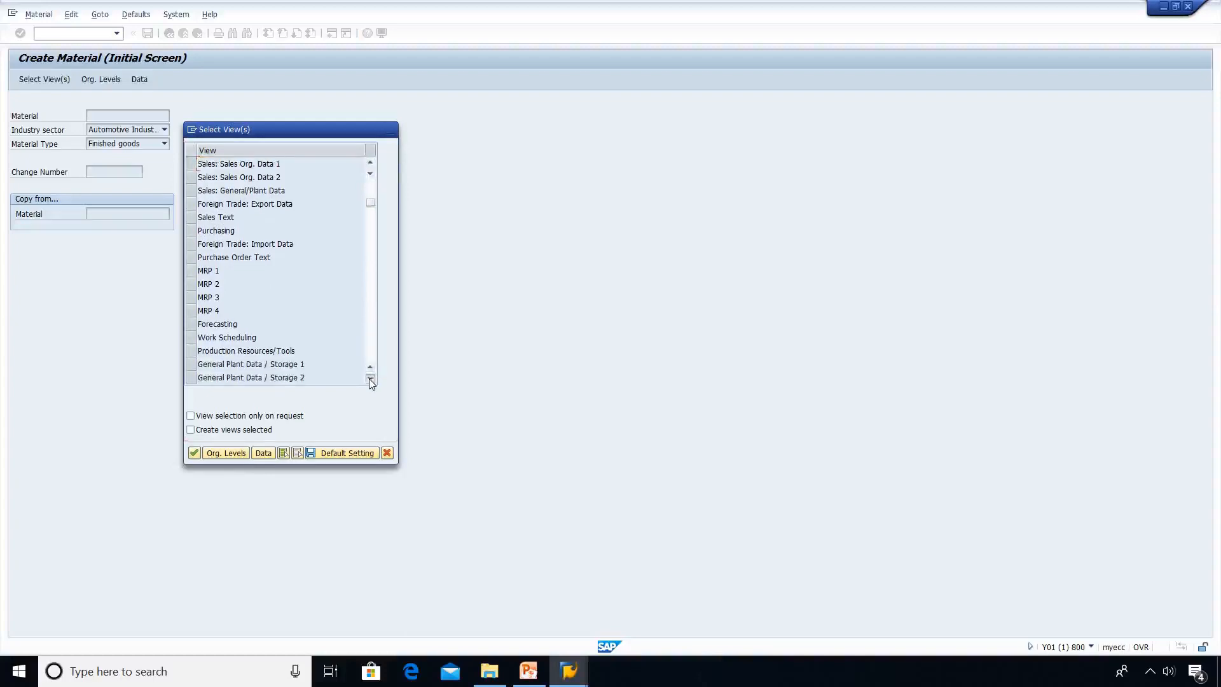
left_click(370, 379)
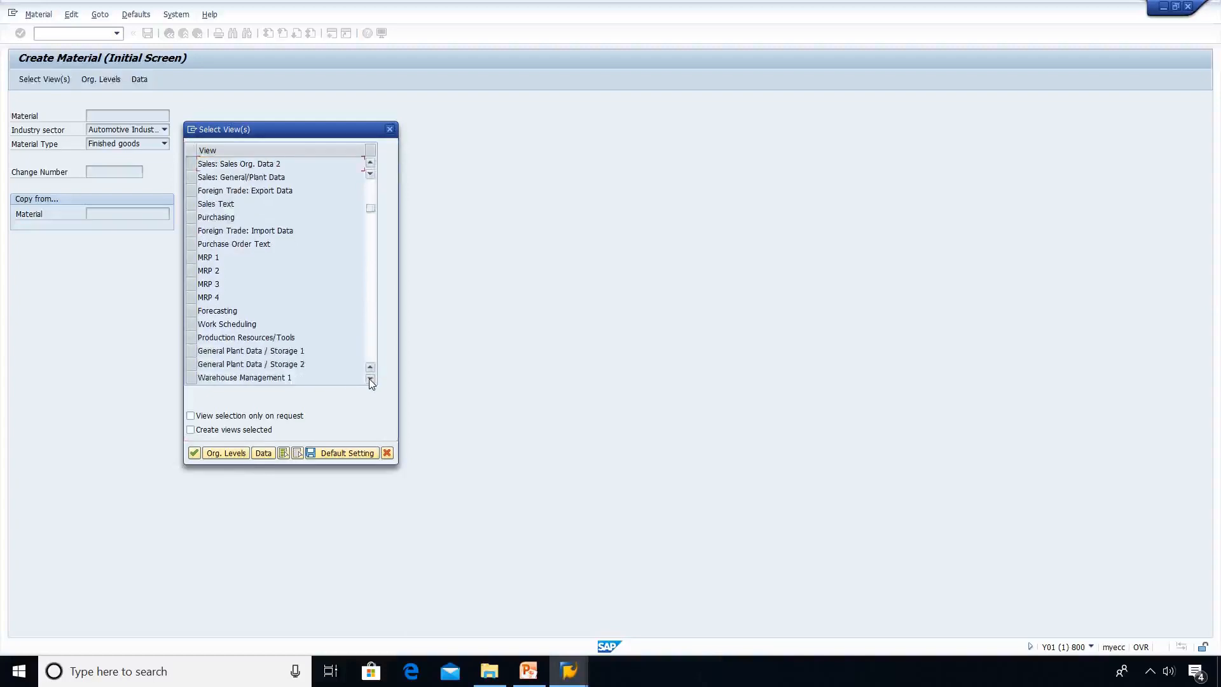
left_click(194, 353)
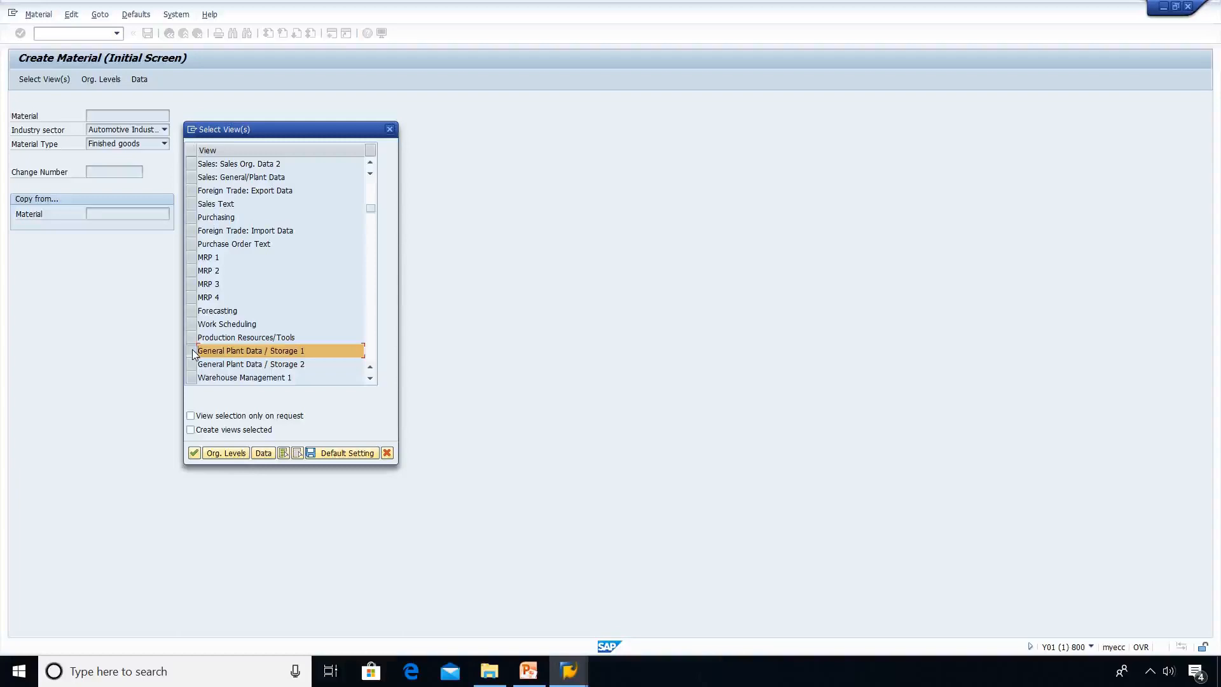
left_click(192, 354)
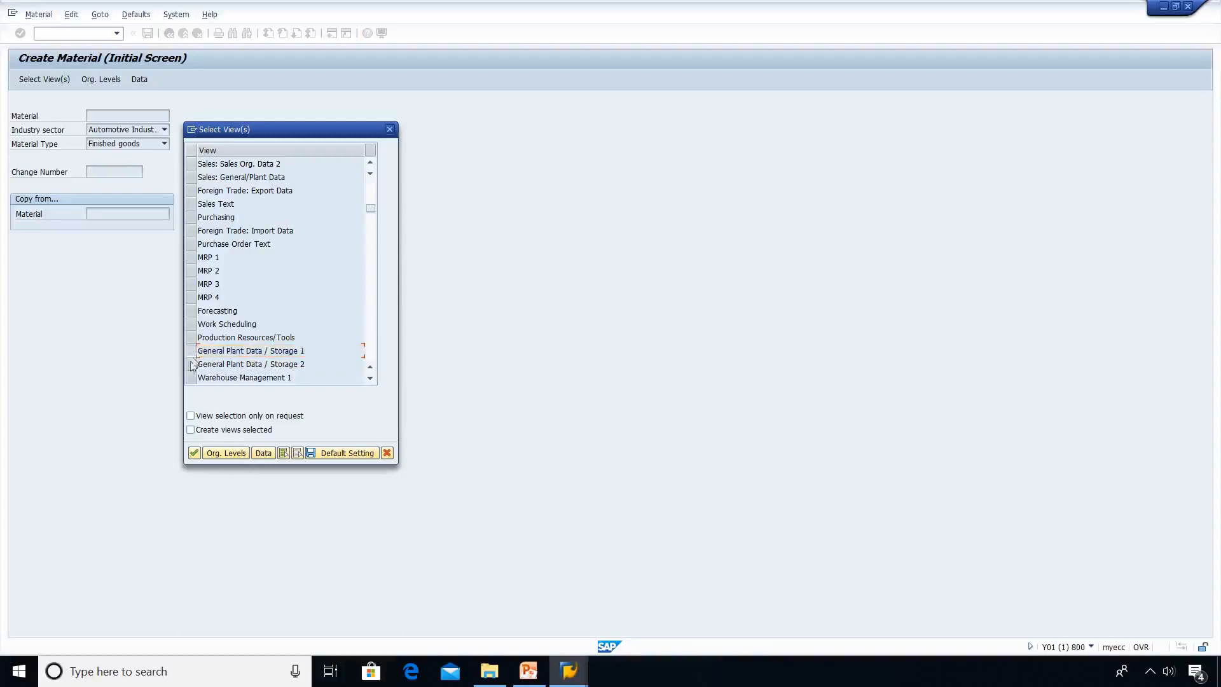
left_click(192, 354)
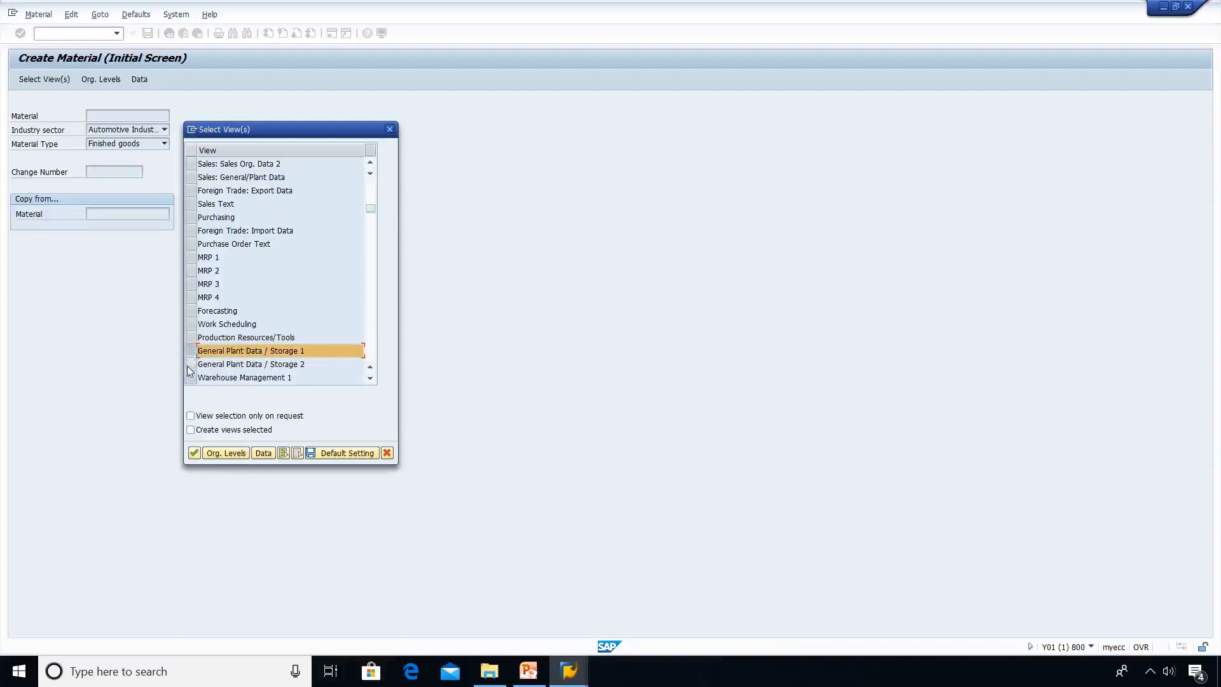
left_click(370, 378)
left_click(370, 379)
left_click(370, 380)
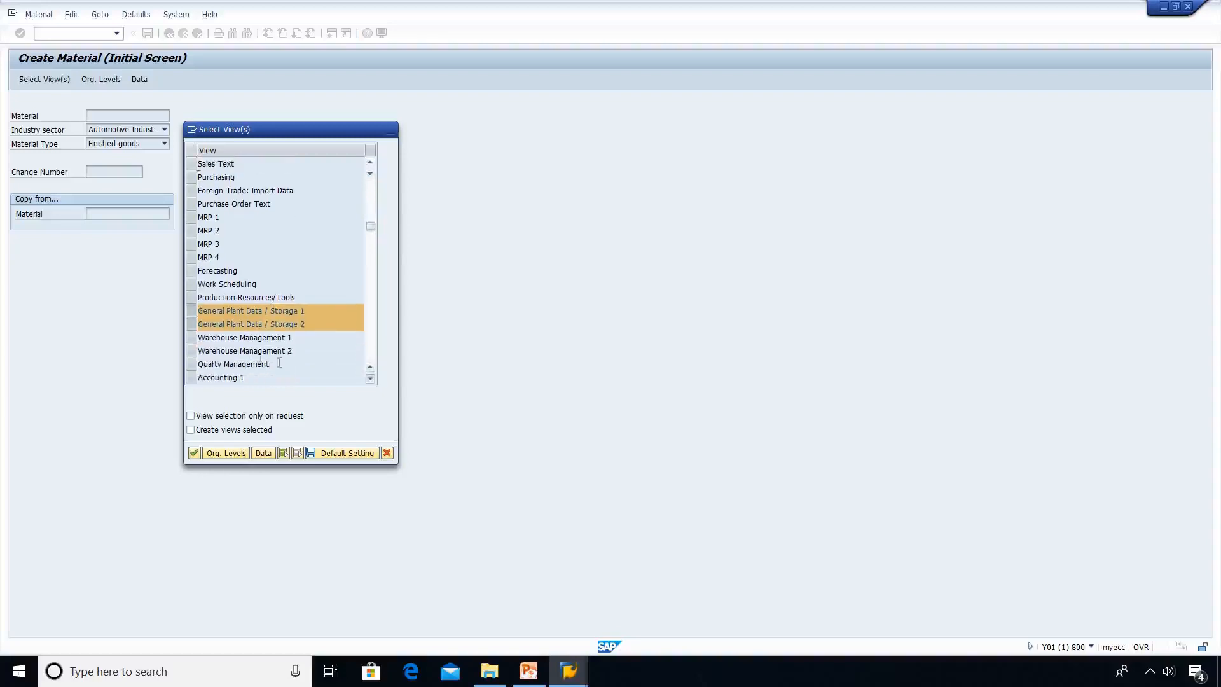
left_click(370, 379)
left_click(192, 366)
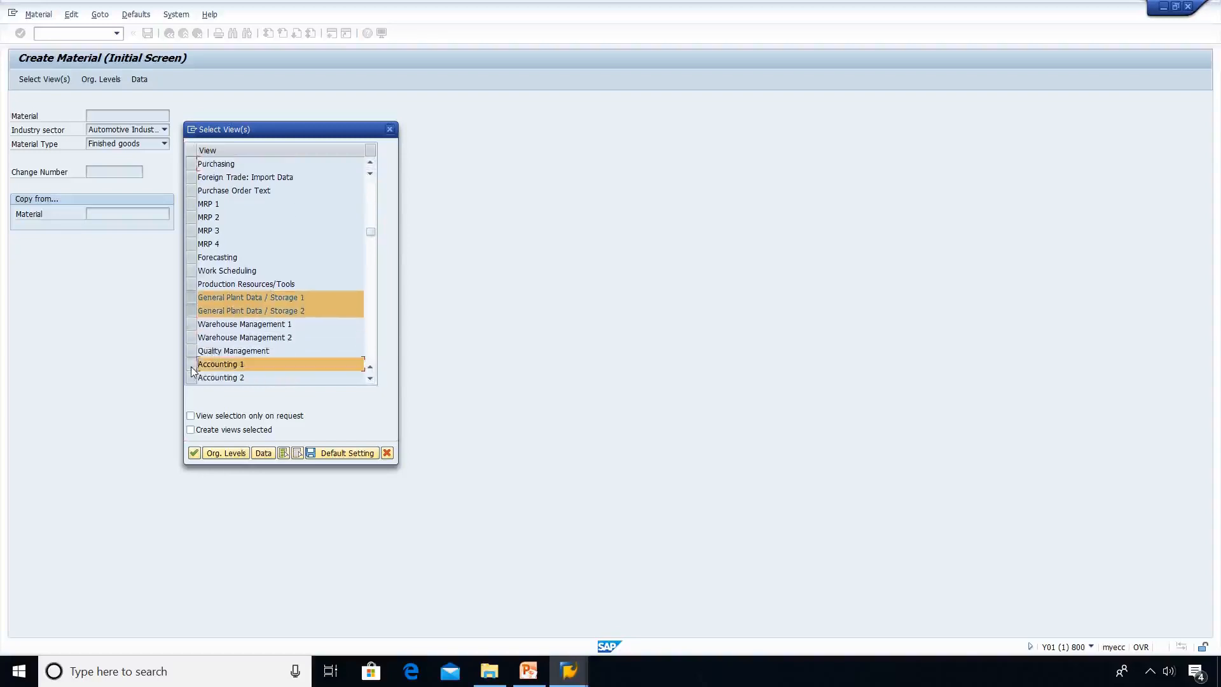
Set the organizational levels to plant LD1 and storage location LD1F, and continue to the material data
left_click(227, 453)
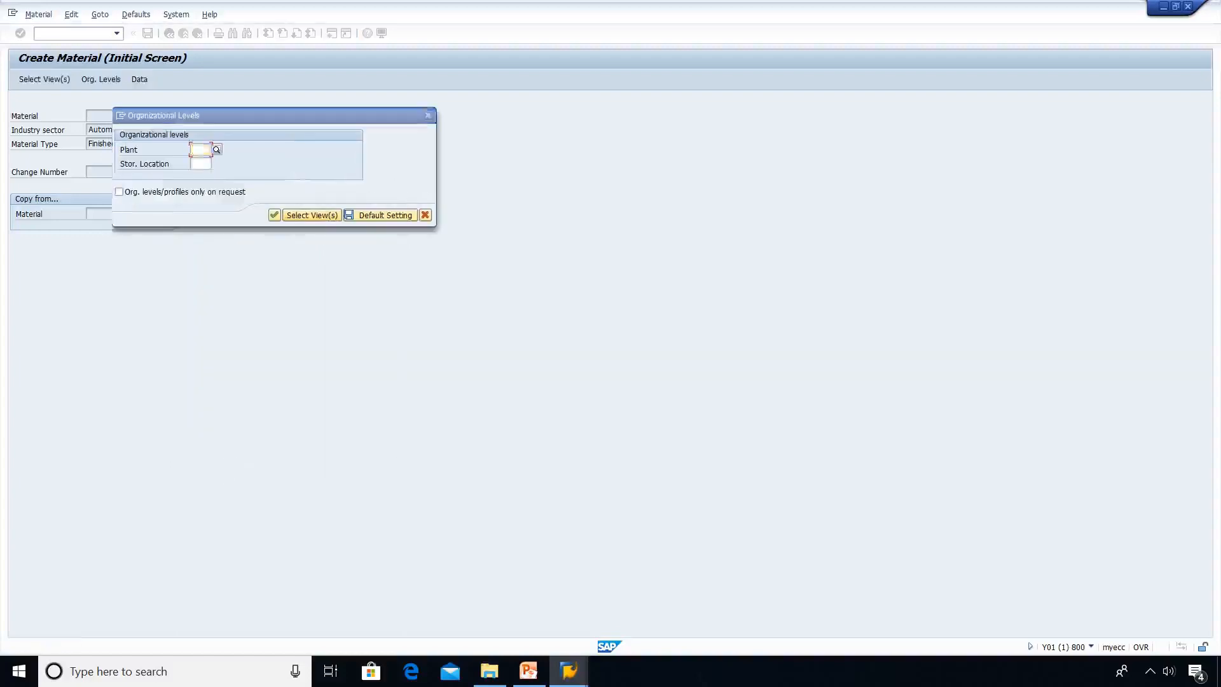
type("1d1")
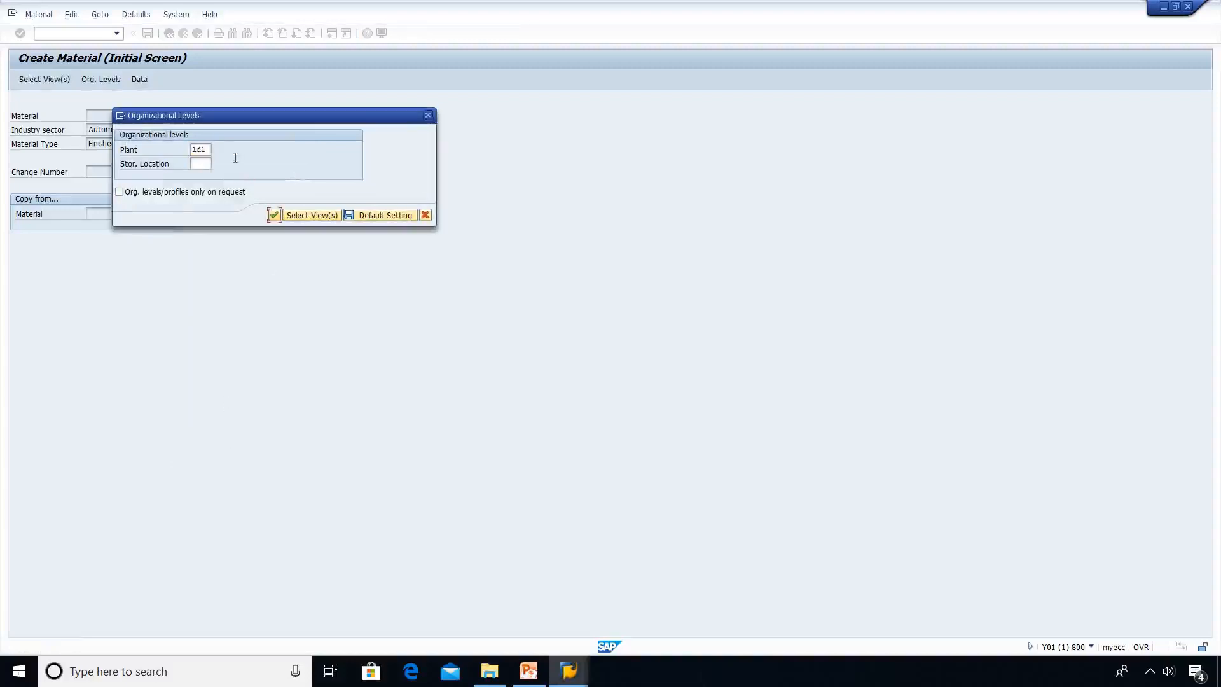
left_click(206, 164)
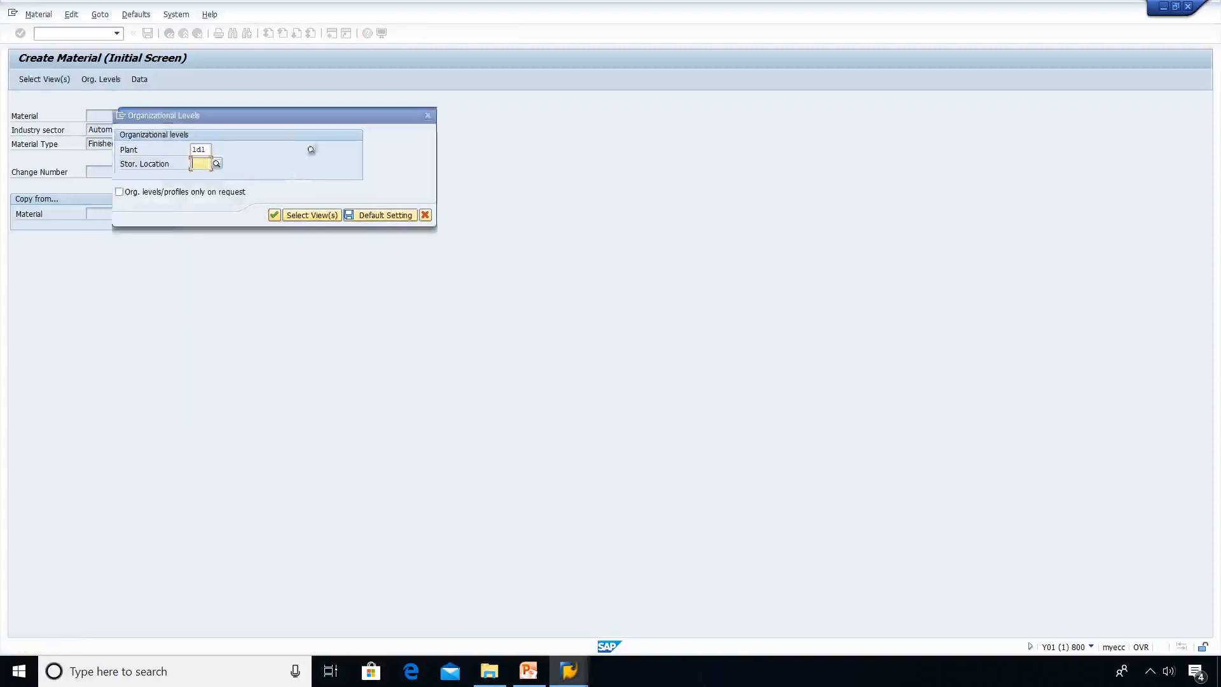
type("1f1d")
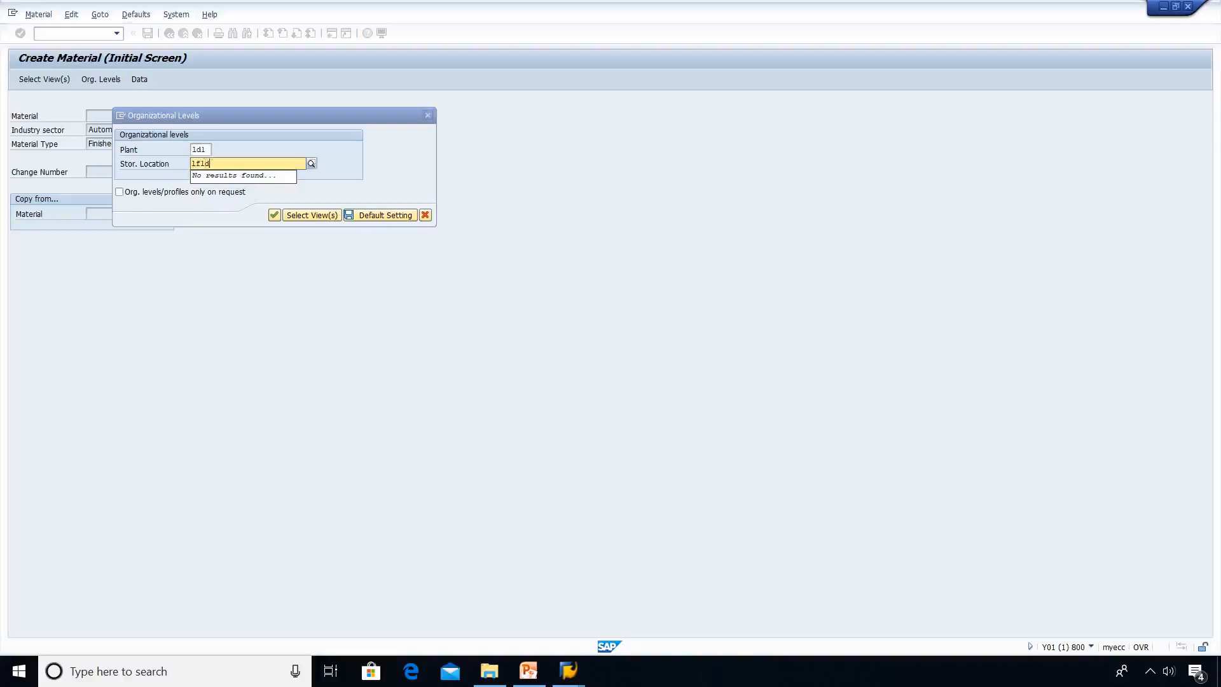
type("f")
key("BackSpace")
key("BackSpace")
key("BackSpace")
key("BackSpace")
type("df")
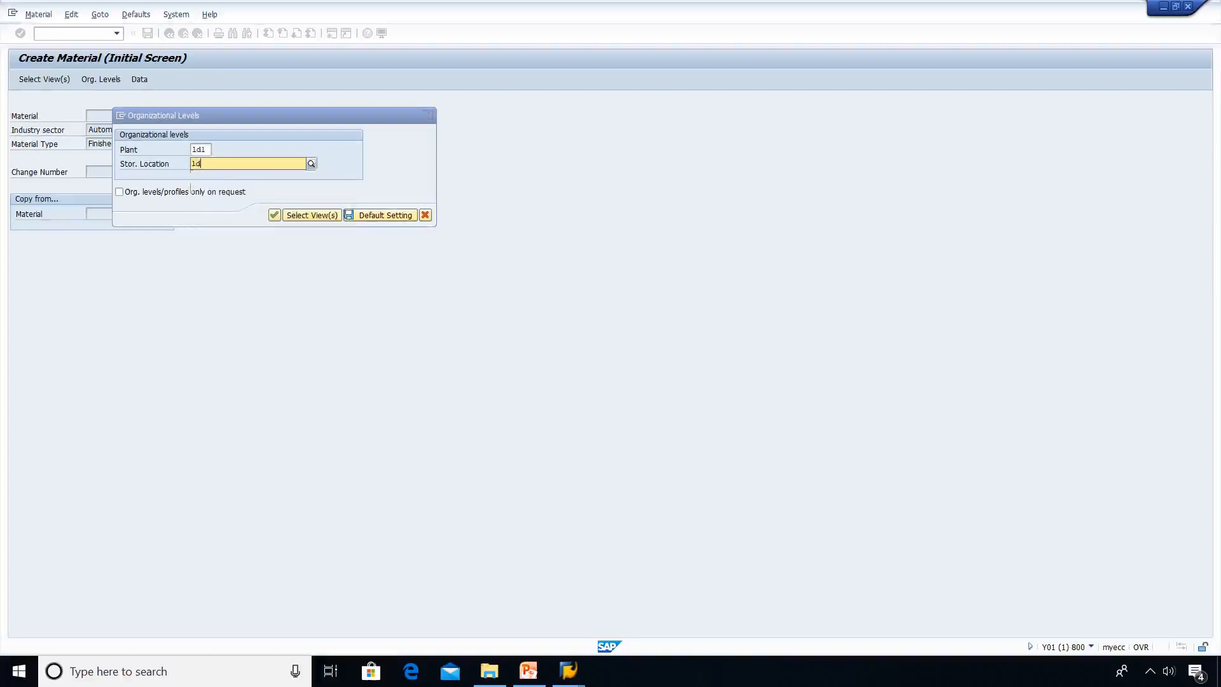
type("lf")
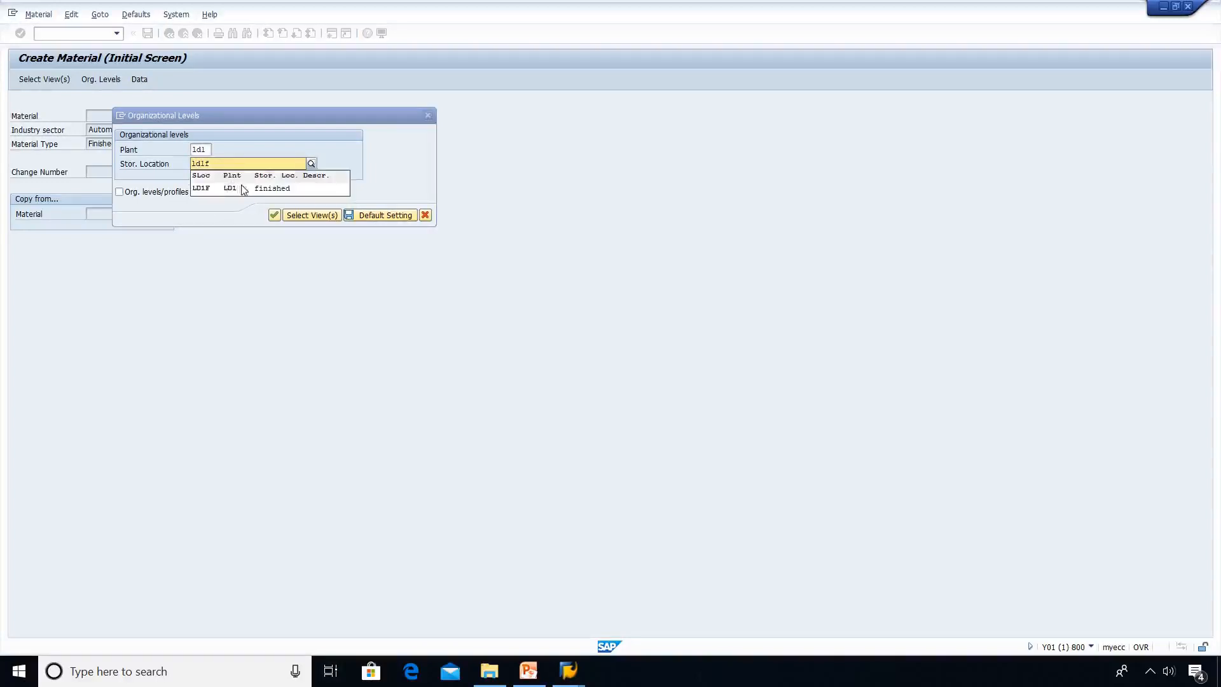
left_click(285, 194)
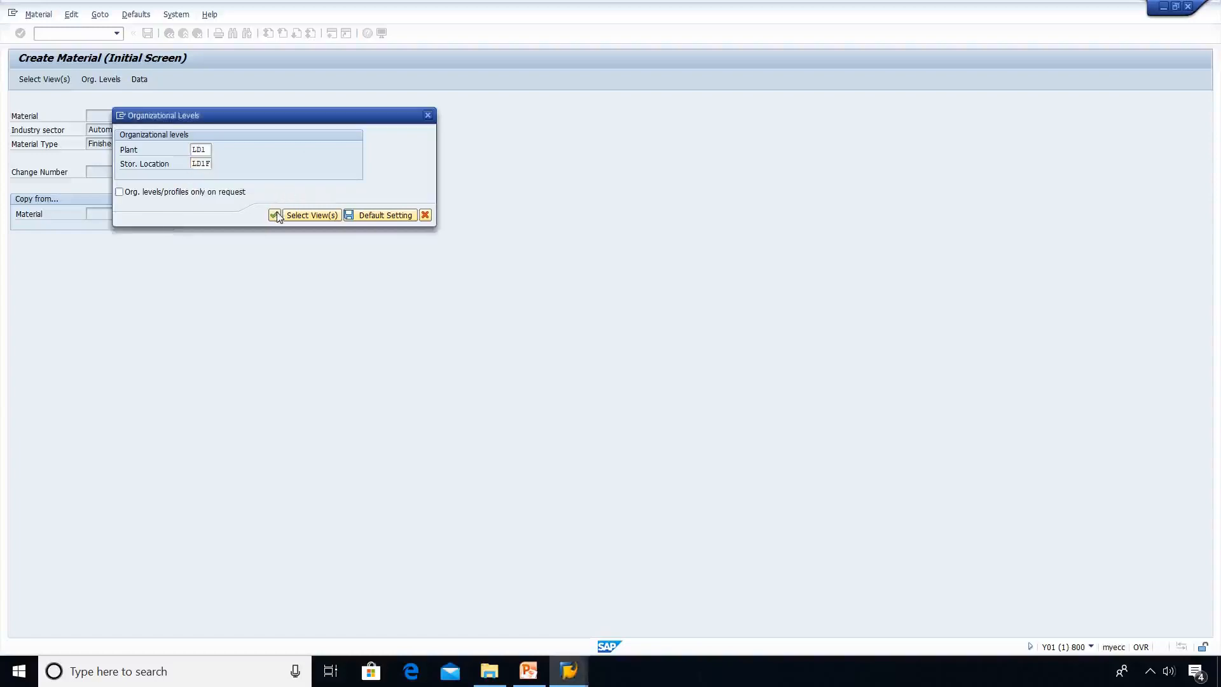
left_click(275, 215)
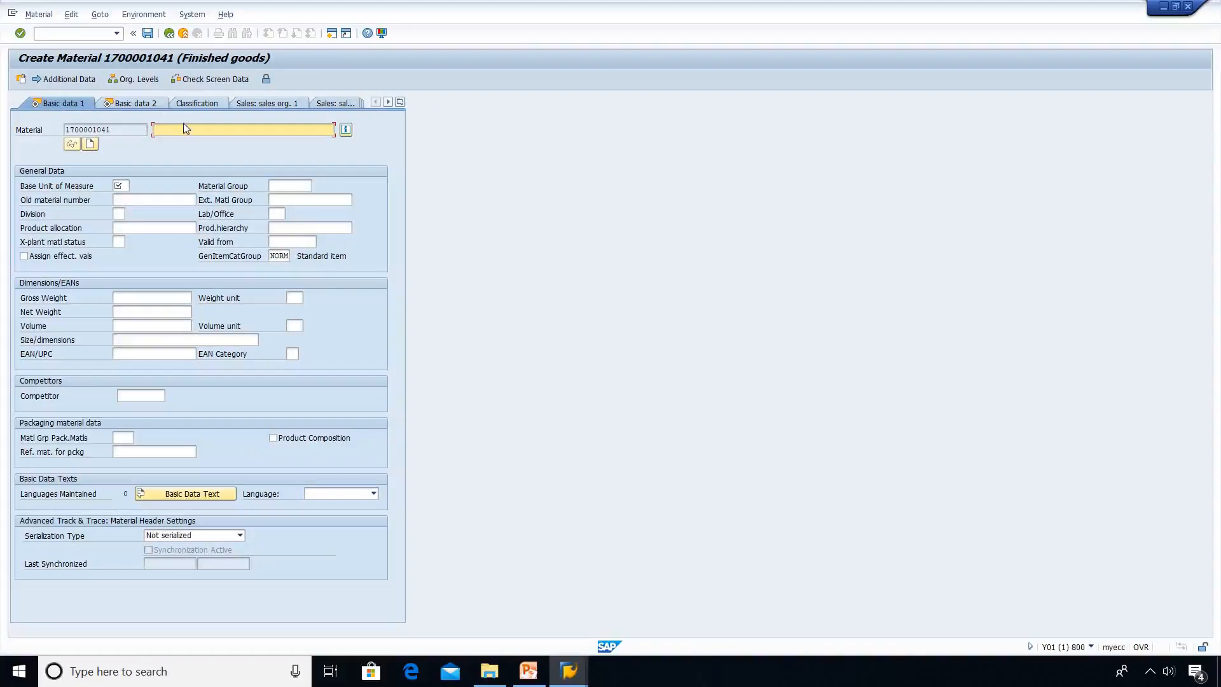
Enter the material description "Bottled Juice" and set the base unit of measure to pc
type("Bottle")
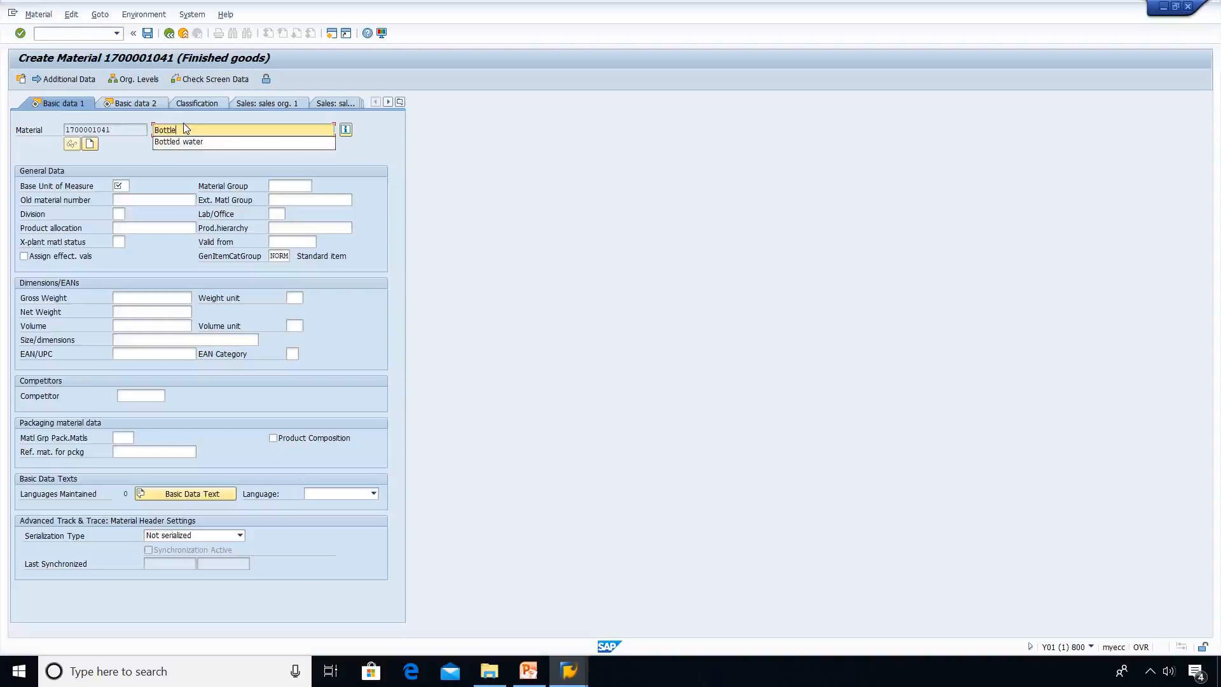
type("d Ju")
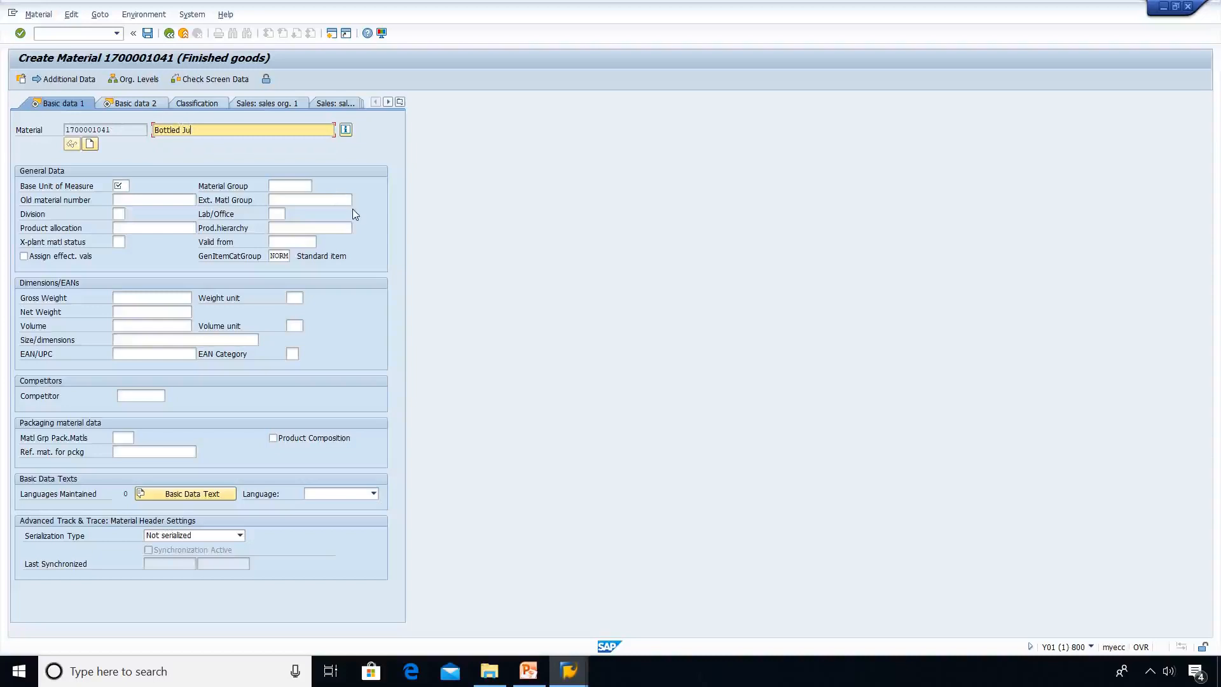
type("lice")
key("Tab")
key("Tab")
key("Tab")
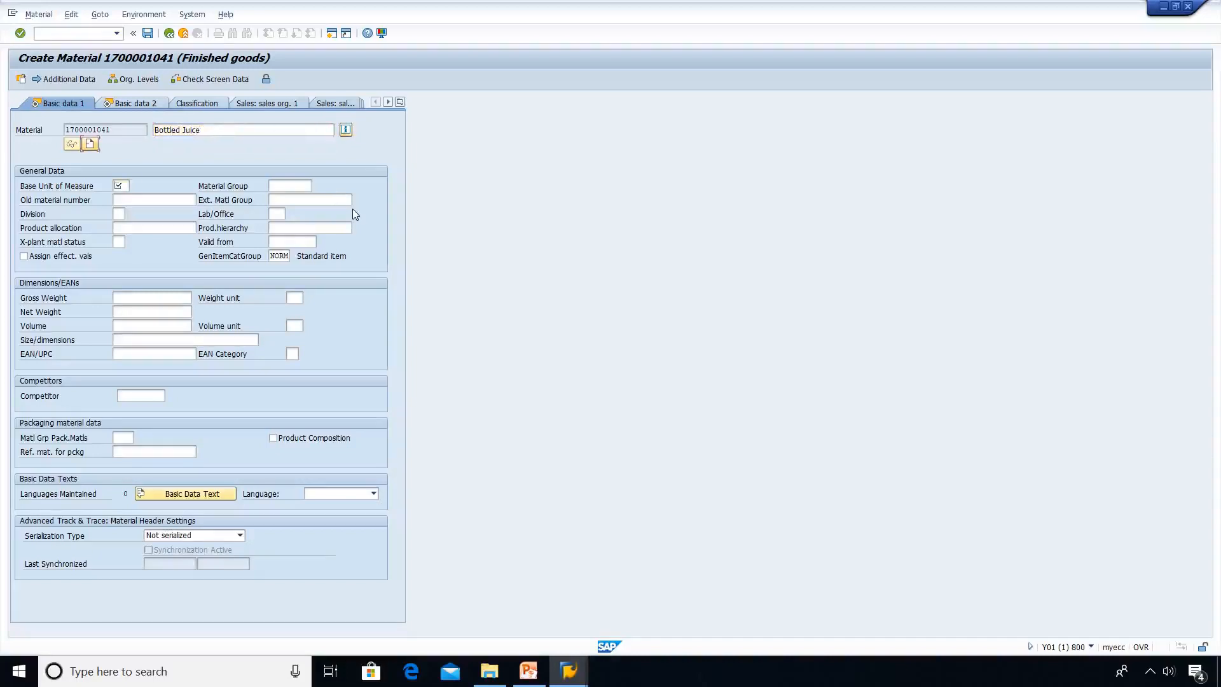
type("pc")
key("Tab")
Try material group 2572, Detergents, for the bottled juice and clear the field again
key("F4")
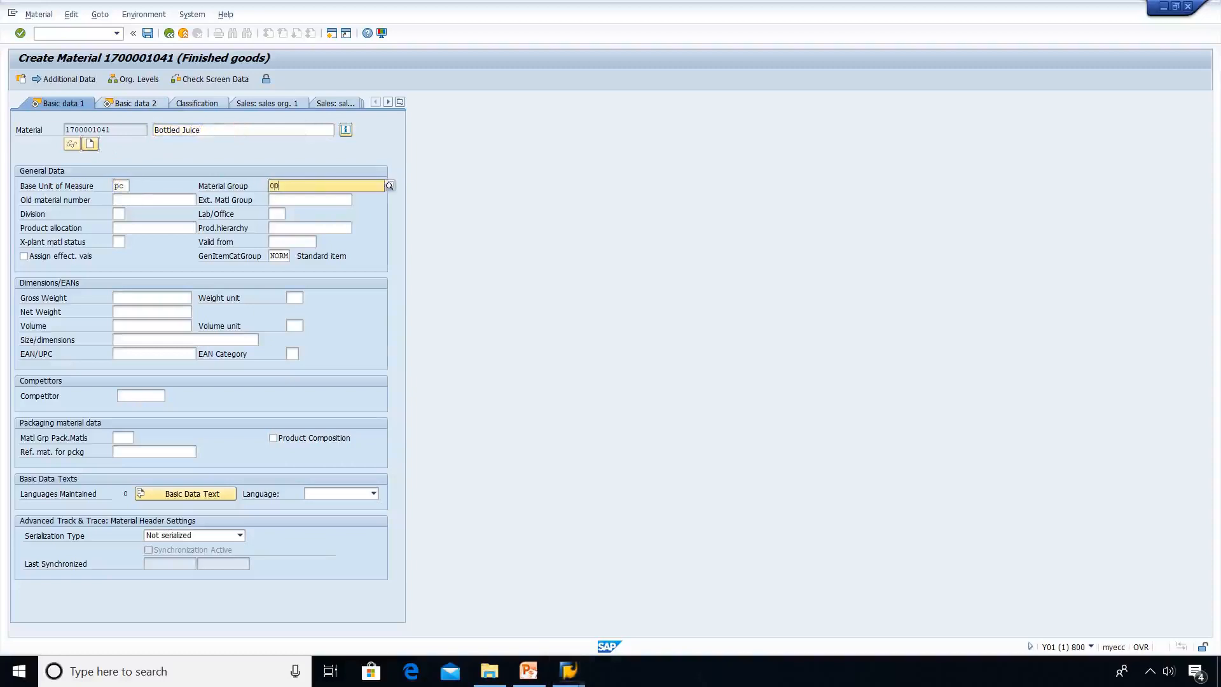
key("Escape")
type("256")
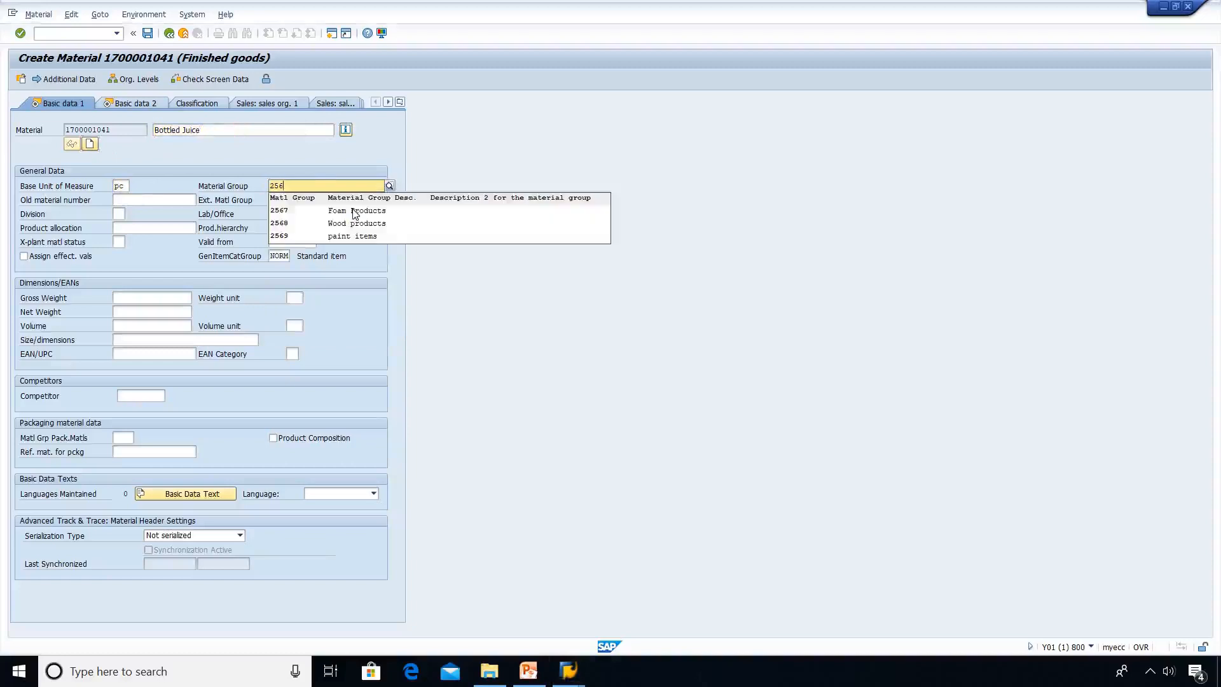
key("BackSpace")
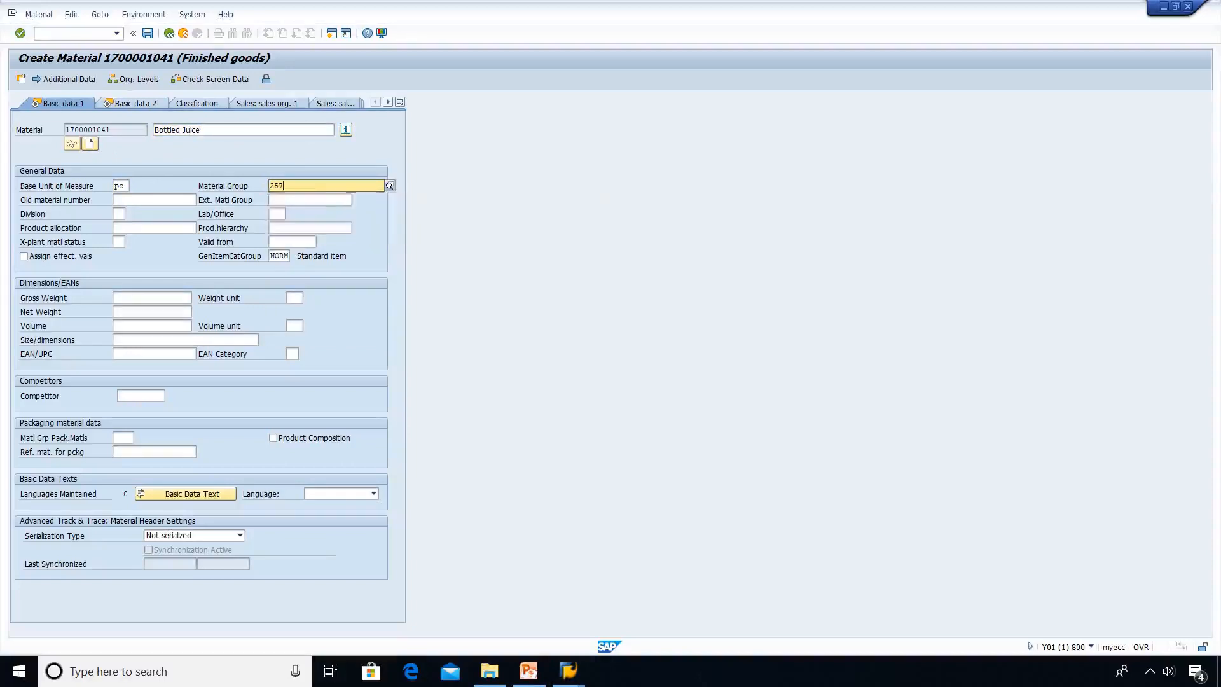
type("72")
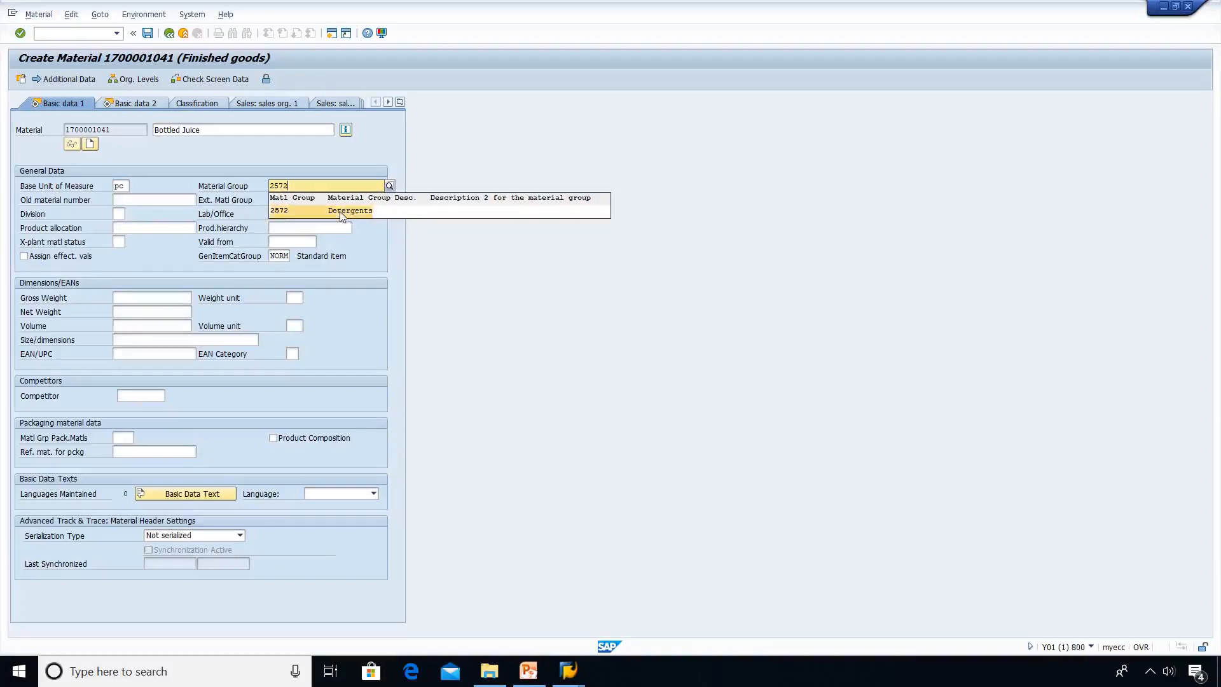
left_click(342, 216)
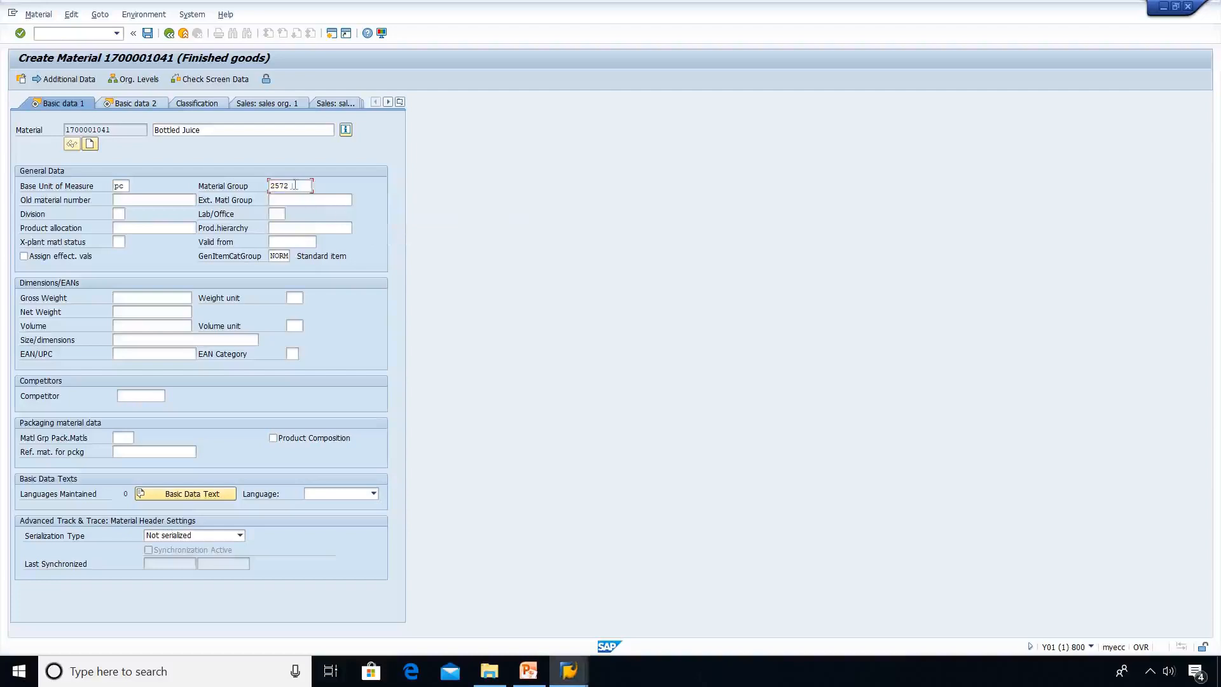
left_click(296, 186)
key("BackSpace")
key("BackSpace")
key("BackSpace")
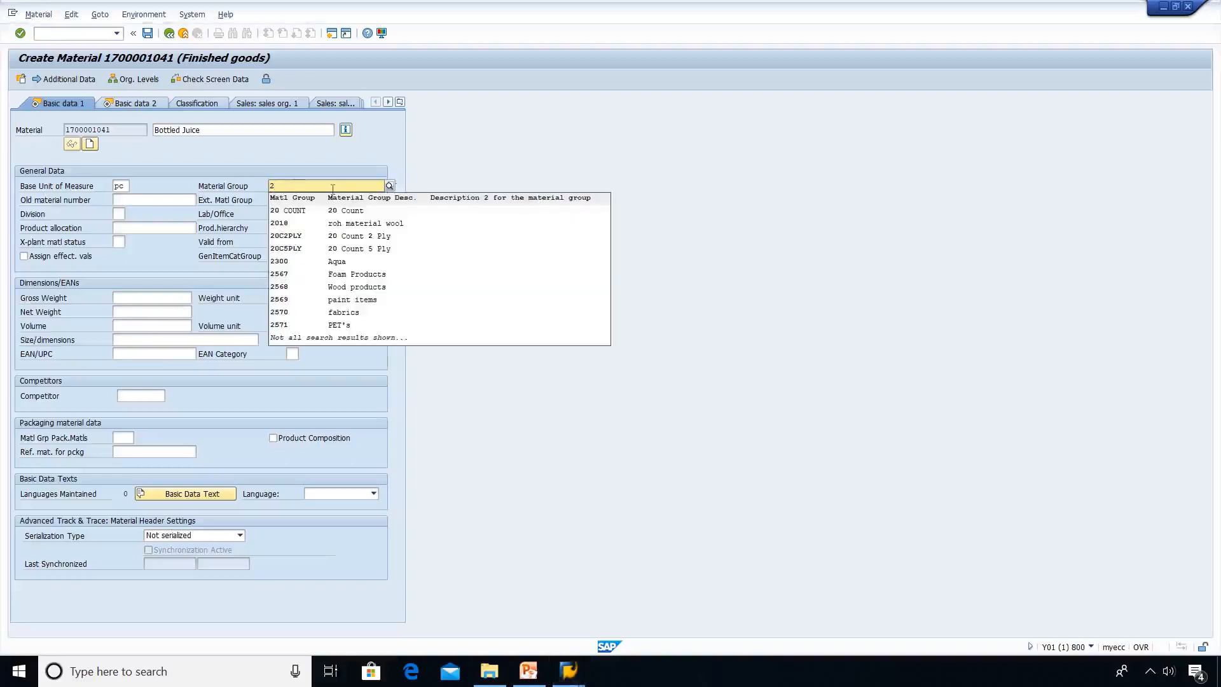
key("BackSpace")
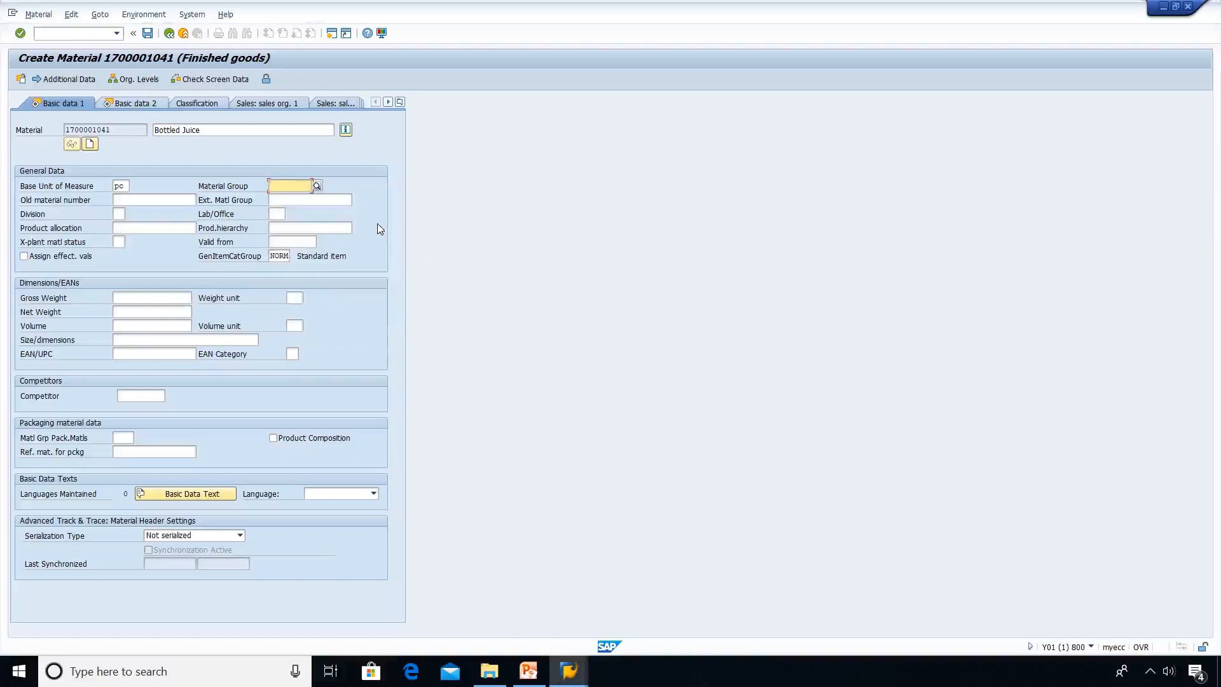
Look through the list of existing material groups for one that suits bottled juice, and close it without choosing
key("F4")
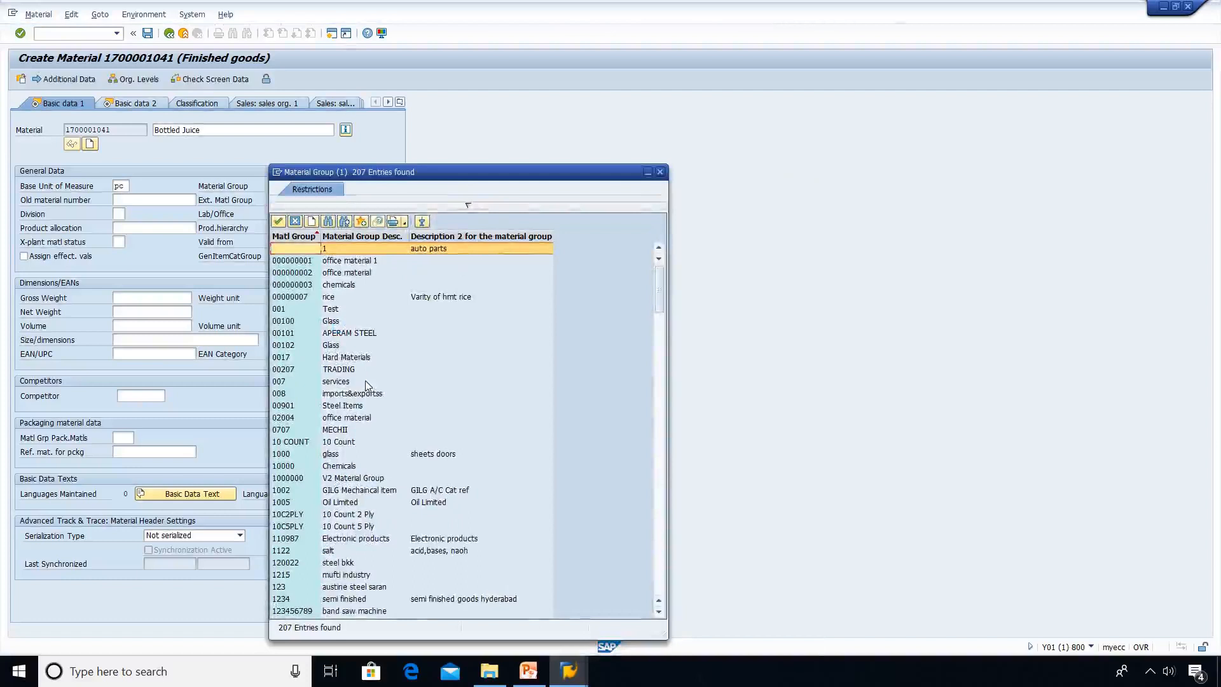
left_click(660, 172)
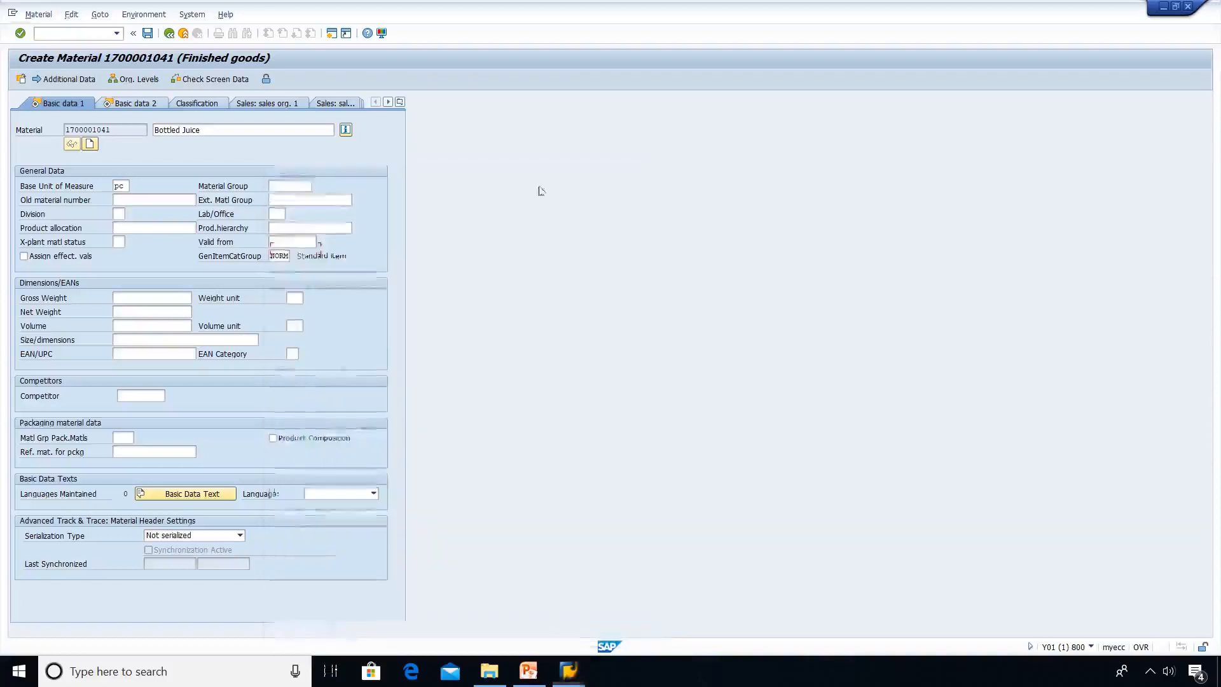
left_click(294, 186)
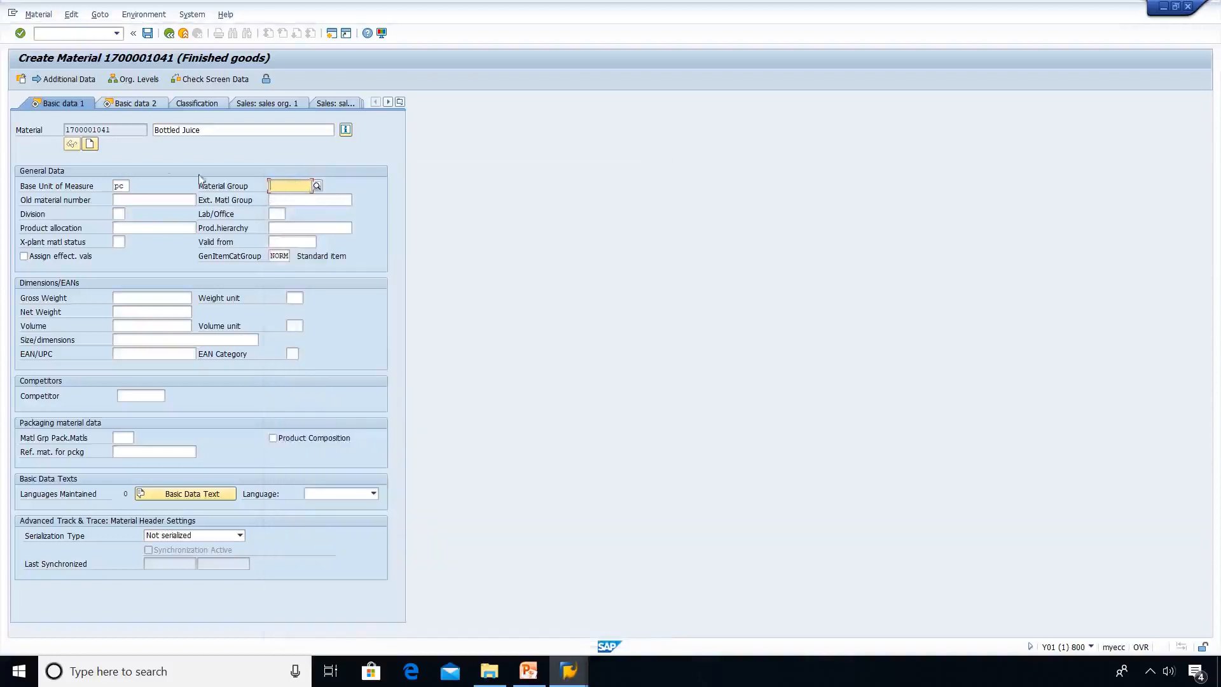
Open the material group maintenance OMSF in a new session, start adding new entries and maximize the window
left_click(41, 34)
type("/oomsf")
key("Return")
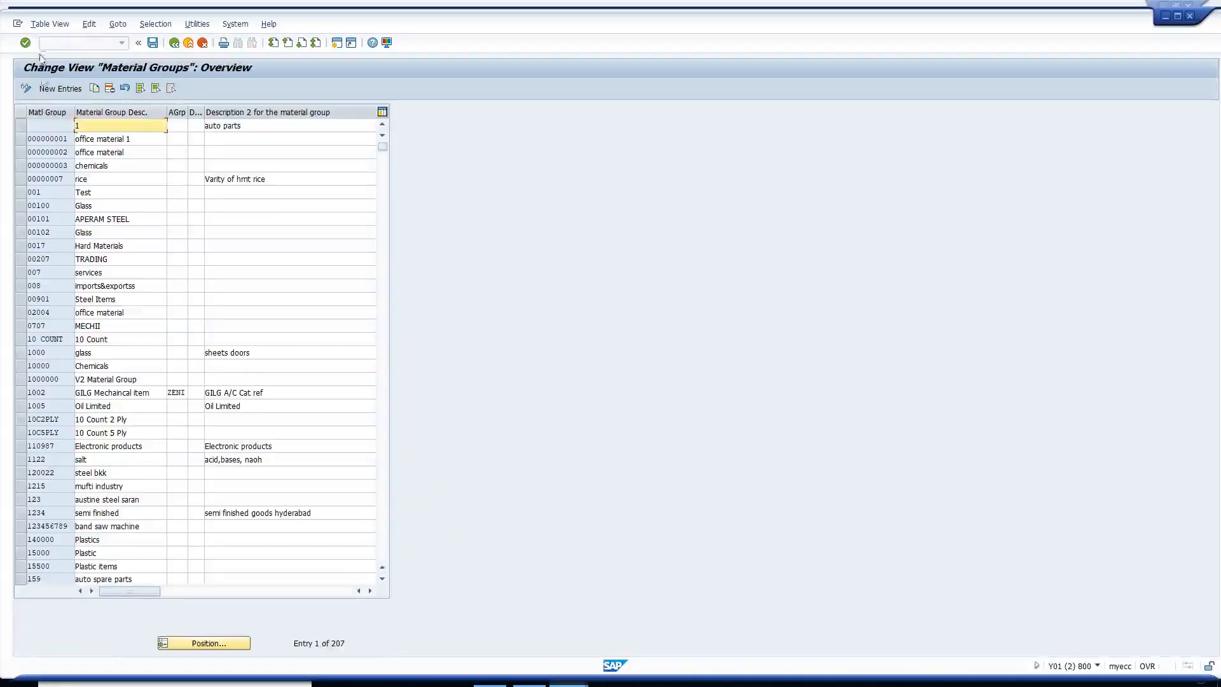
left_click(48, 91)
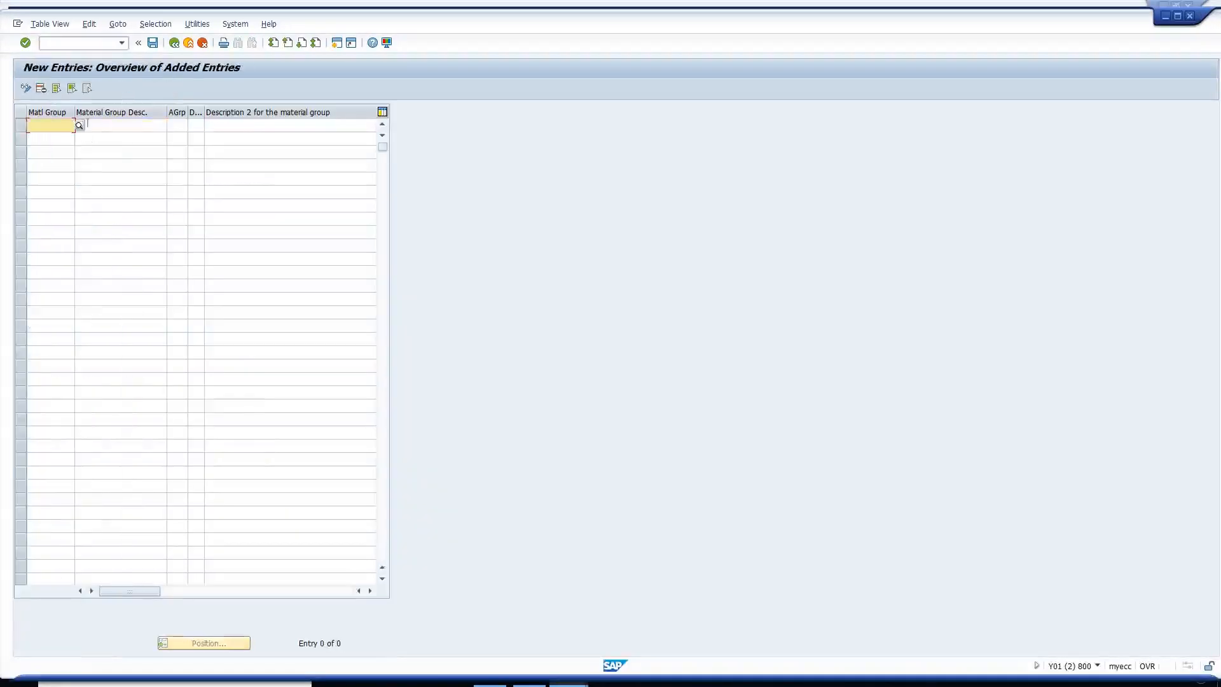
left_click(1178, 17)
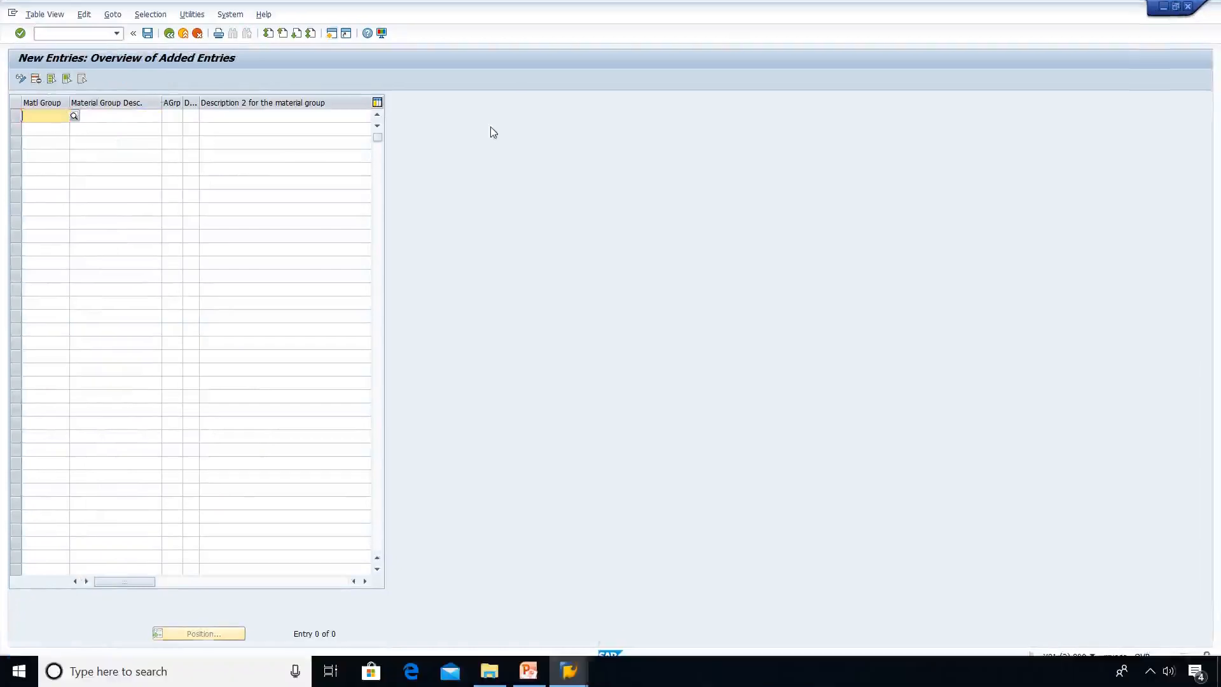
Add the new material group 25800 with the description "Drinking"
left_click(41, 112)
type("2")
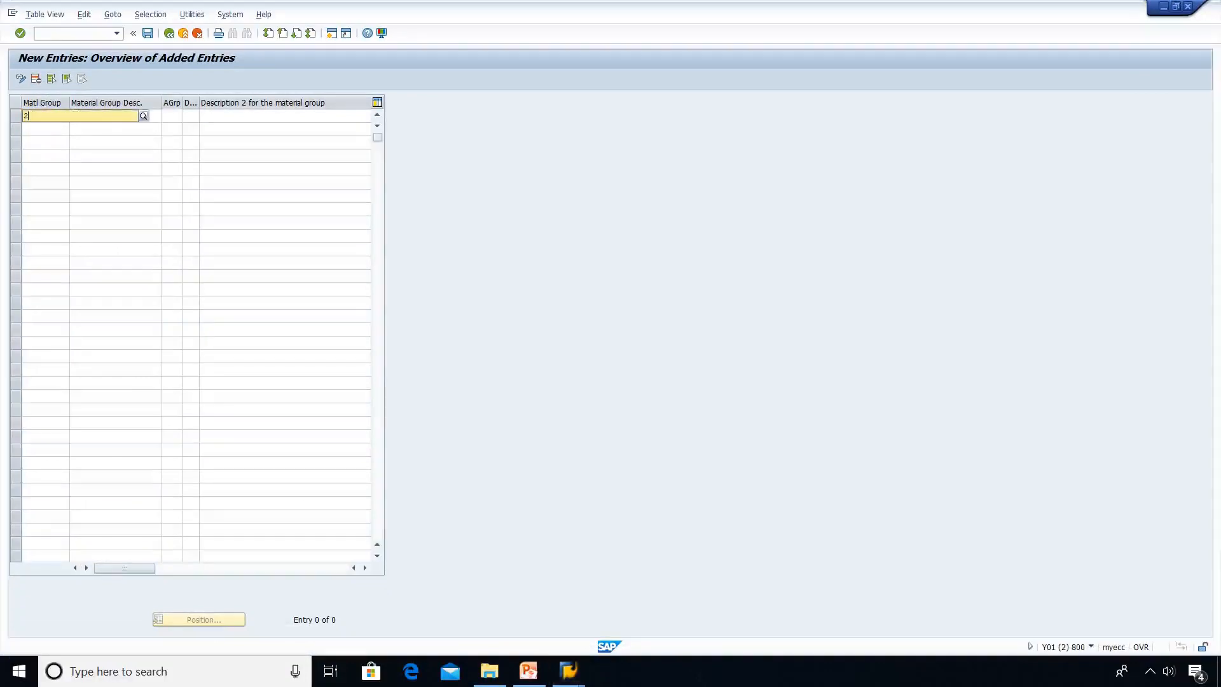
type("5800")
key("Tab")
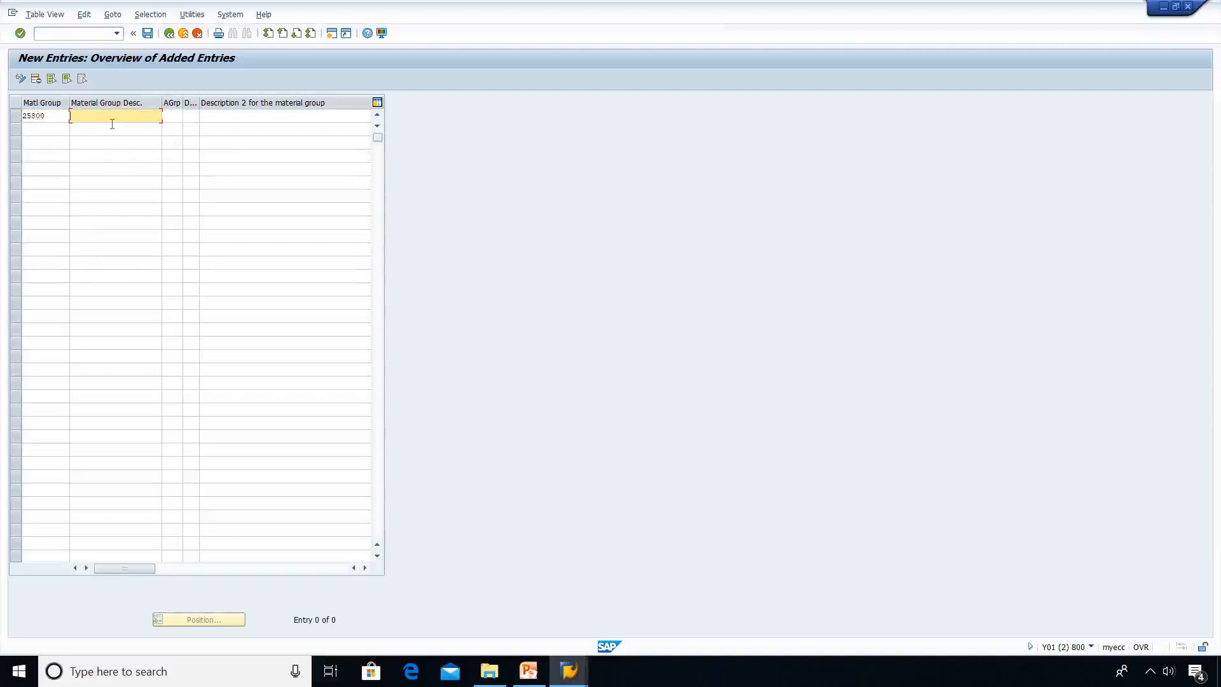
type("Drinking")
key("Return")
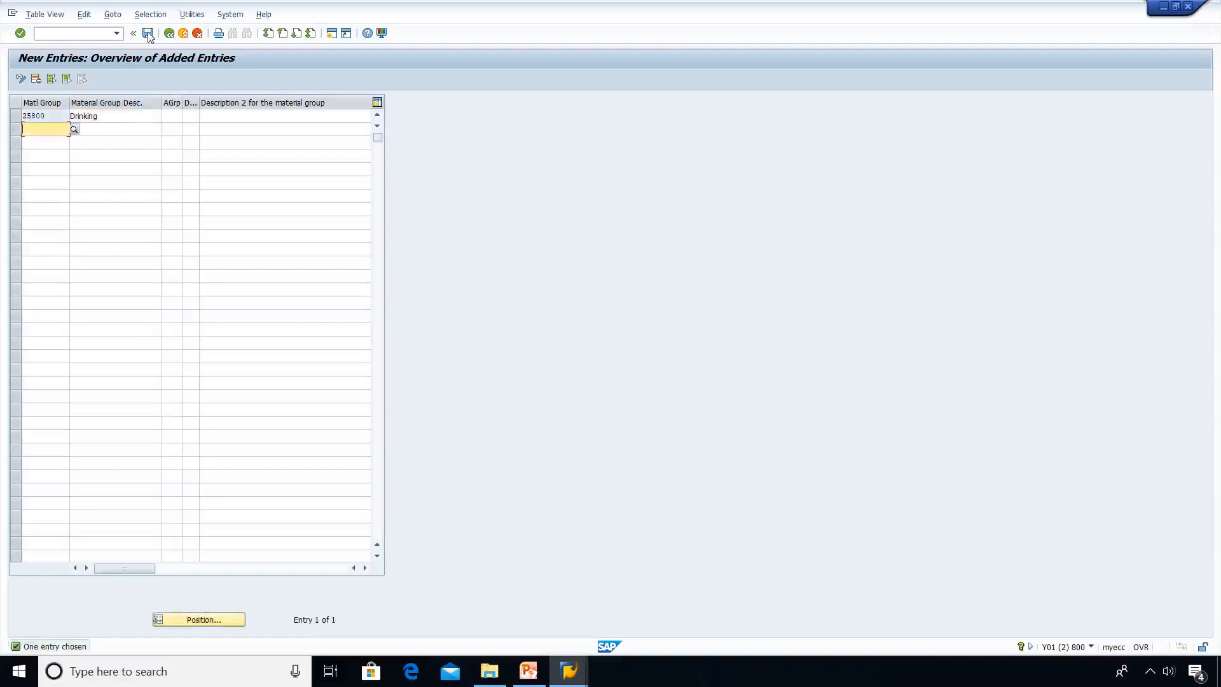
Save the new material group under the proposed customizing request and close that session
left_click(147, 35)
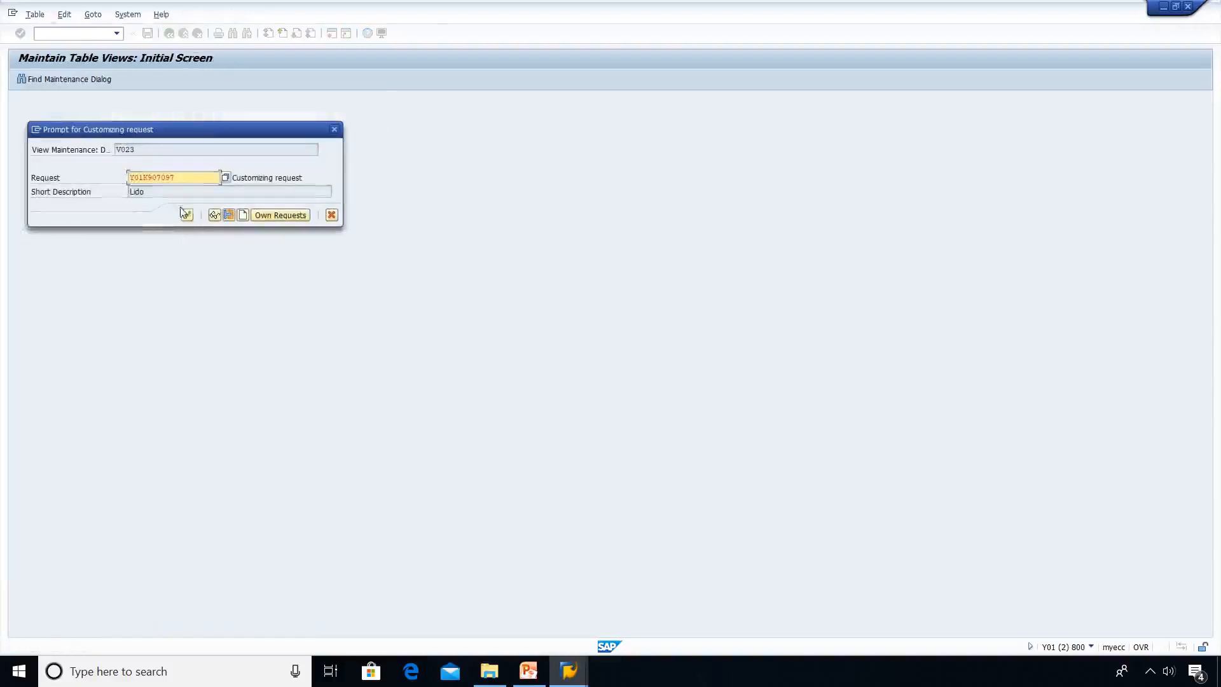
left_click(187, 216)
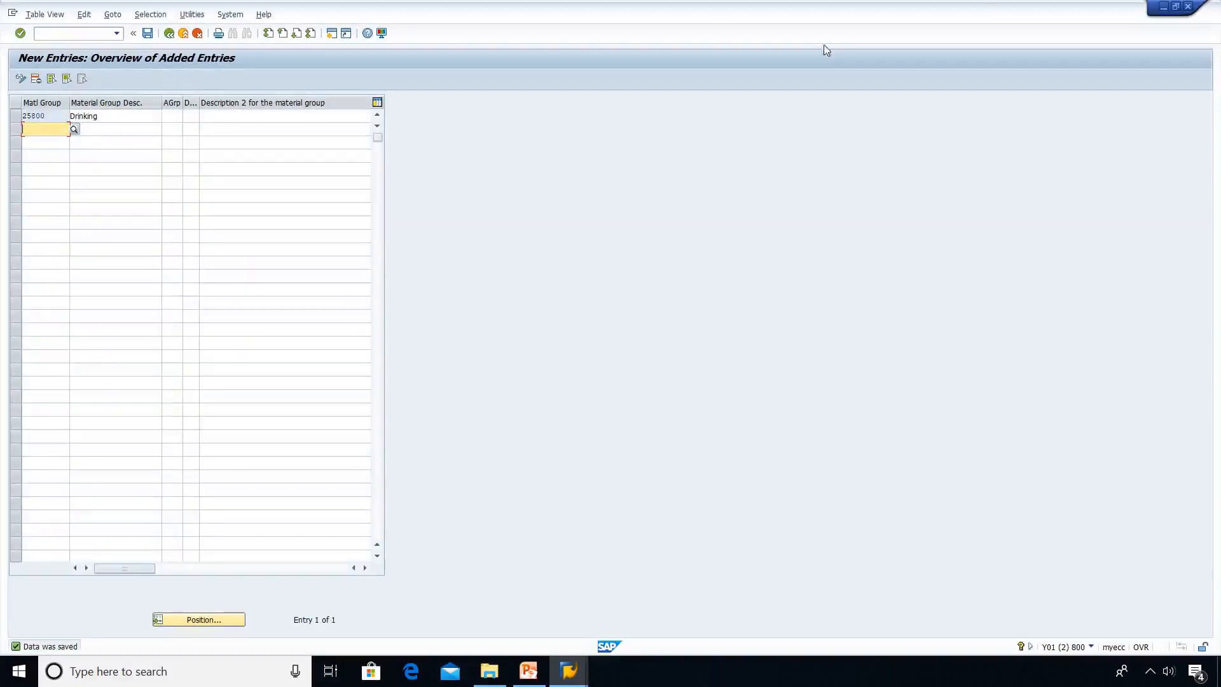
left_click(1188, 7)
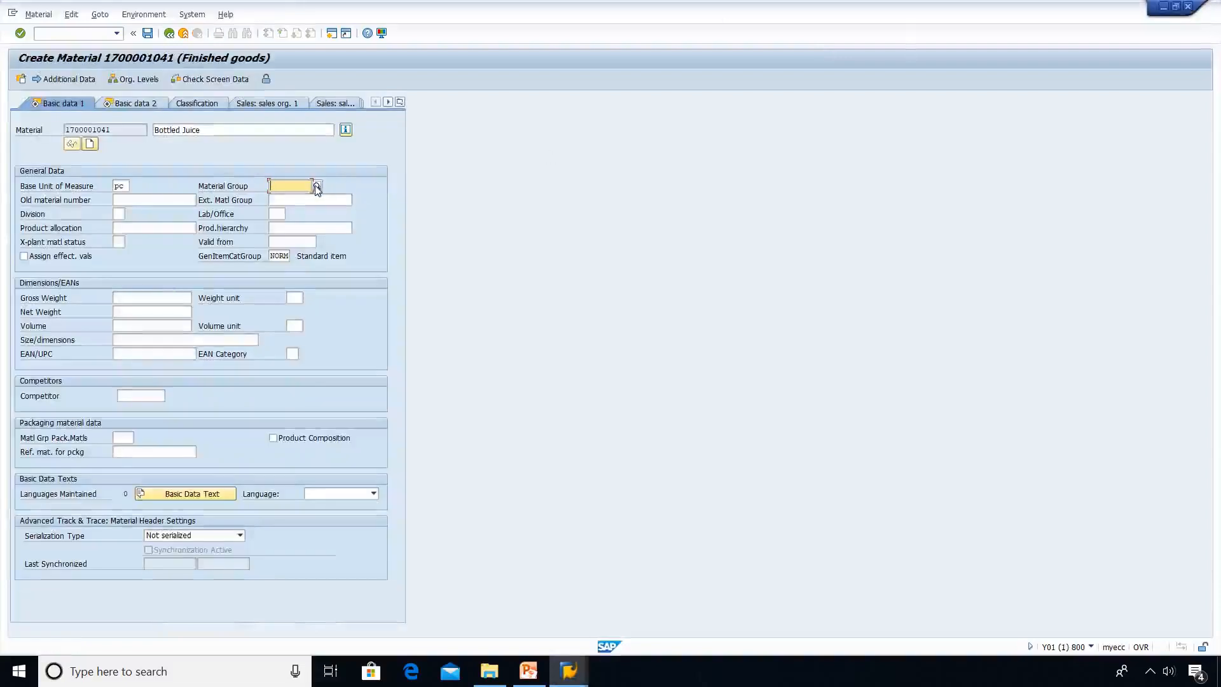
Assign material group 25800, Drinking, to the bottled juice from the list of material groups
left_click(316, 187)
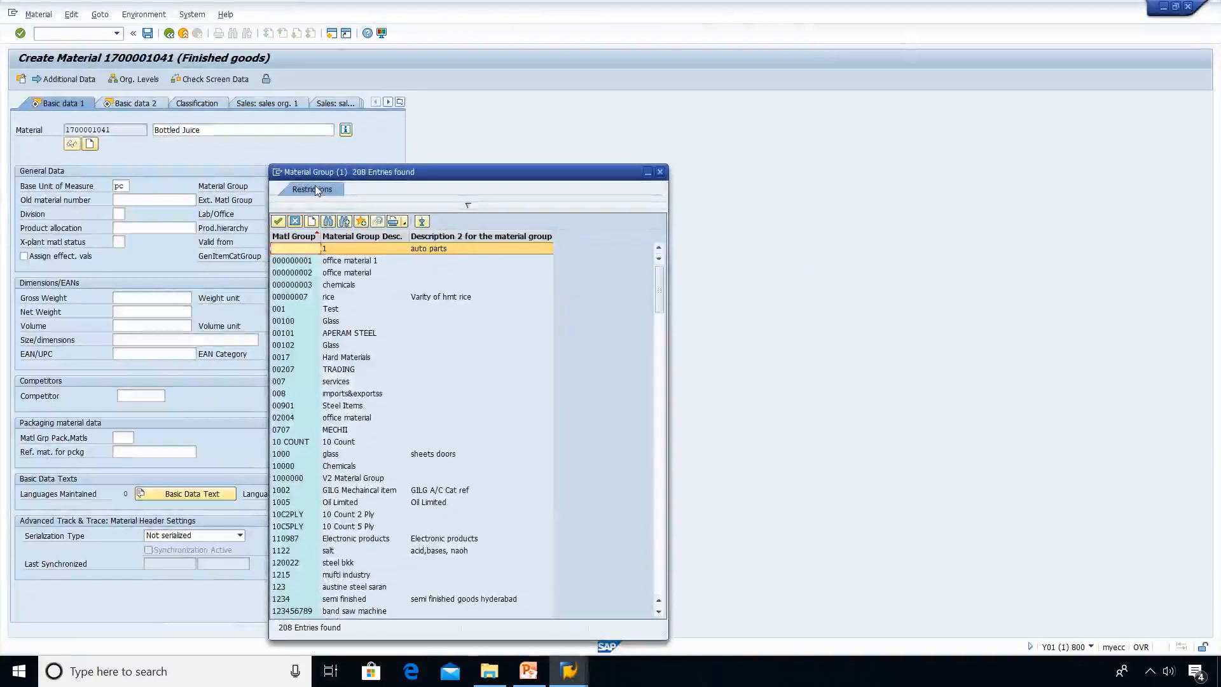
key("Down")
key("Down")
key("Down")
key("Down")
key("Down")
key("Down")
key("Down")
key("Down")
key("Down")
key("Down")
key("Down")
key("Down")
key("Down")
key("Down")
key("Down")
key("Down")
key("Down")
key("Down")
key("Down")
key("Down")
key("Down")
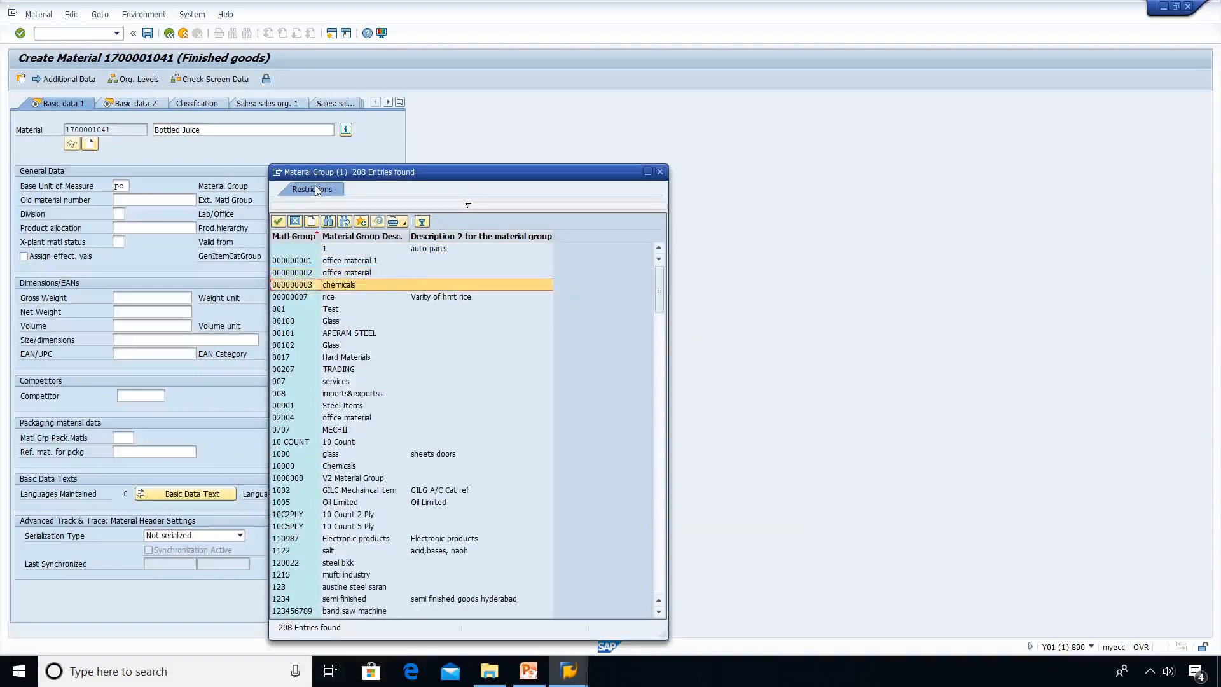
key("Down")
key("Down")
key("Down")
key("Down")
key("Down")
key("Down")
key("Down")
key("Down")
key("Down")
key("Down")
key("Down")
key("Down")
key("Down")
key("Down")
key("Down")
key("Down")
key("Down")
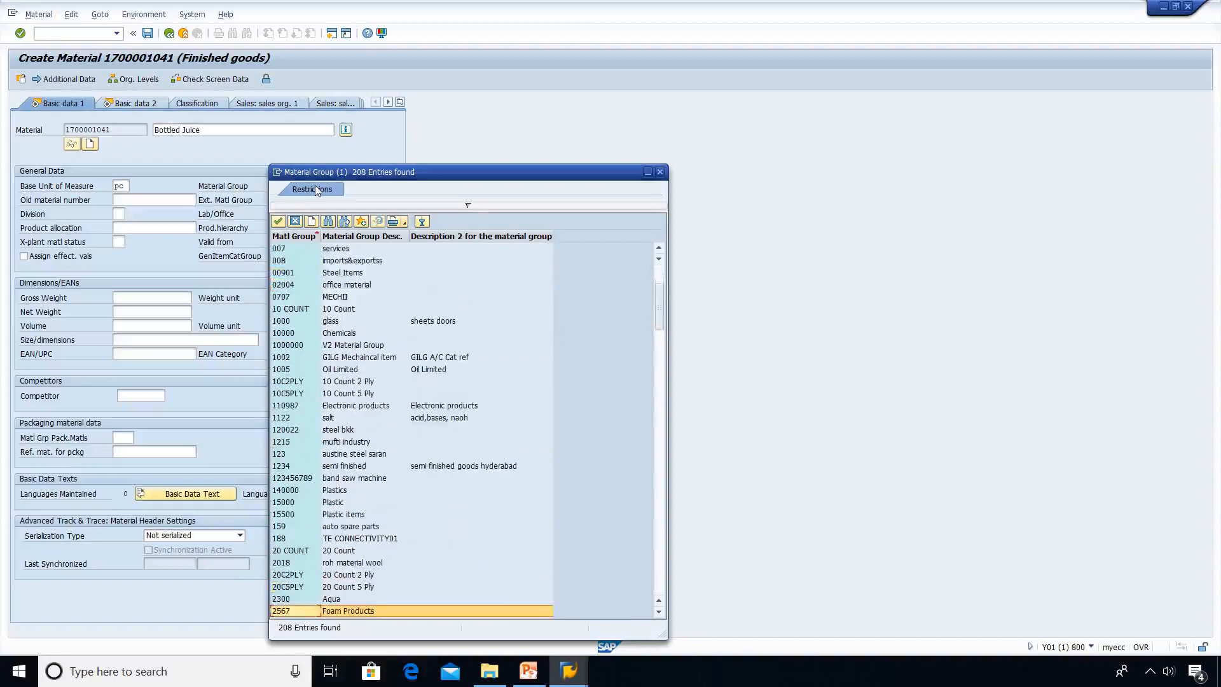
key("Down")
key("Down")
key("Down")
key("Down")
key("Down")
key("Down")
key("Down")
key("Down")
key("Down")
key("Down")
key("Down")
key("Down")
key("Down")
key("Down")
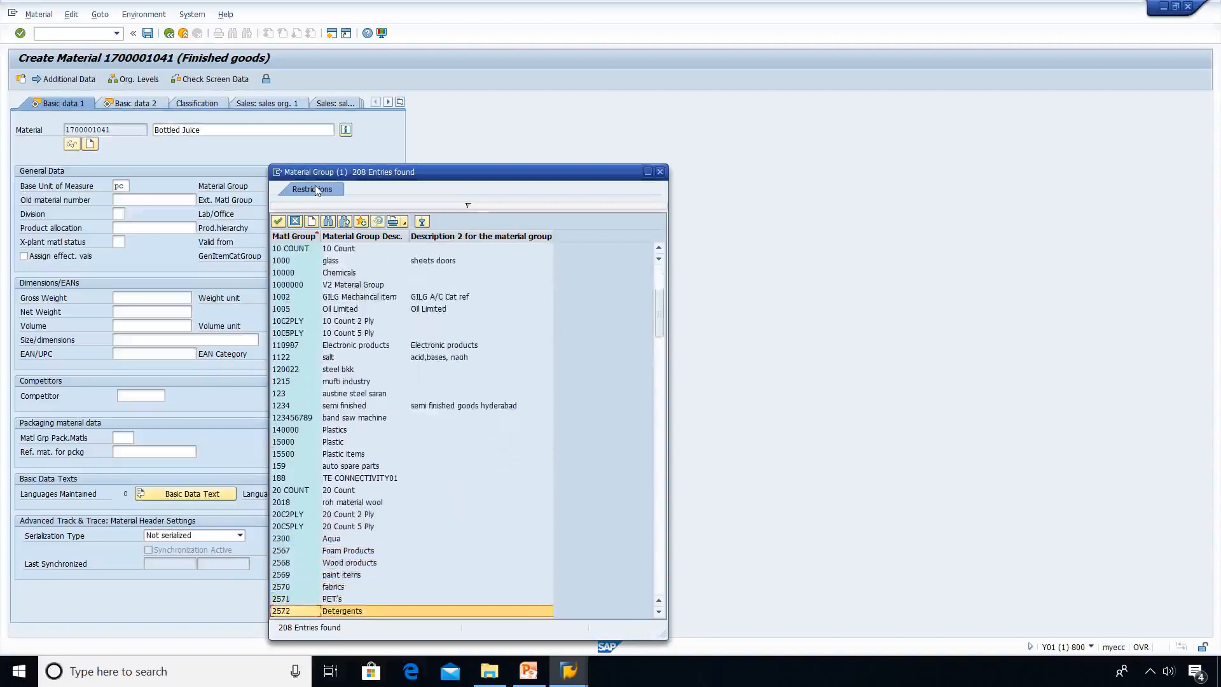
key("Down")
key("Down")
key("Down")
key("Down")
key("Down")
key("Down")
key("Down")
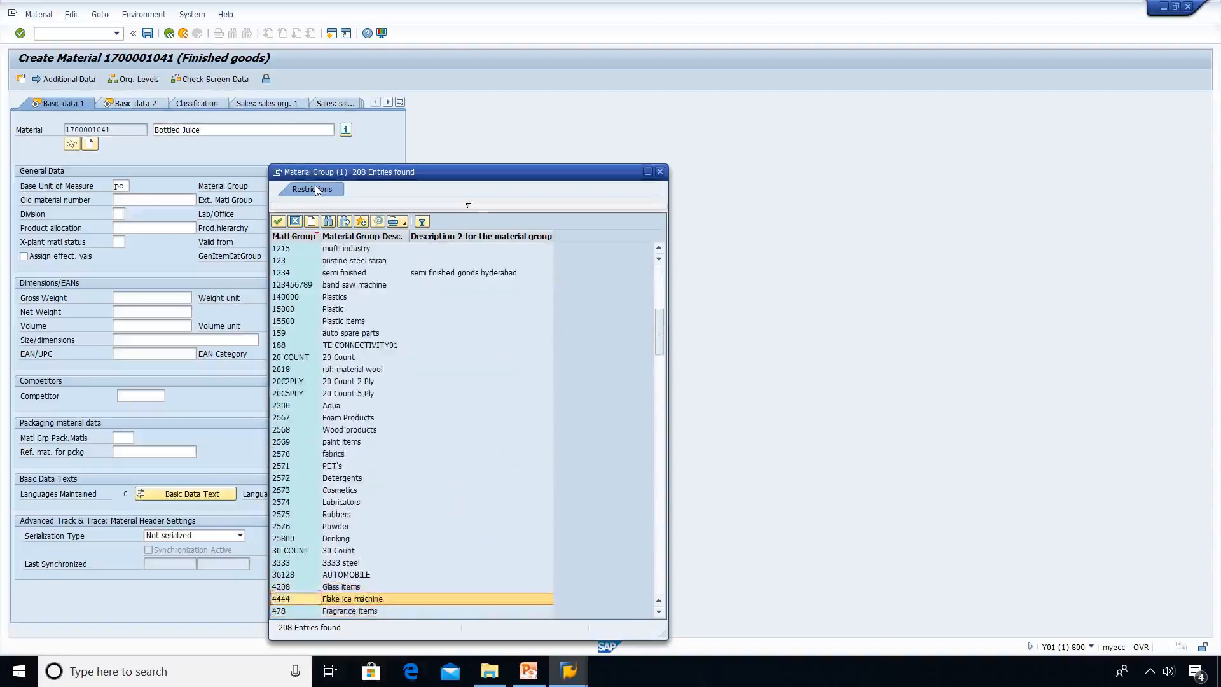
key("Down")
key("Down")
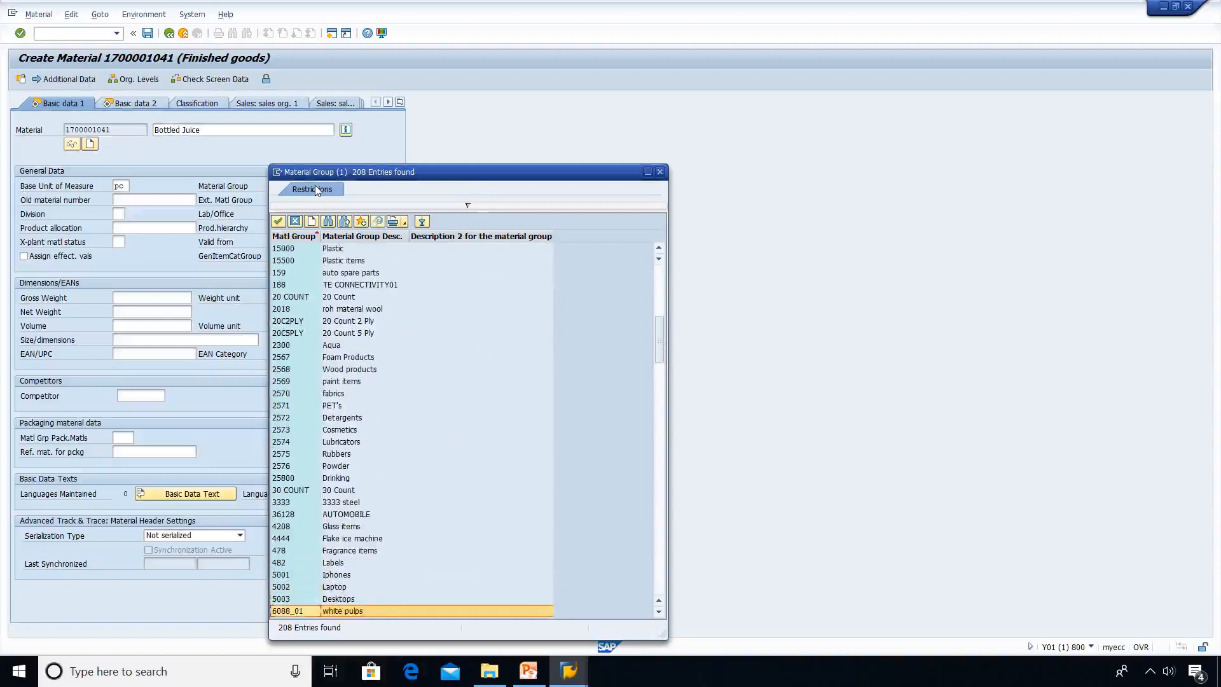
key("Up")
key("Up")
key("Up")
key("Up")
key("Up")
key("Up")
key("Up")
key("Up")
key("Up")
key("Up")
key("Up")
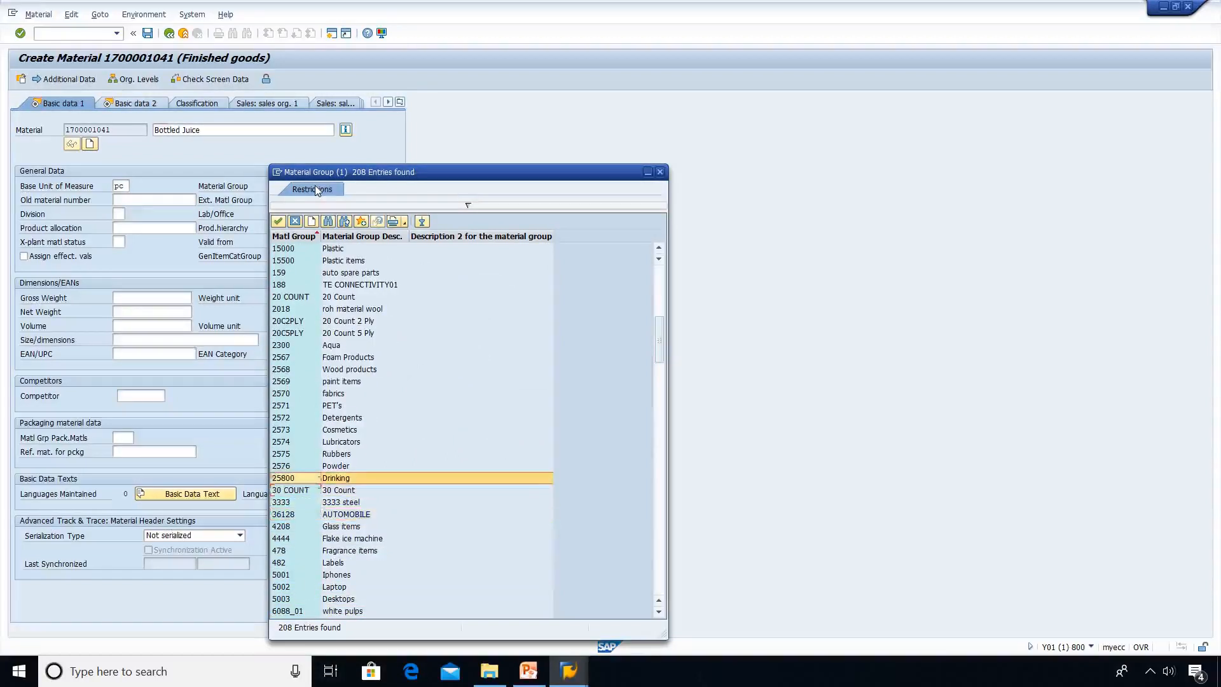
double_click(333, 477)
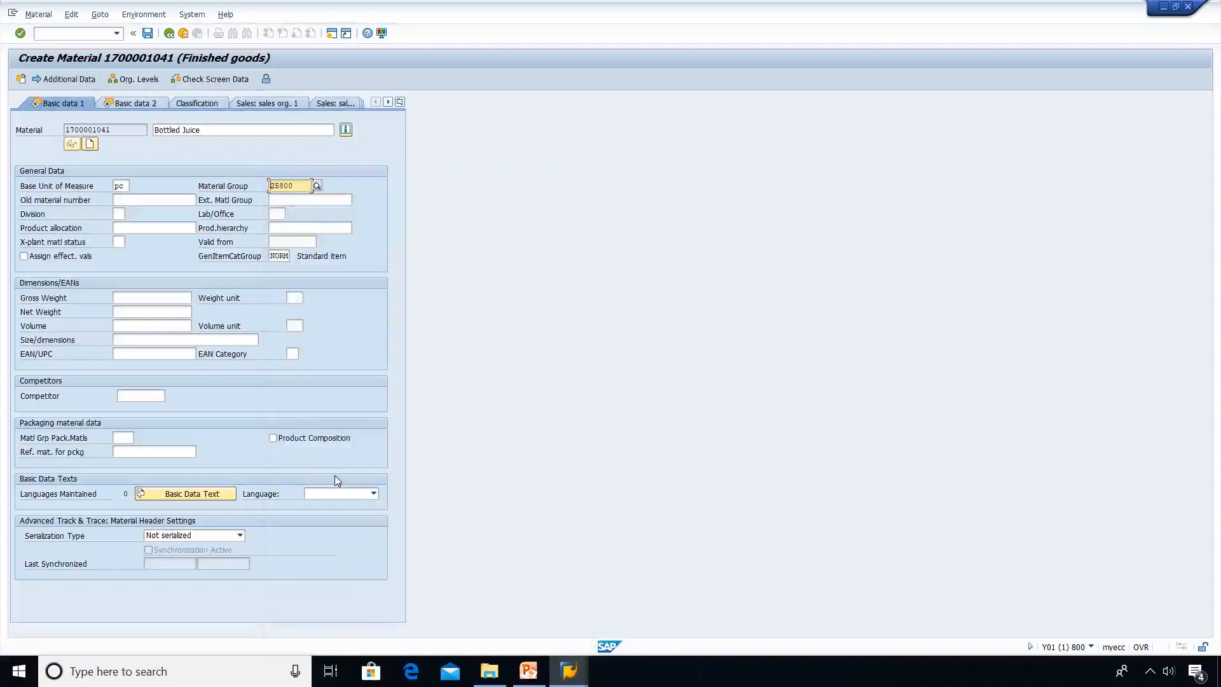
Set the gross weight to 10 kg and the net weight to 10, and continue to the next view
key("Tab")
key("Tab")
key("Tab")
key("Tab")
key("Tab")
key("Tab")
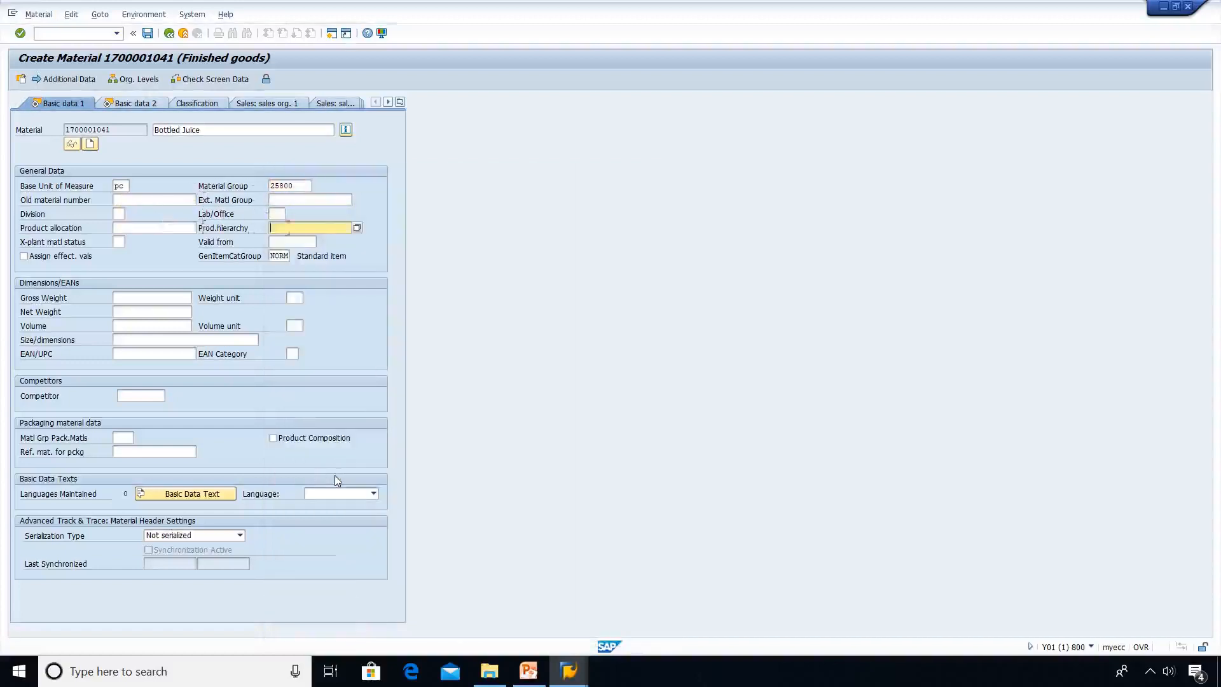
key("Tab")
key("Tab")
key("Tab")
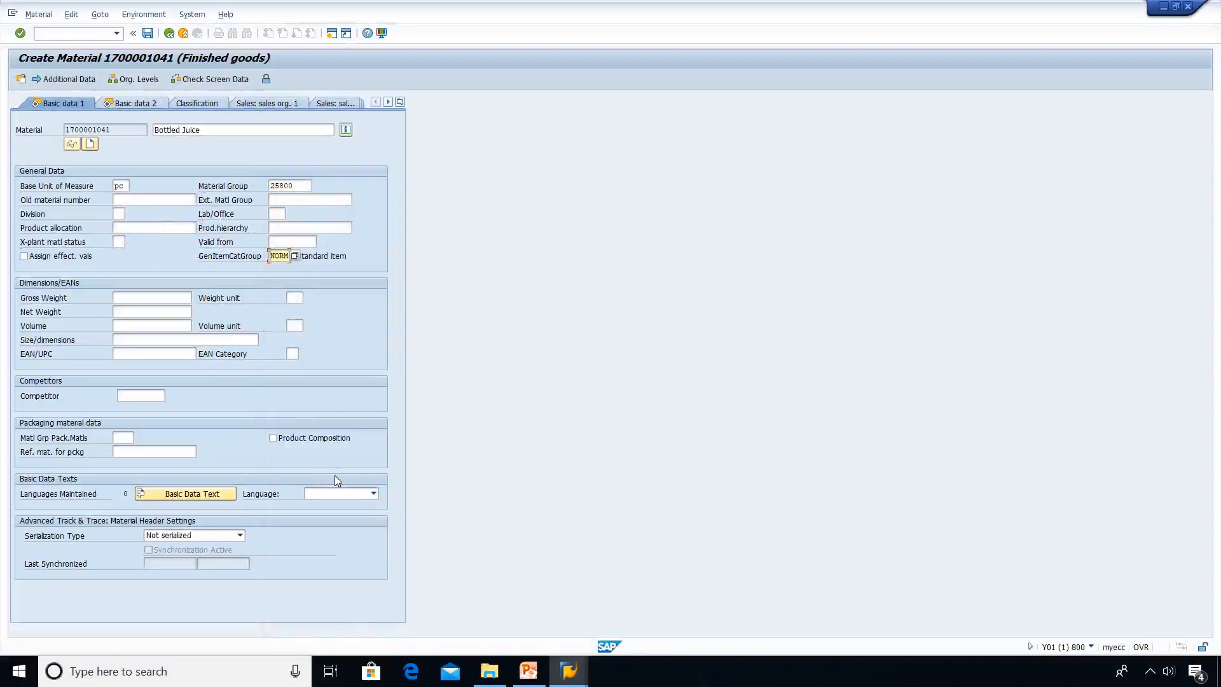
key("Tab")
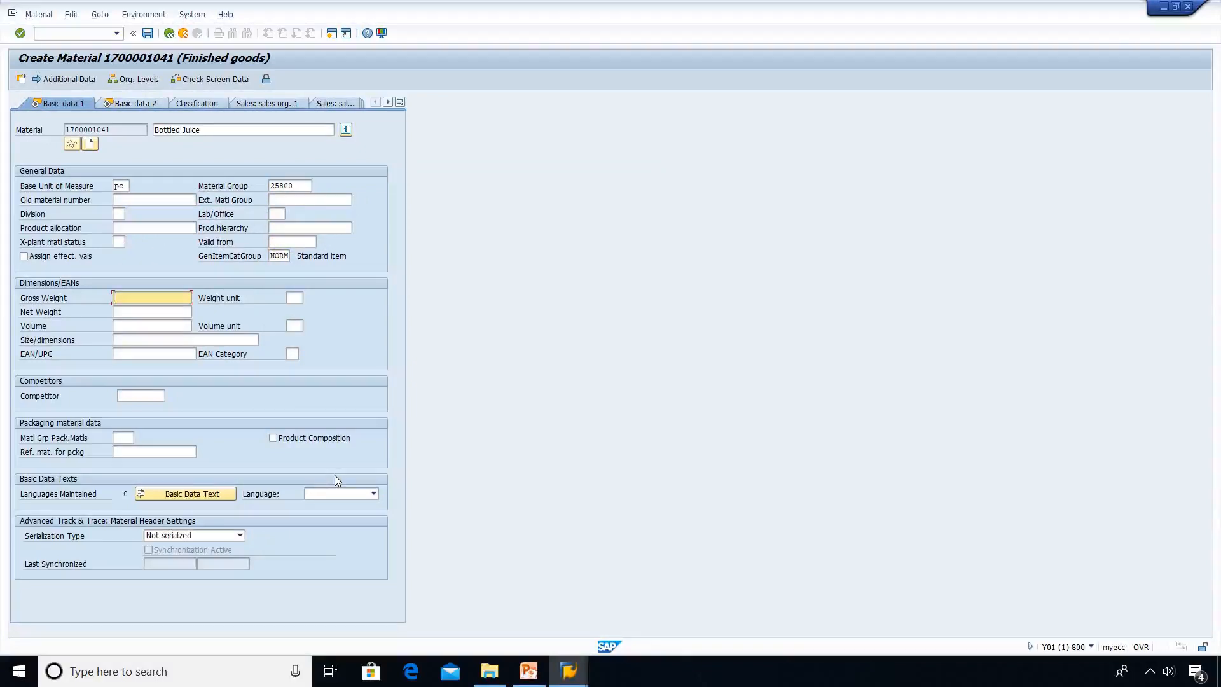
type("10")
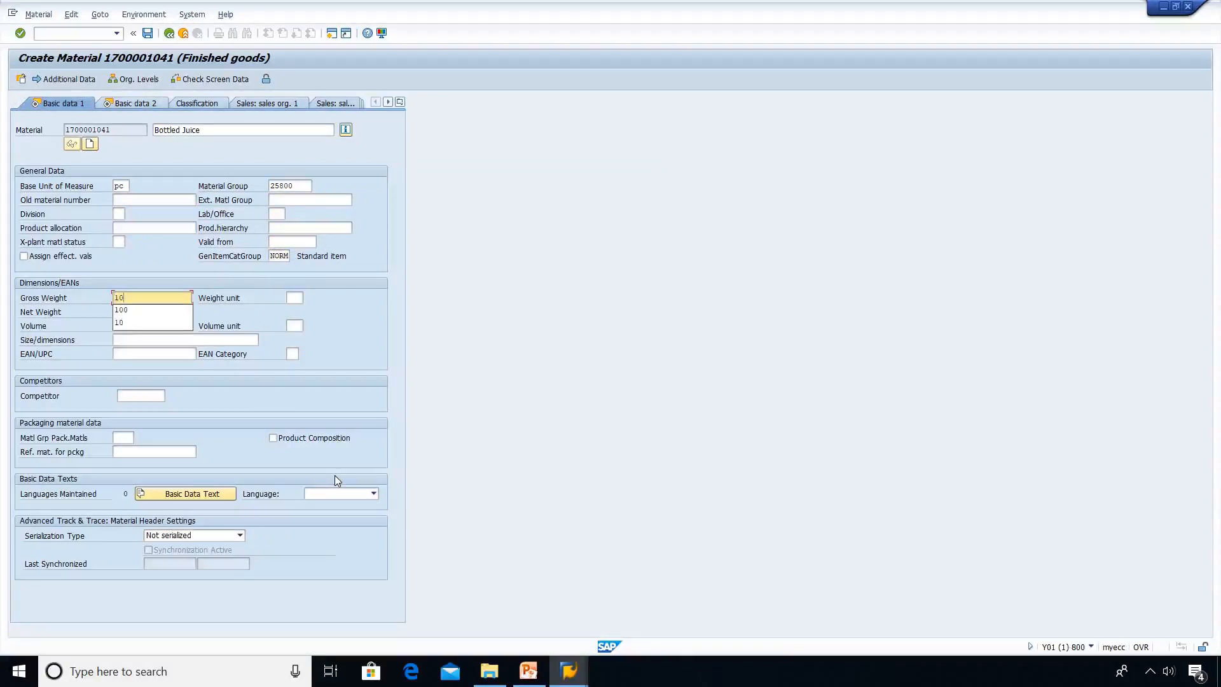
key("Tab")
type("kg")
key("Tab")
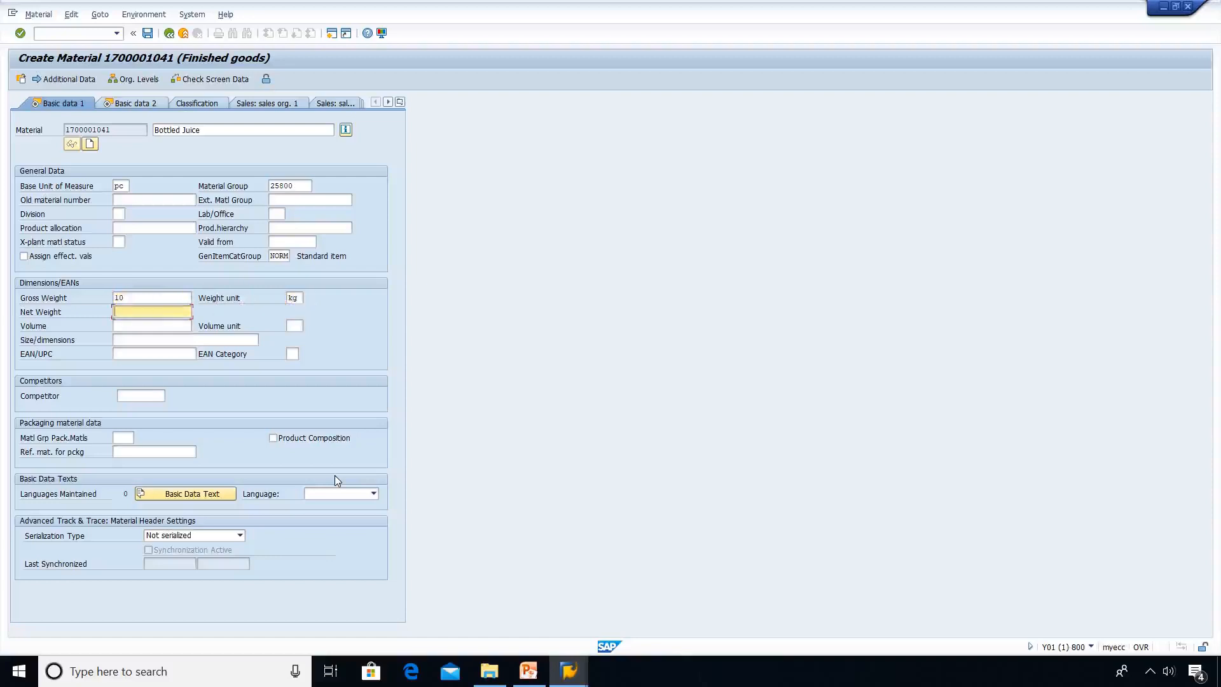
type("10")
key("Return")
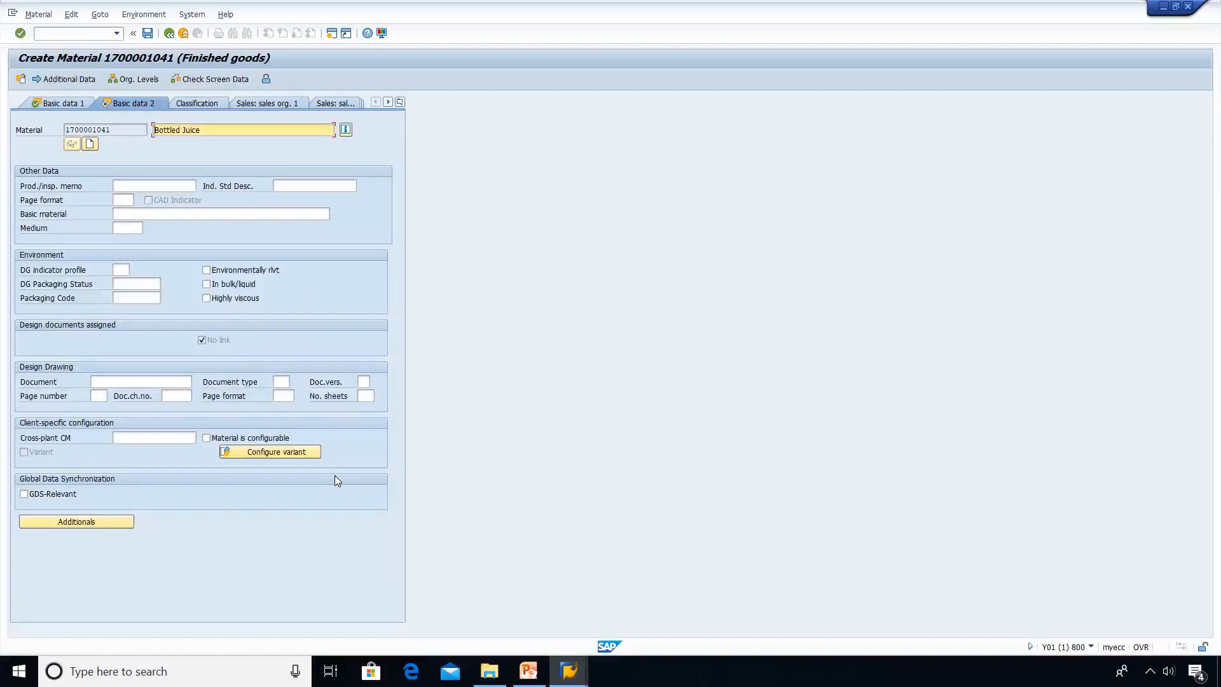
Skip through the plant data views to the accounting data and choose valuation class 7920, Finished products
key("Return")
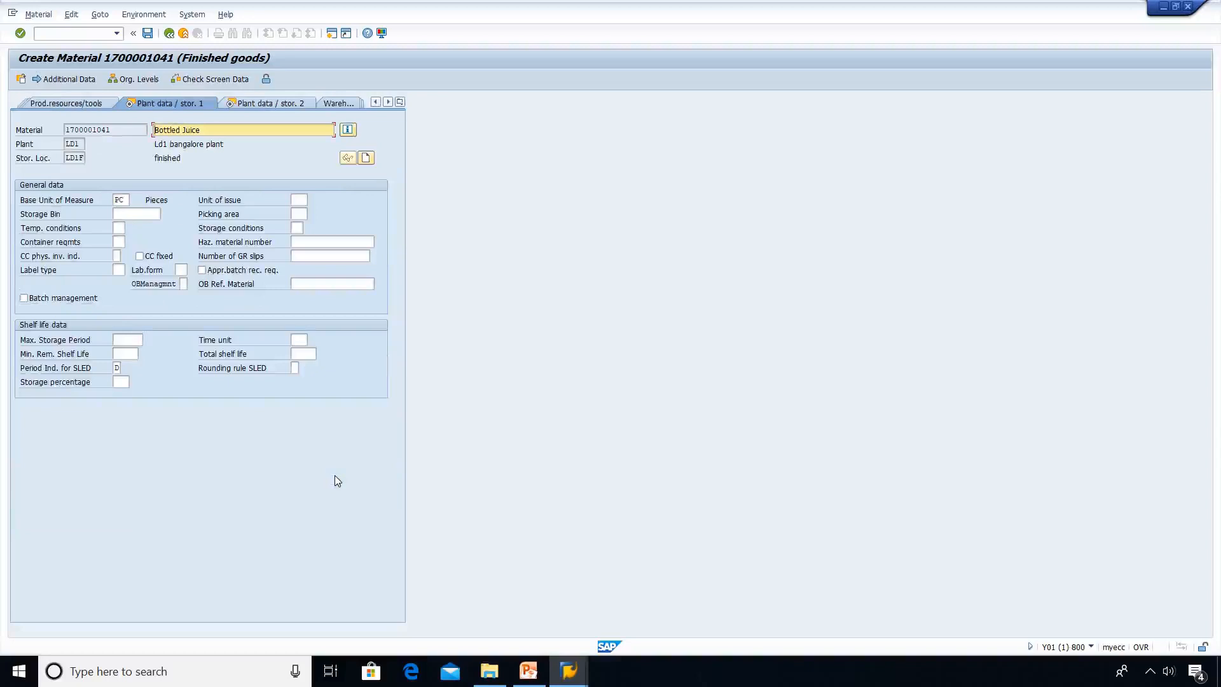
key("Return")
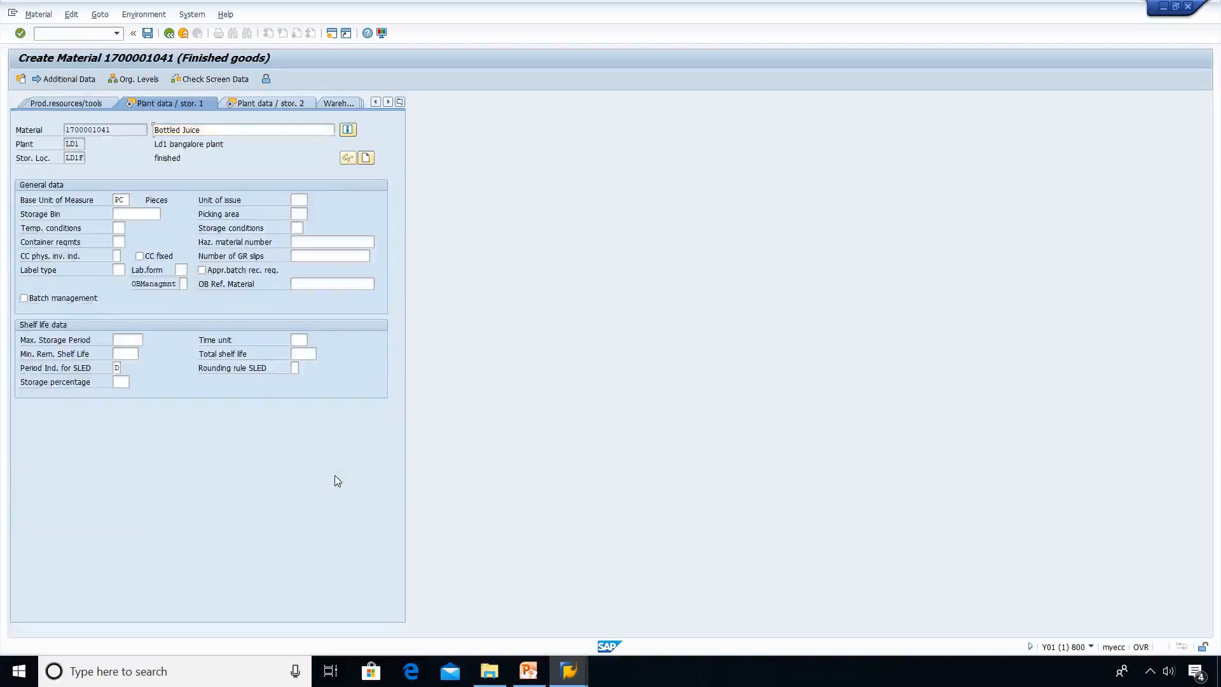
key("Return")
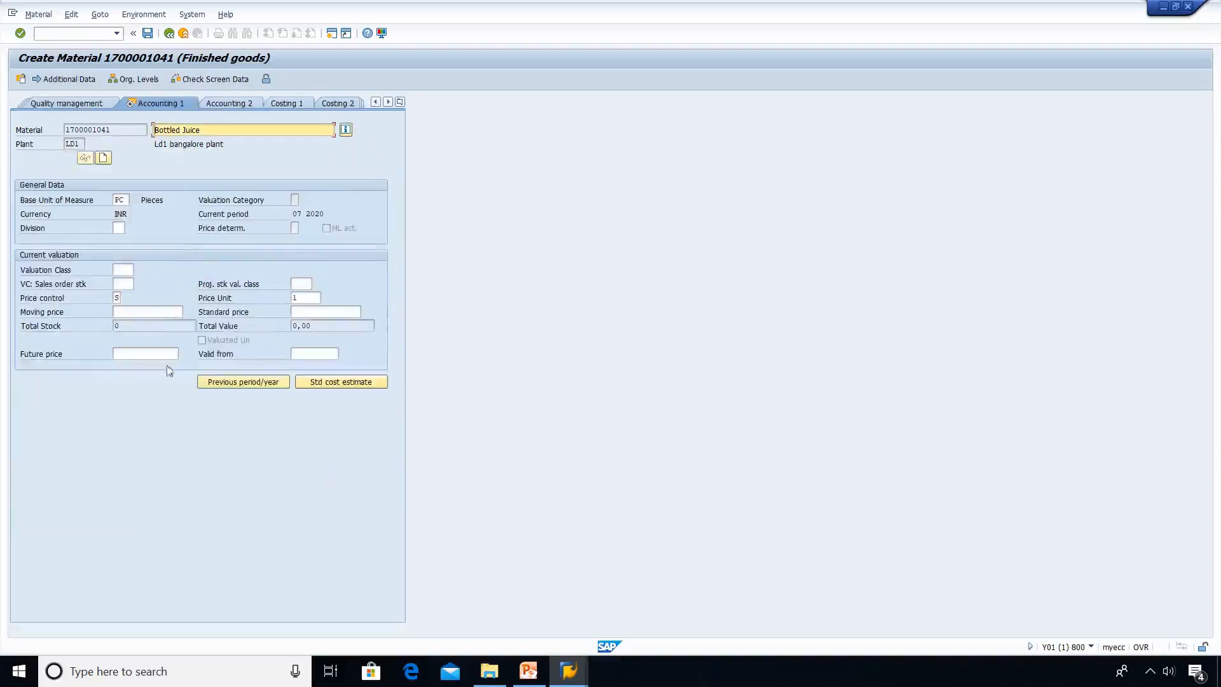
left_click(124, 272)
left_click(125, 272)
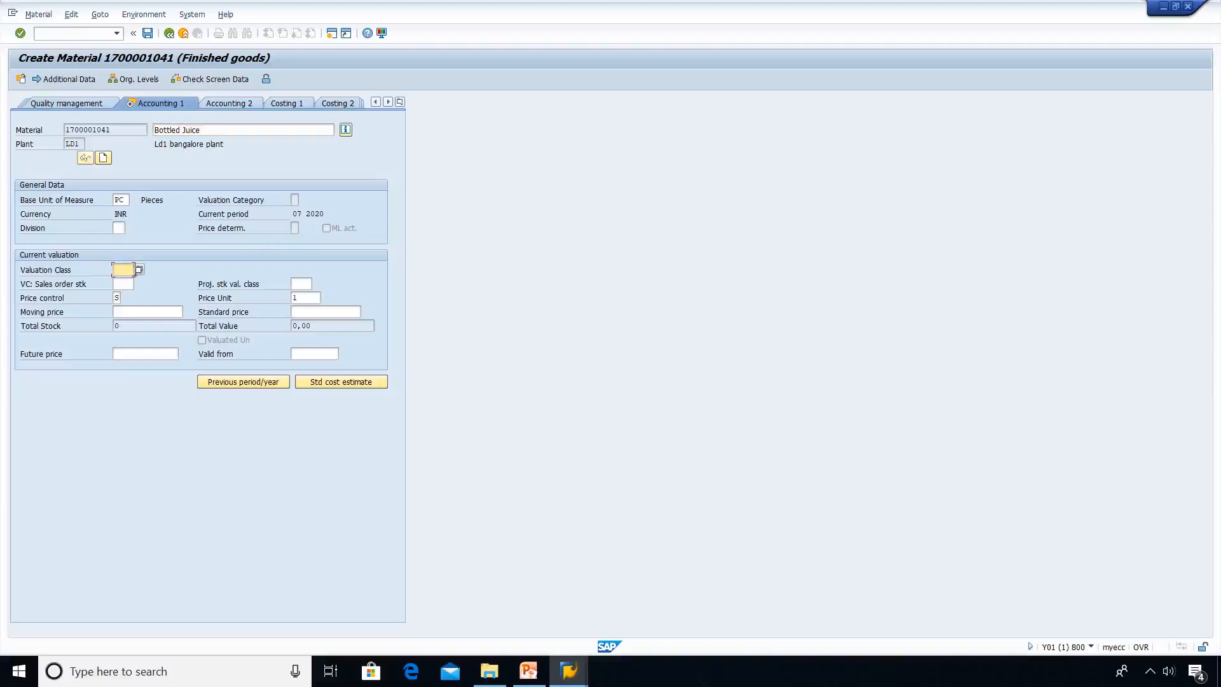
left_click(137, 270)
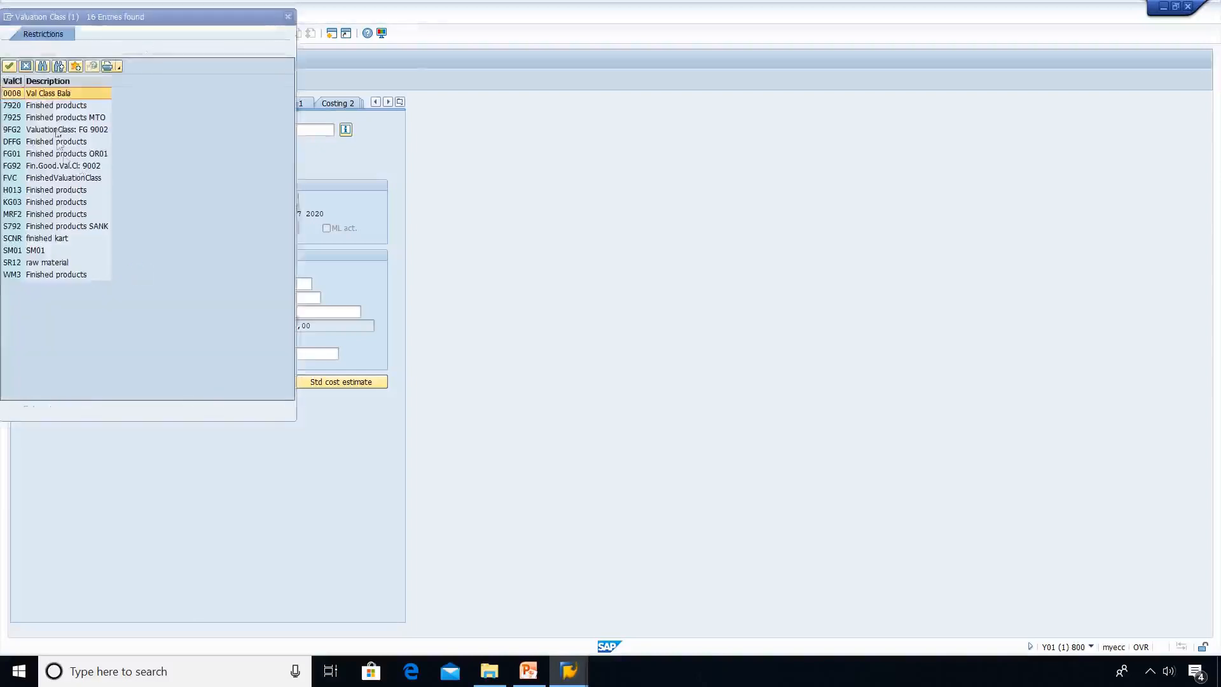
left_click(62, 106)
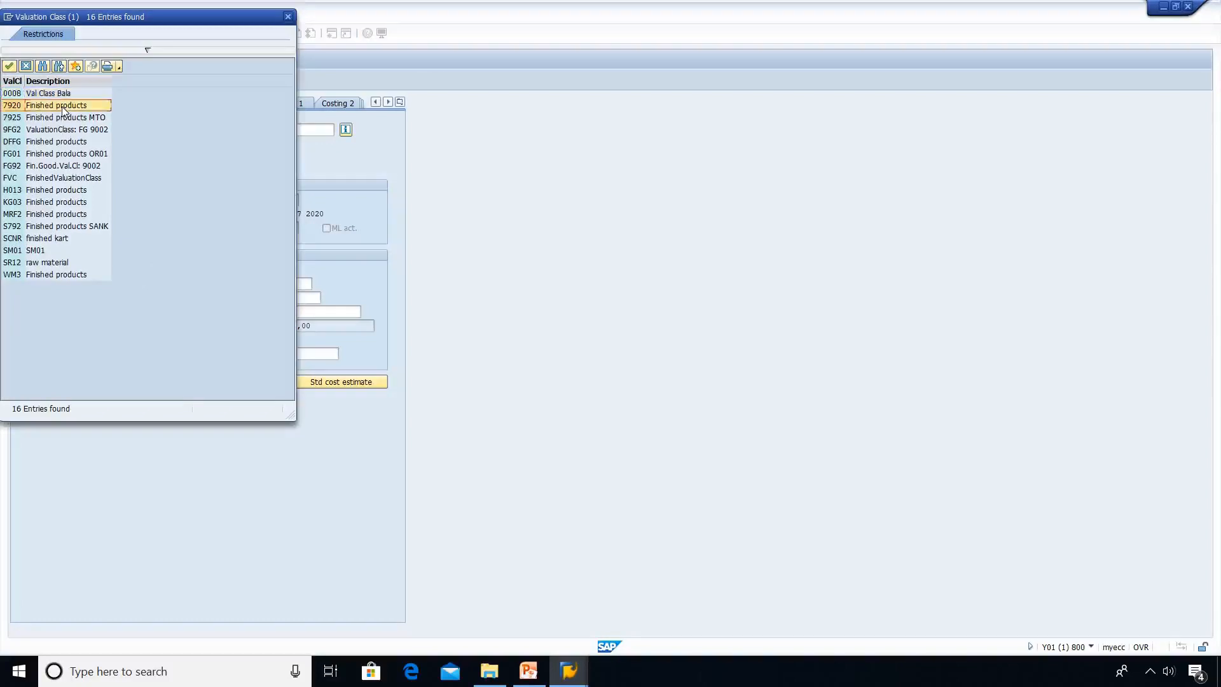
double_click(62, 106)
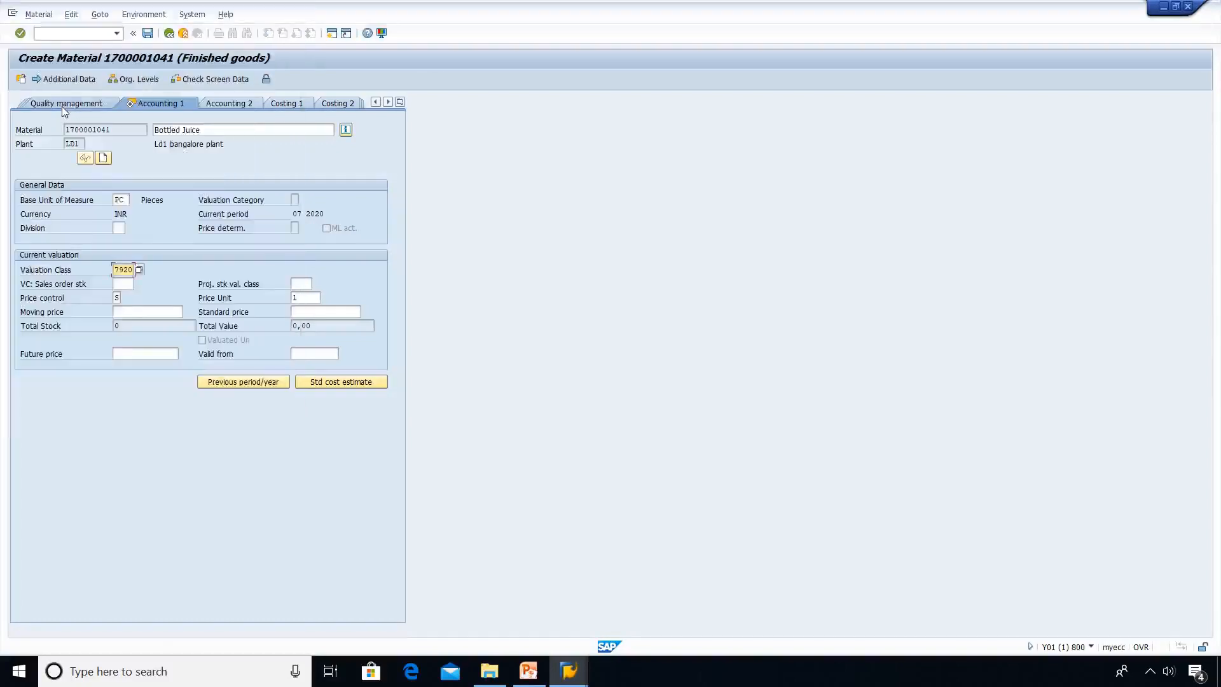
Set the standard price to 45 and save the finished goods material
key("Tab")
key("Tab")
key("Tab")
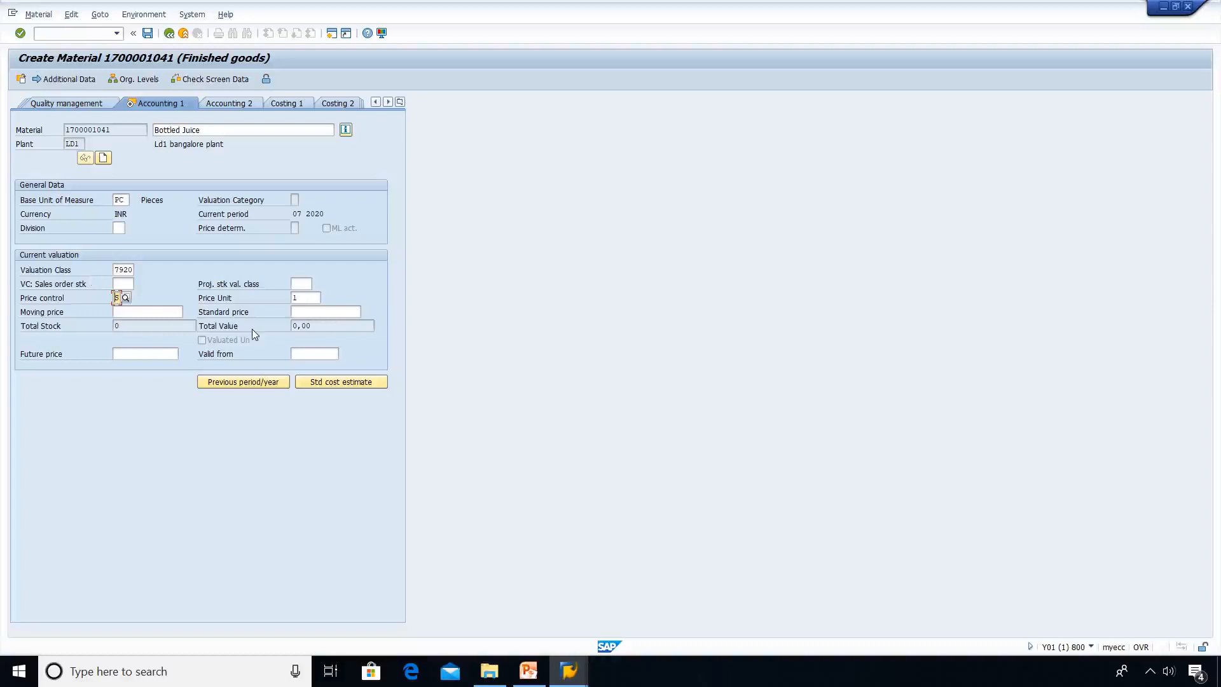
key("Tab")
key("Tab")
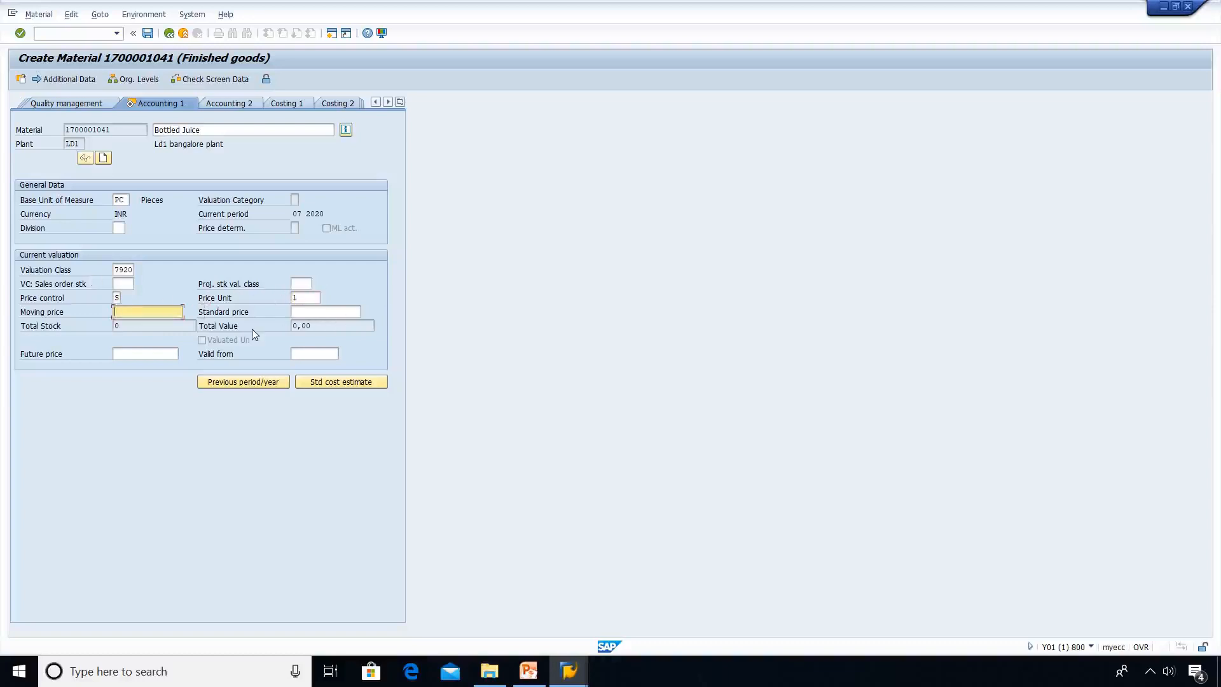
key("Tab")
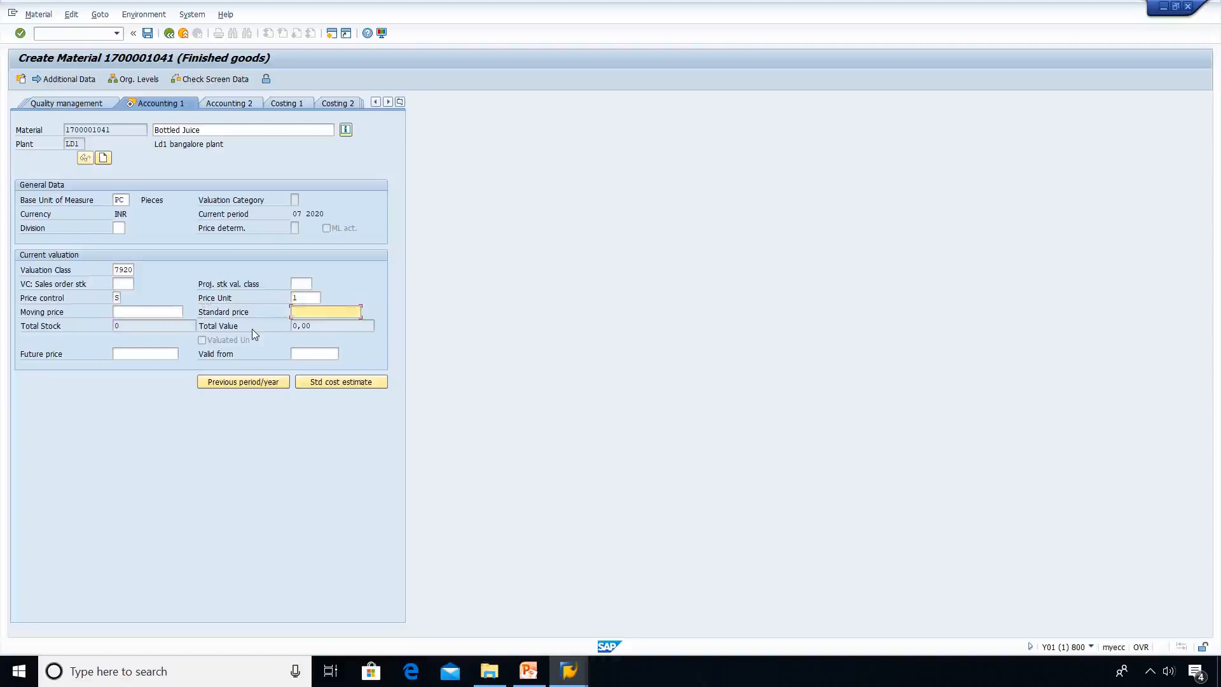
type("45")
key("Return")
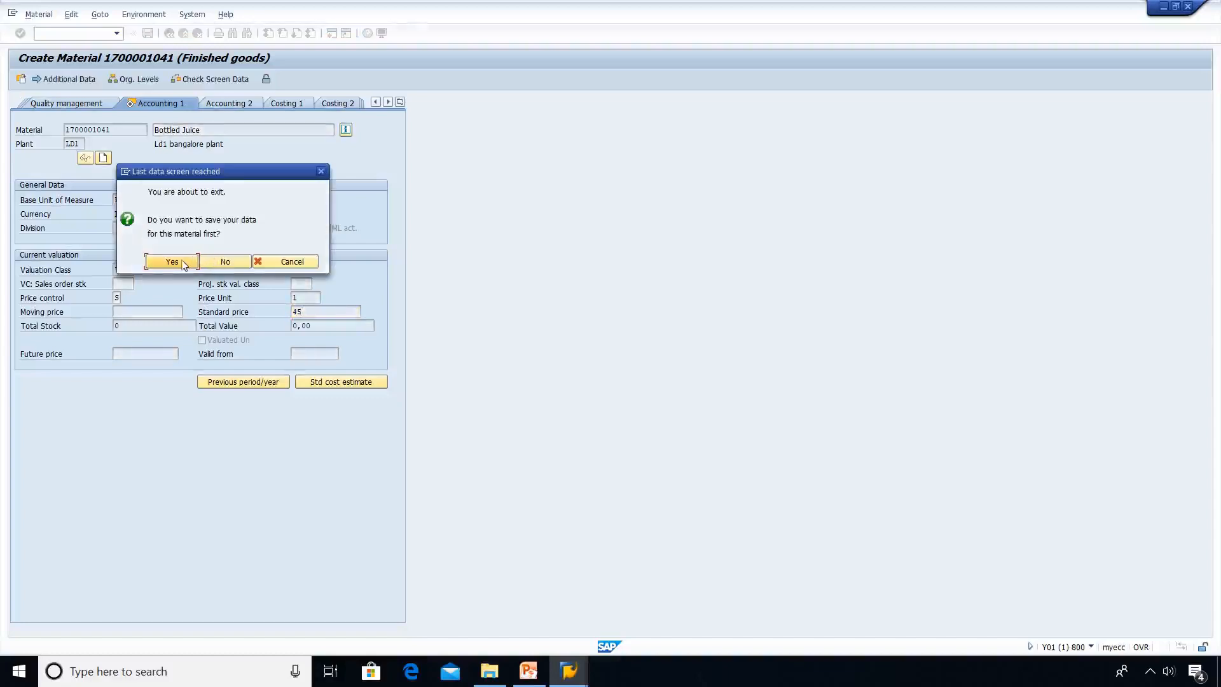
left_click(181, 260)
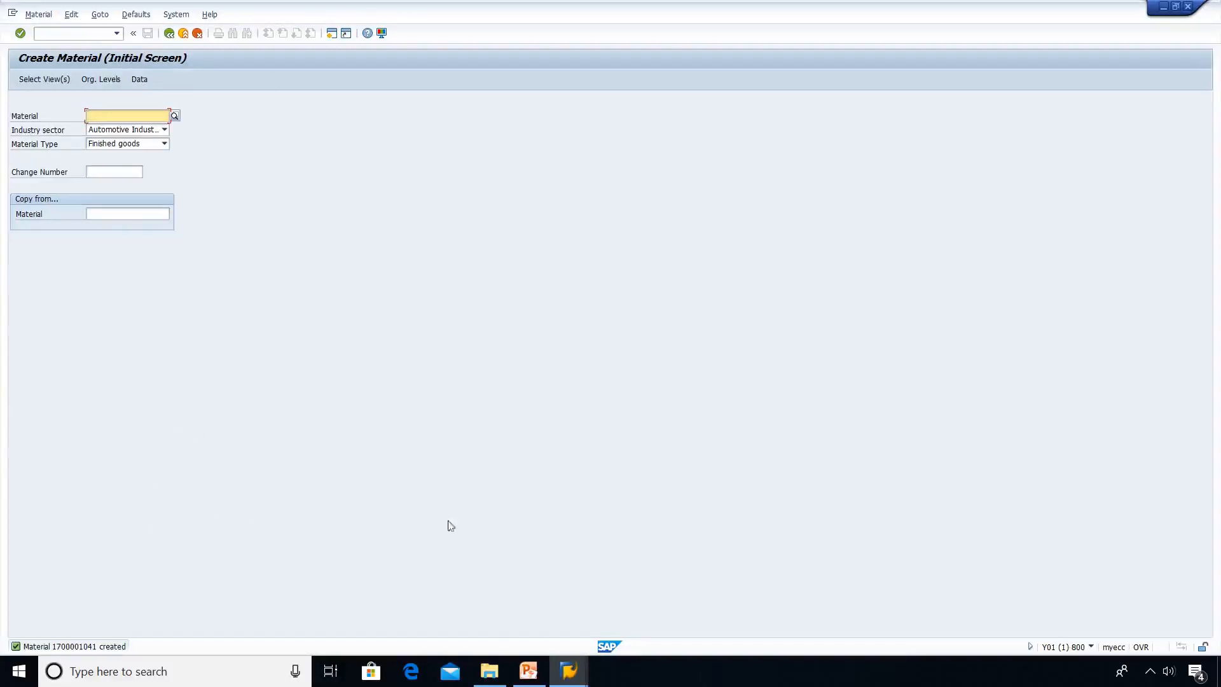
Switch to the PowerPoint presentation
left_click(528, 671)
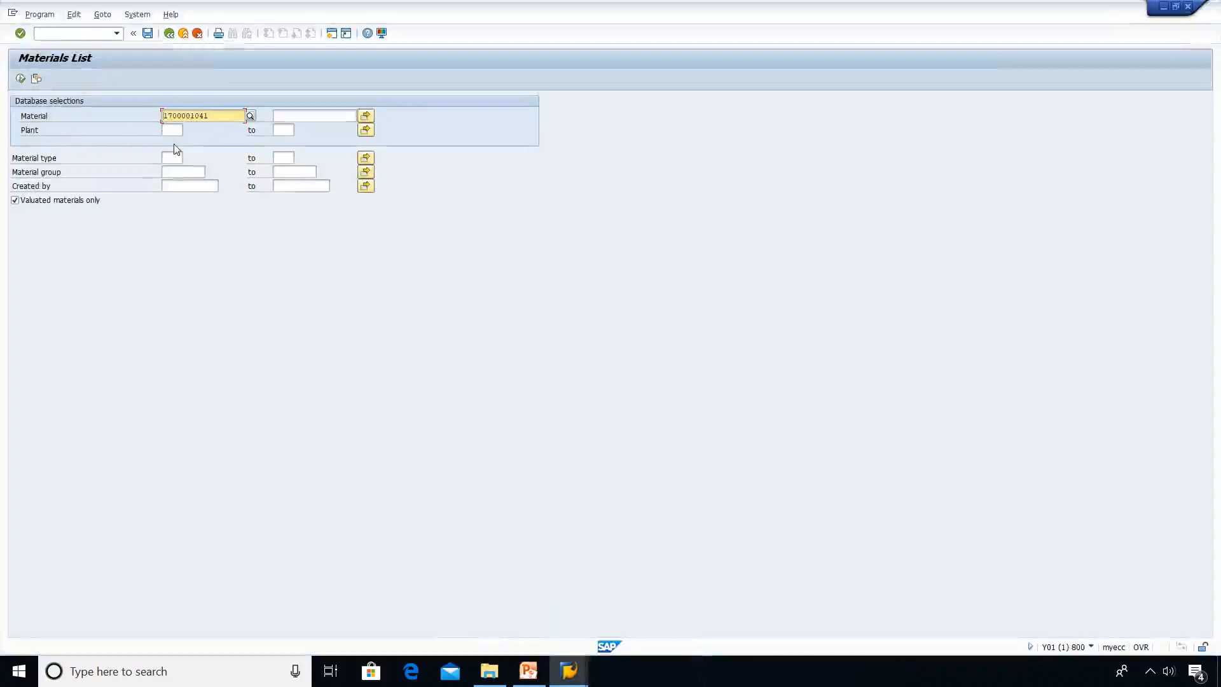
Clear the material number from the Materials List selection and dismiss the suggestions
left_click(217, 117)
key("BackSpace")
key("BackSpace")
key("BackSpace")
key("BackSpace")
key("BackSpace")
key("BackSpace")
key("BackSpace")
key("BackSpace")
key("BackSpace")
key("BackSpace")
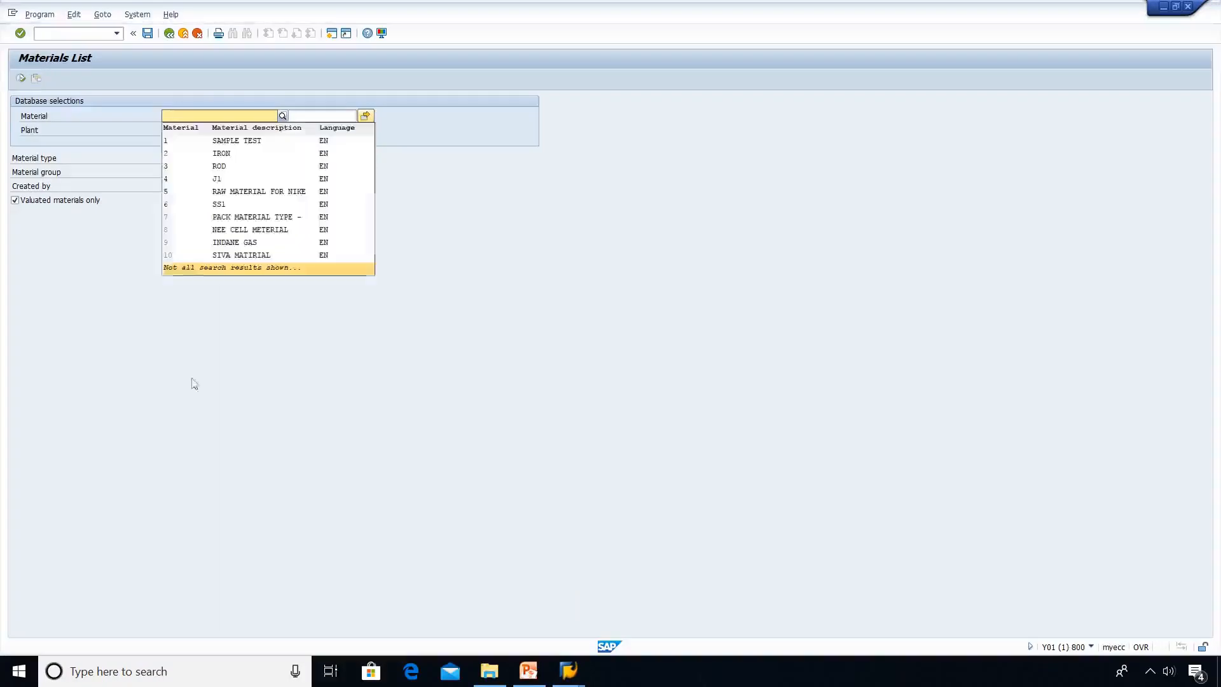
left_click(177, 314)
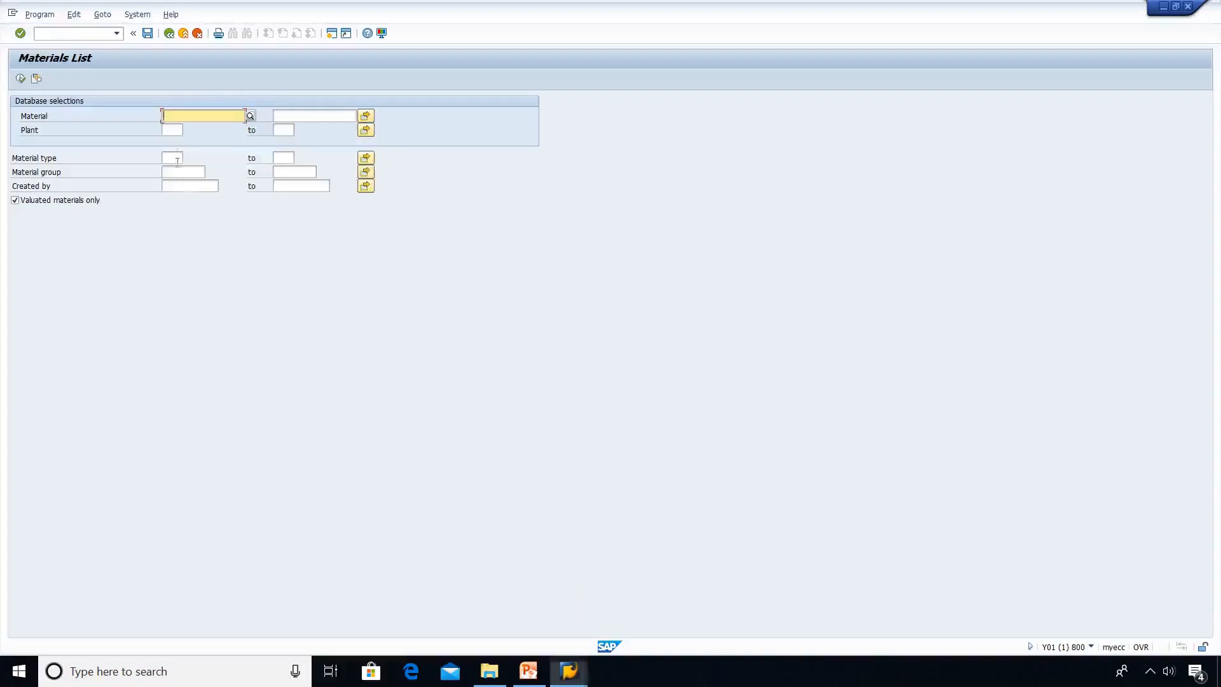
Restrict the Materials List selection to plant LD1 and run the report
left_click(166, 131)
type("ldi")
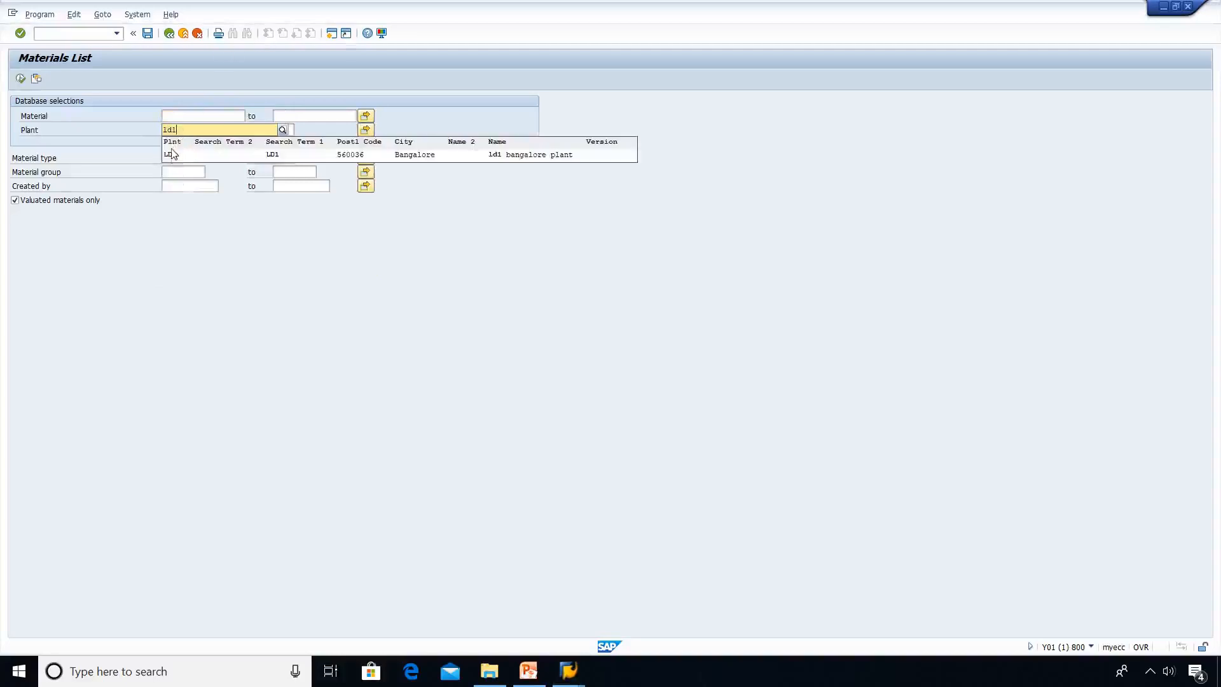
left_click(173, 154)
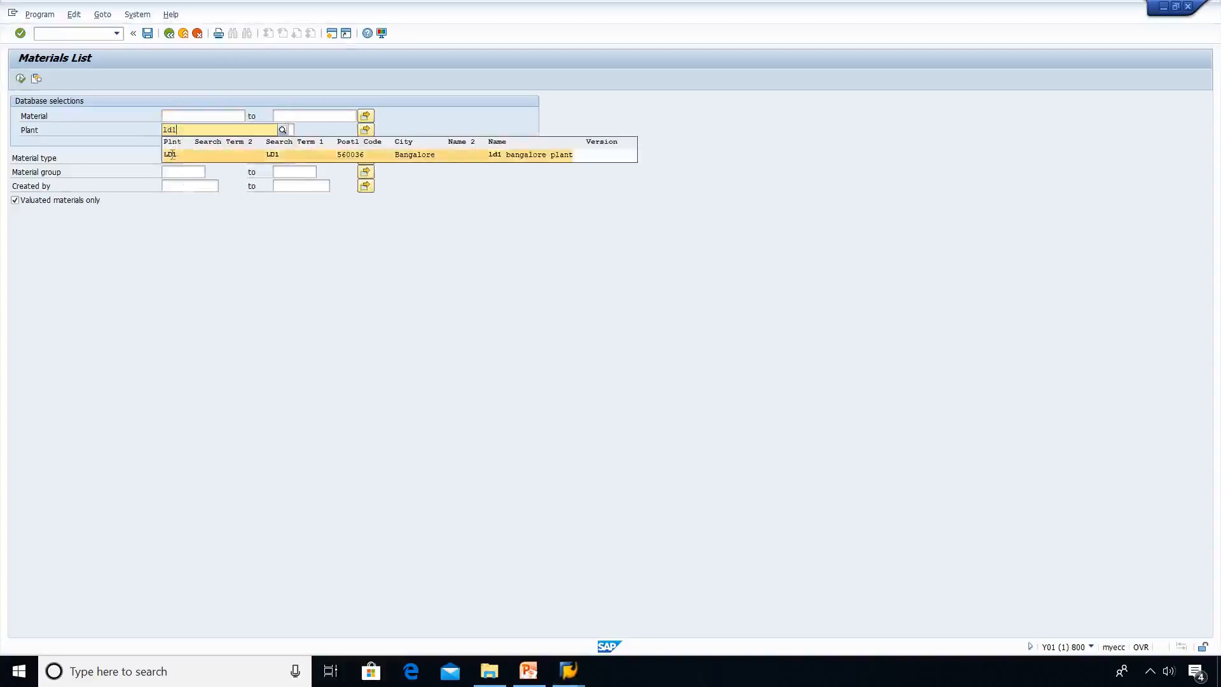
left_click(22, 81)
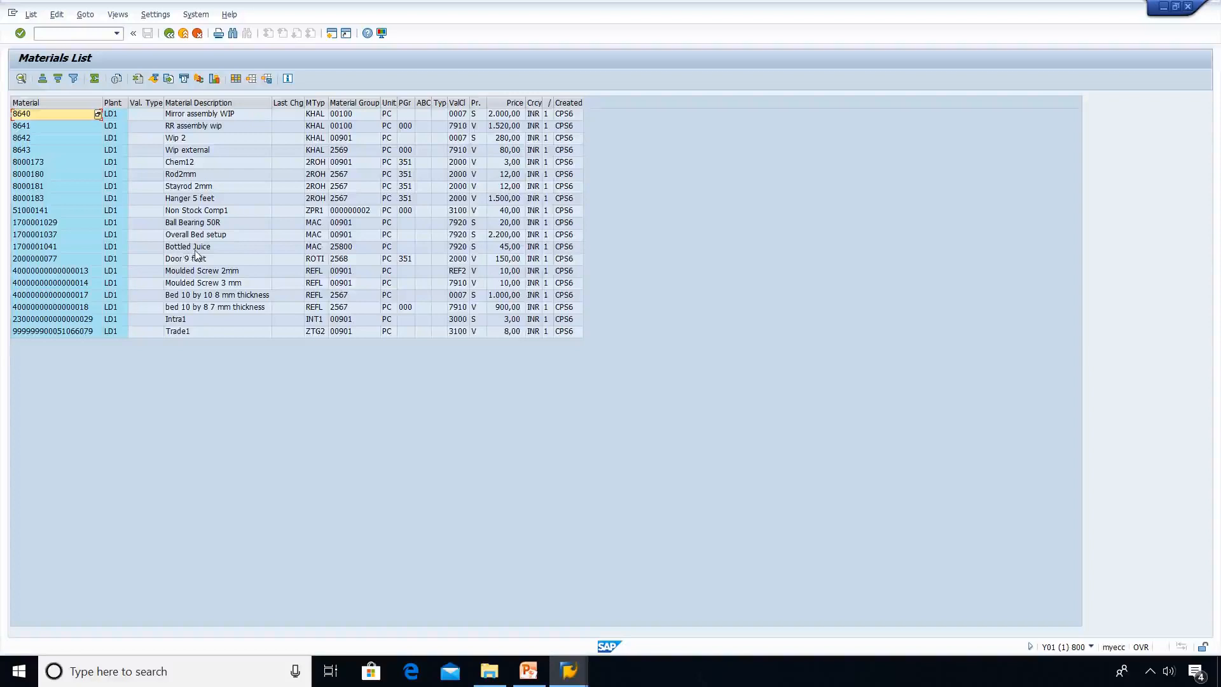
Open transaction MM50 for extending material views and search the materials of plant LD1 for its material selection
left_click(93, 33)
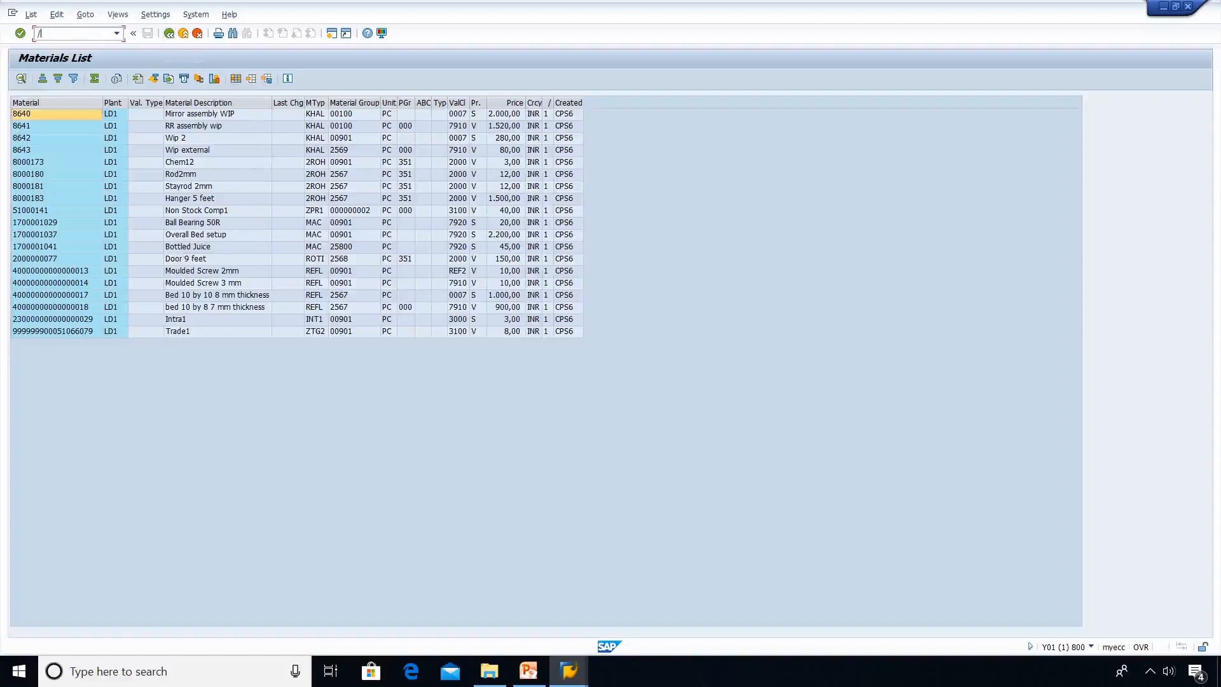
type("/nmm50")
key("Return")
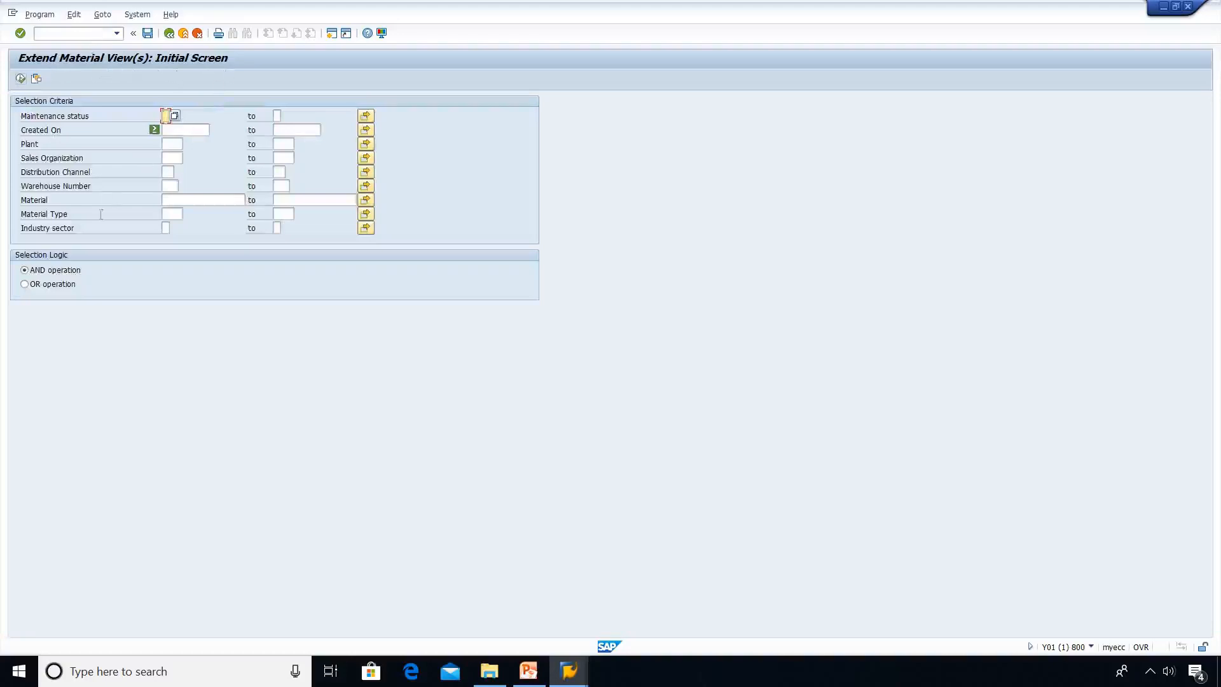
left_click(184, 200)
key("F4")
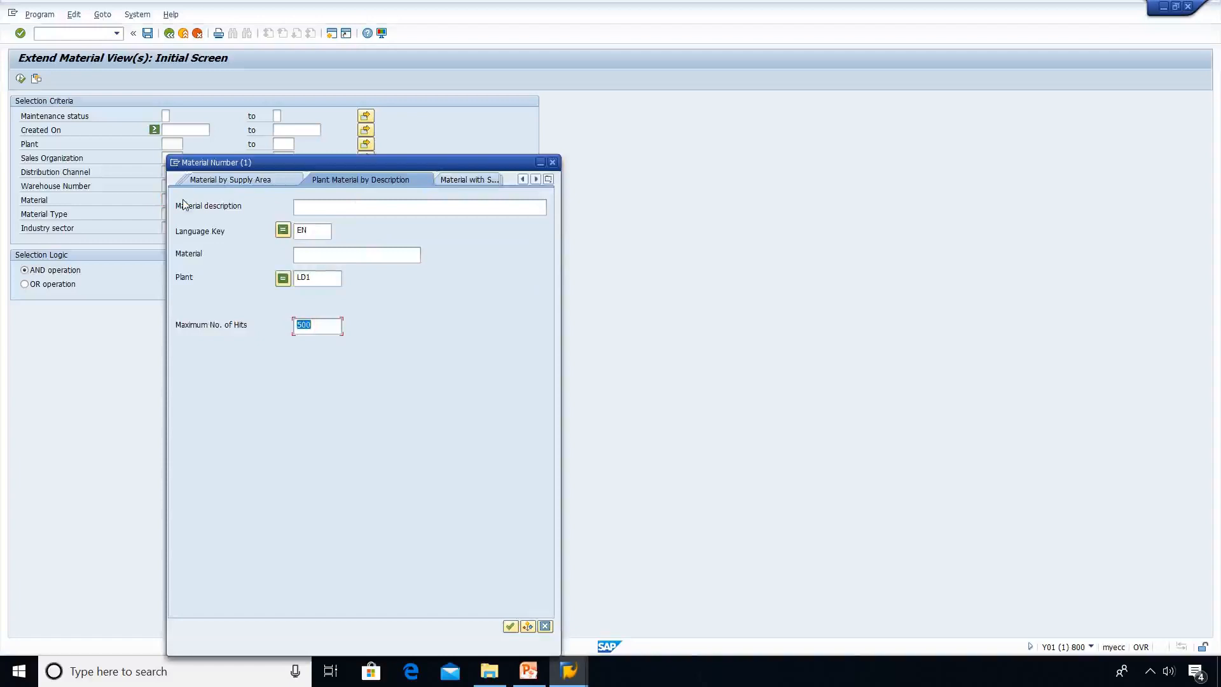
key("Return")
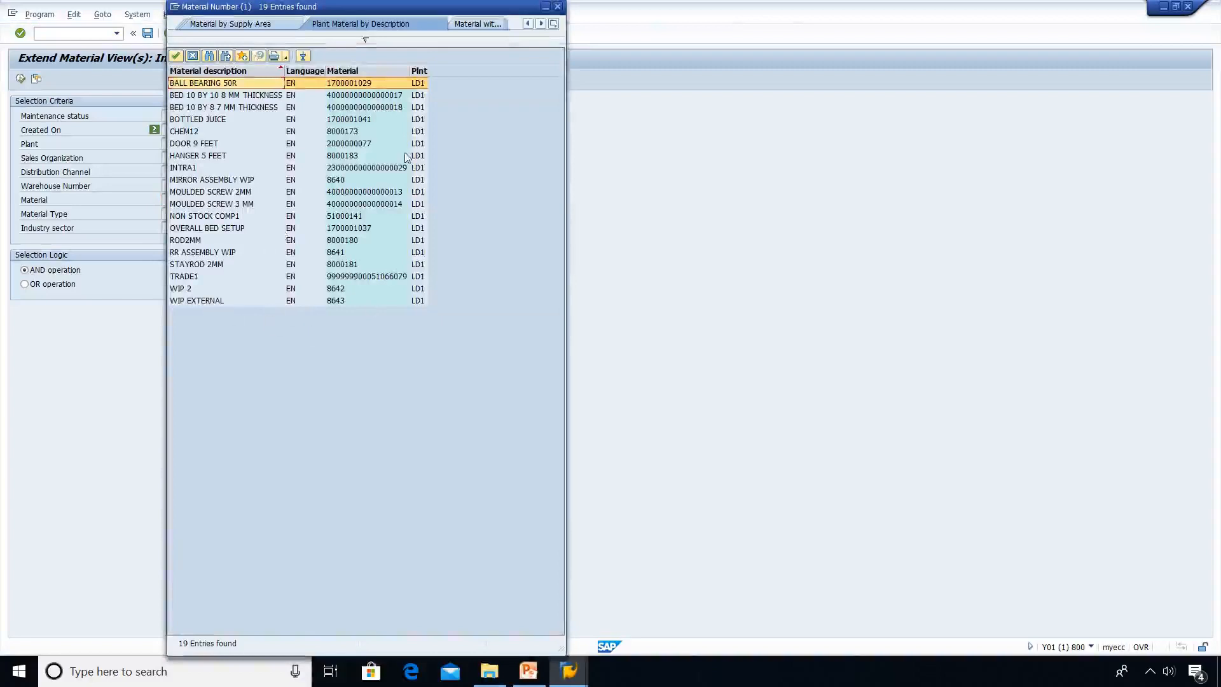
Choose WIP EXTERNAL as the material, display its extendable views, and leave the overview
left_click(200, 302)
double_click(199, 303)
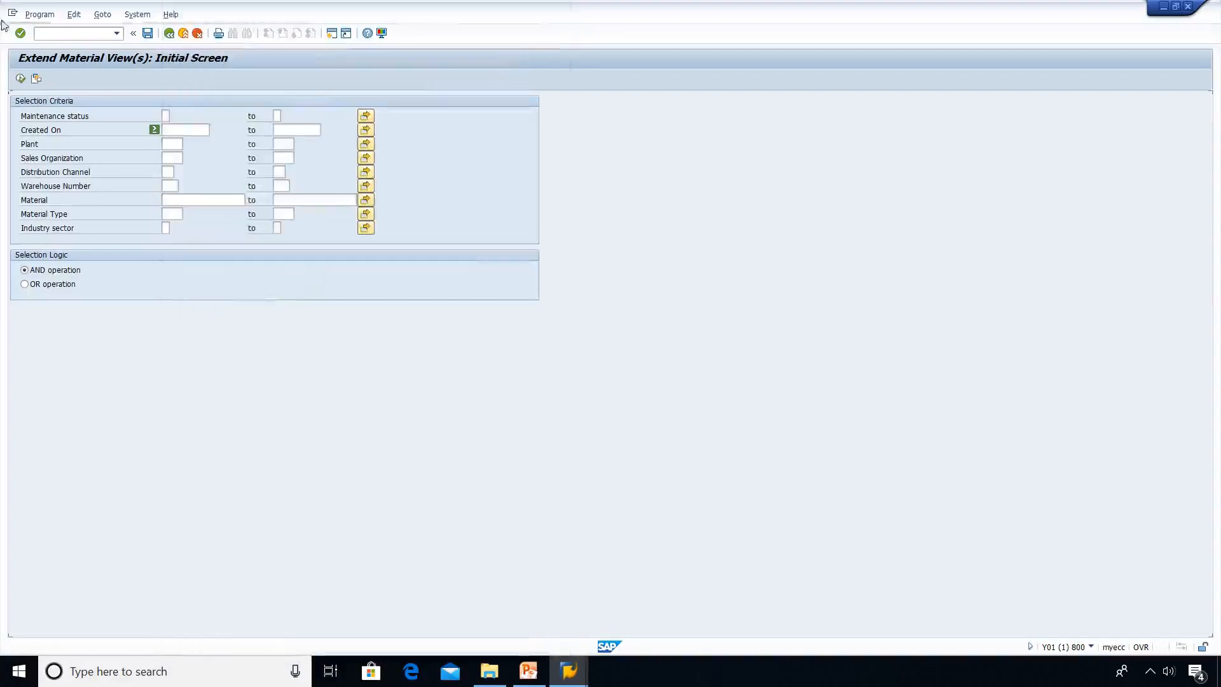
left_click(20, 79)
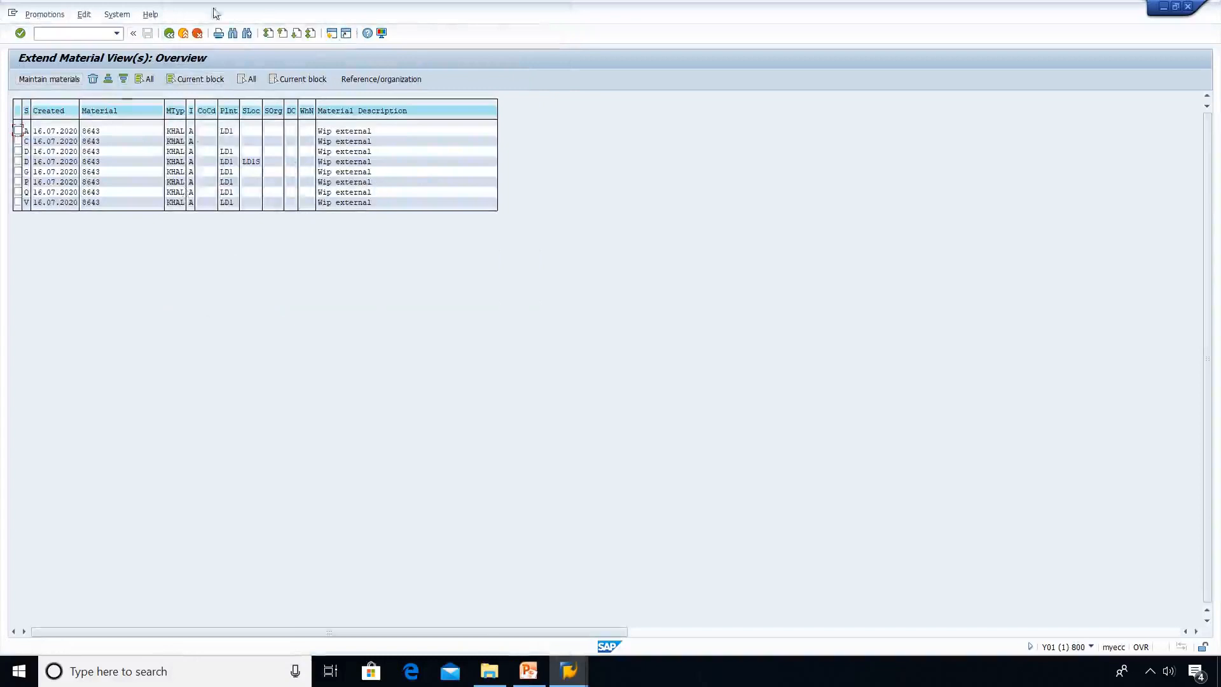
left_click(169, 34)
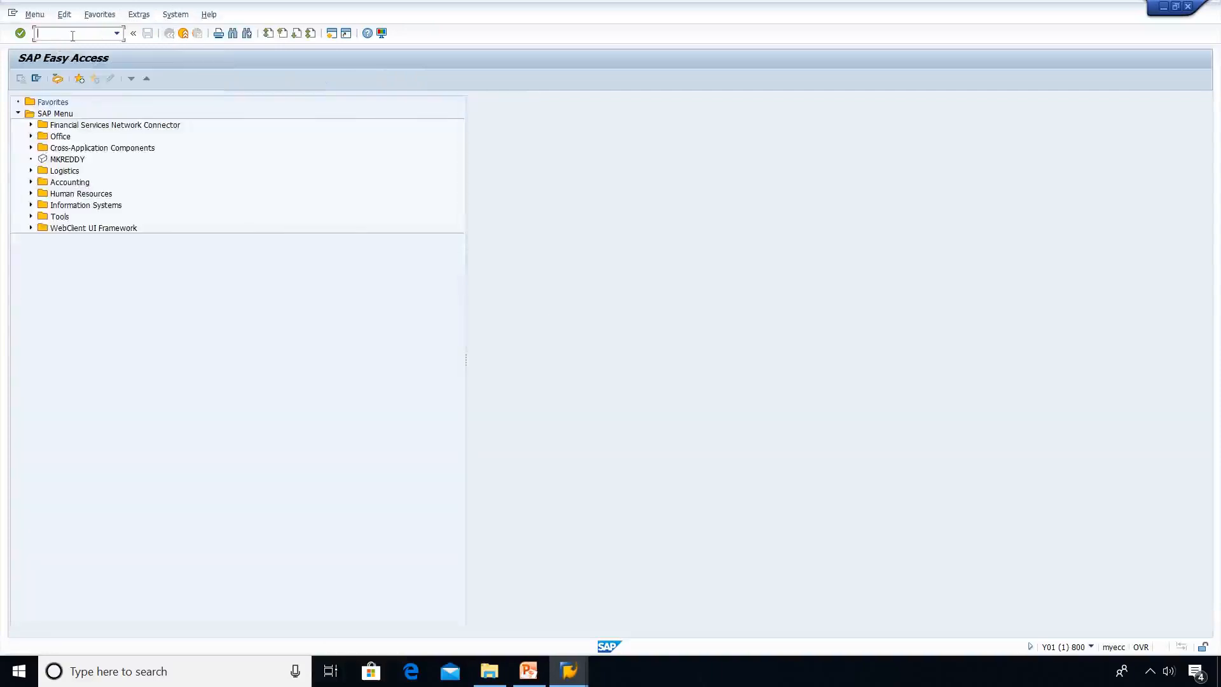
Open stock overview MMBE, run it for WIP EXTERNAL in plant LD1, and return to the selection
type("nmmbe")
key("Return")
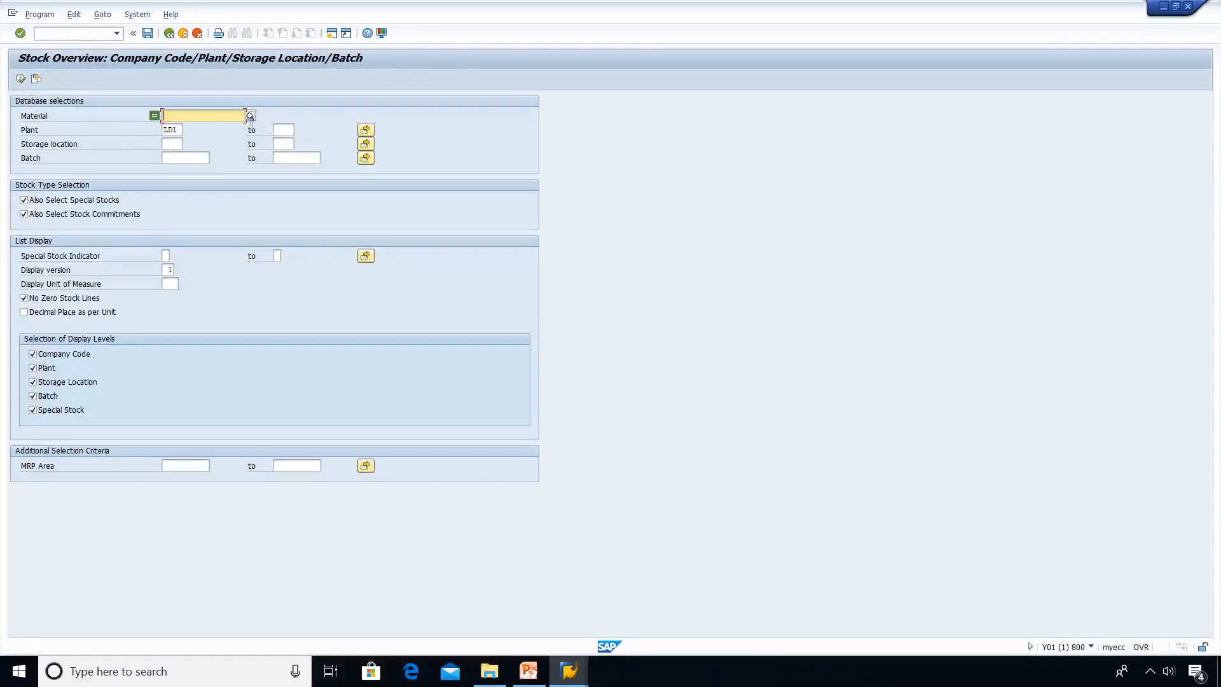
left_click(250, 117)
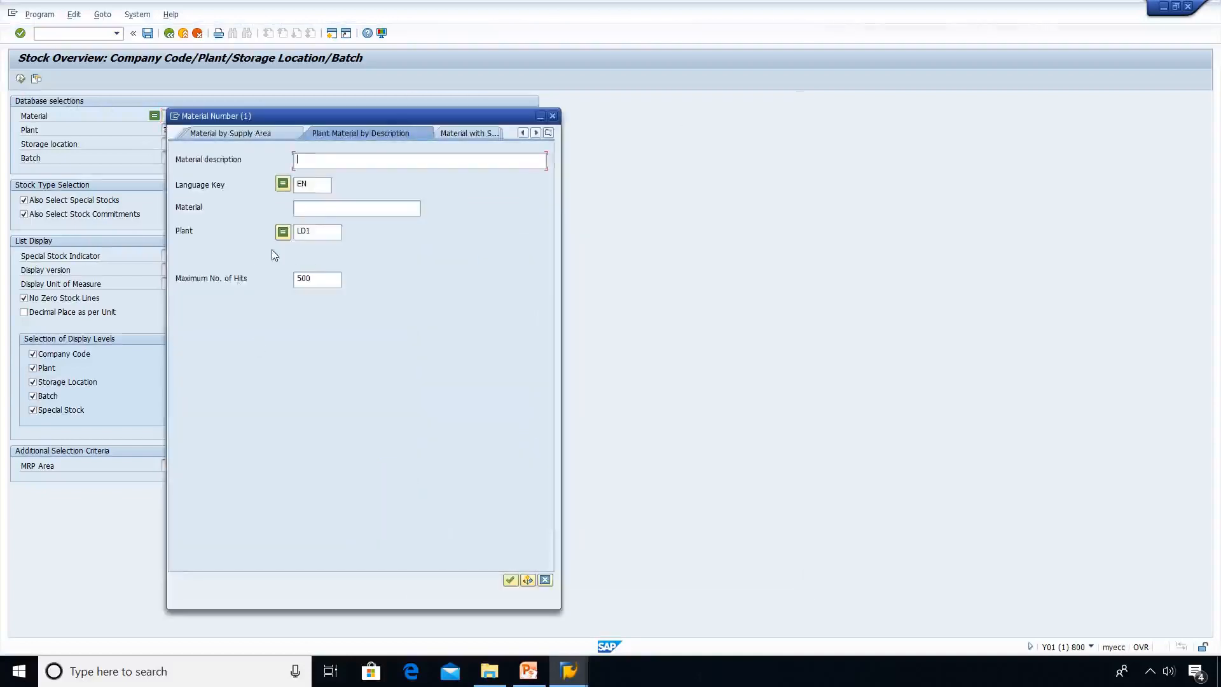
key("Return")
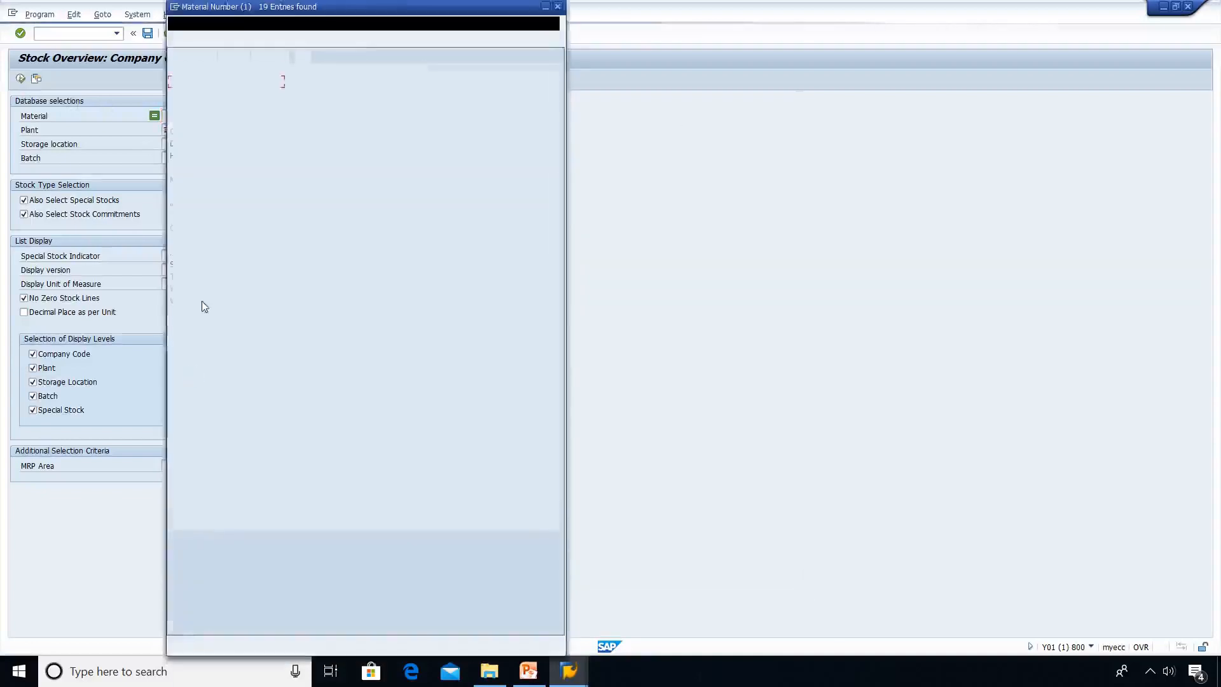
double_click(198, 301)
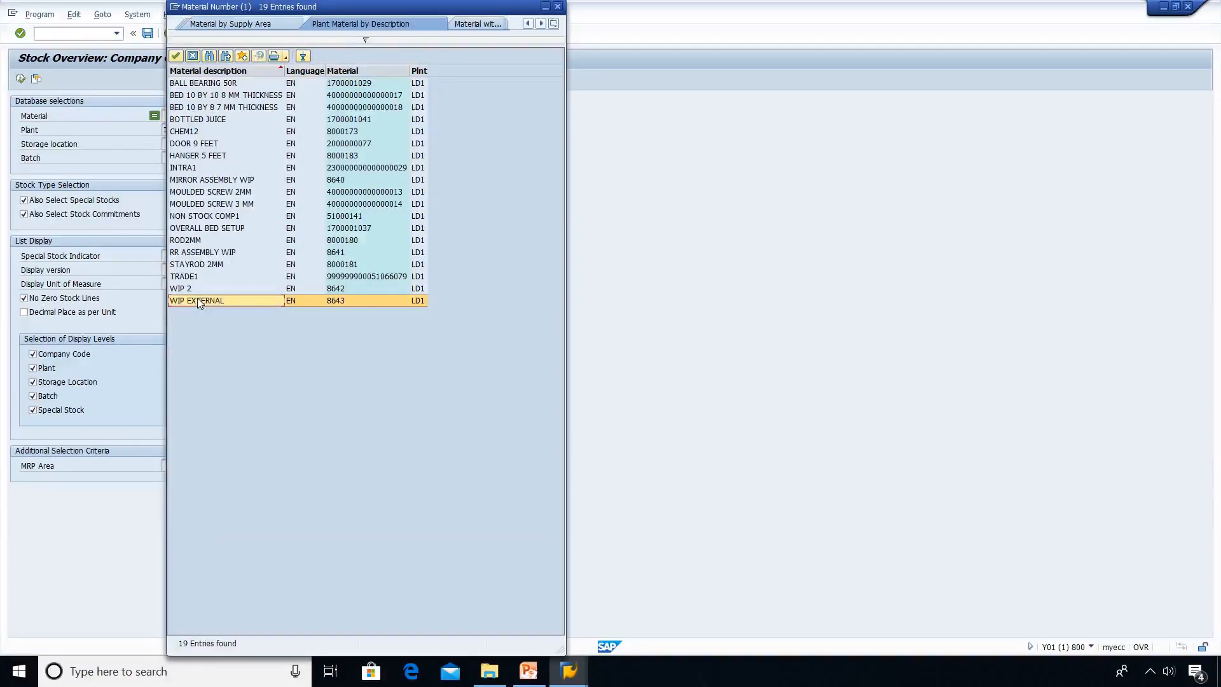
left_click(20, 79)
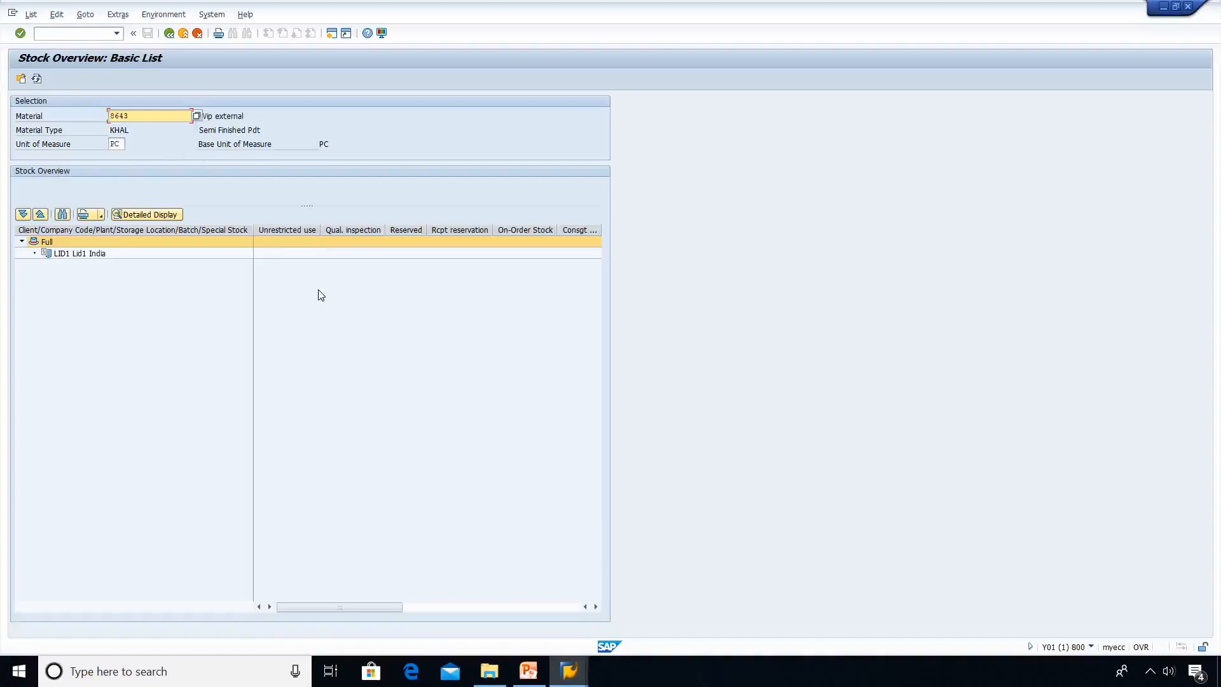
left_click(168, 34)
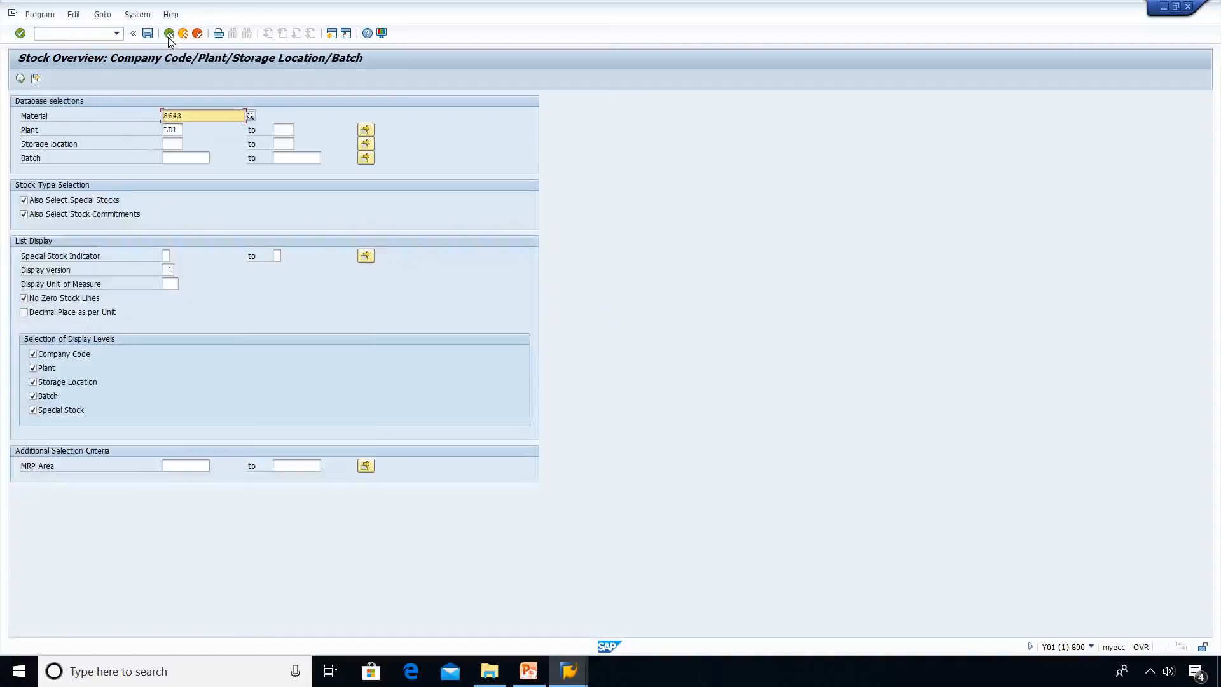
Open transaction MMAM for changing the material type, and switch to the PowerPoint presentation
left_click(73, 33)
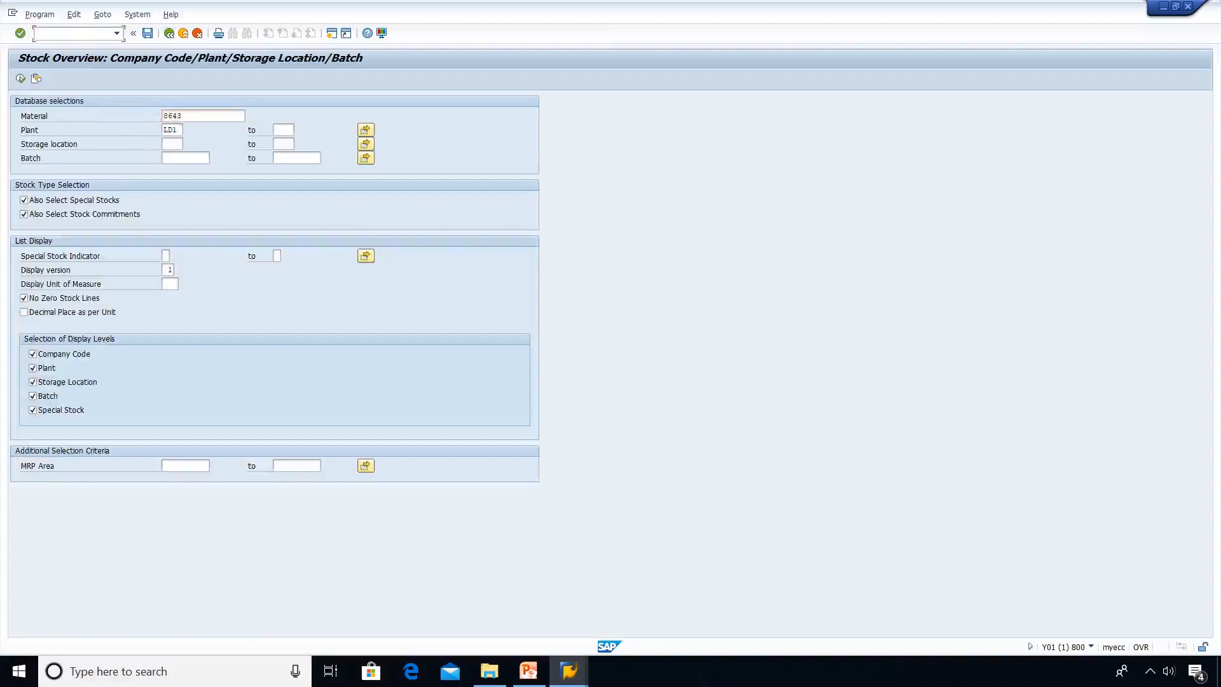
type("/nmmam")
key("Return")
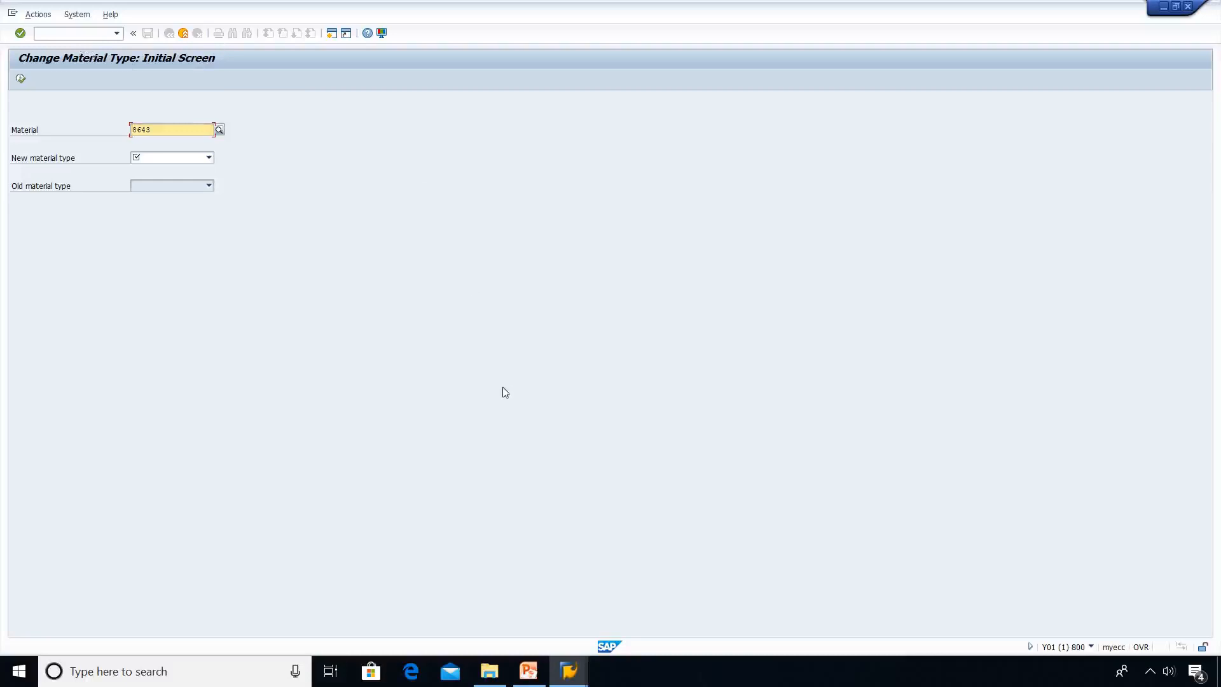
left_click(516, 679)
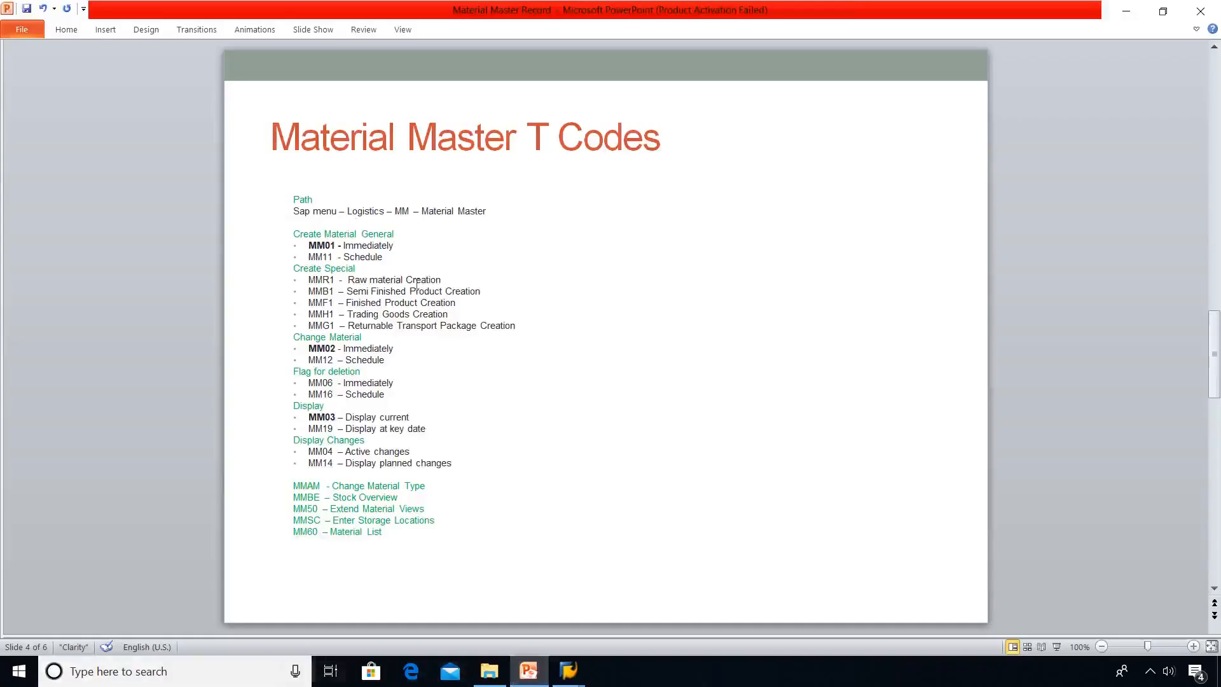